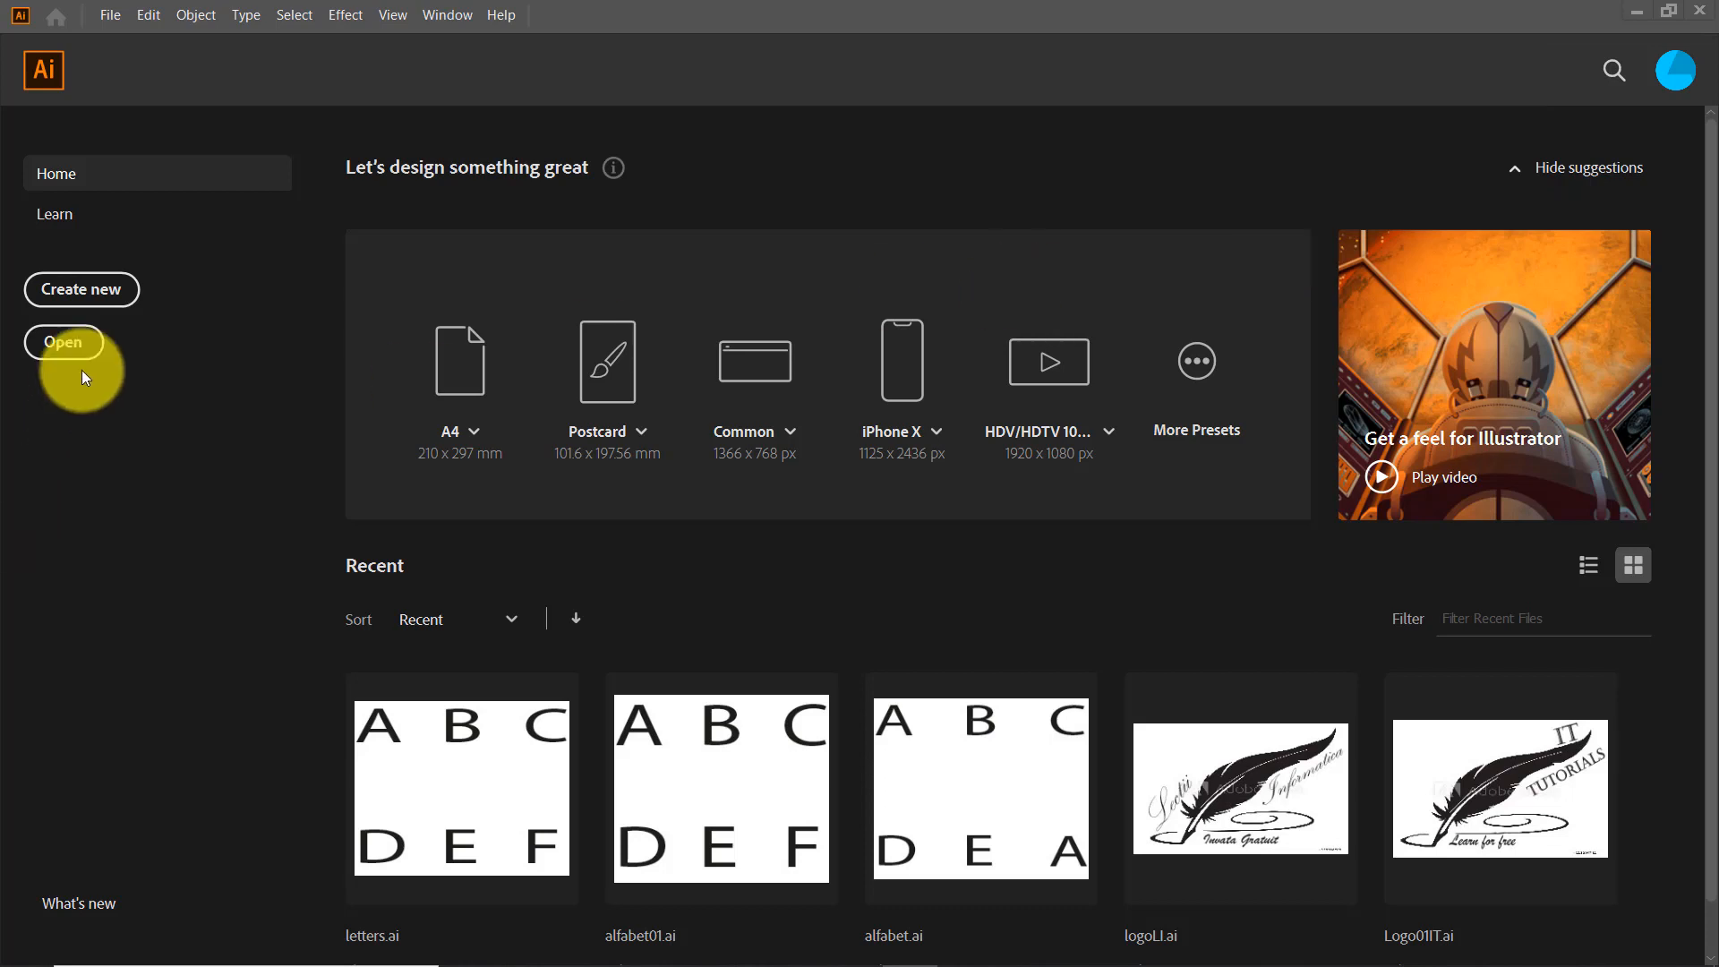
Create a new landscape A4 document (297 x 210 mm) from the print presets.
left_click(75, 303)
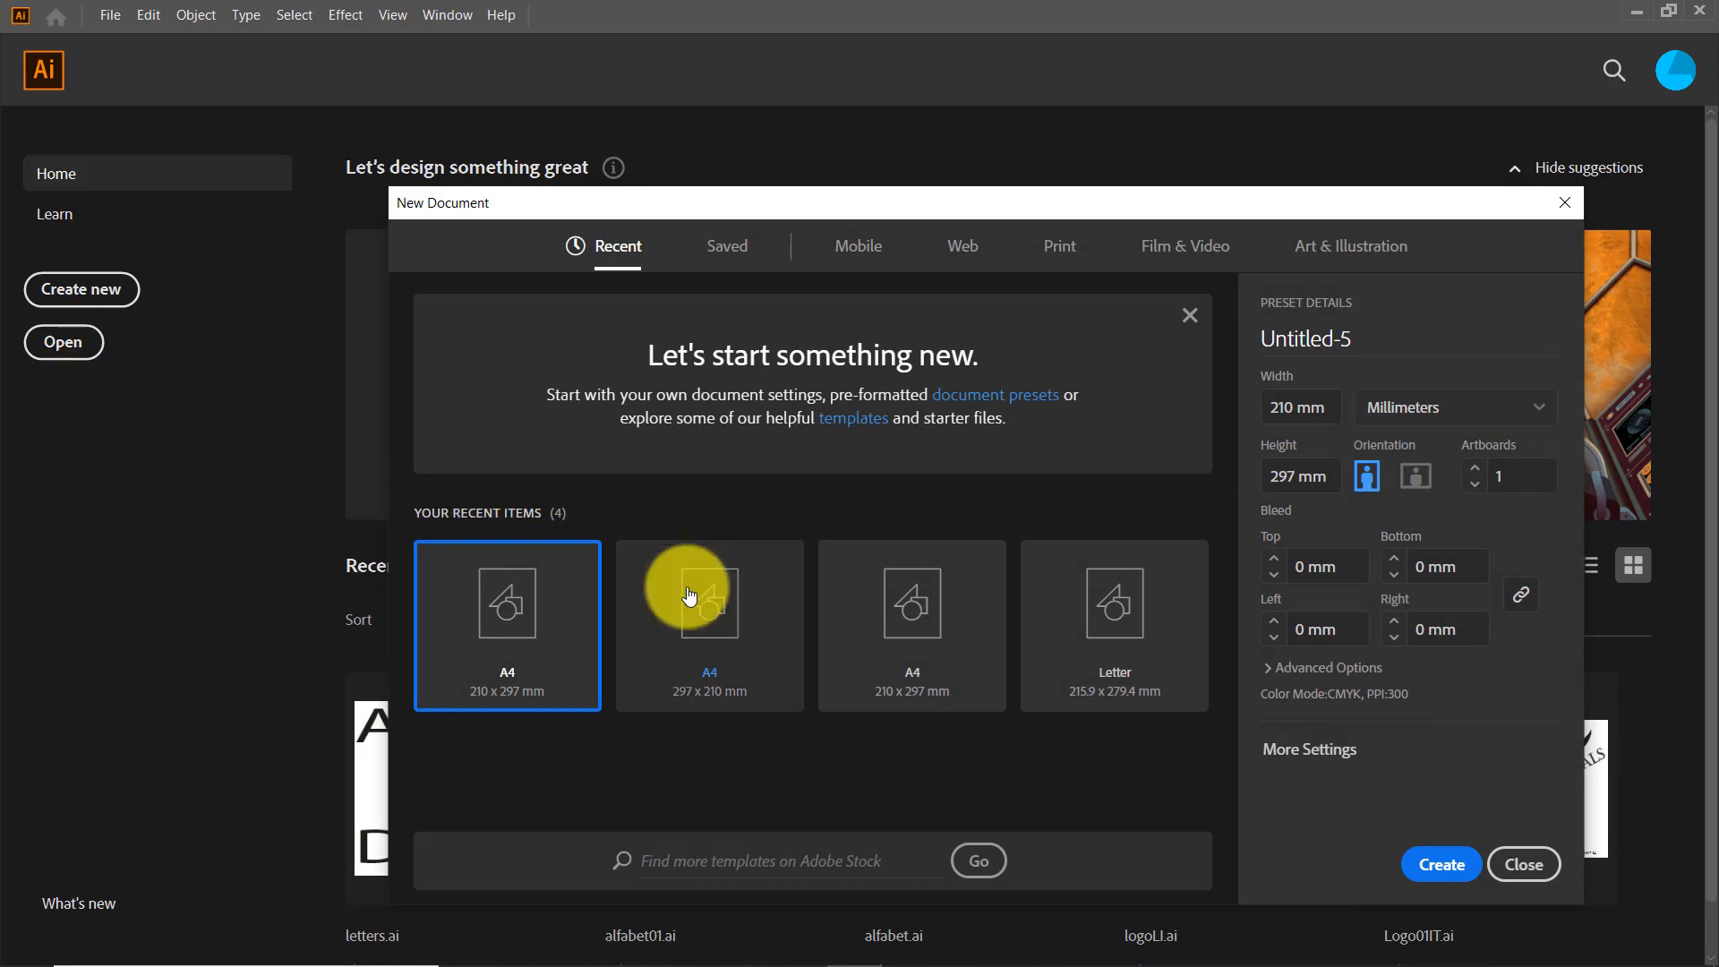
left_click(1060, 247)
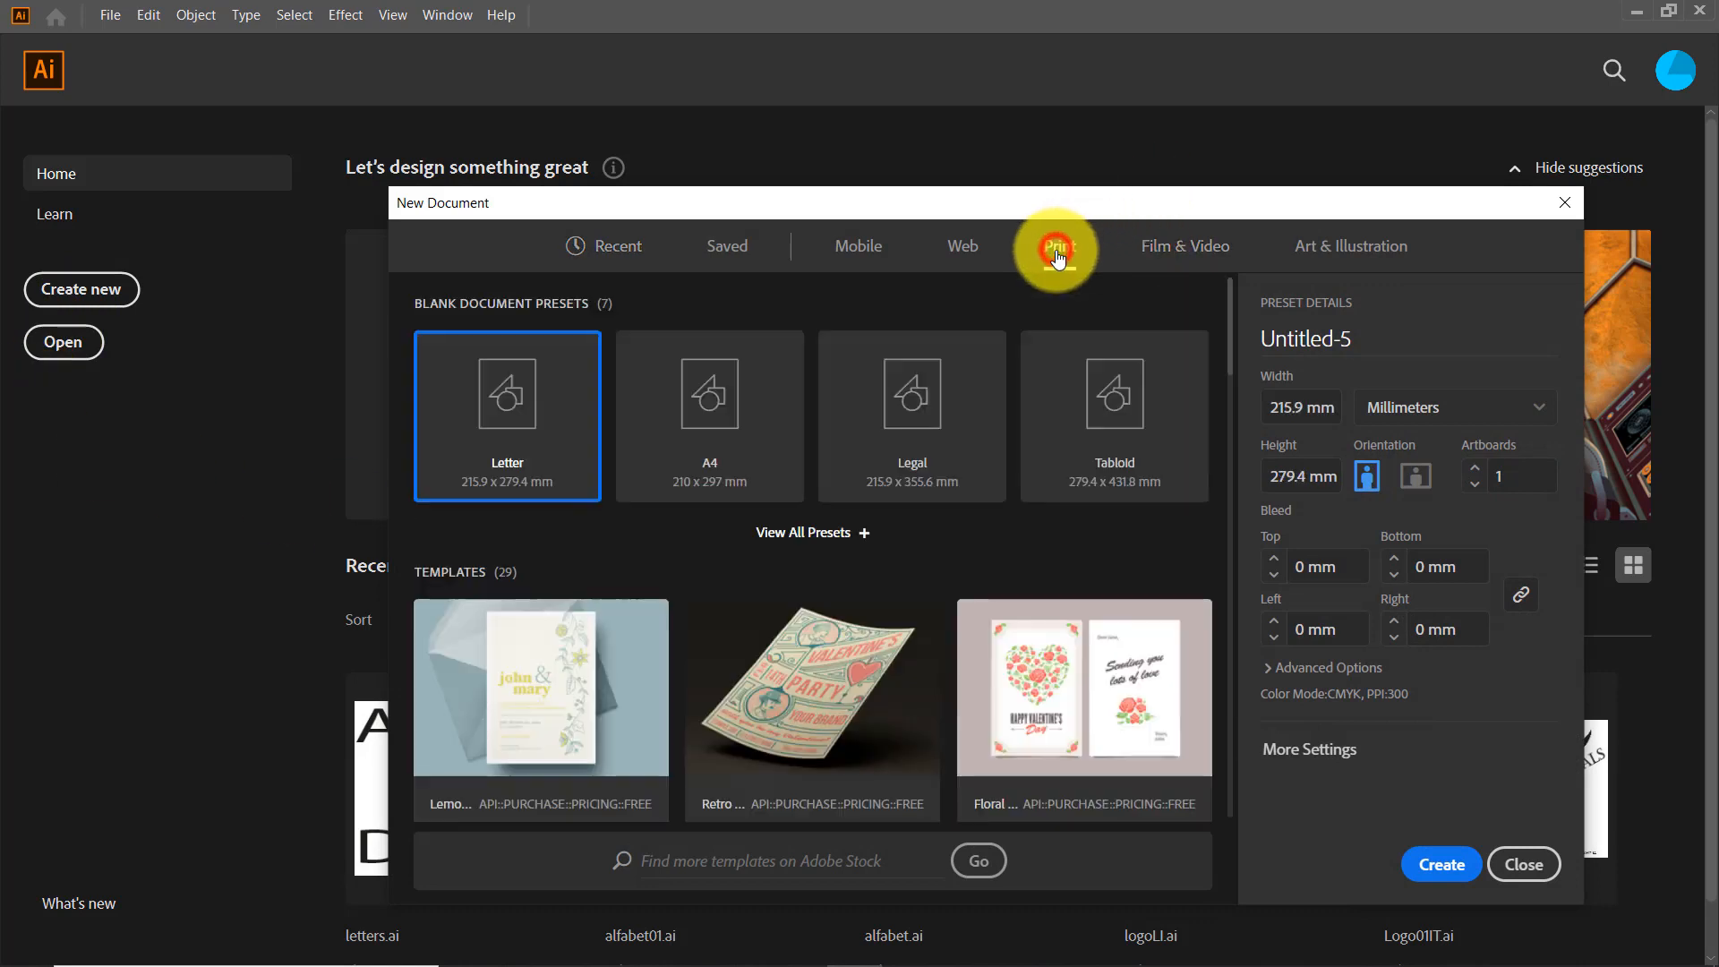
left_click(670, 445)
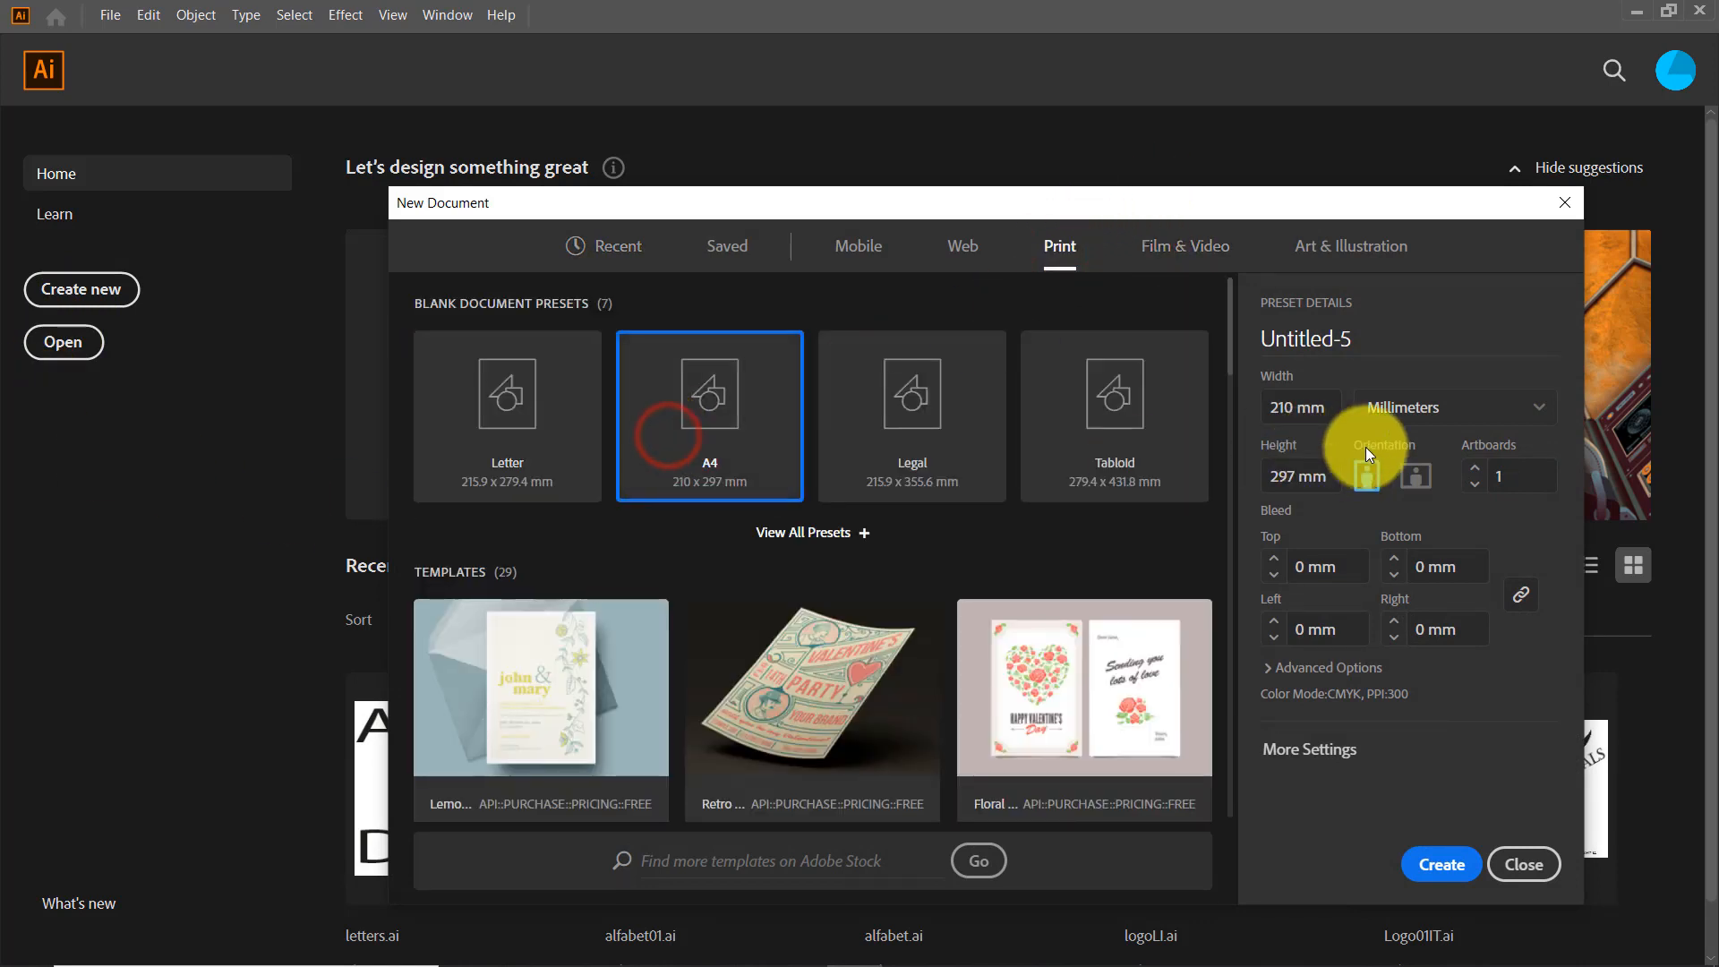
left_click(1413, 480)
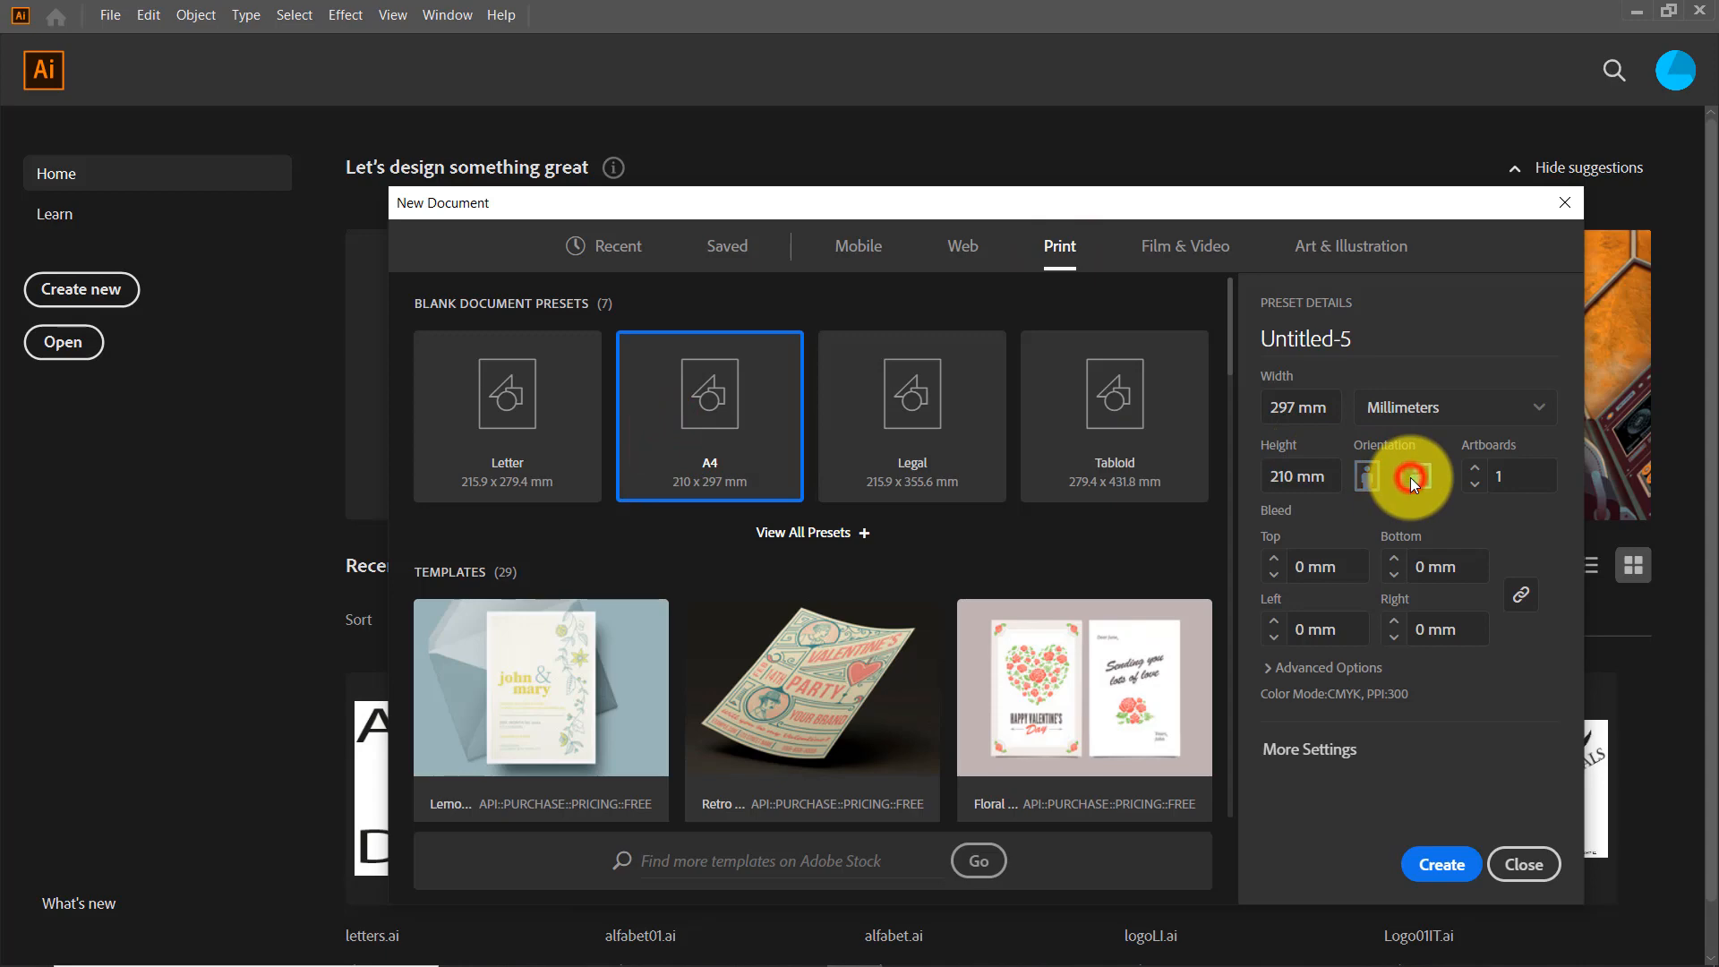
left_click(1446, 870)
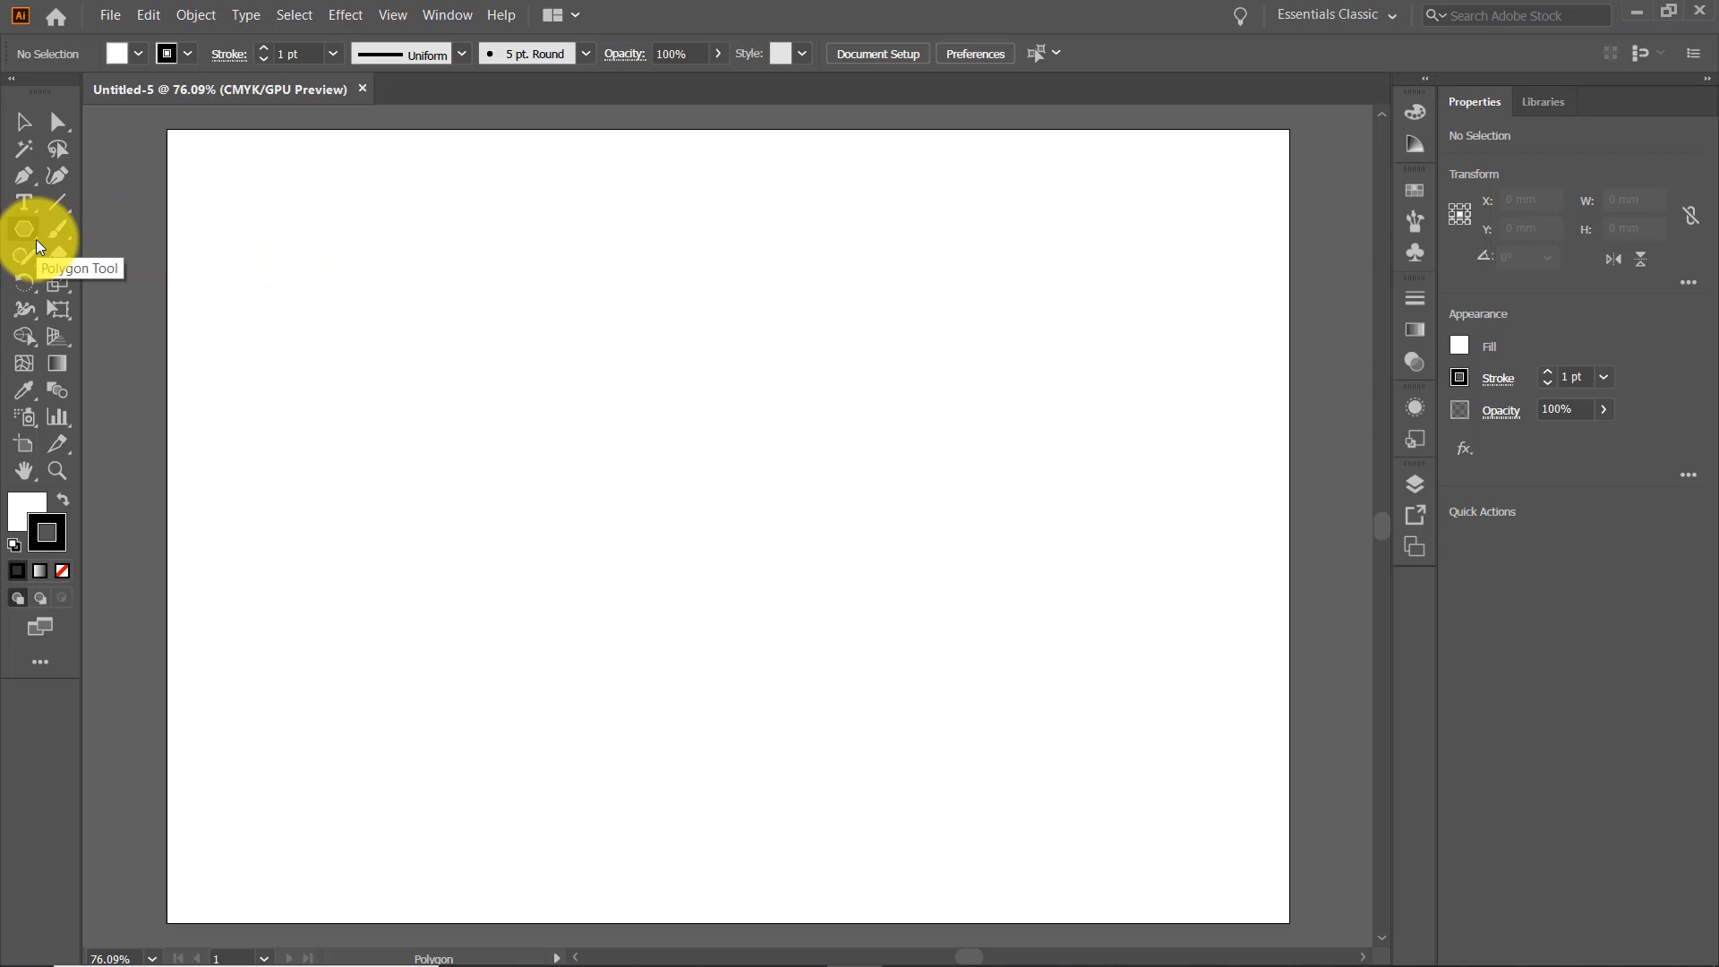
Draw a rectangle about 50 x 36 mm near the artboard's upper-left corner and set its fill to none.
left_click_drag(36, 238, 132, 229)
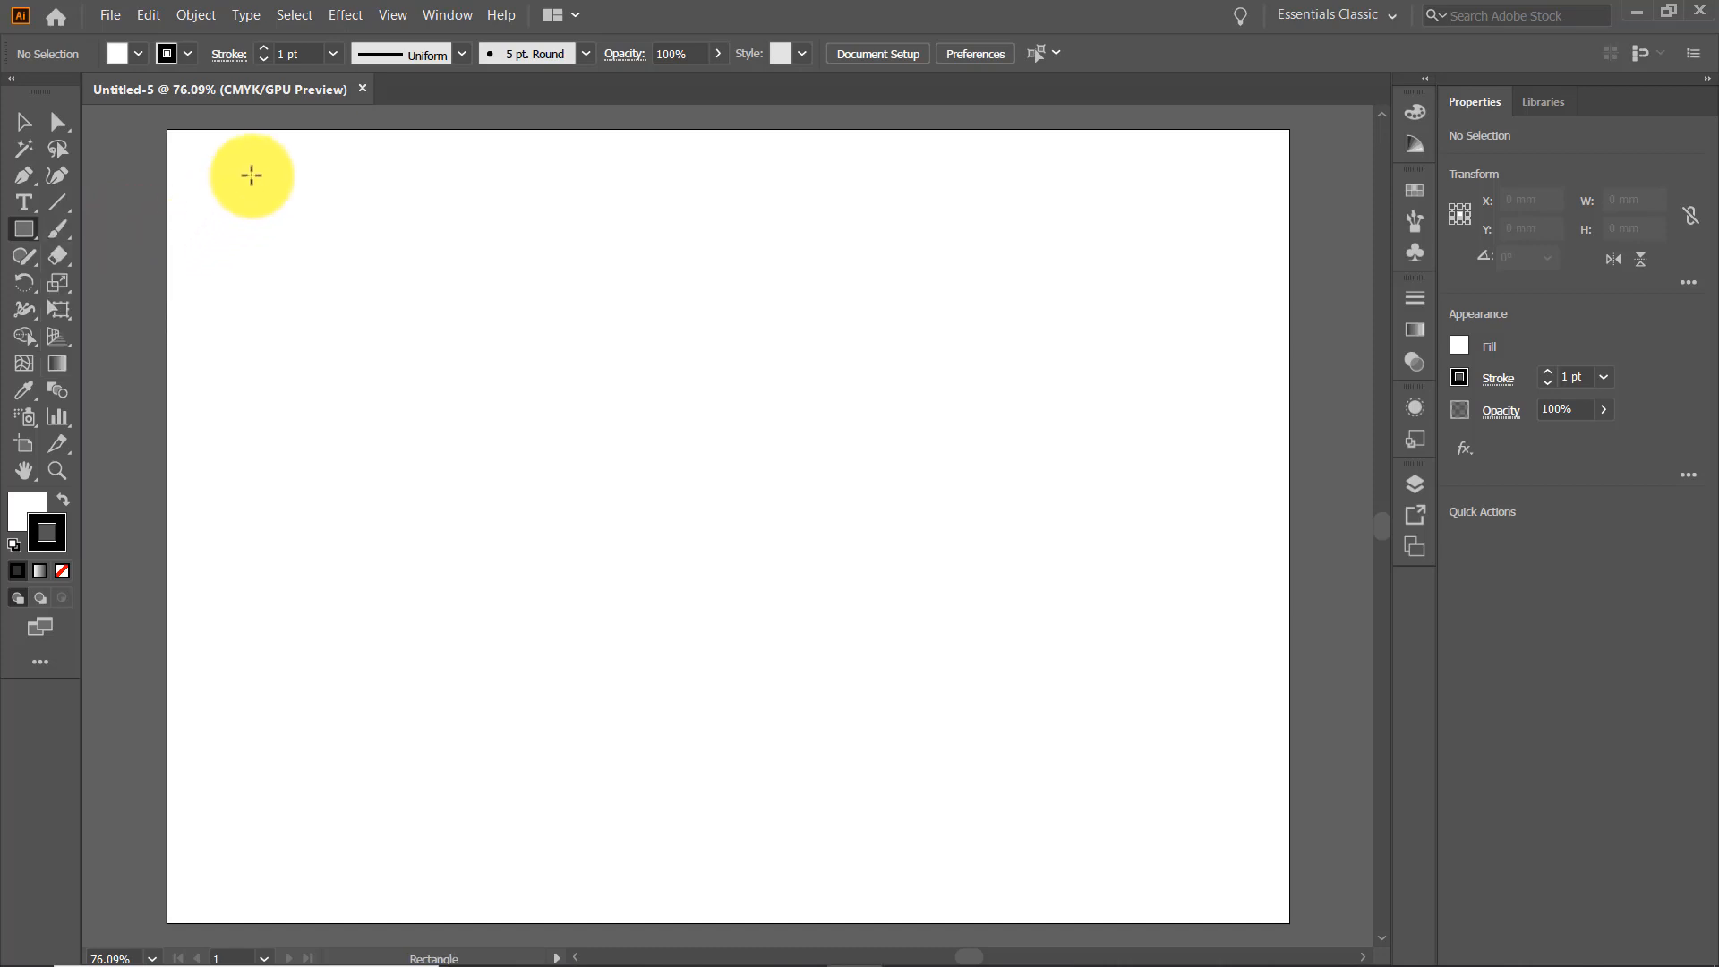
left_click_drag(256, 175, 445, 310)
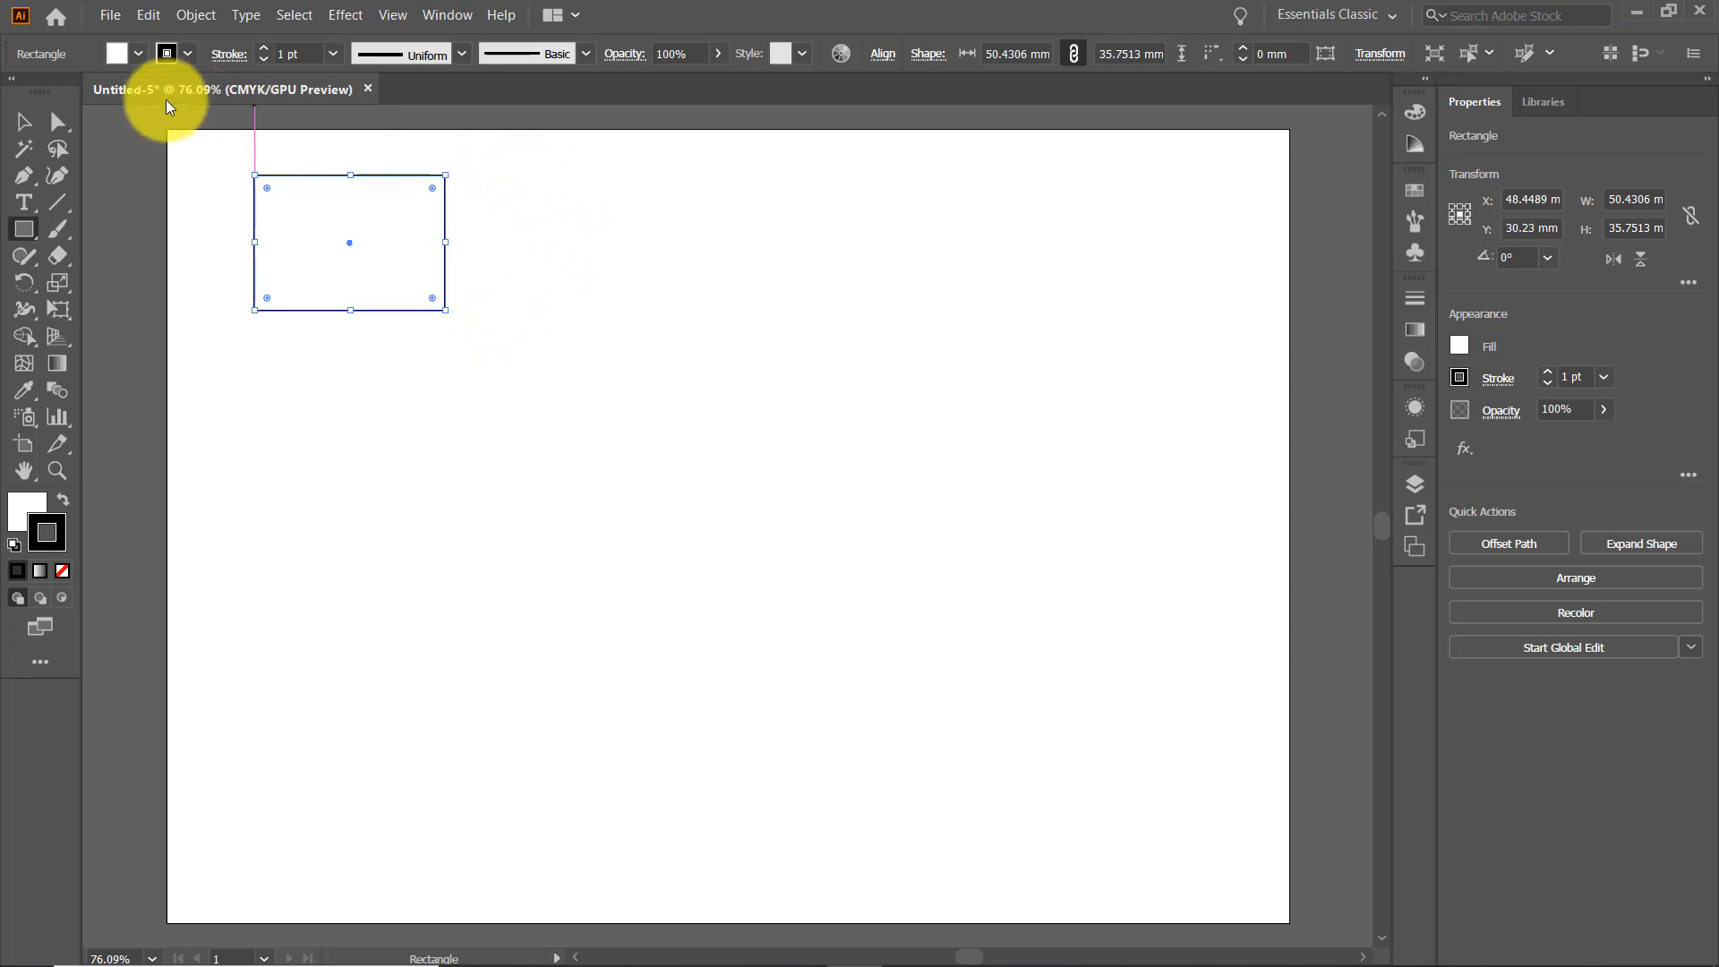
left_click(134, 54)
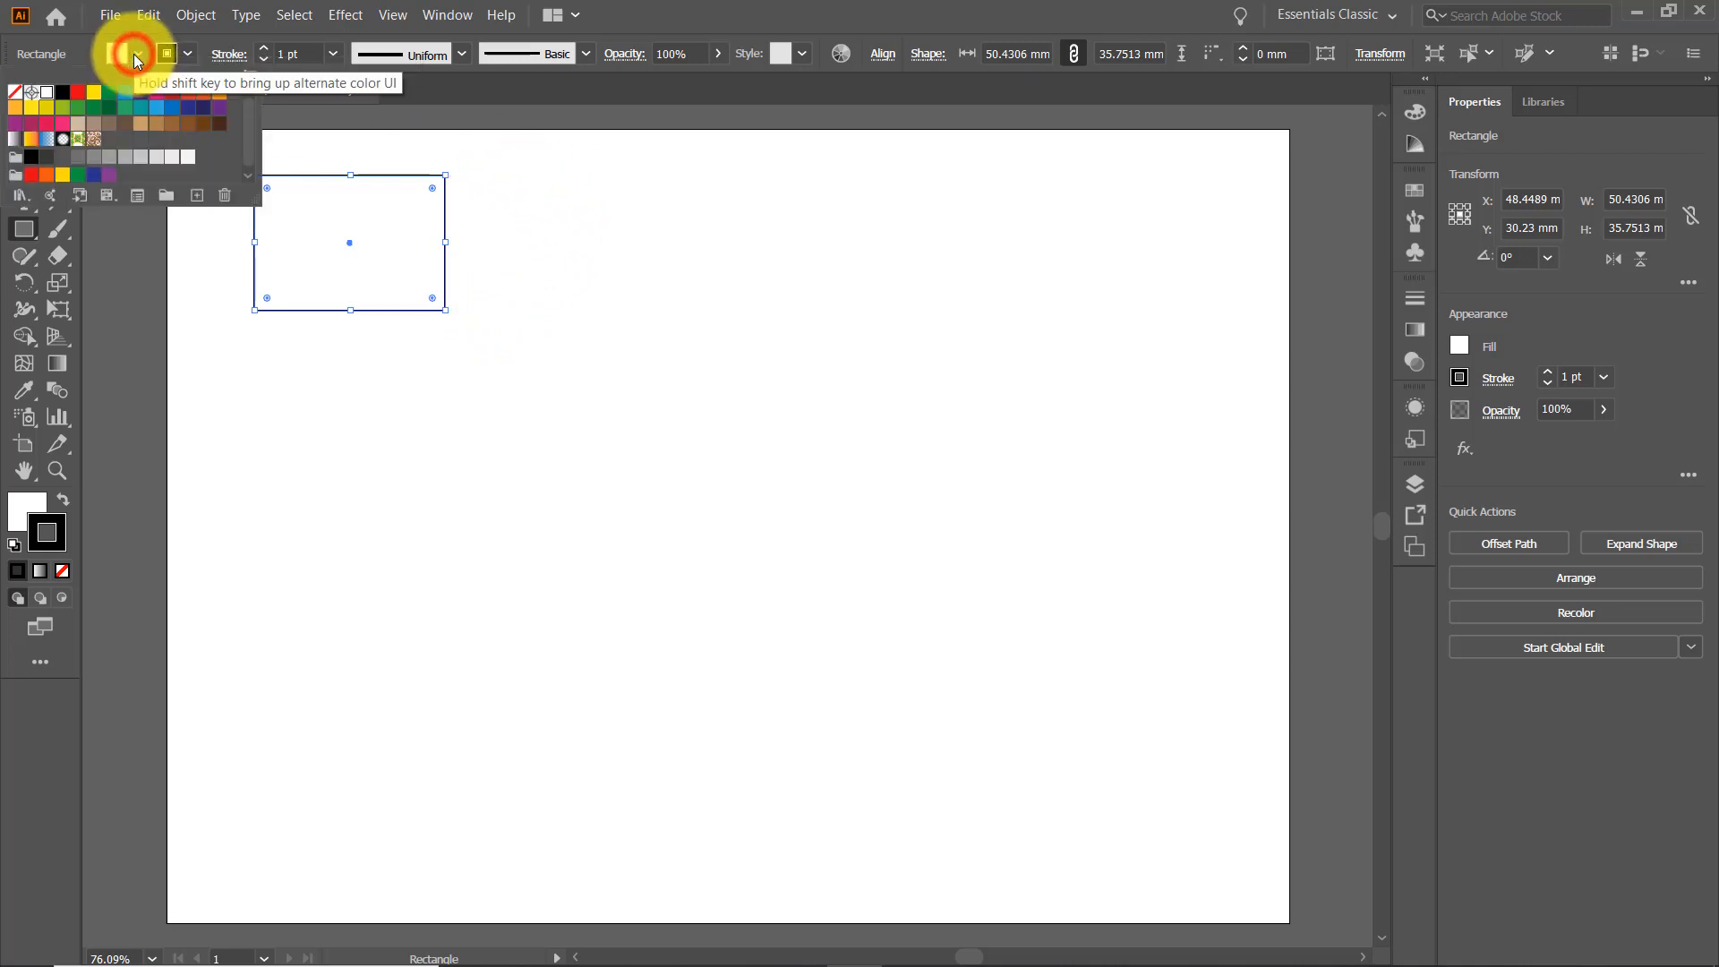
left_click(12, 93)
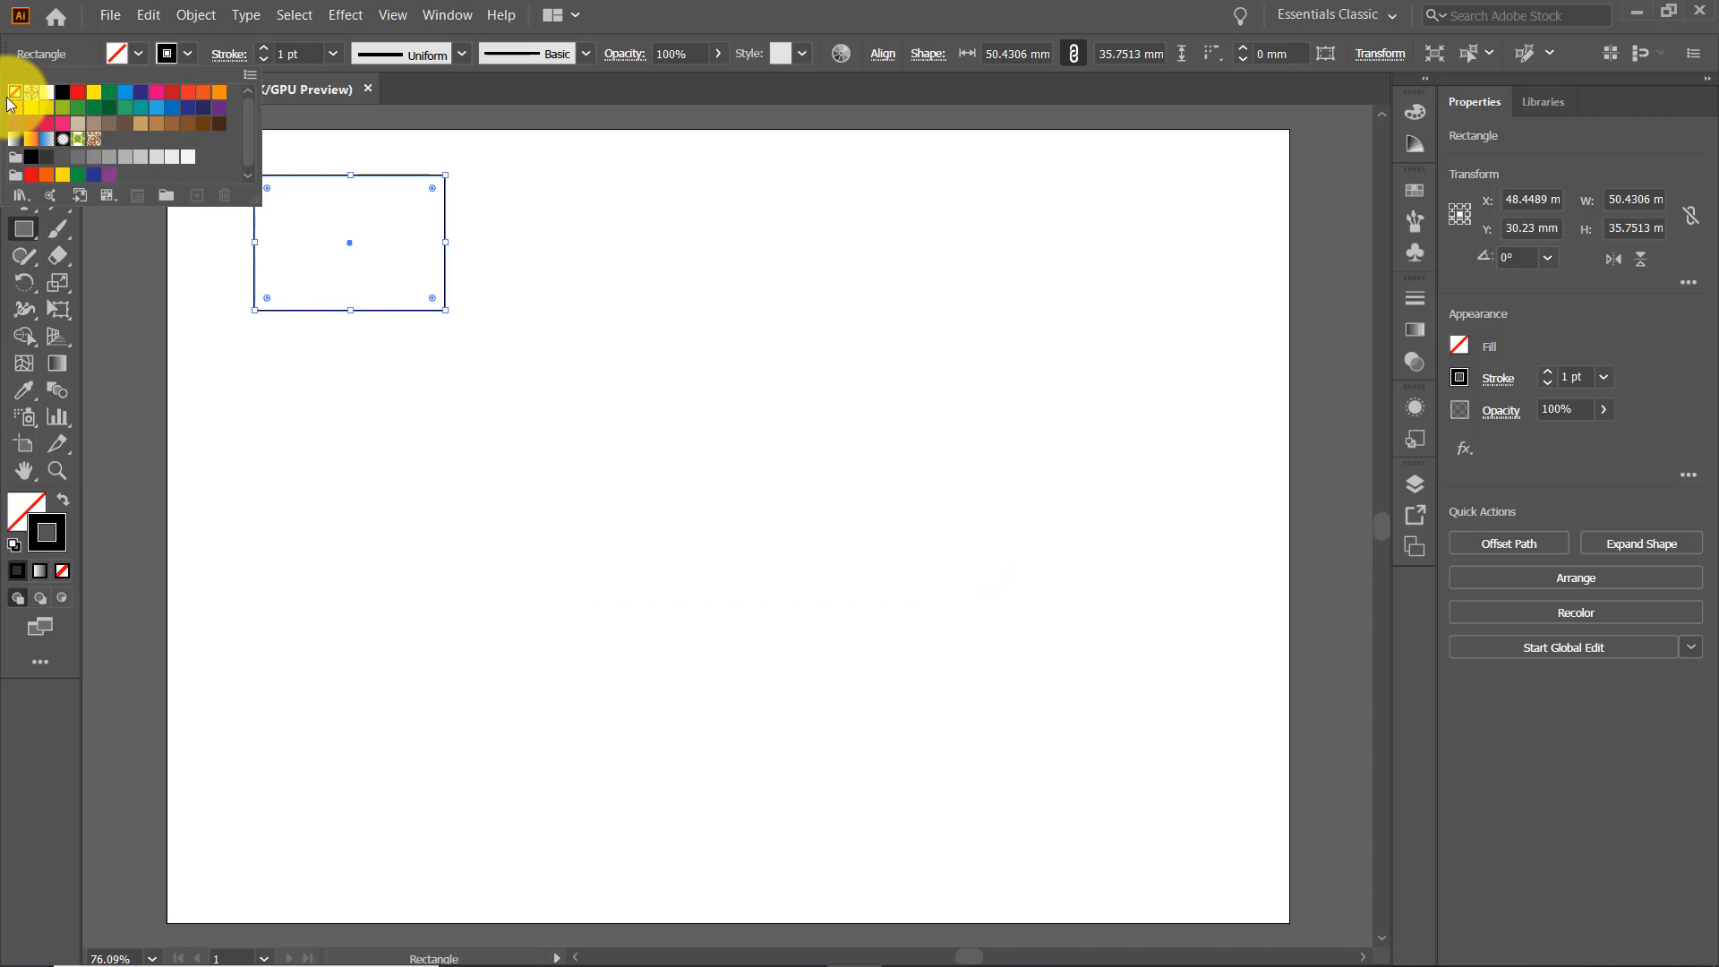
left_click(526, 338)
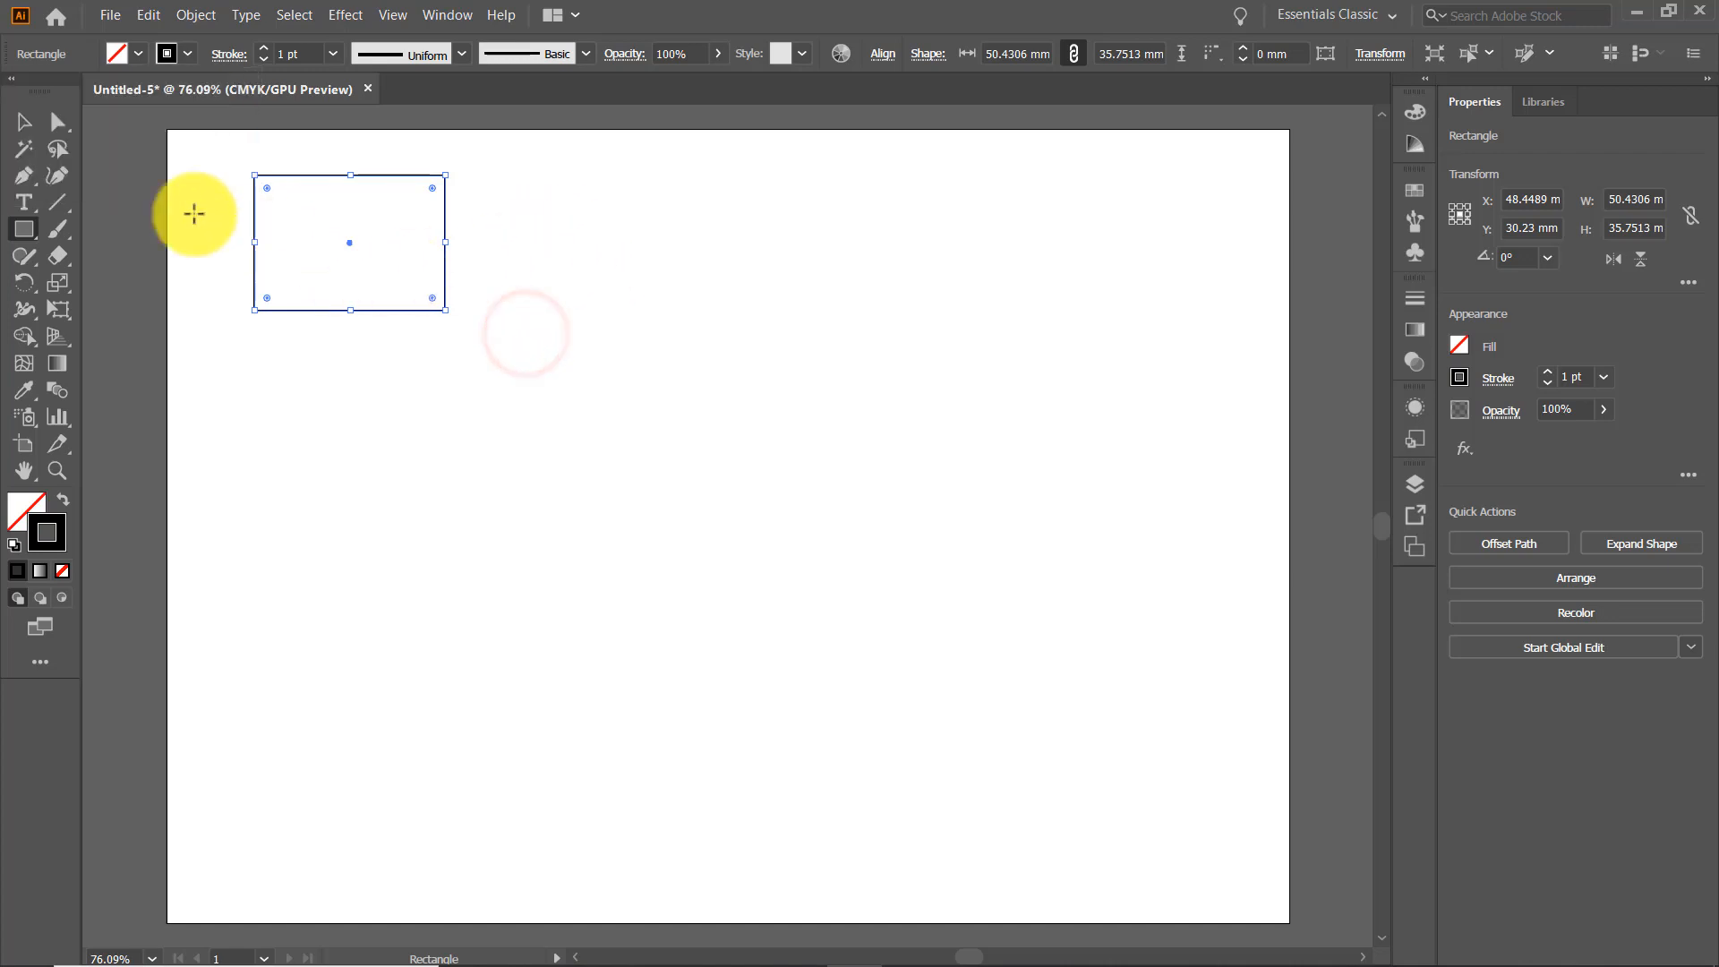
Draw two unfilled squares, about 35.8 mm and 36.3 mm wide, in a row to the right of the rectangle.
left_click(32, 235)
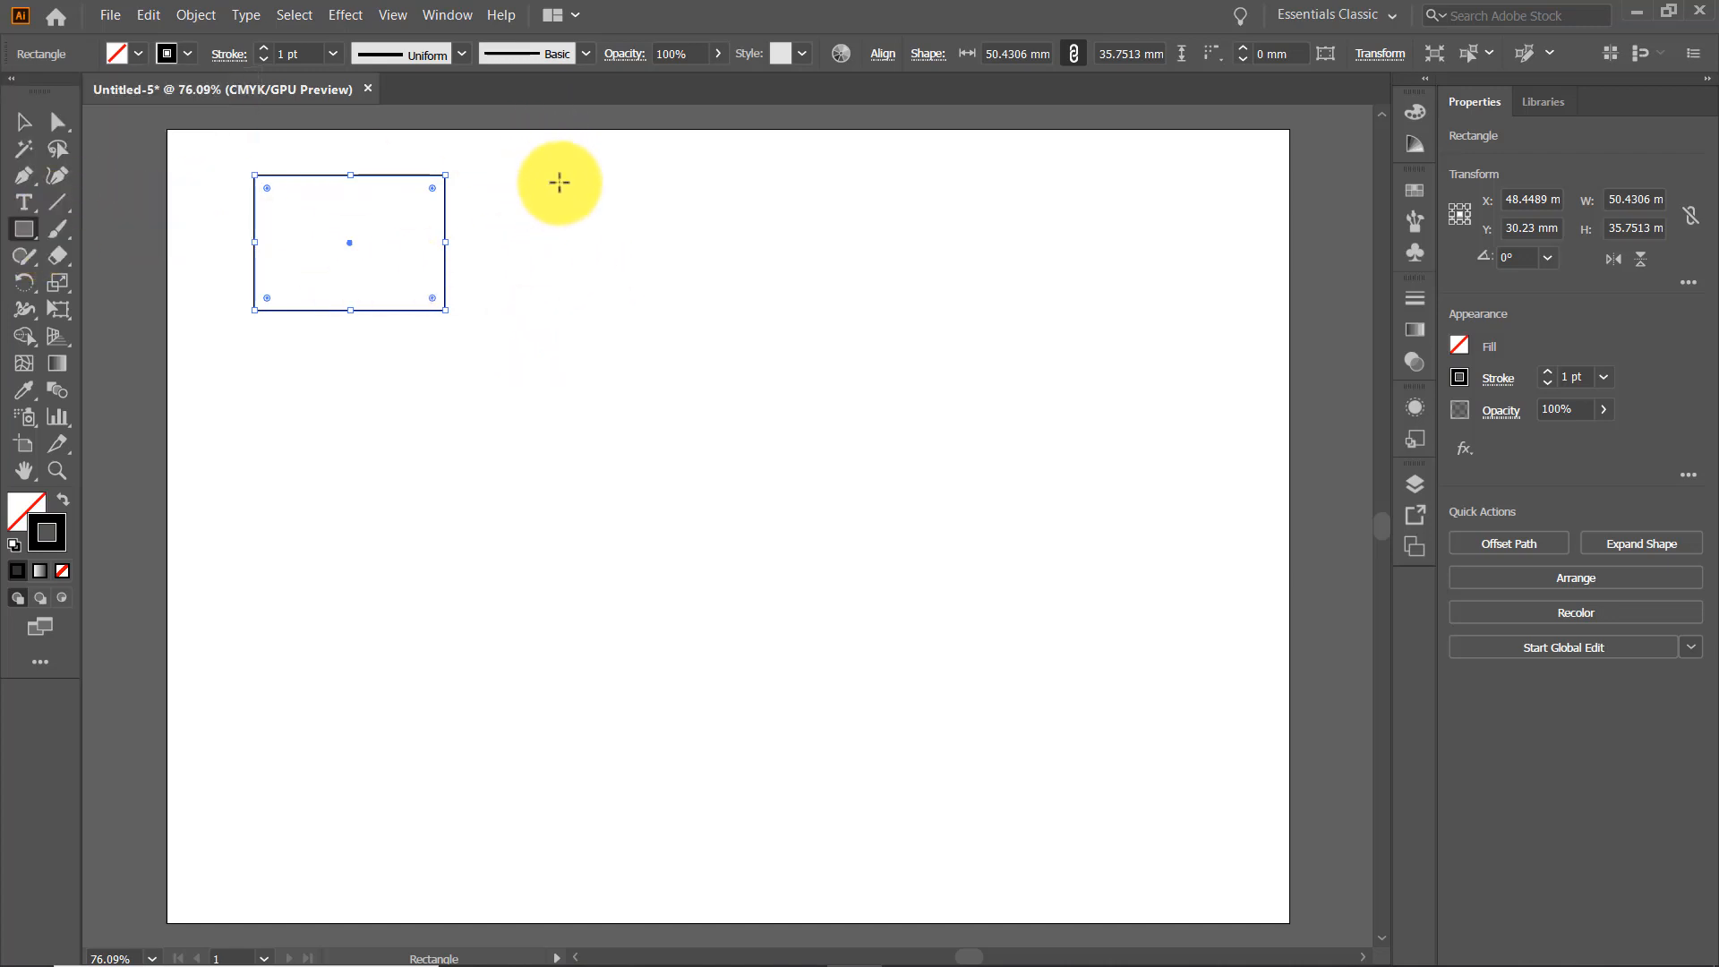
left_click_drag(561, 177, 695, 308)
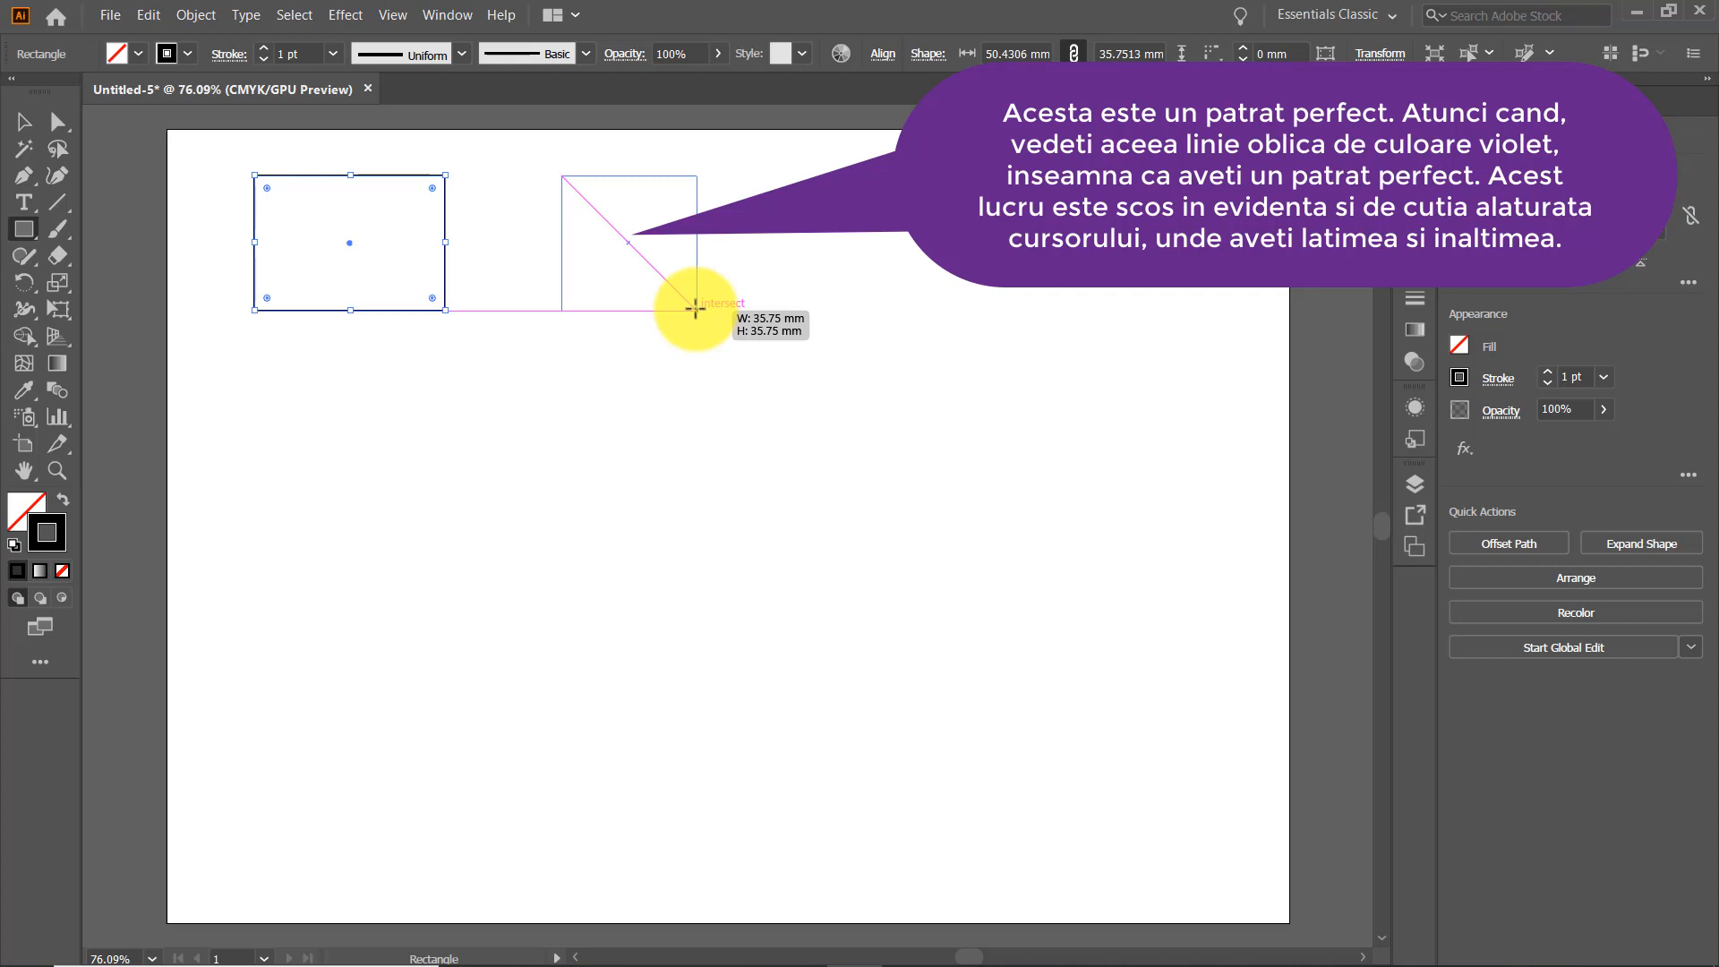
left_click_drag(695, 308, 696, 309)
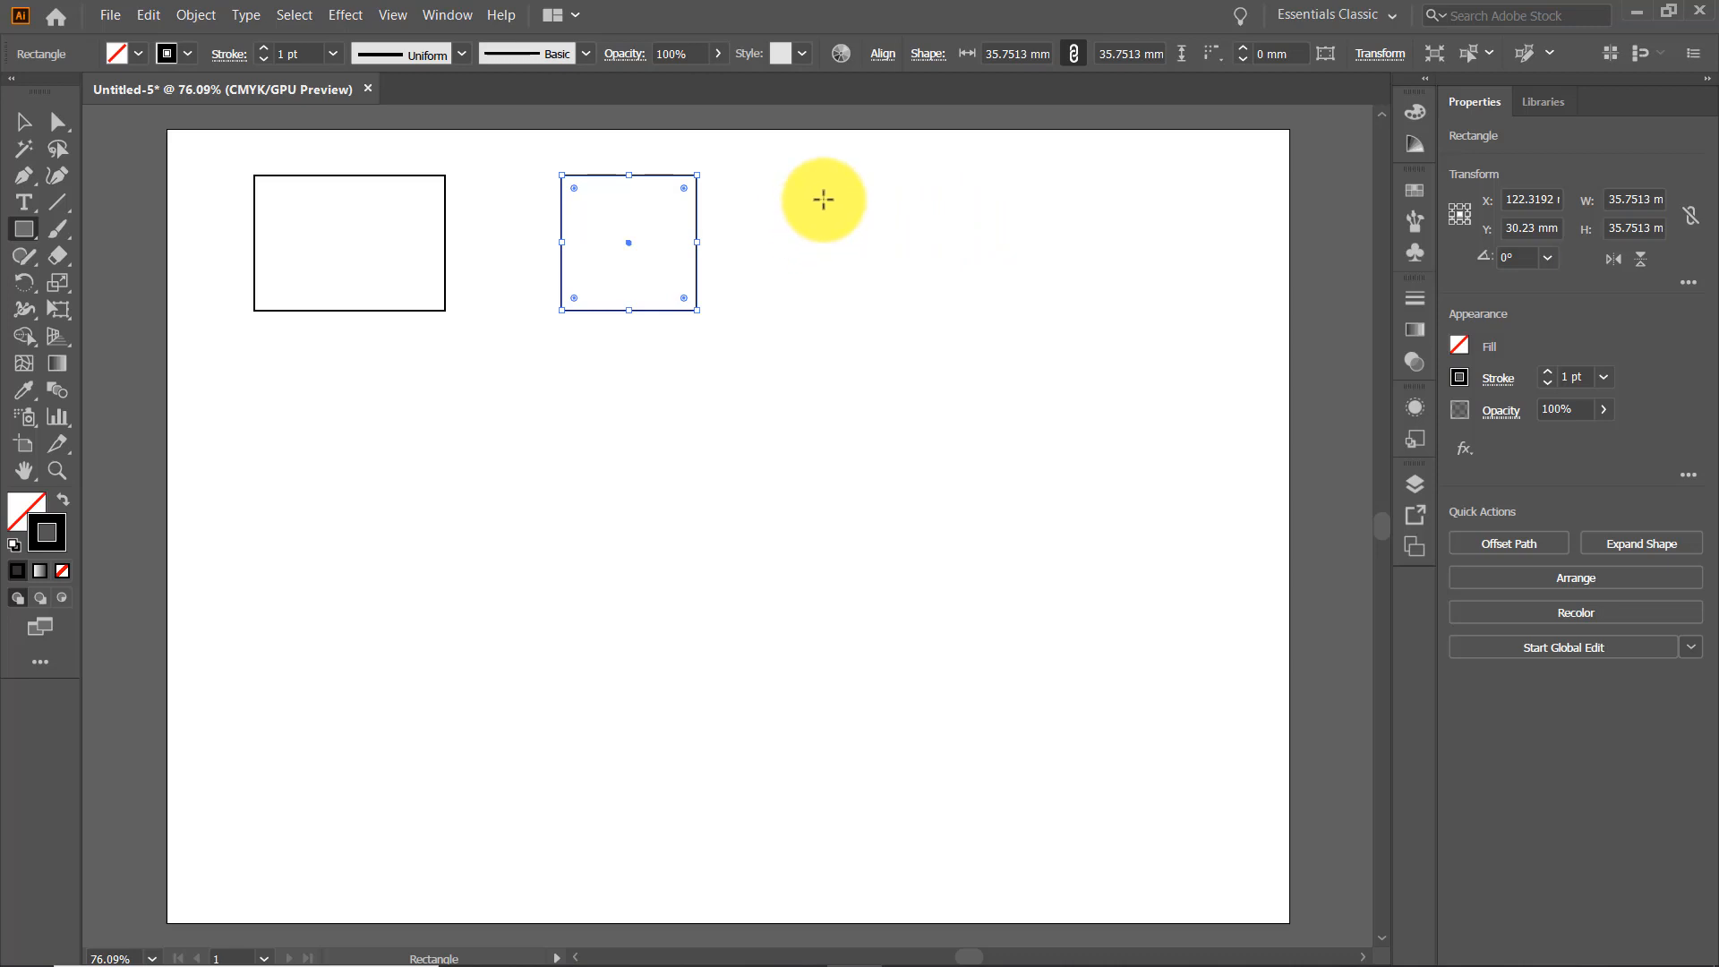
left_click_drag(824, 185, 962, 321)
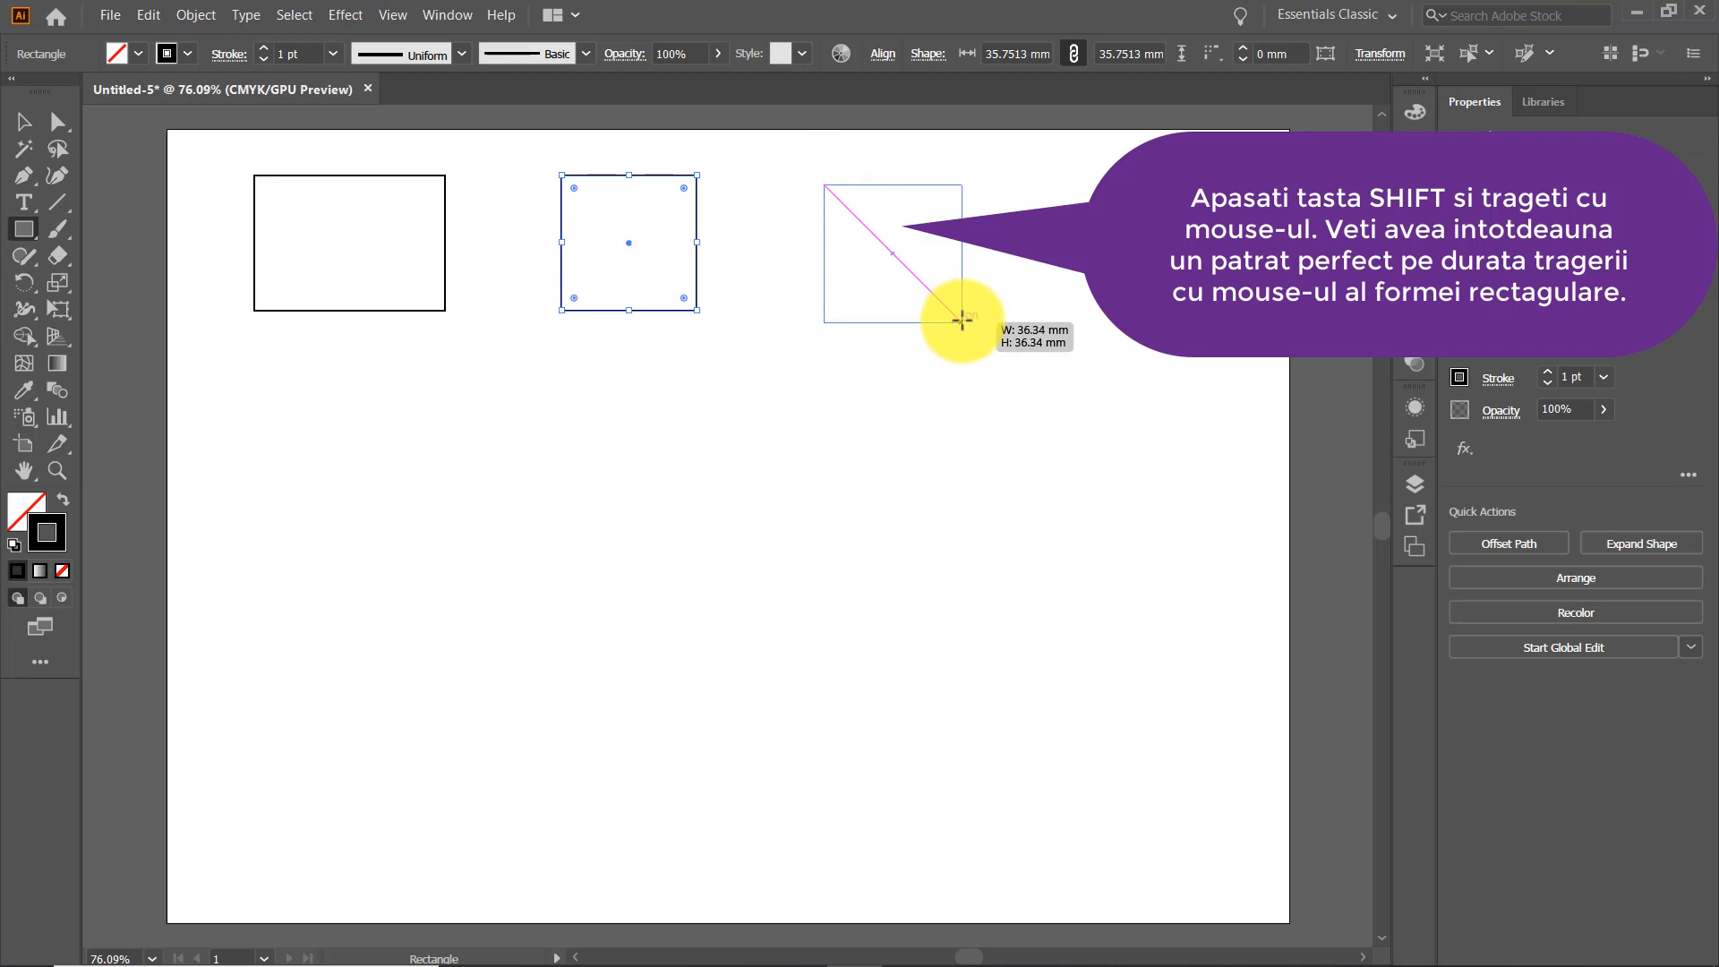
left_click_drag(961, 321, 963, 321)
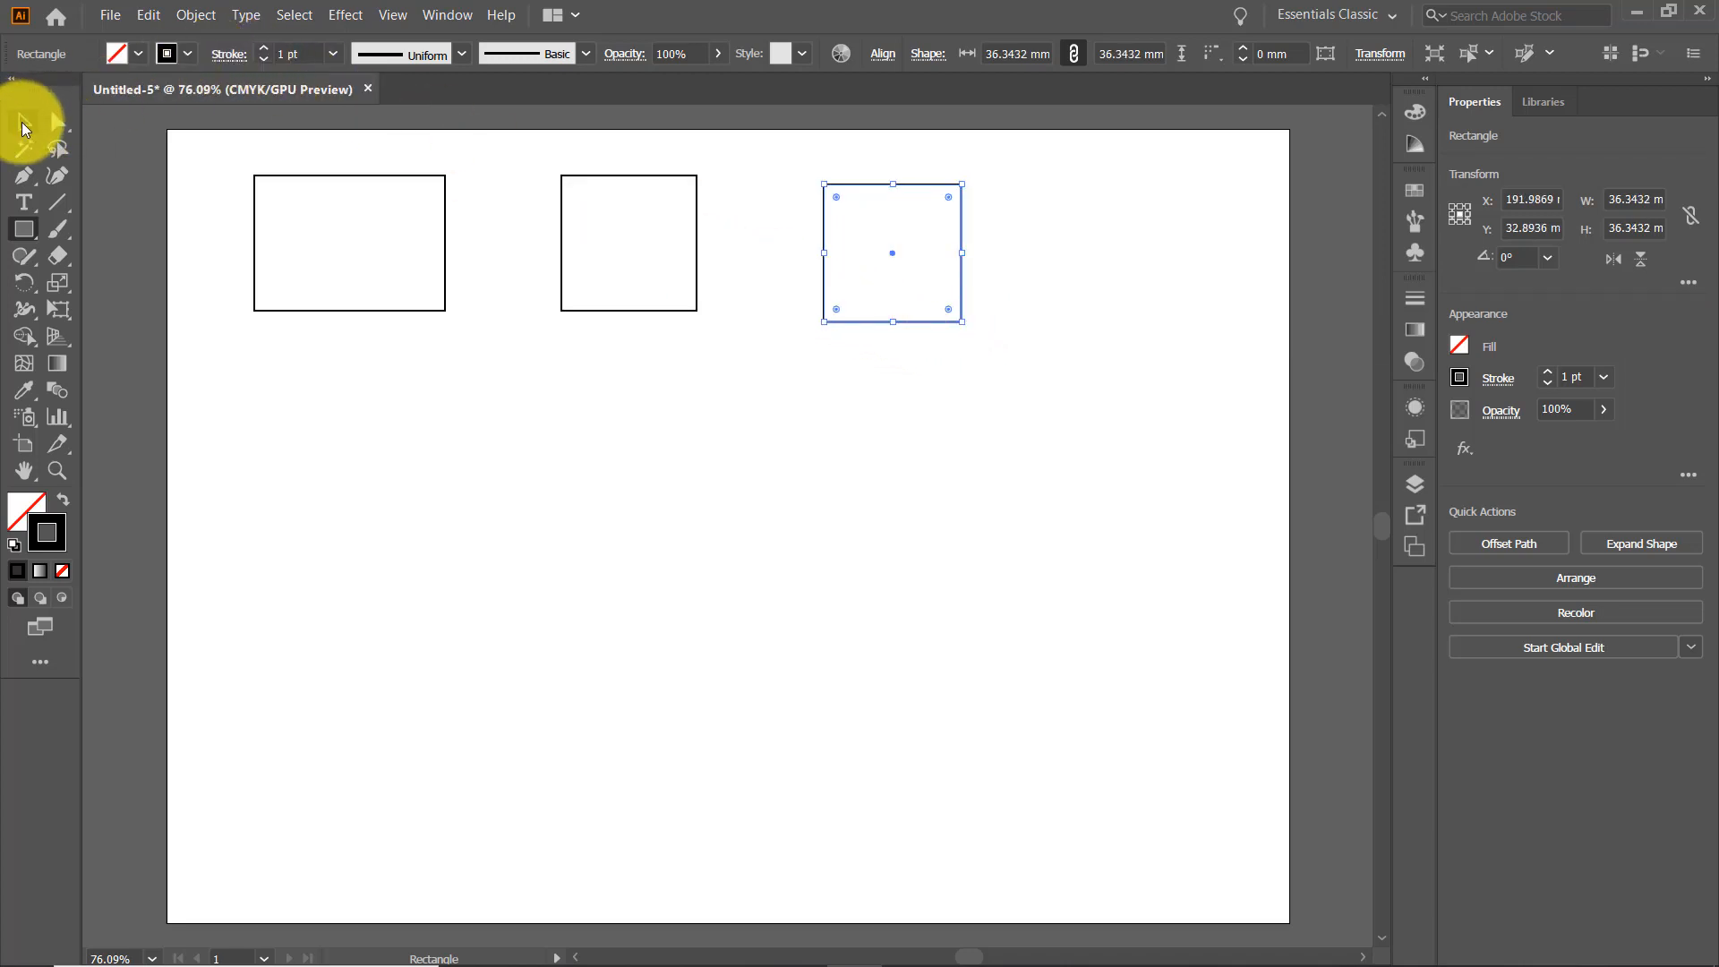
Try to select the three unfilled shapes from their interiors with the Selection tool.
left_click(23, 125)
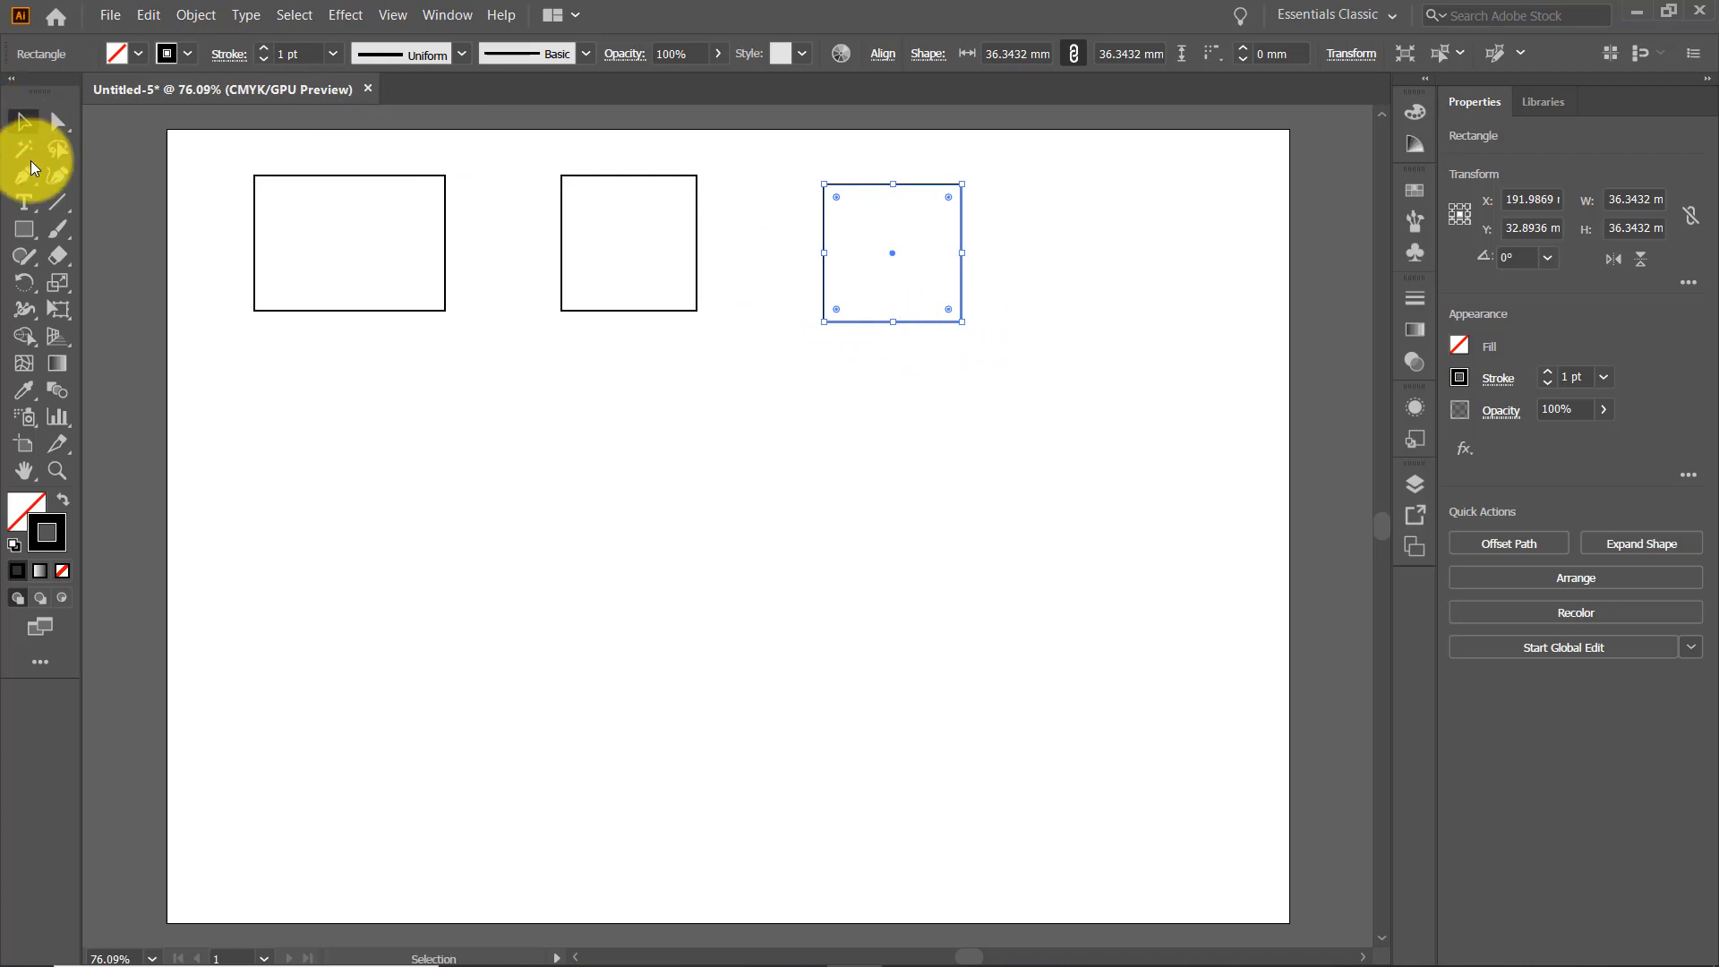
left_click(351, 240)
left_click(338, 237)
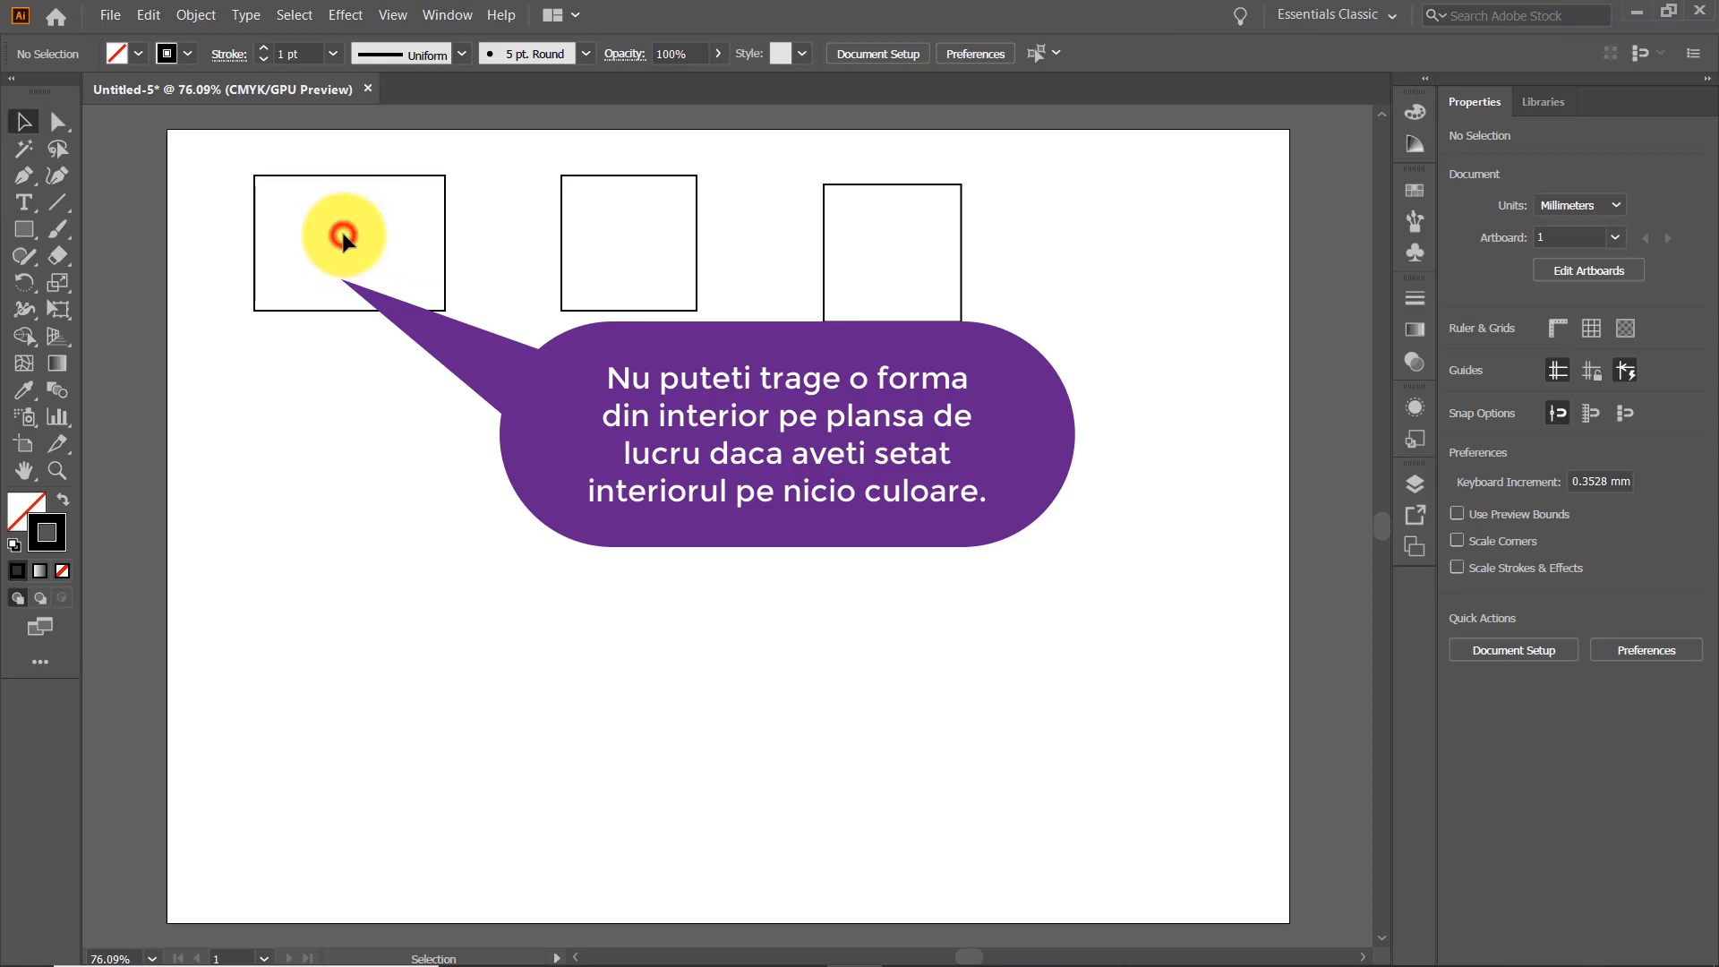
left_click(615, 238)
left_click(891, 247)
left_click(634, 252)
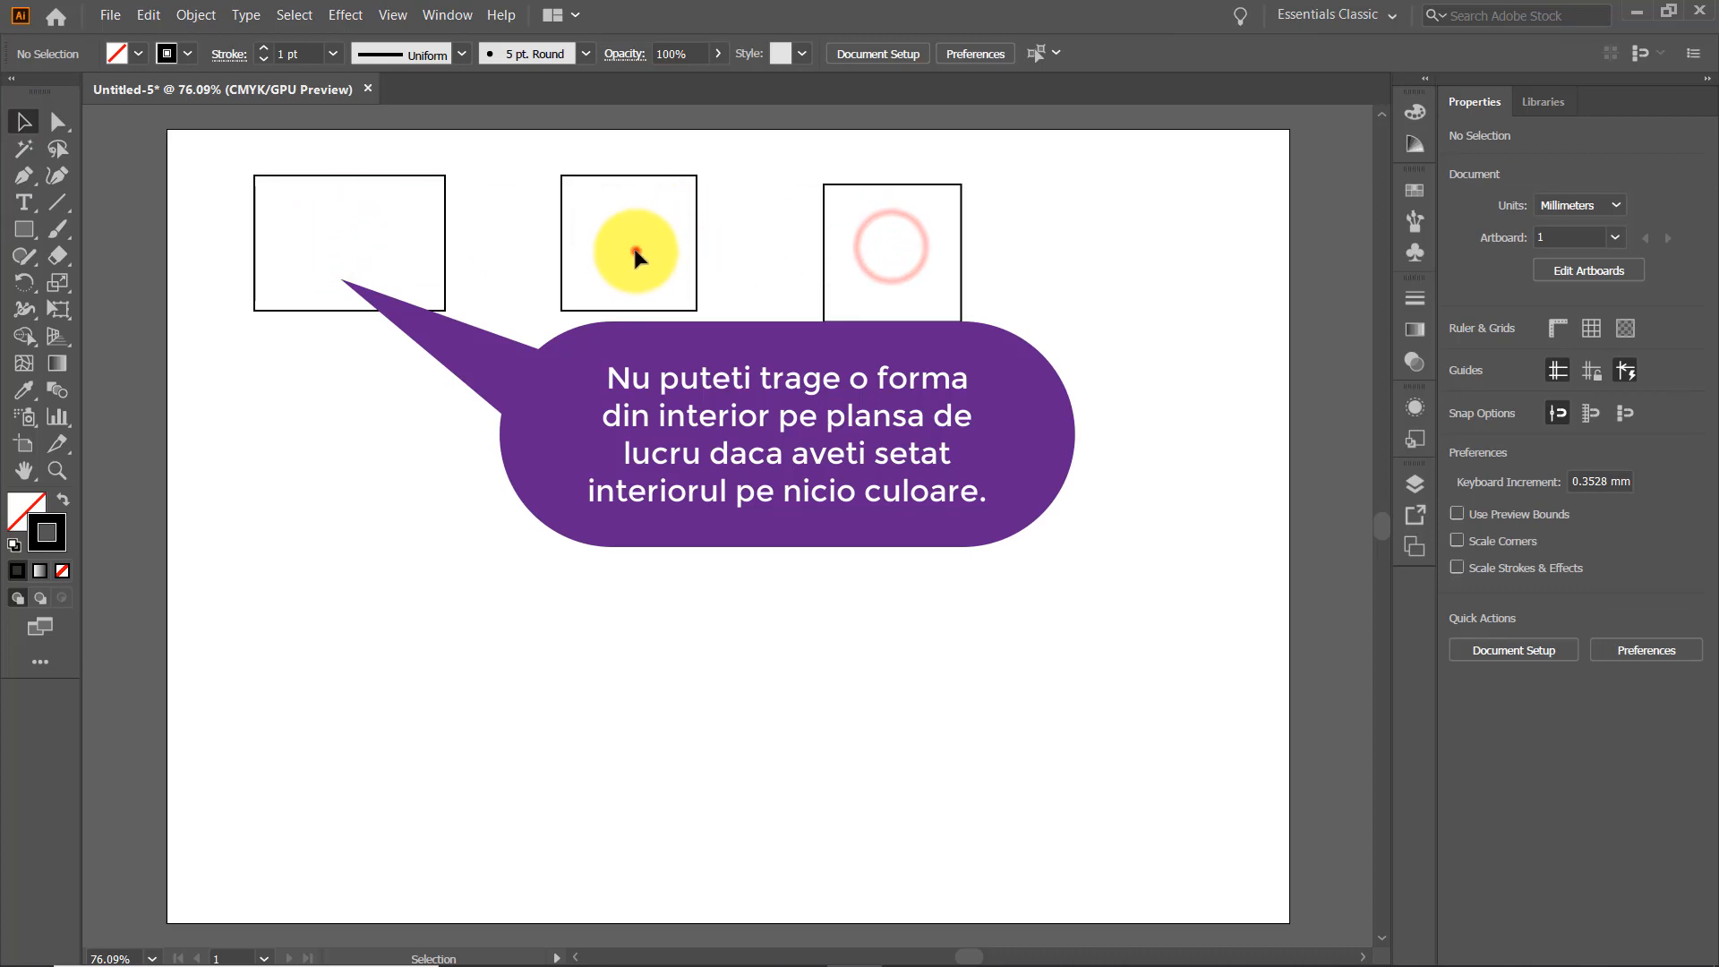
left_click(352, 231)
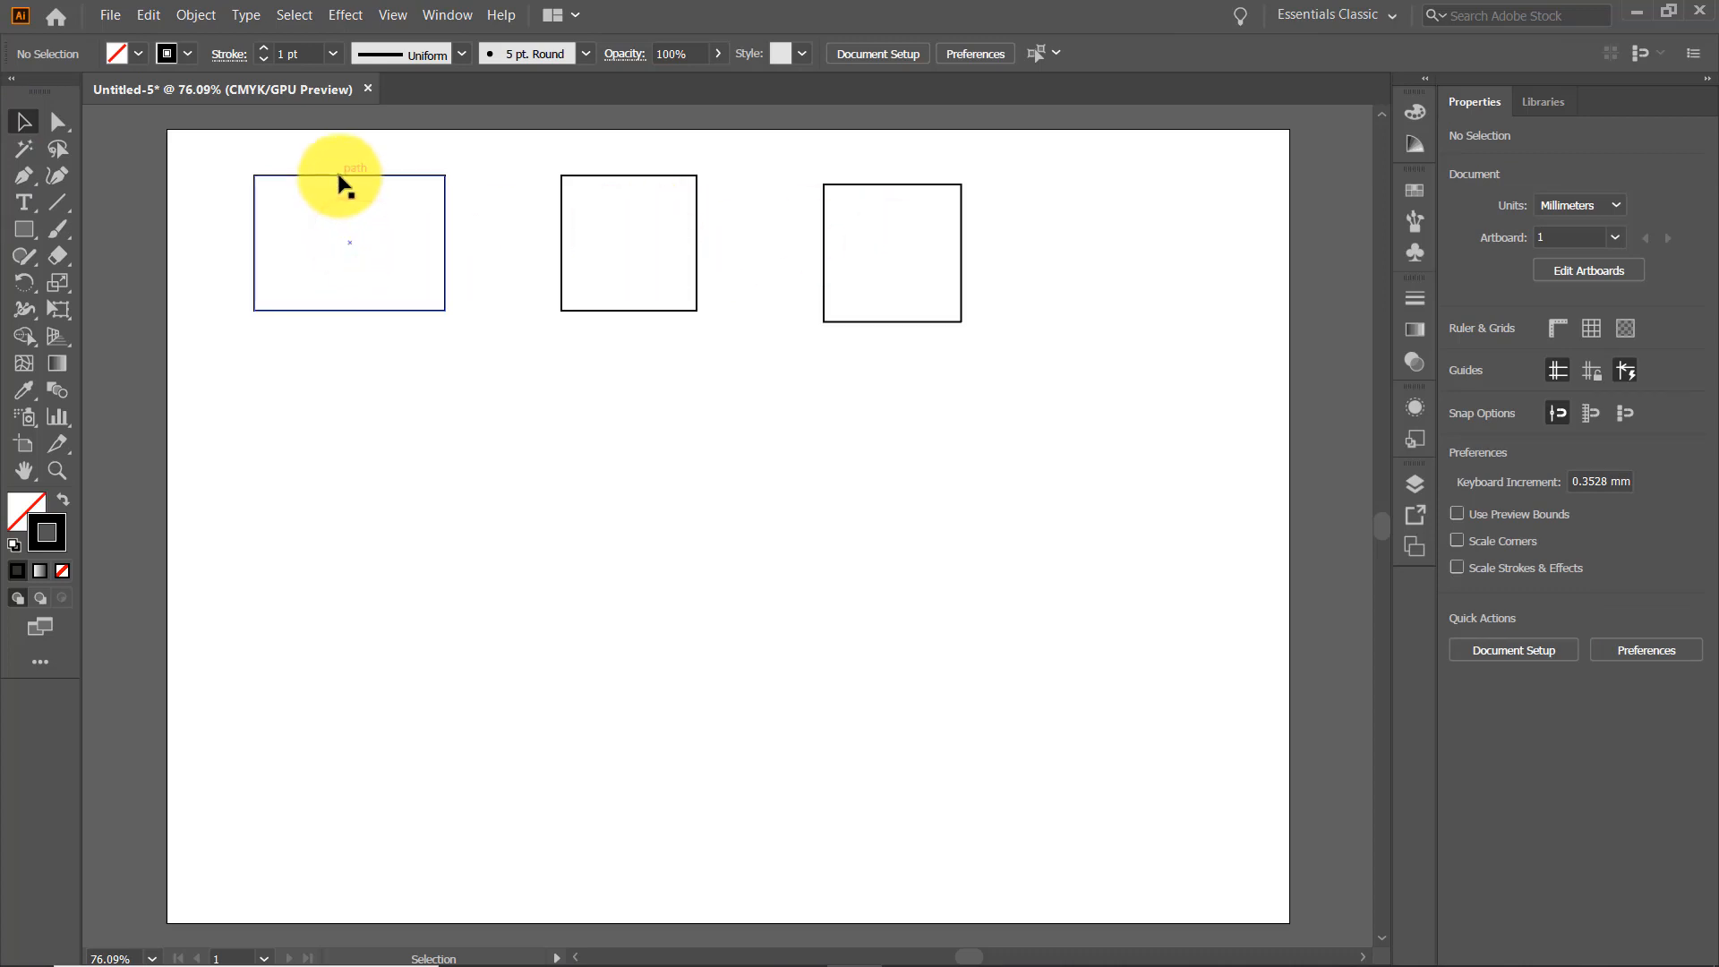
Move the rectangle by its outline about 9 mm to the right and fill it with blue.
left_click(341, 177)
left_click_drag(338, 172, 382, 173)
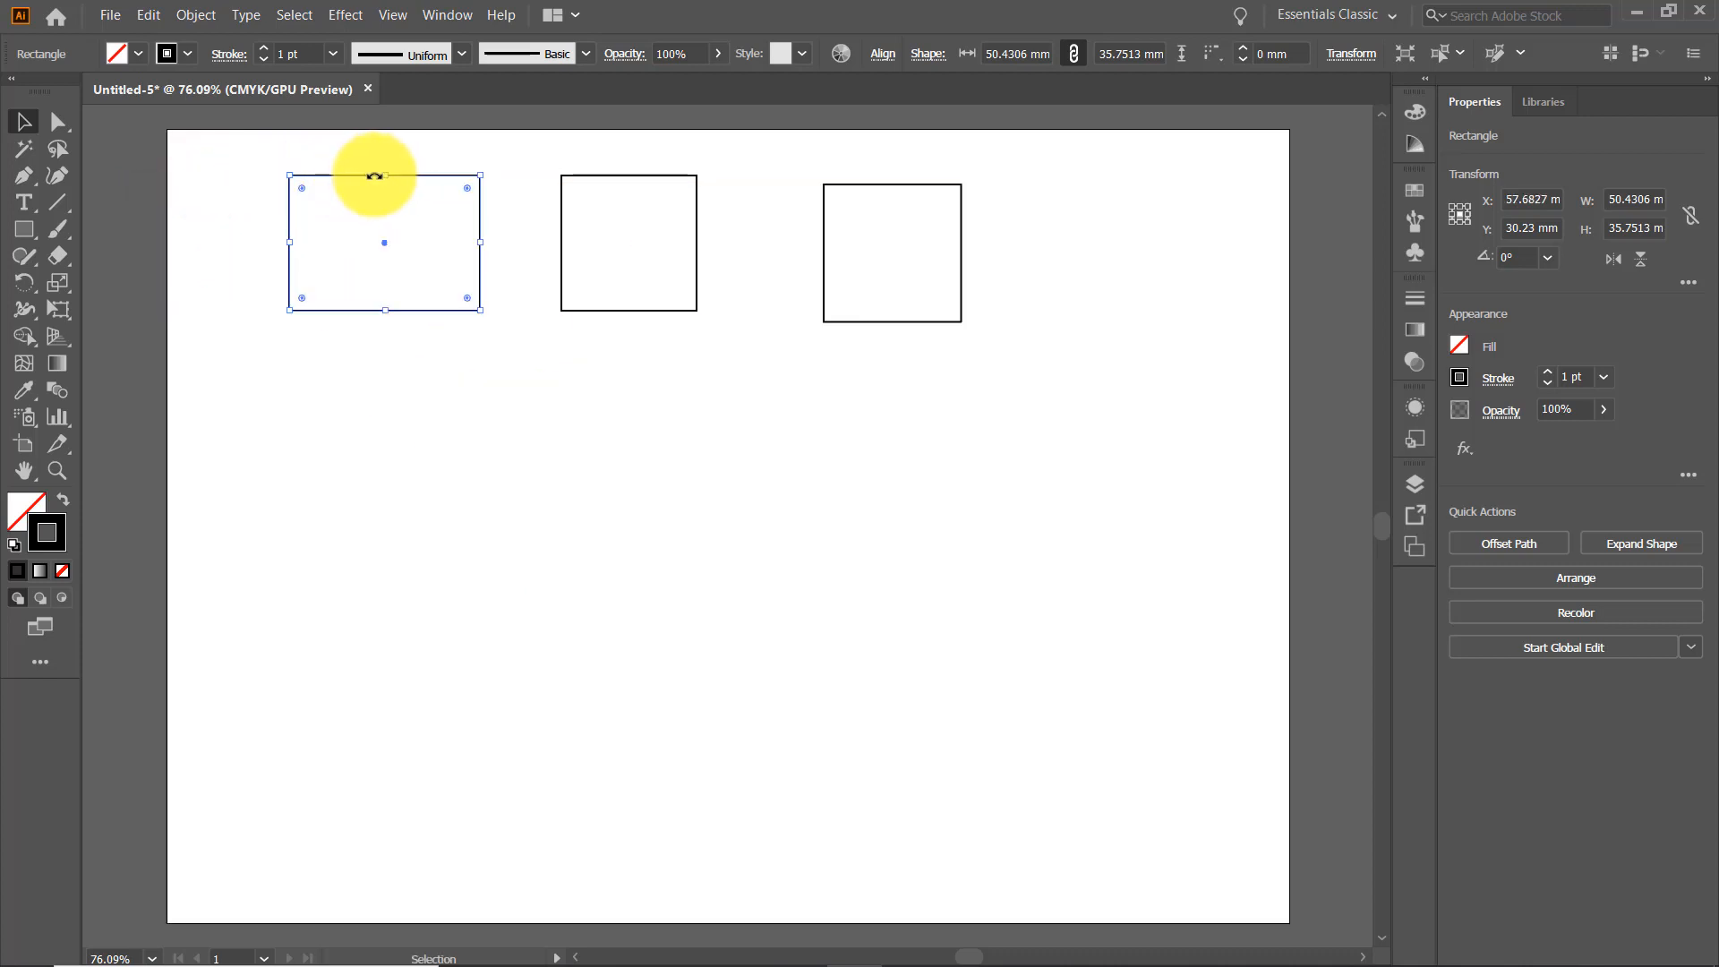
left_click(136, 52)
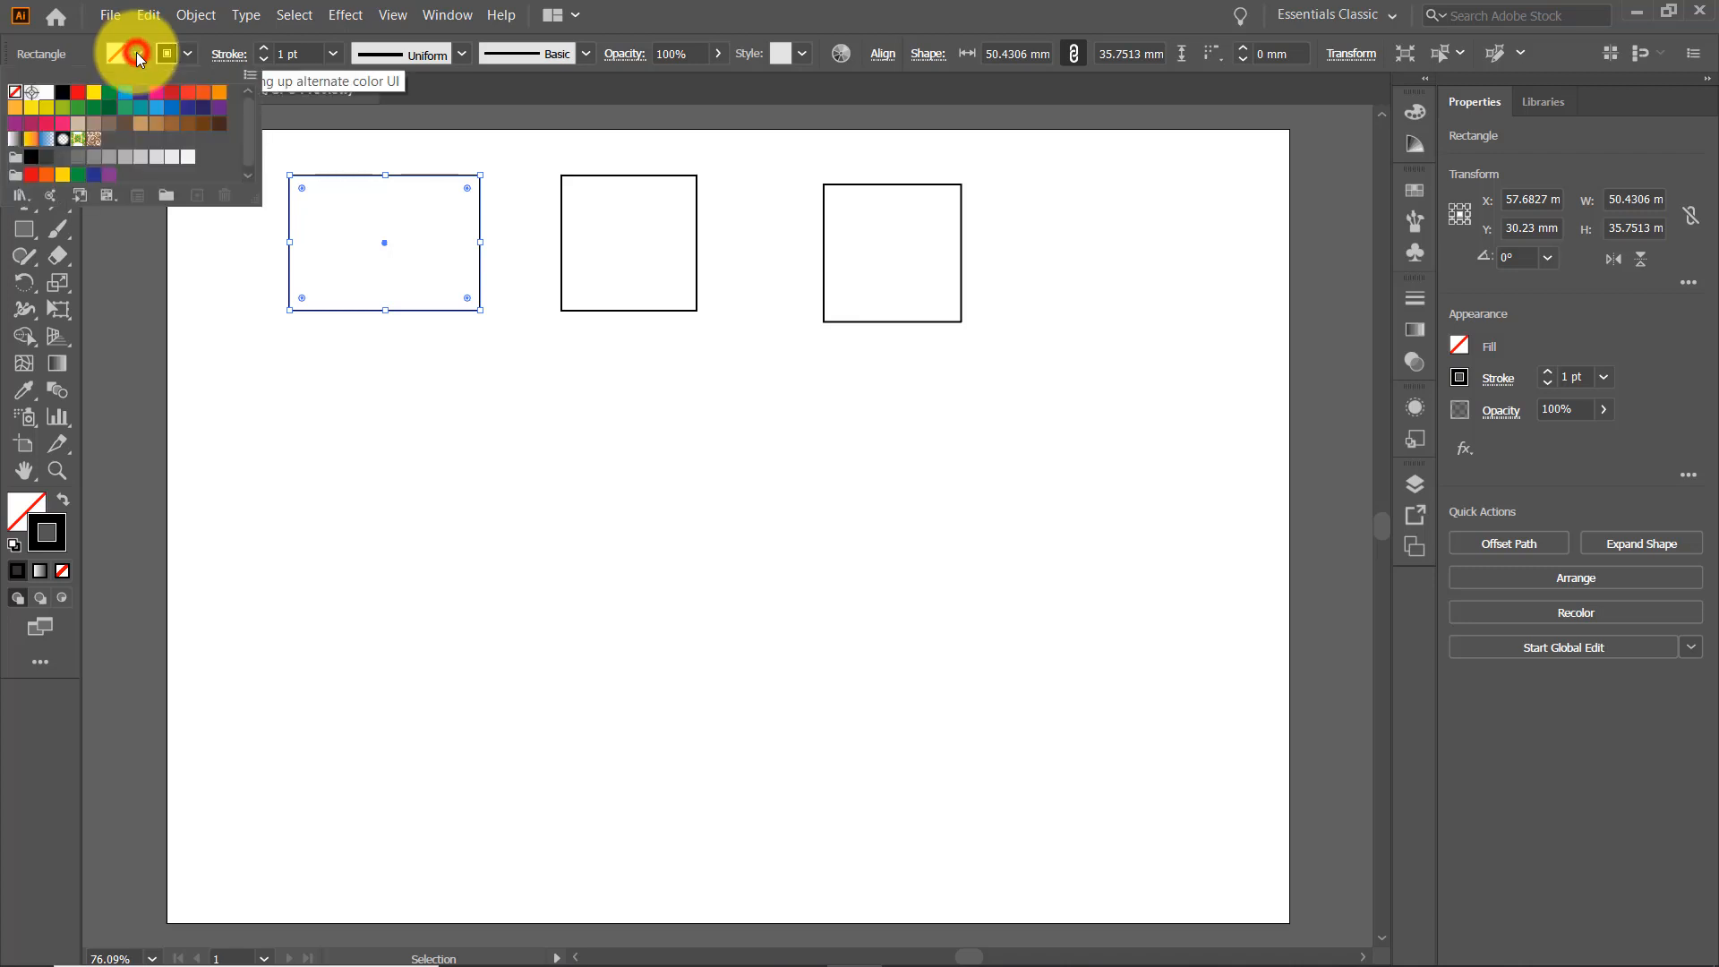
left_click(126, 98)
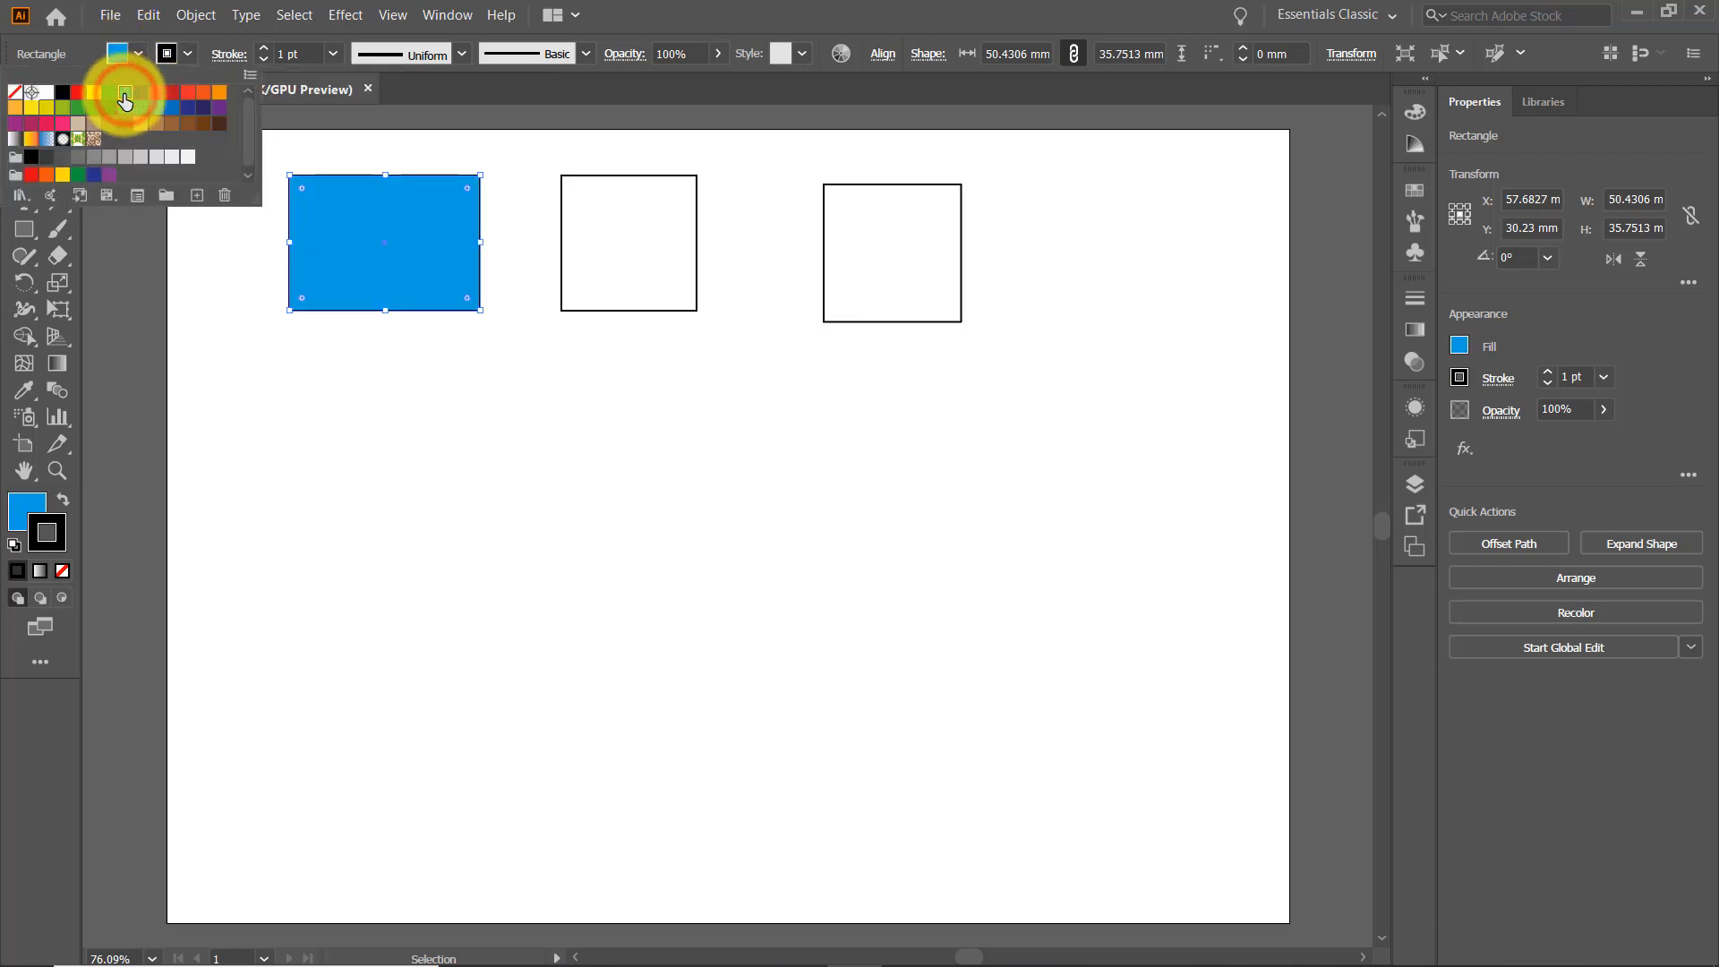
Fill the middle square with an olive yellow-green sampled from the CMYK spectrum.
left_click(632, 176)
left_click(632, 176)
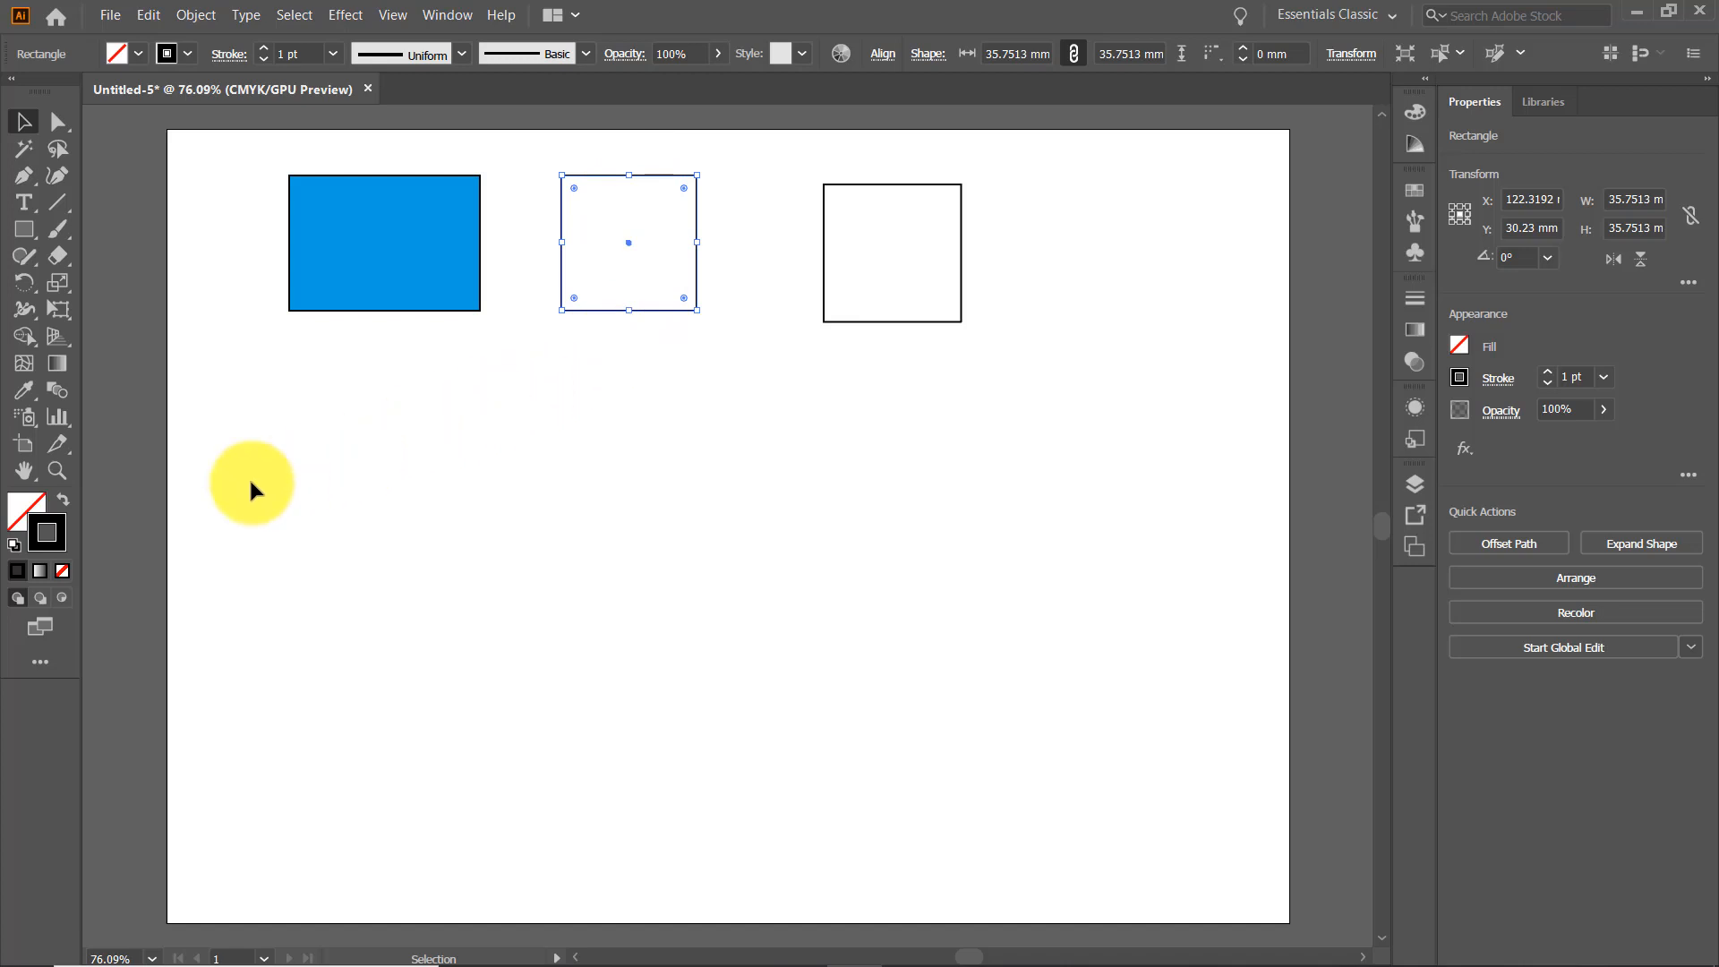
left_click(27, 504)
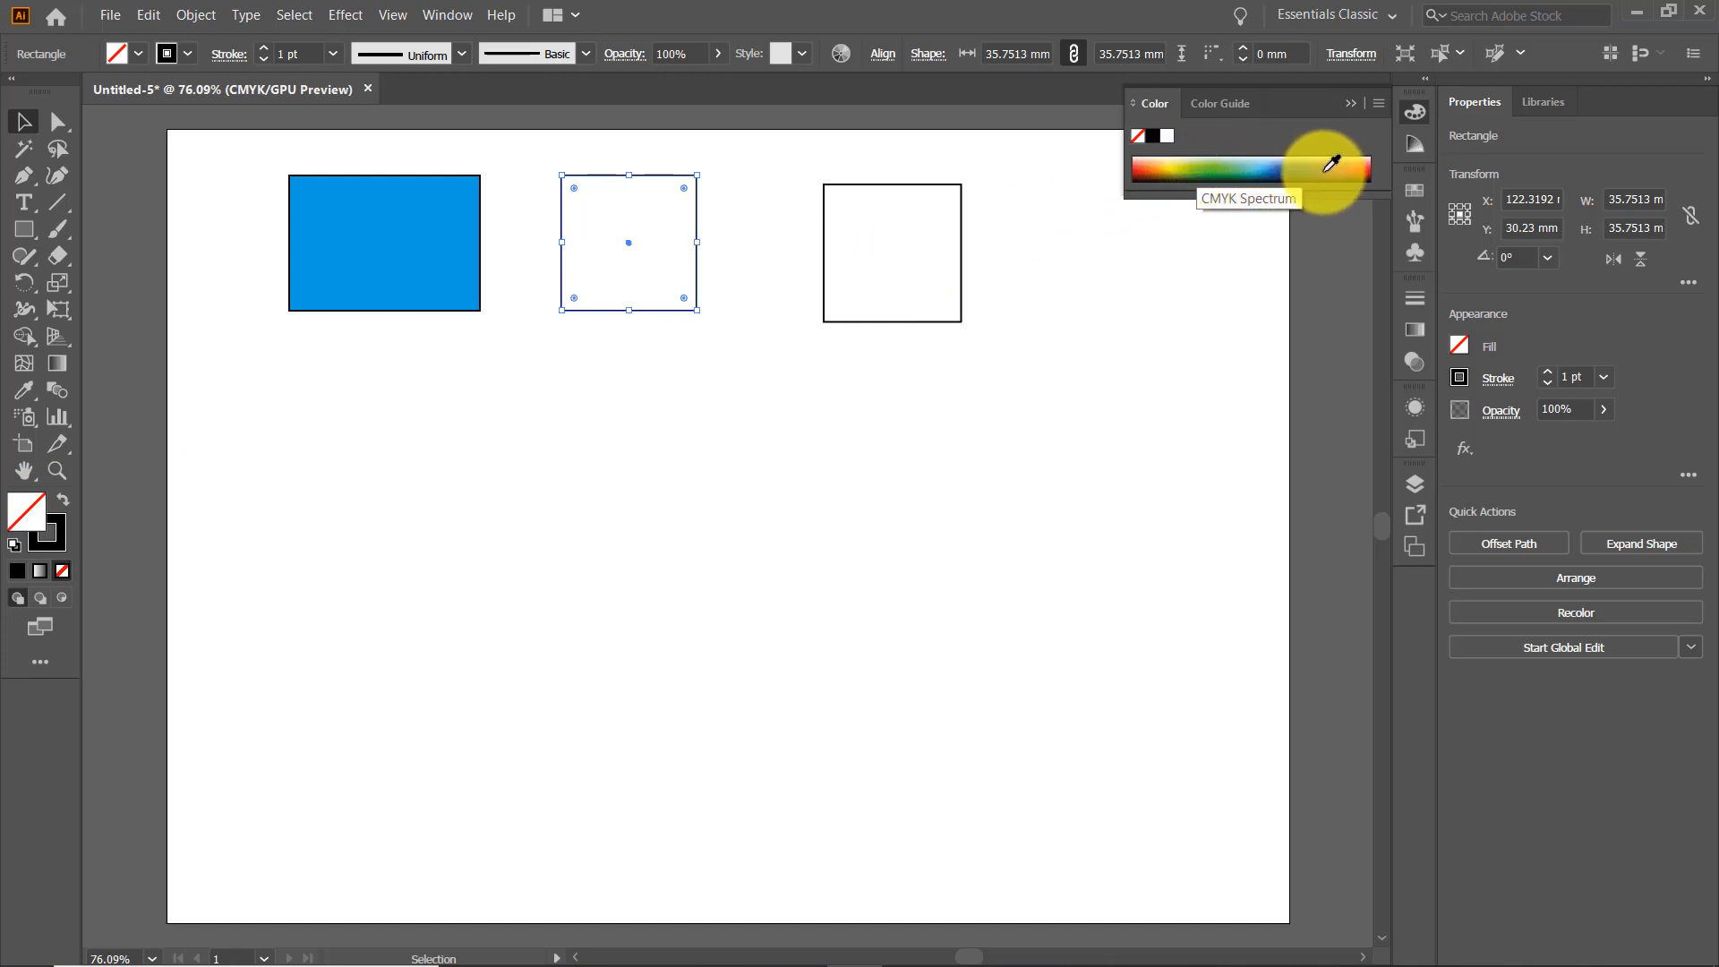
left_click(1176, 169)
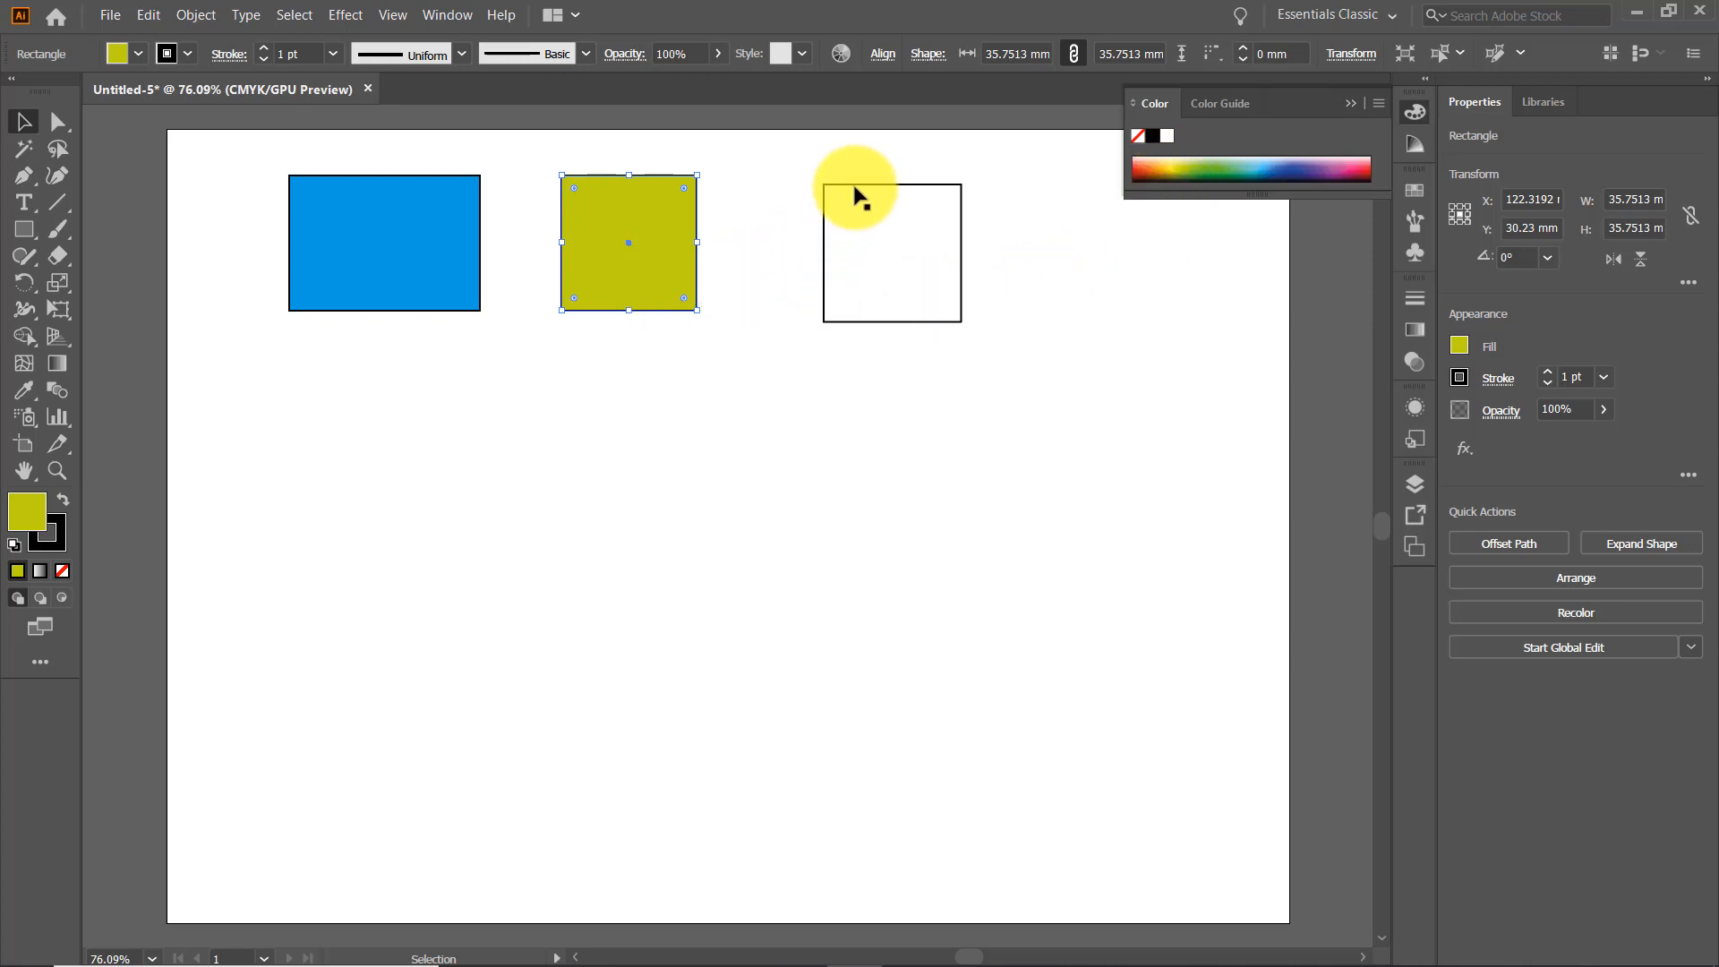
Fill the rightmost square with the dark green swatch.
left_click(878, 184)
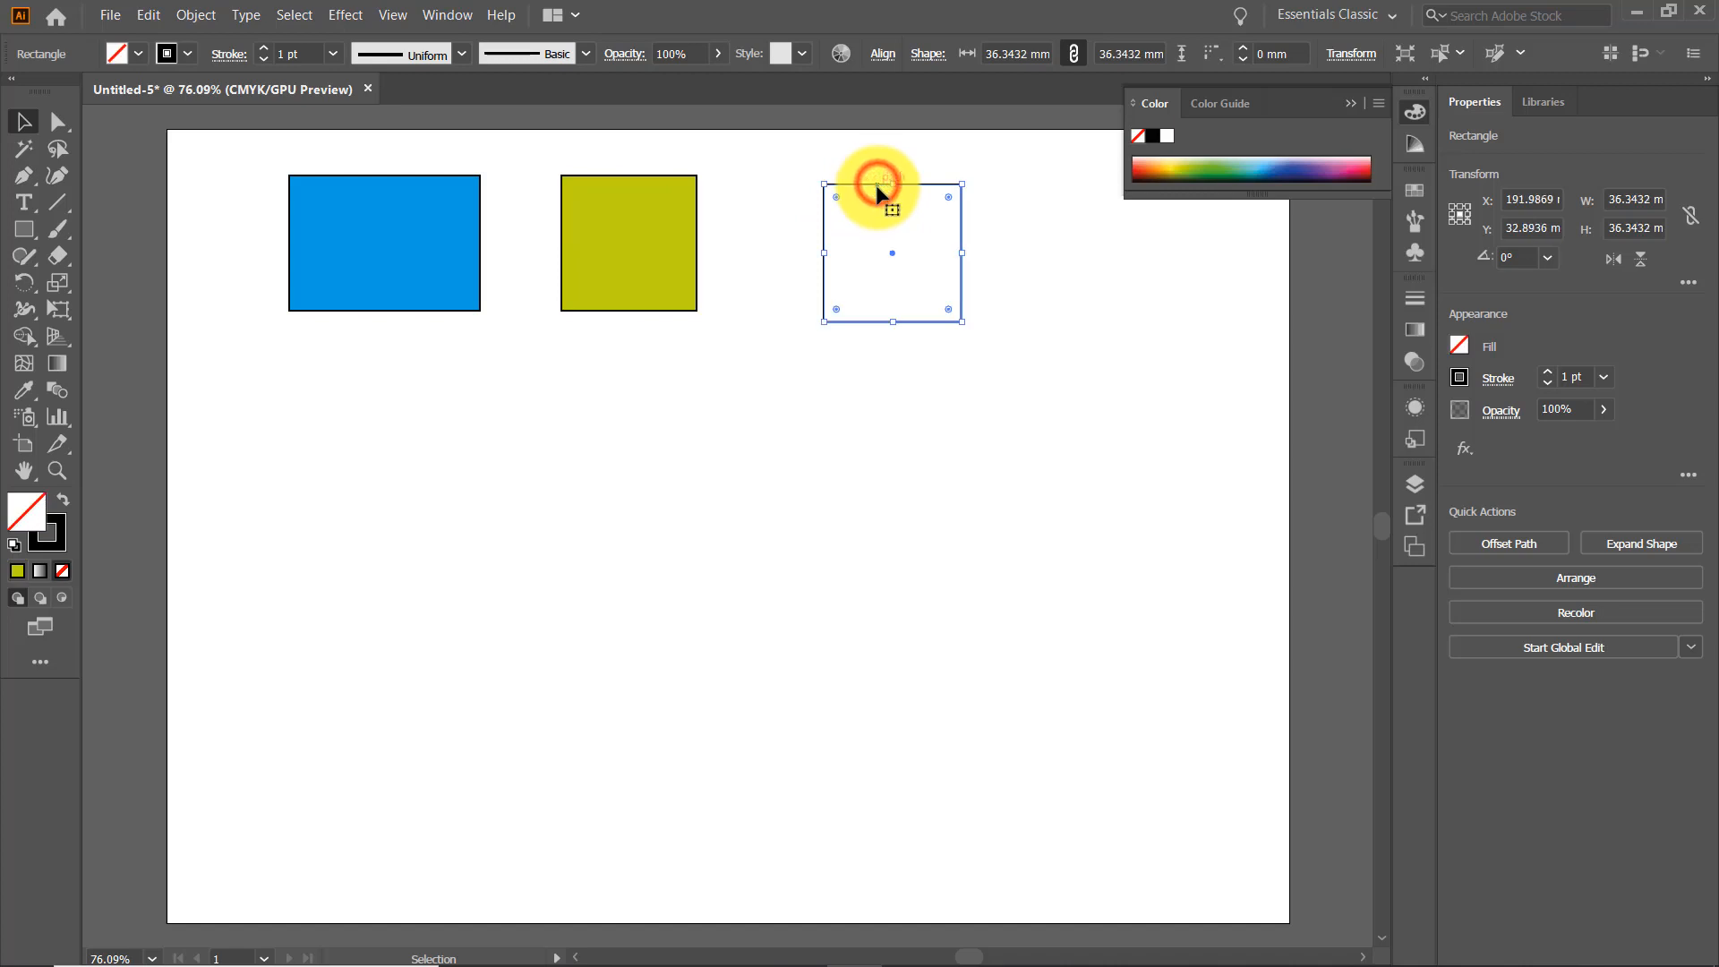
left_click(1350, 103)
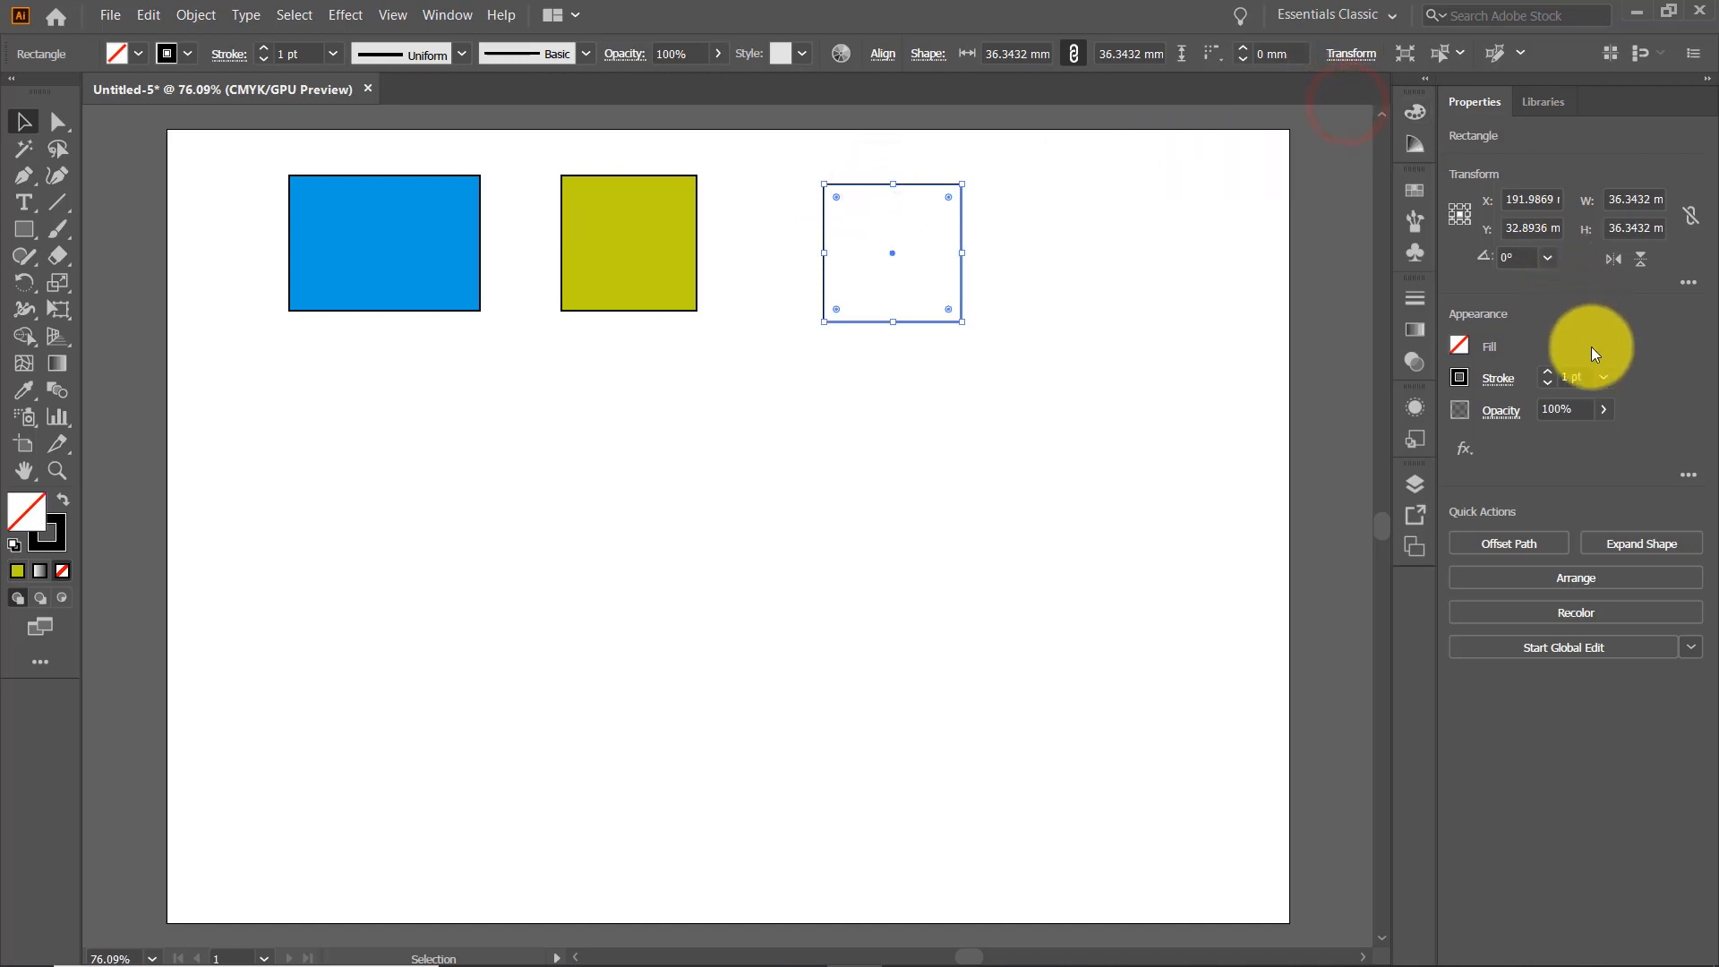
left_click(1460, 347)
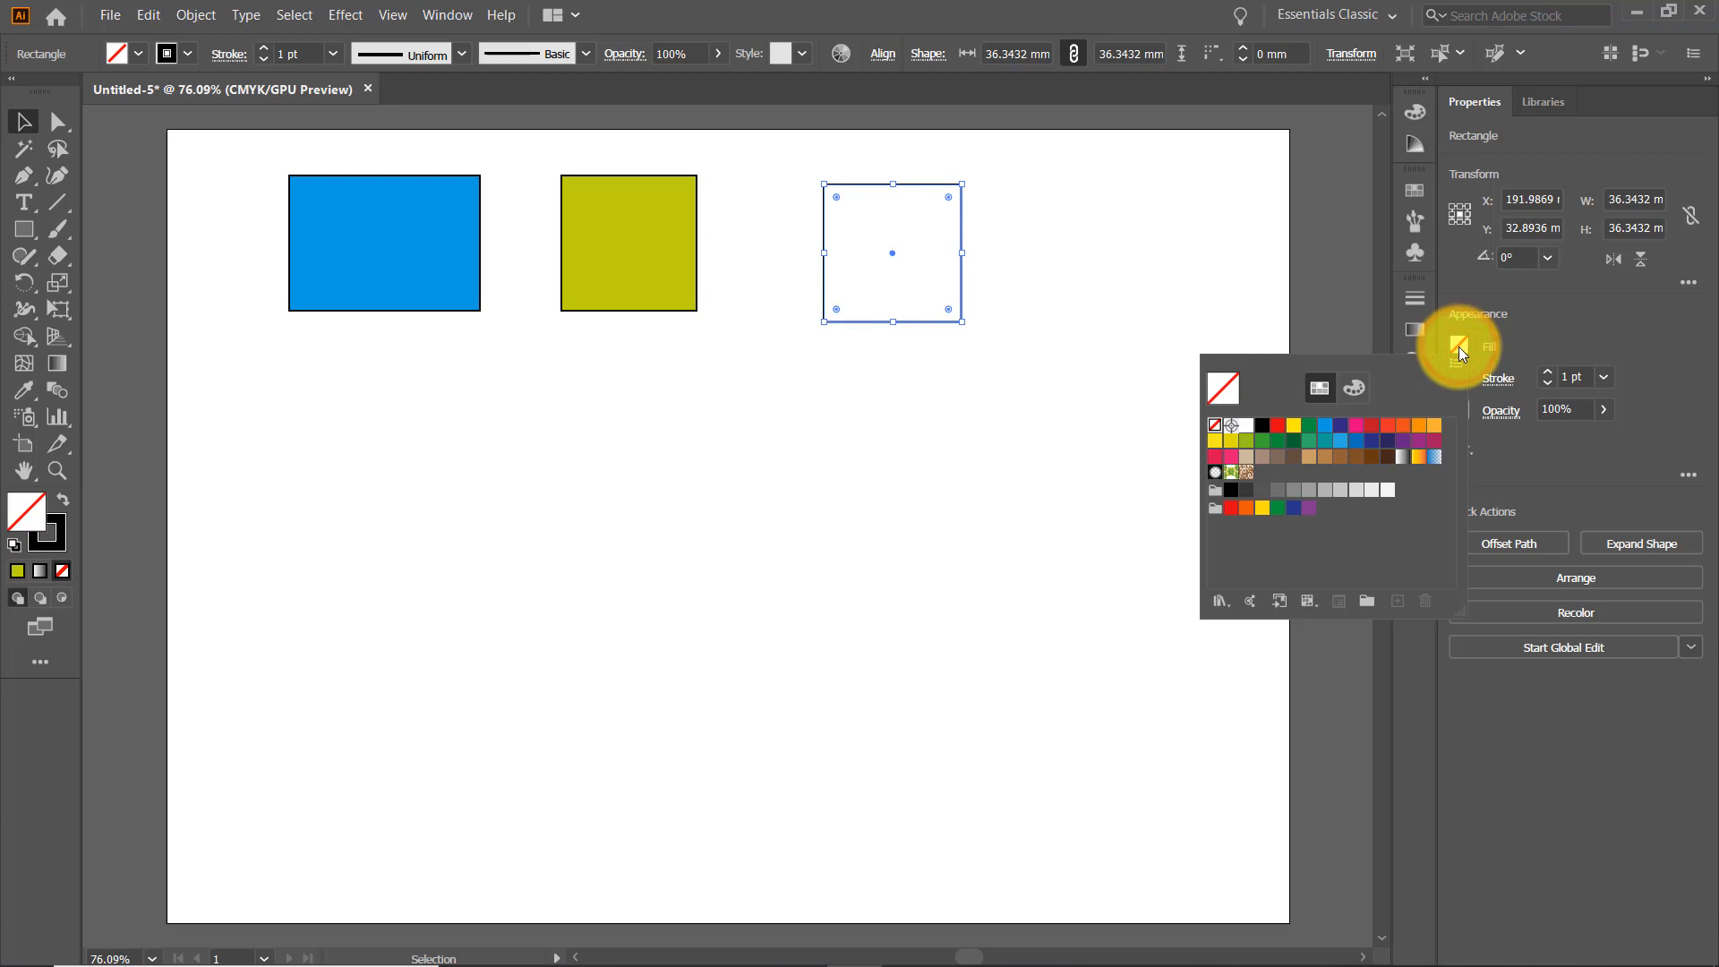
left_click(1277, 440)
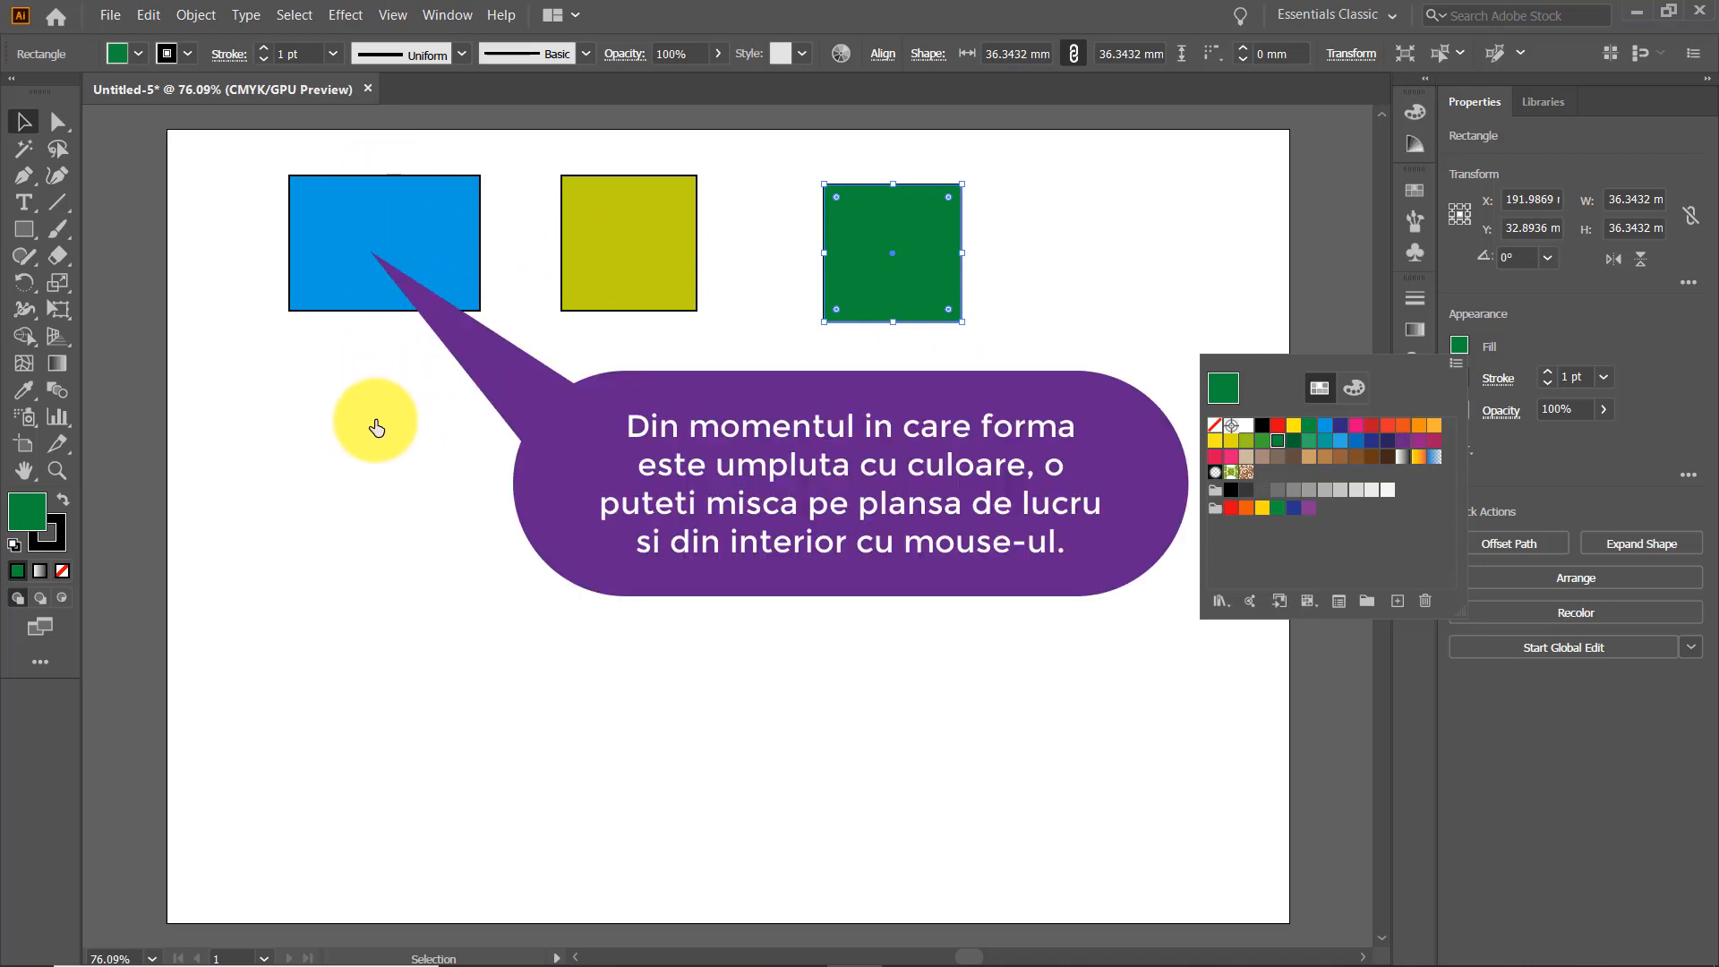
Move the blue rectangle from its interior slightly up and left, to about X 52 mm, Y 26.9 mm.
left_click(25, 124)
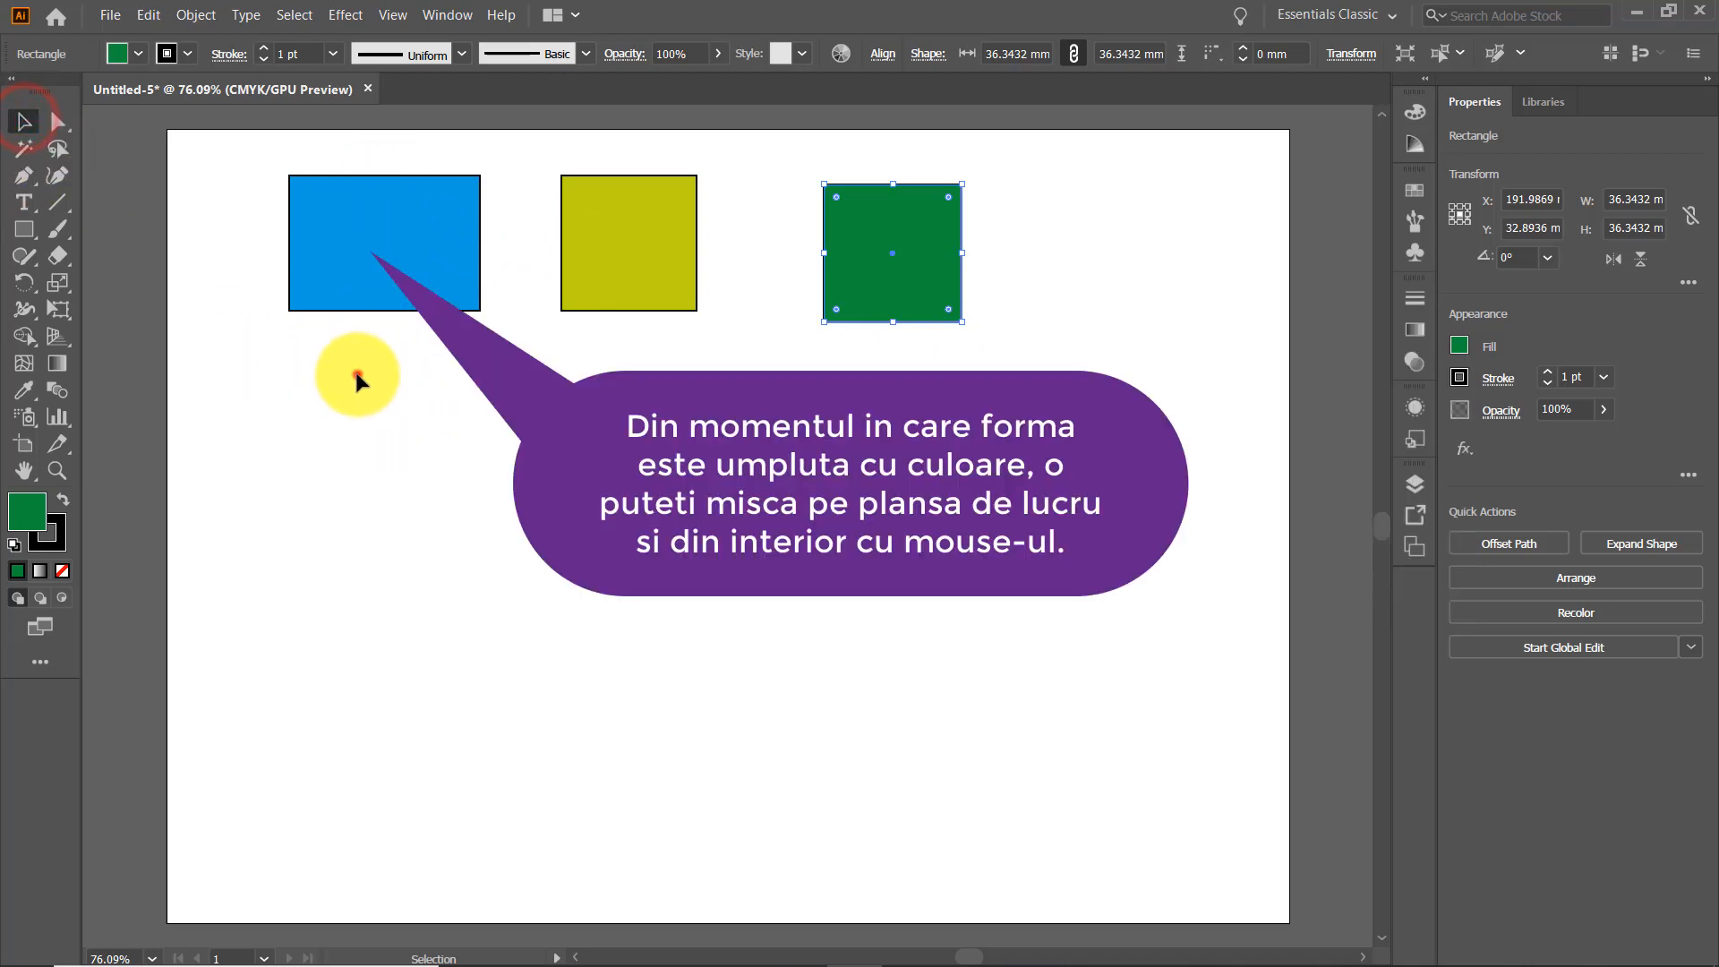
left_click(357, 374)
left_click(376, 238)
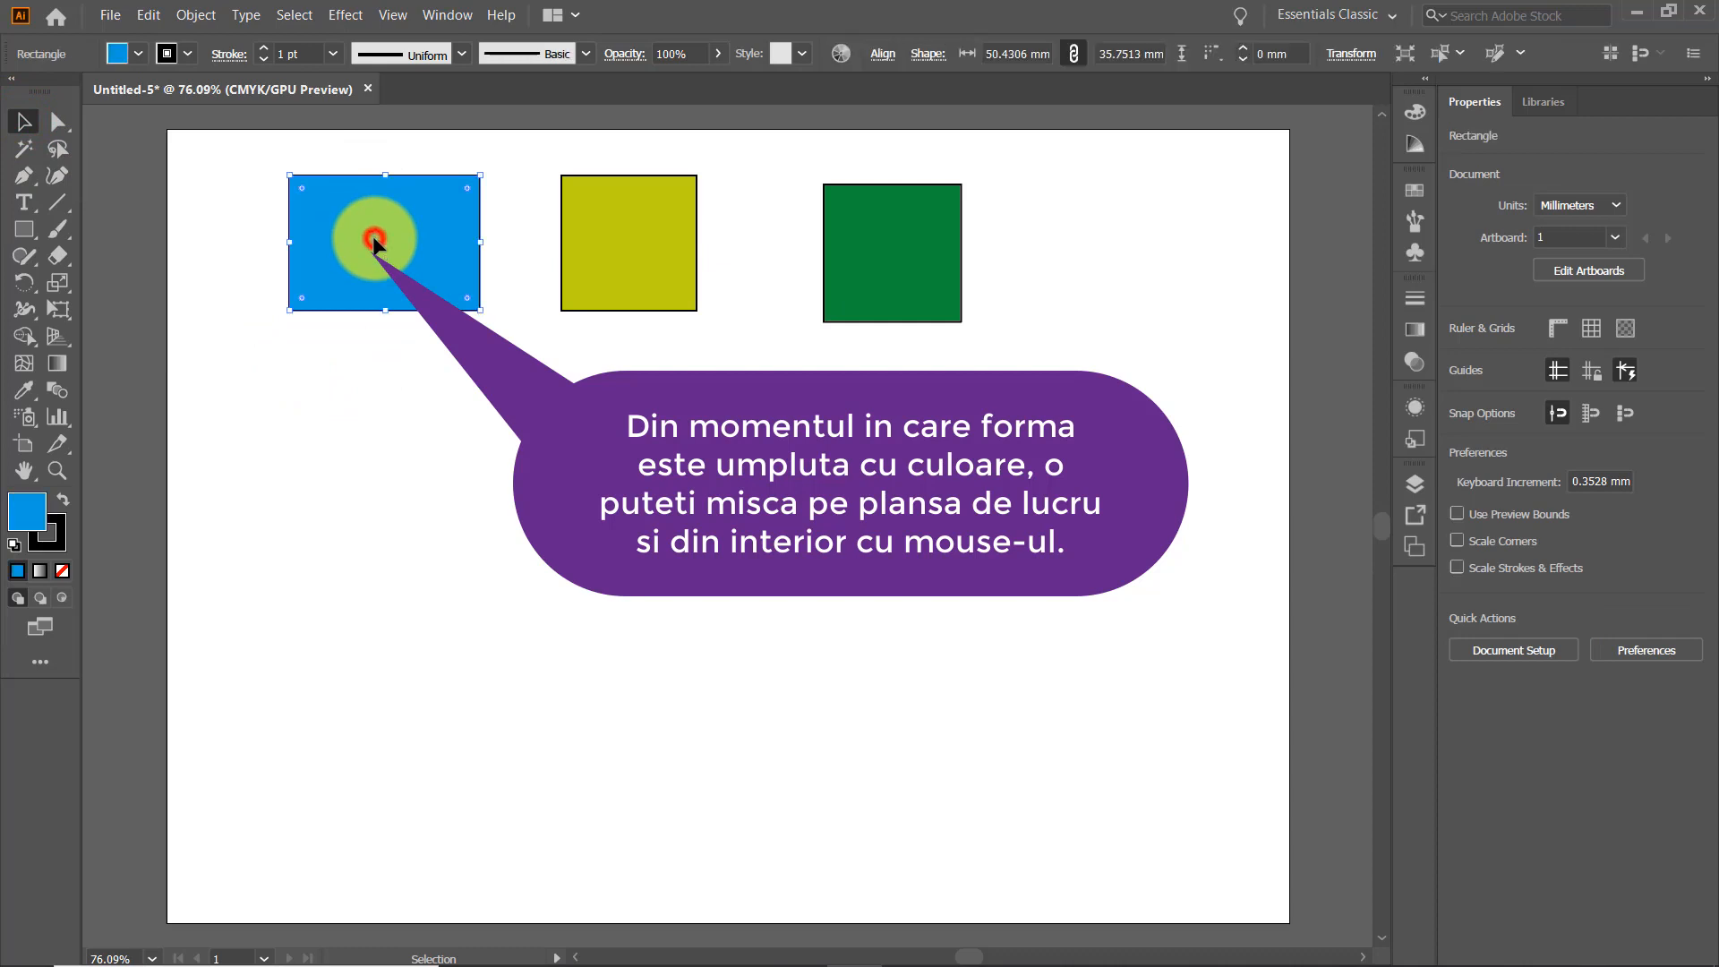
mouse_move(390, 247)
left_mouse_down()
mouse_move(346, 250)
mouse_move(334, 394)
mouse_move(334, 258)
mouse_move(422, 255)
mouse_move(326, 328)
mouse_move(415, 505)
mouse_move(360, 384)
mouse_move(341, 234)
mouse_move(361, 231)
left_mouse_up()
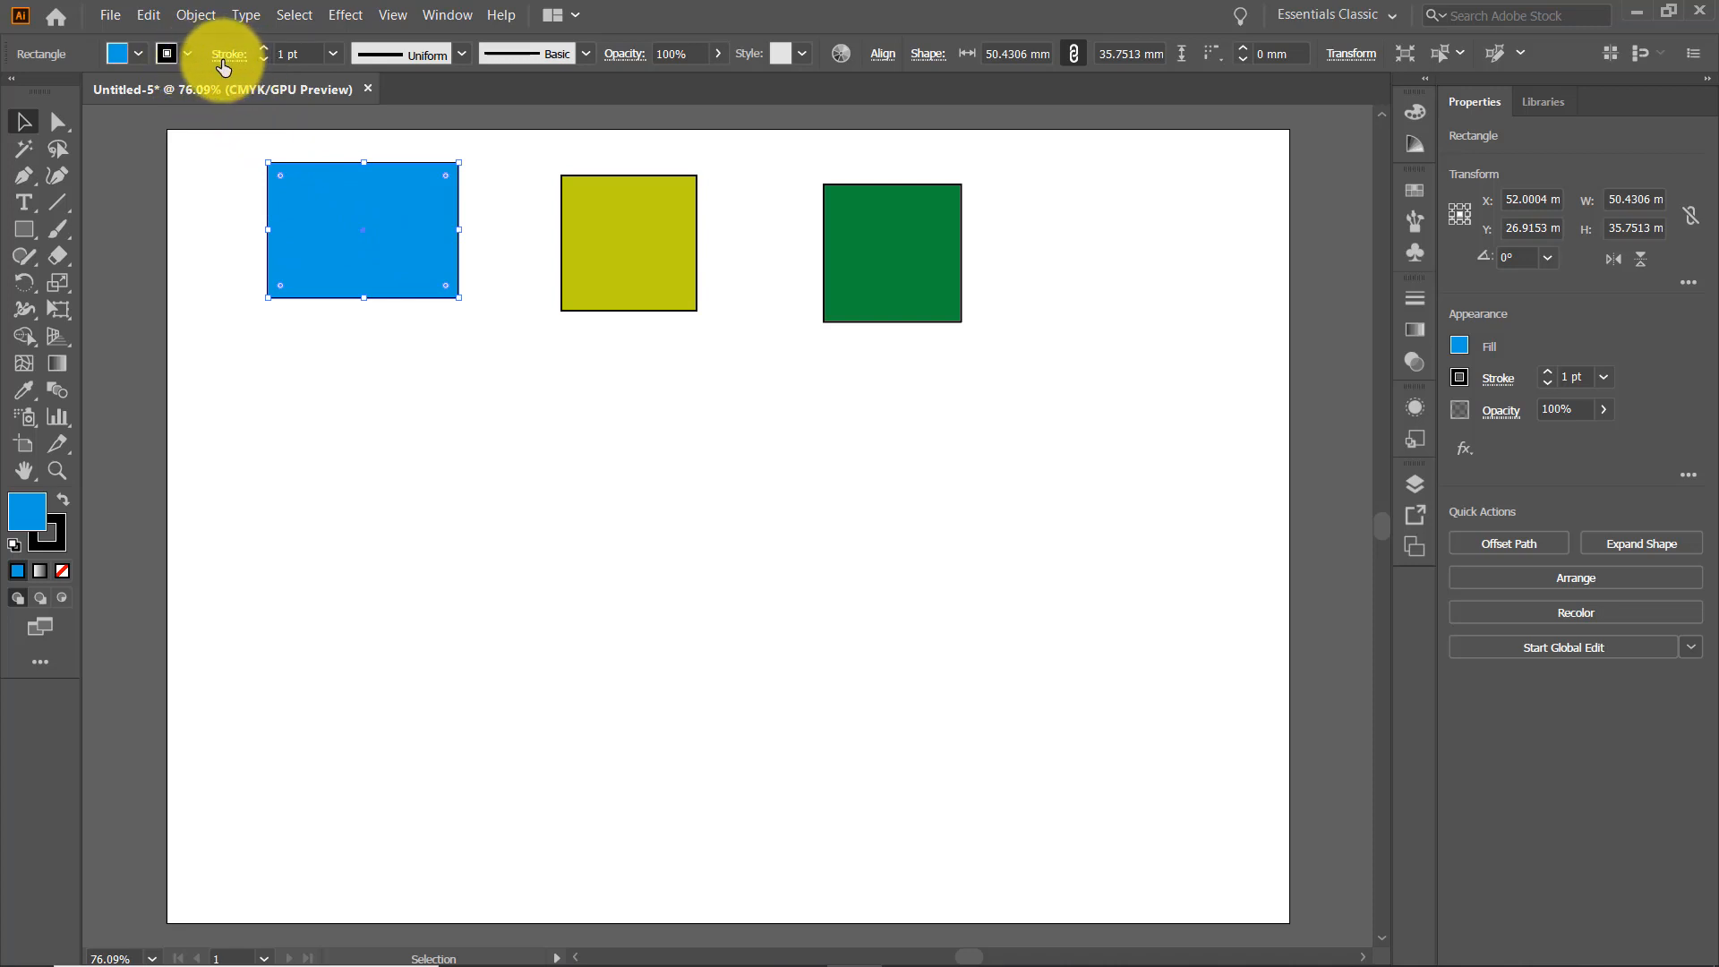
Give the blue rectangle a 10 pt red stroke.
left_click(332, 55)
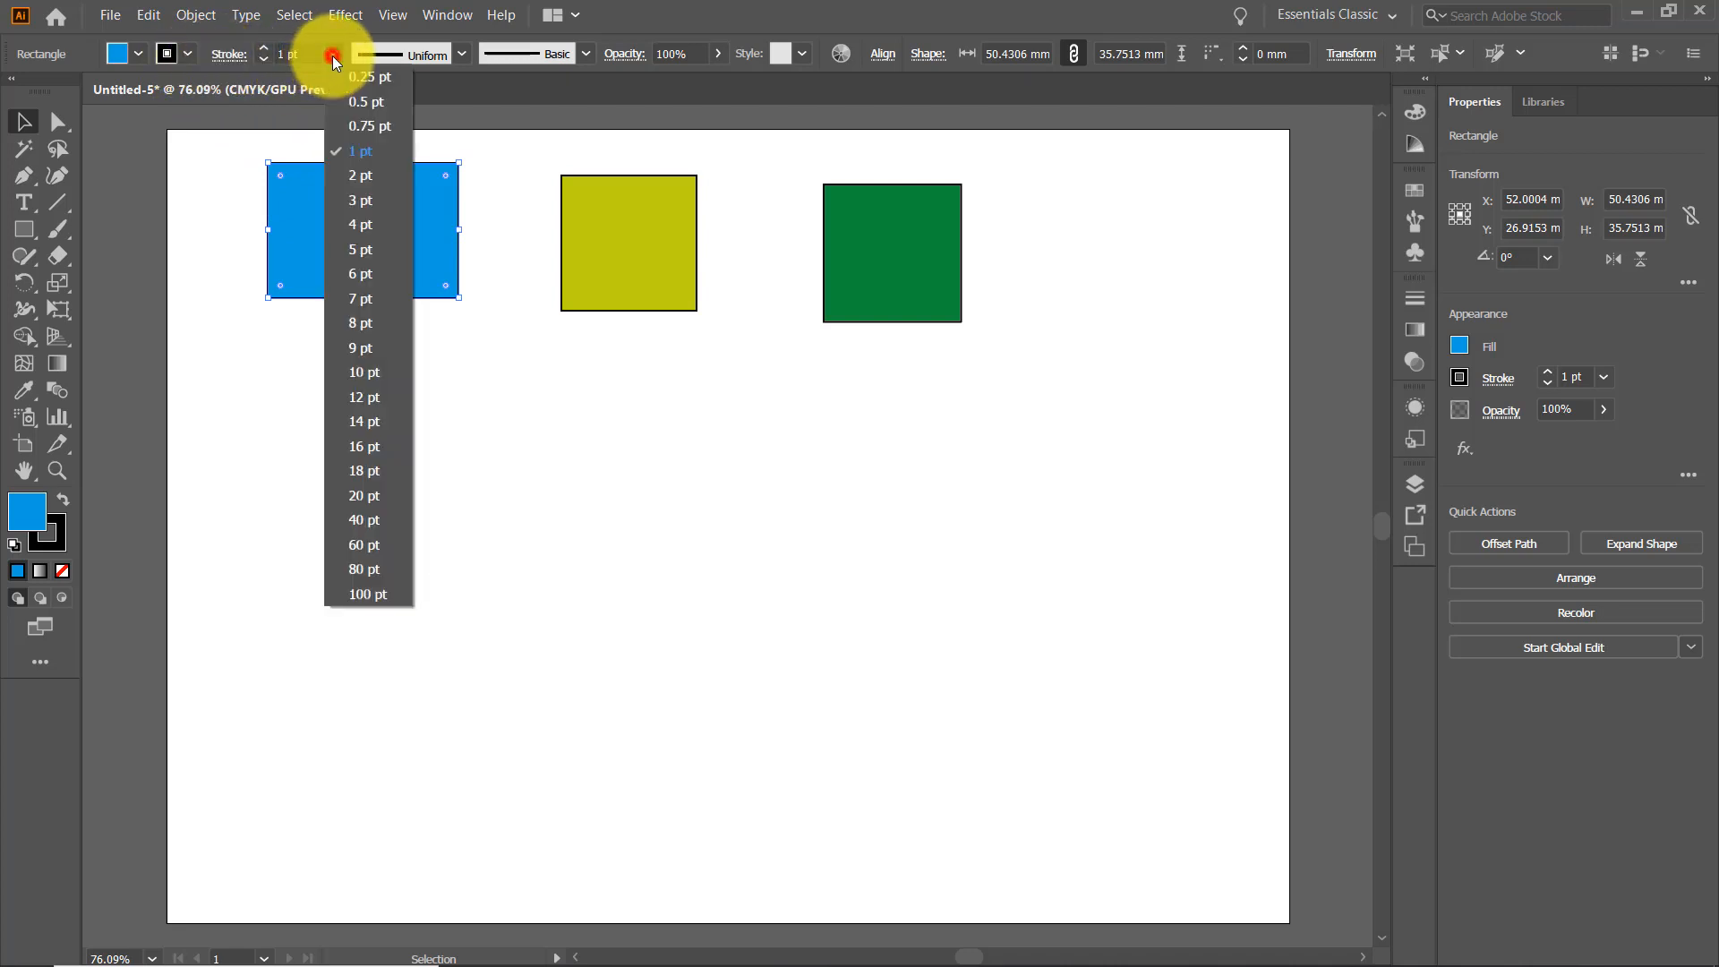
left_click(363, 370)
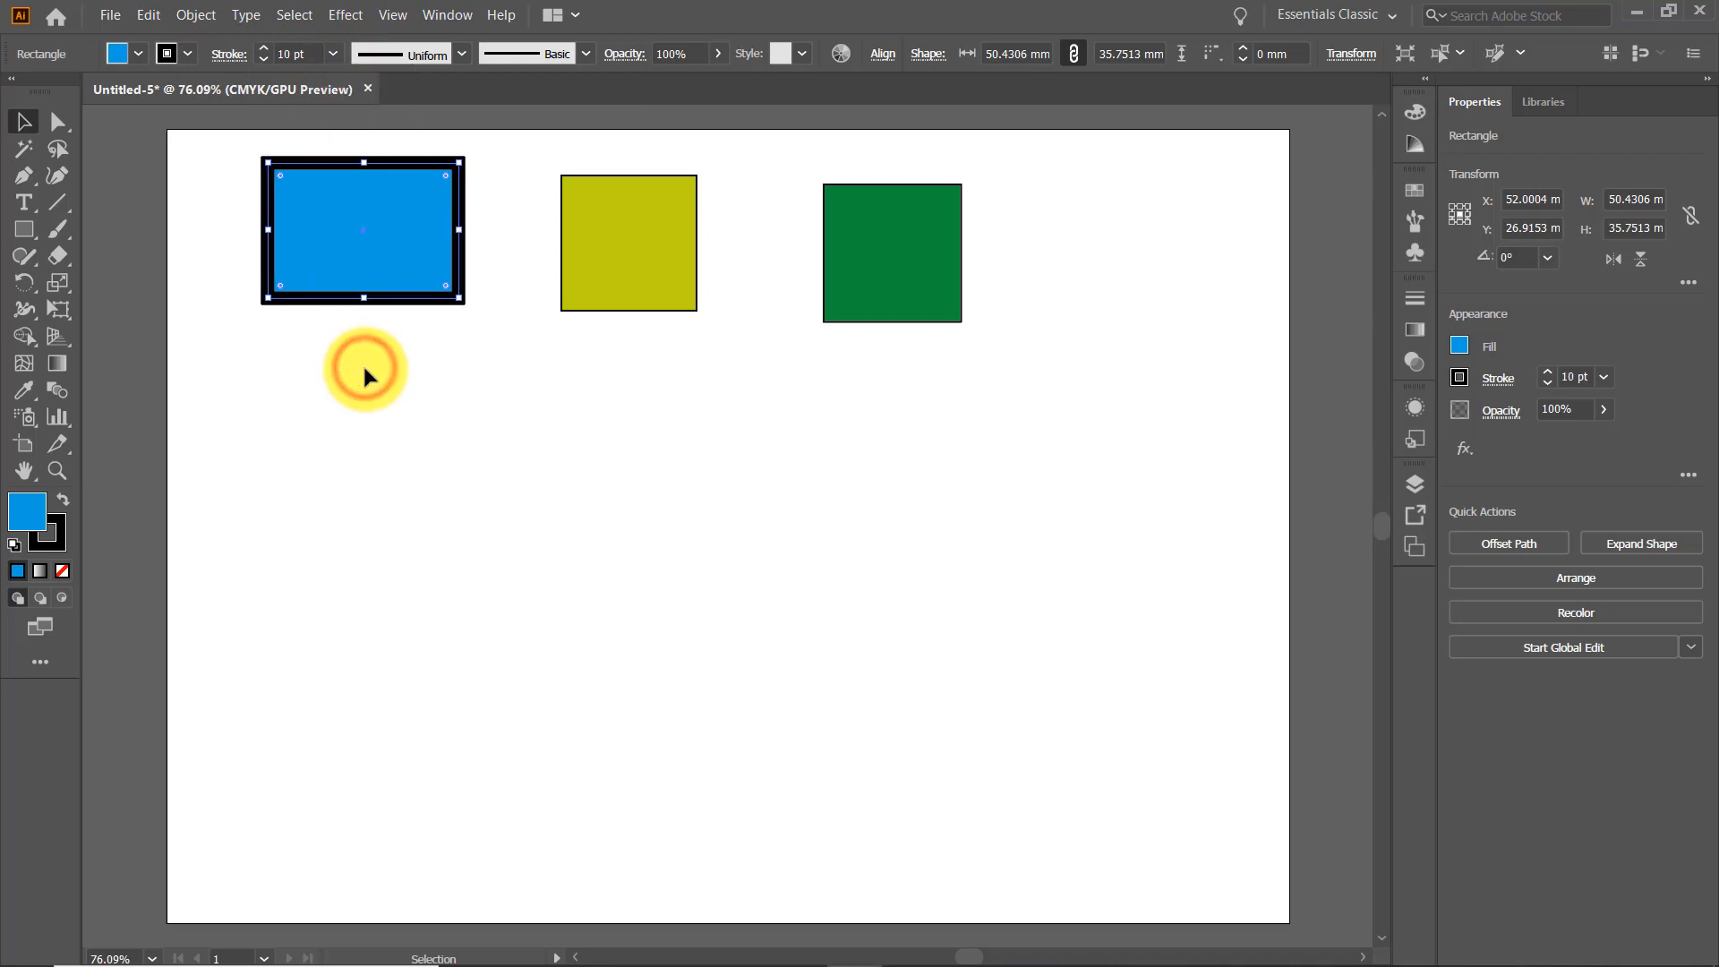
left_click(188, 56)
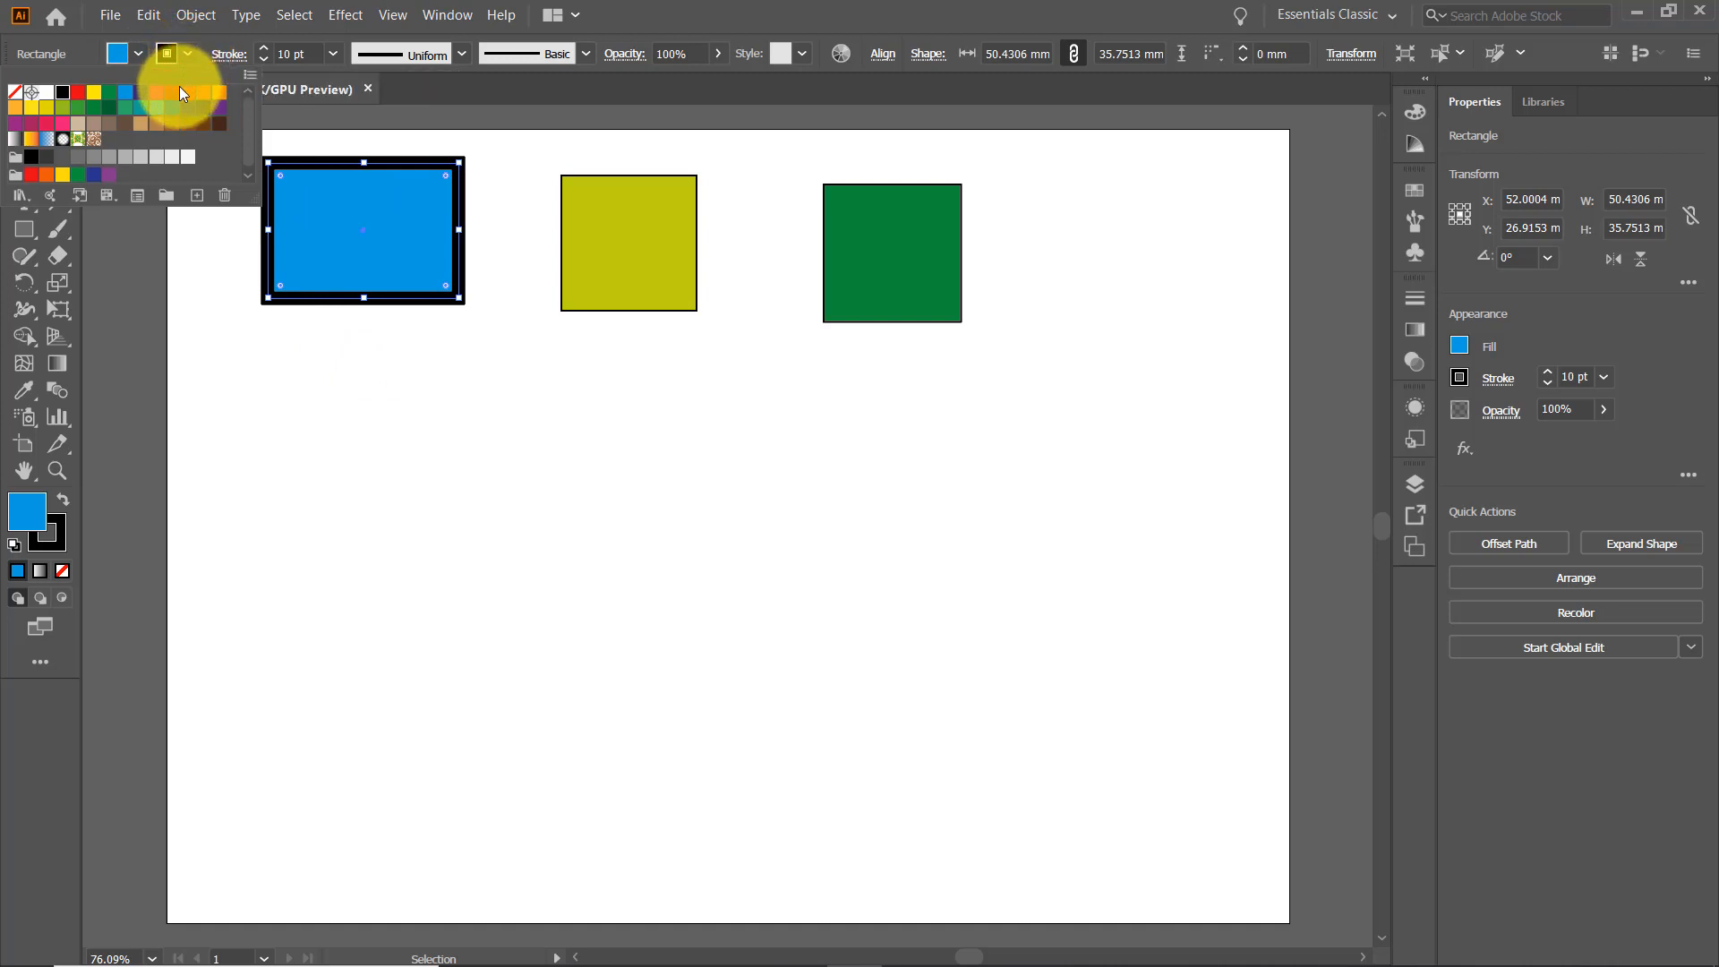
left_click(169, 93)
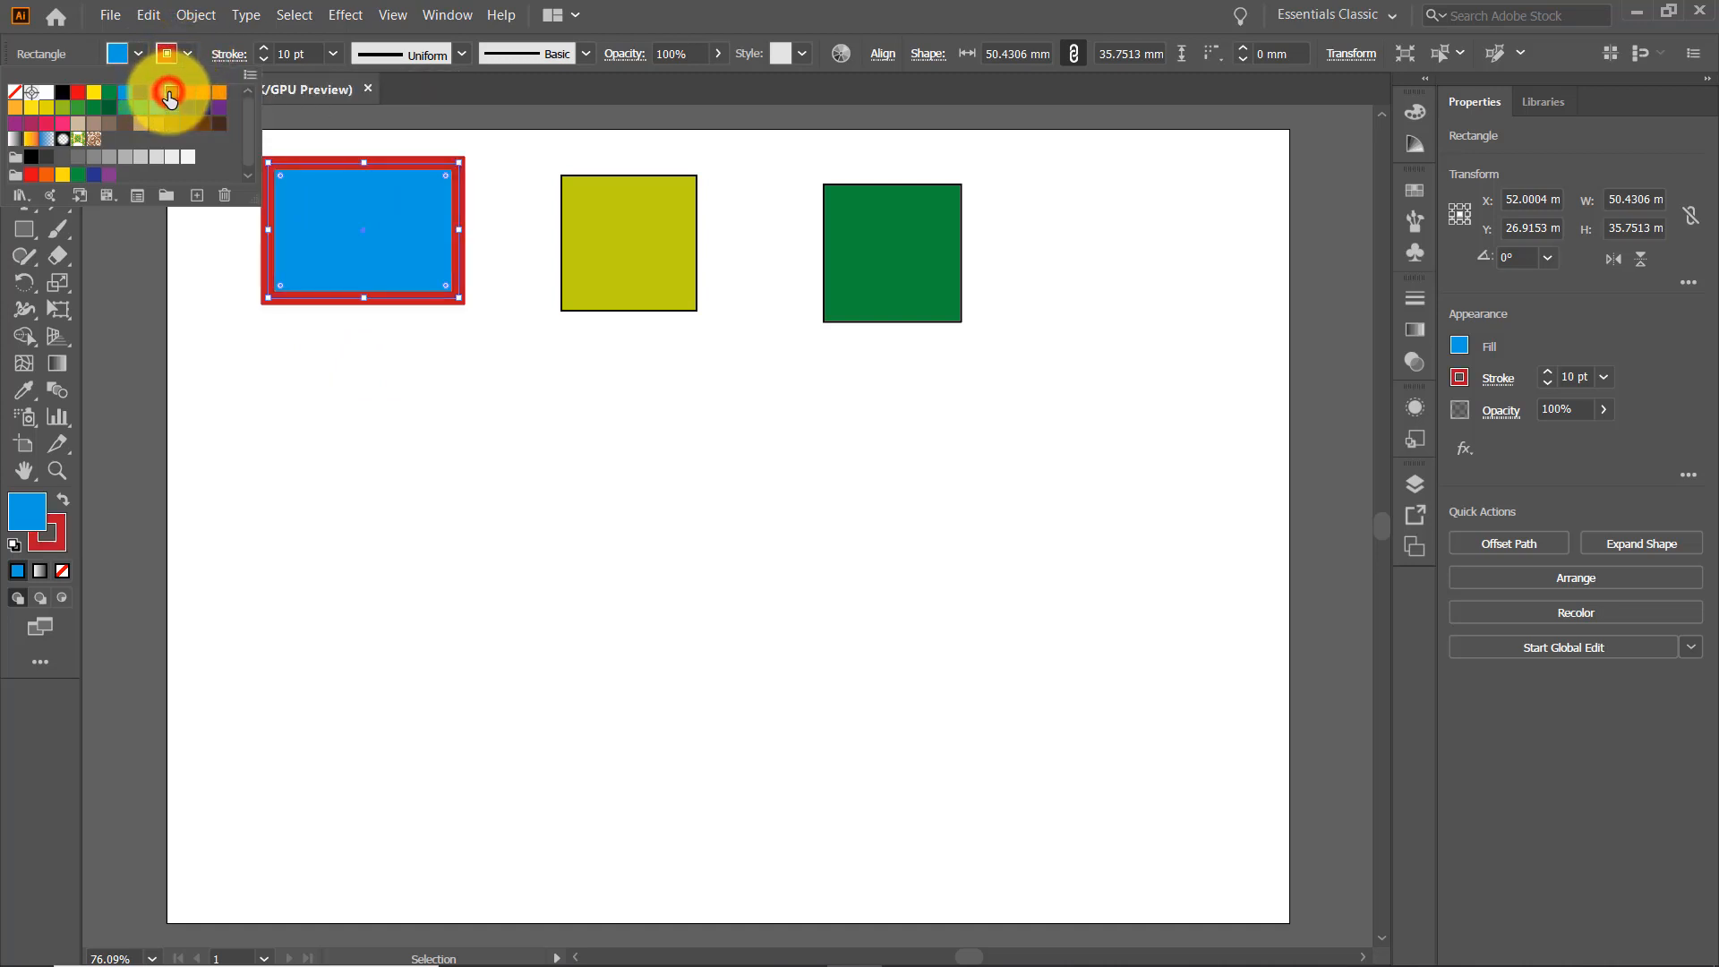
left_click(402, 395)
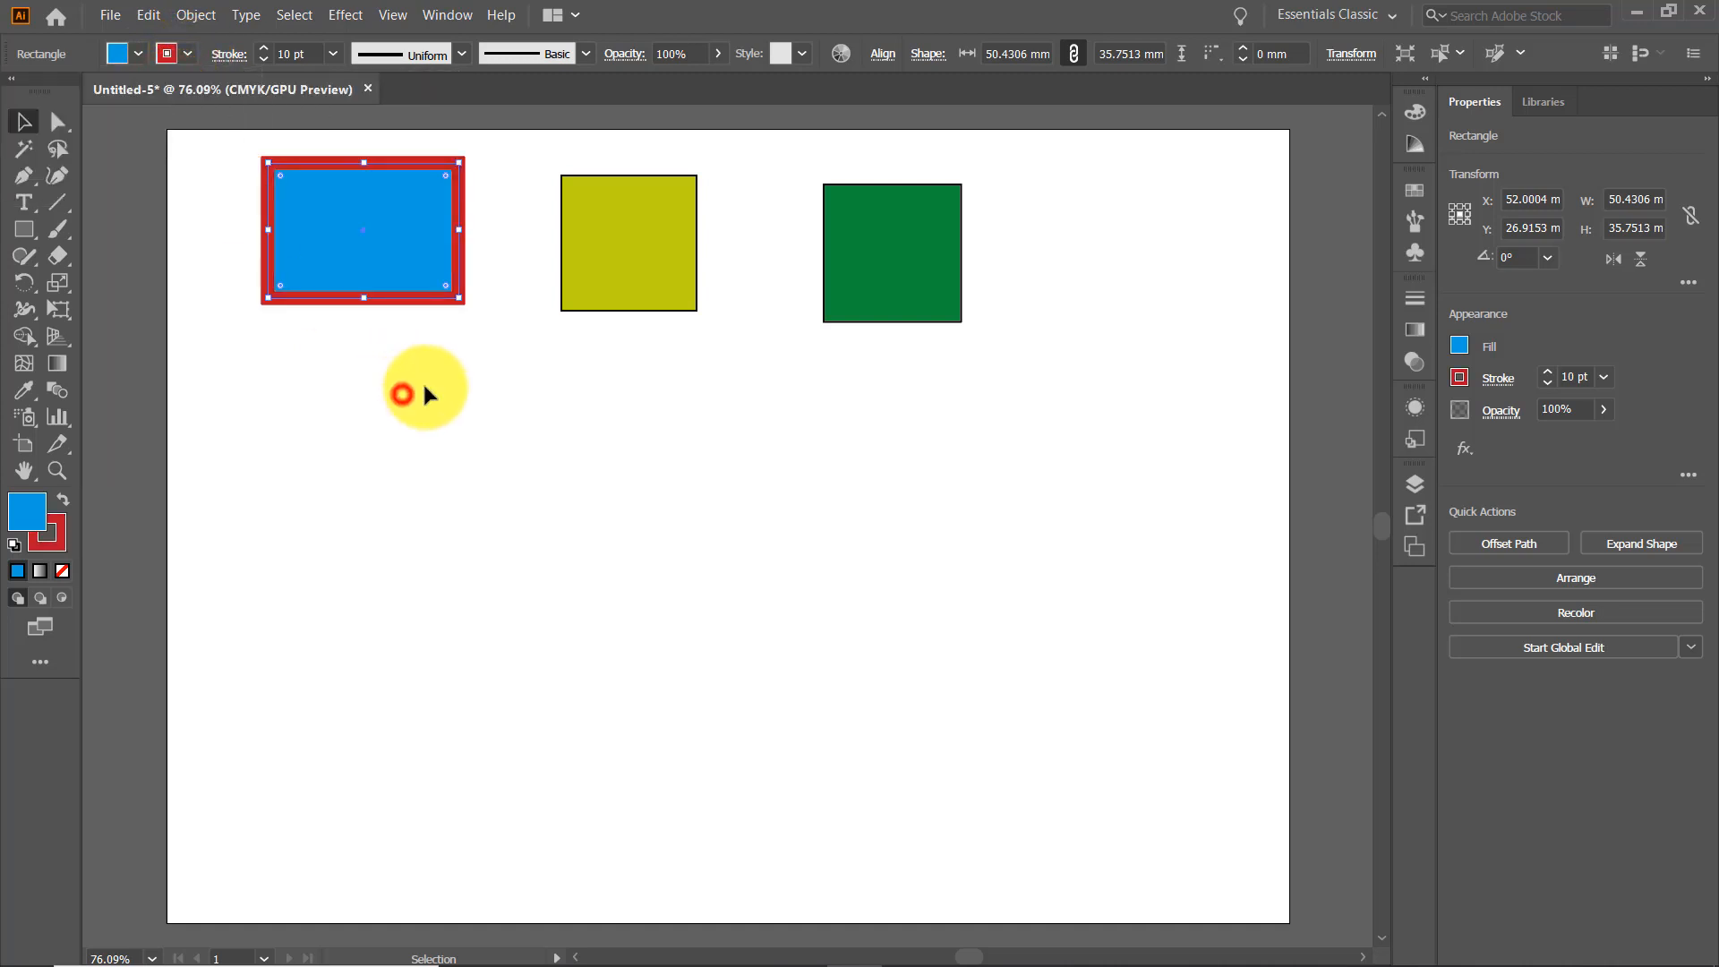
Color the olive square's stroke orange, sampled from the CMYK spectrum.
left_click(633, 240)
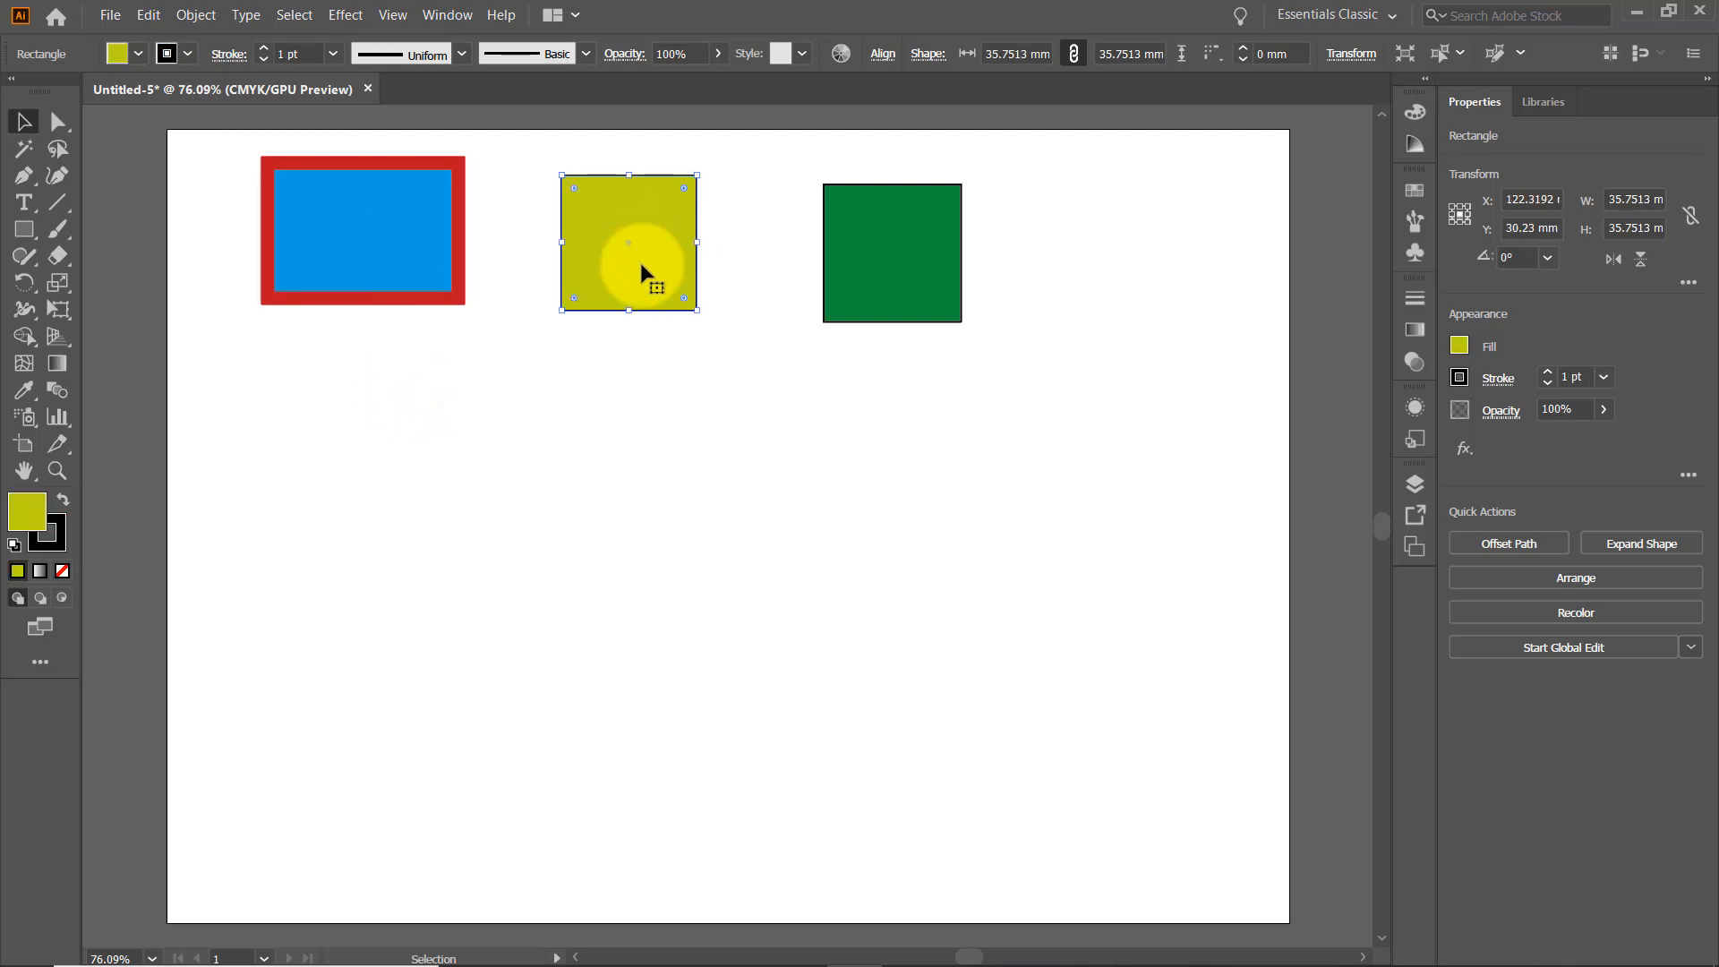
left_click(31, 535)
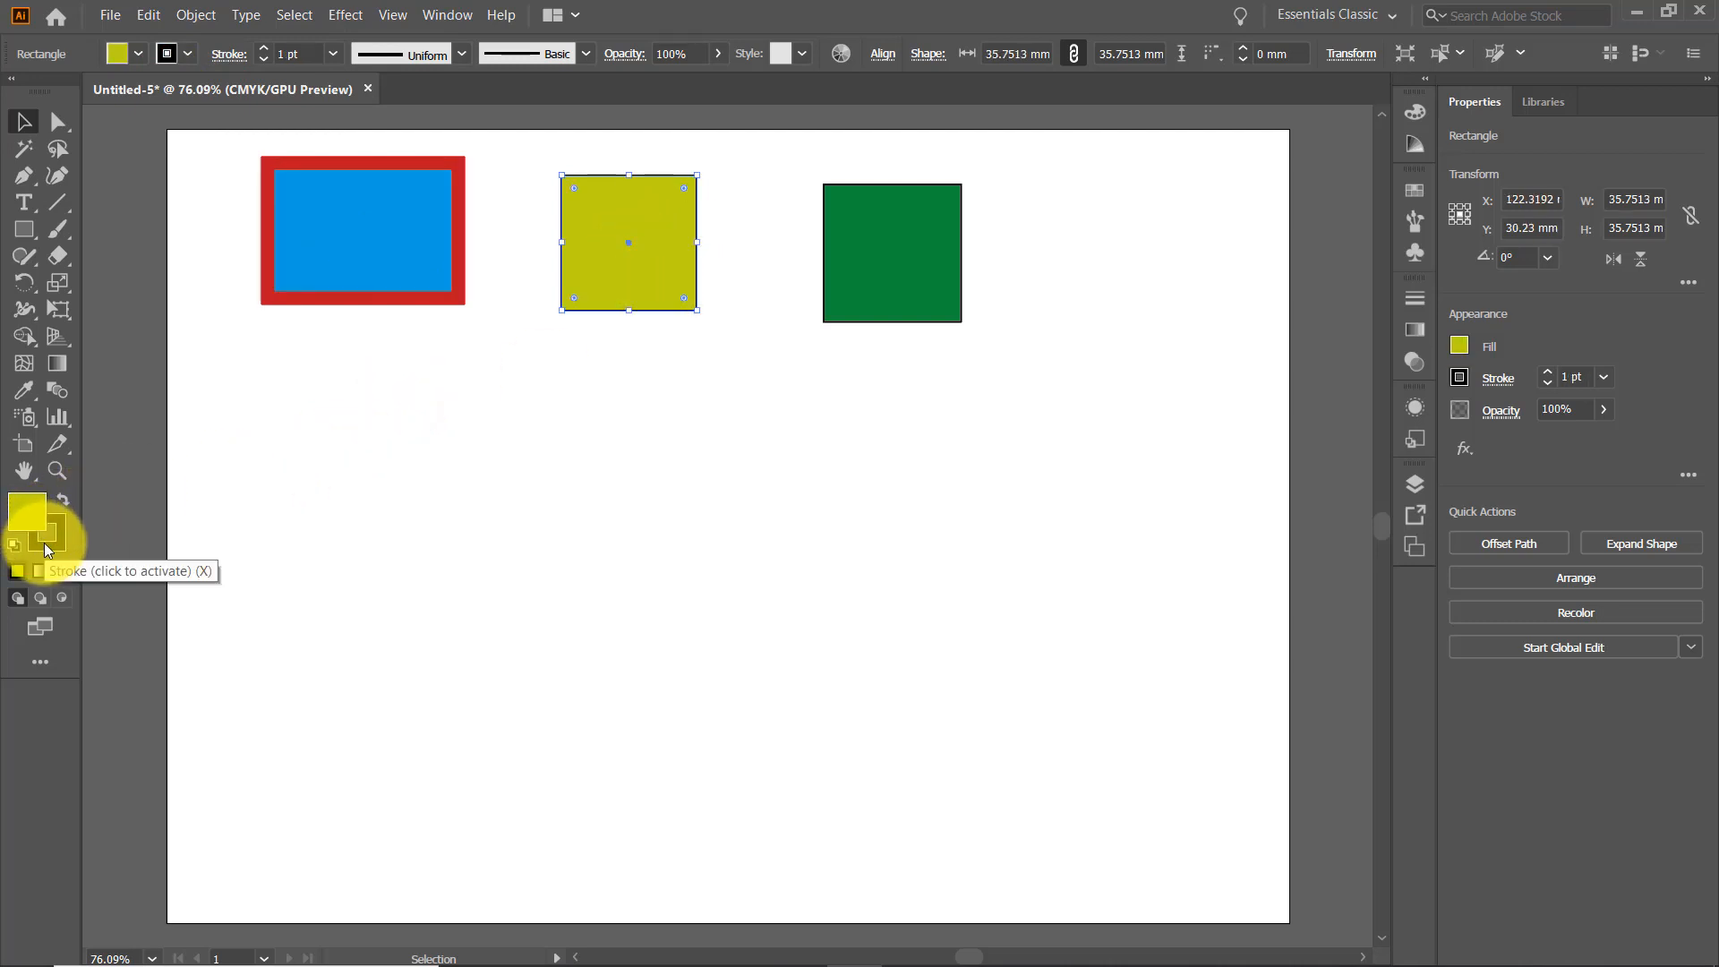
left_click(45, 543)
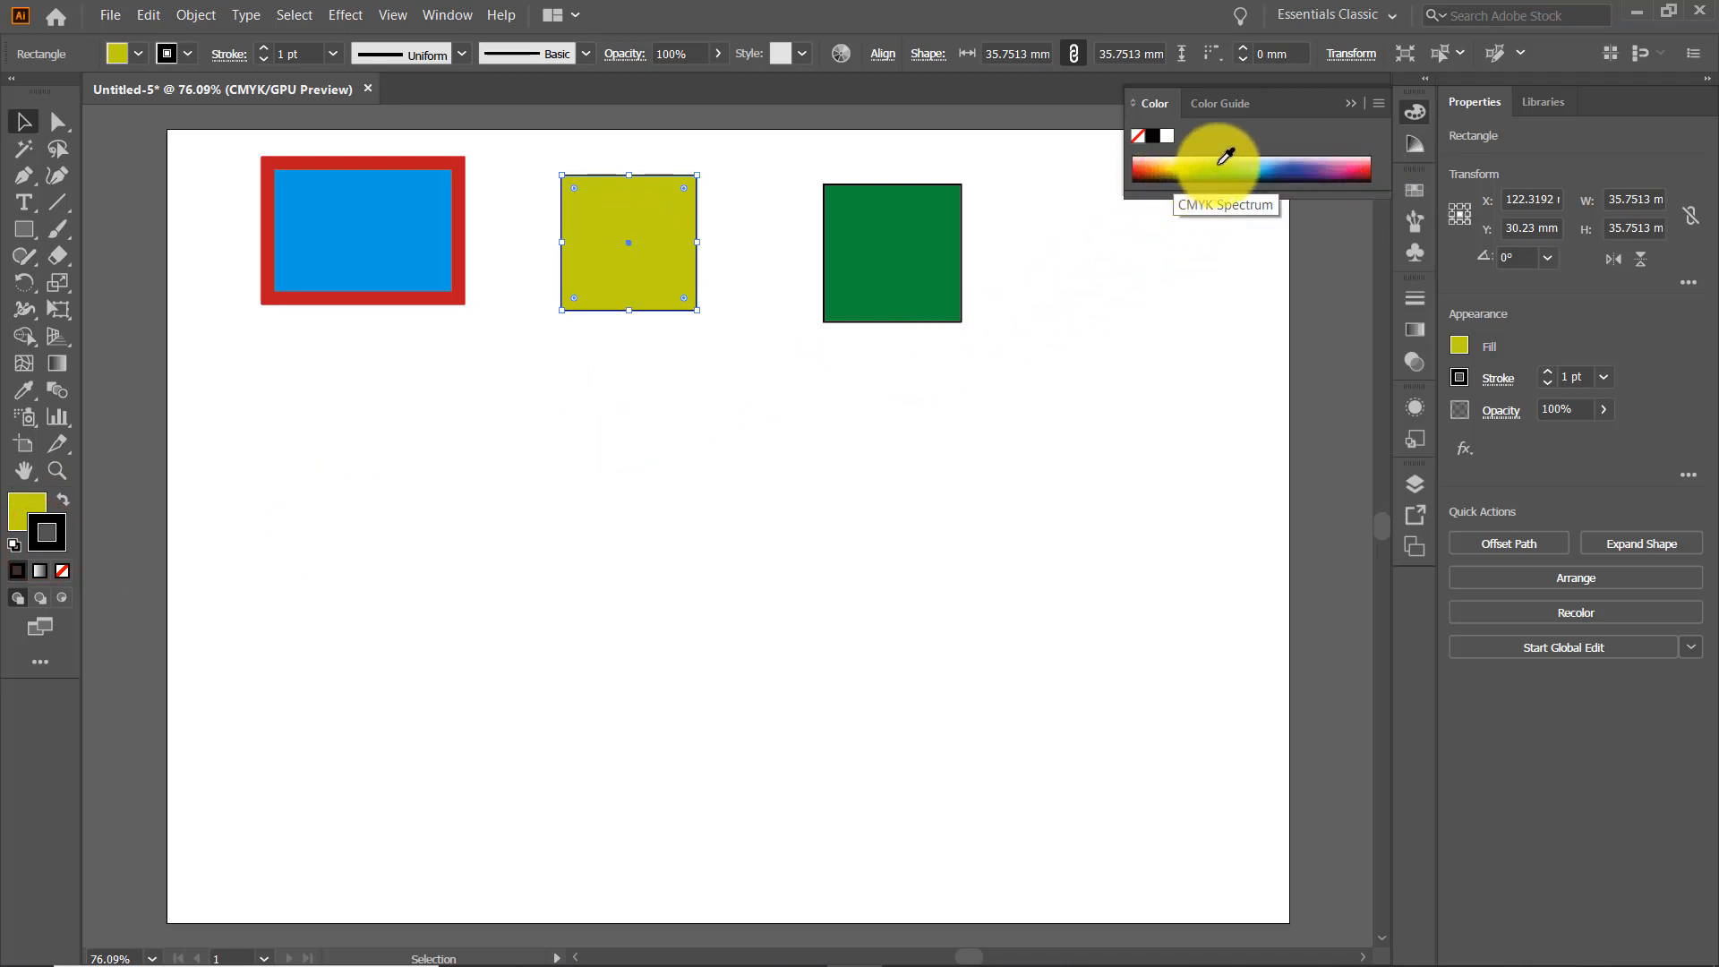
left_click(1143, 166)
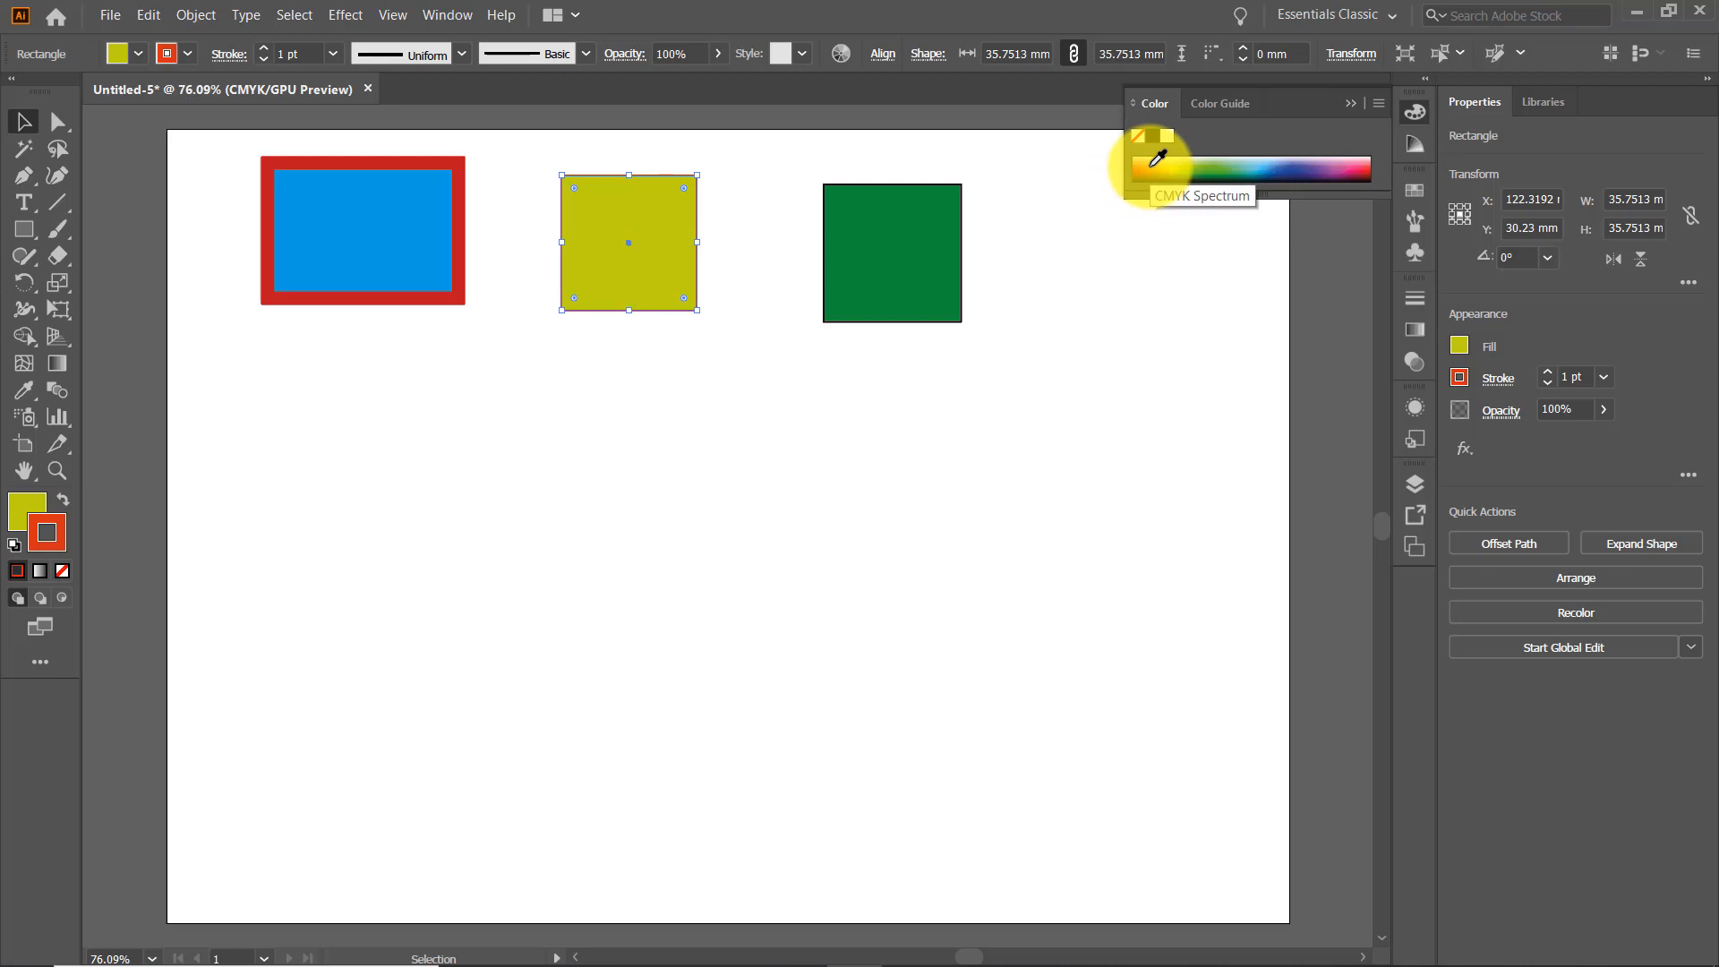
left_click(1159, 158)
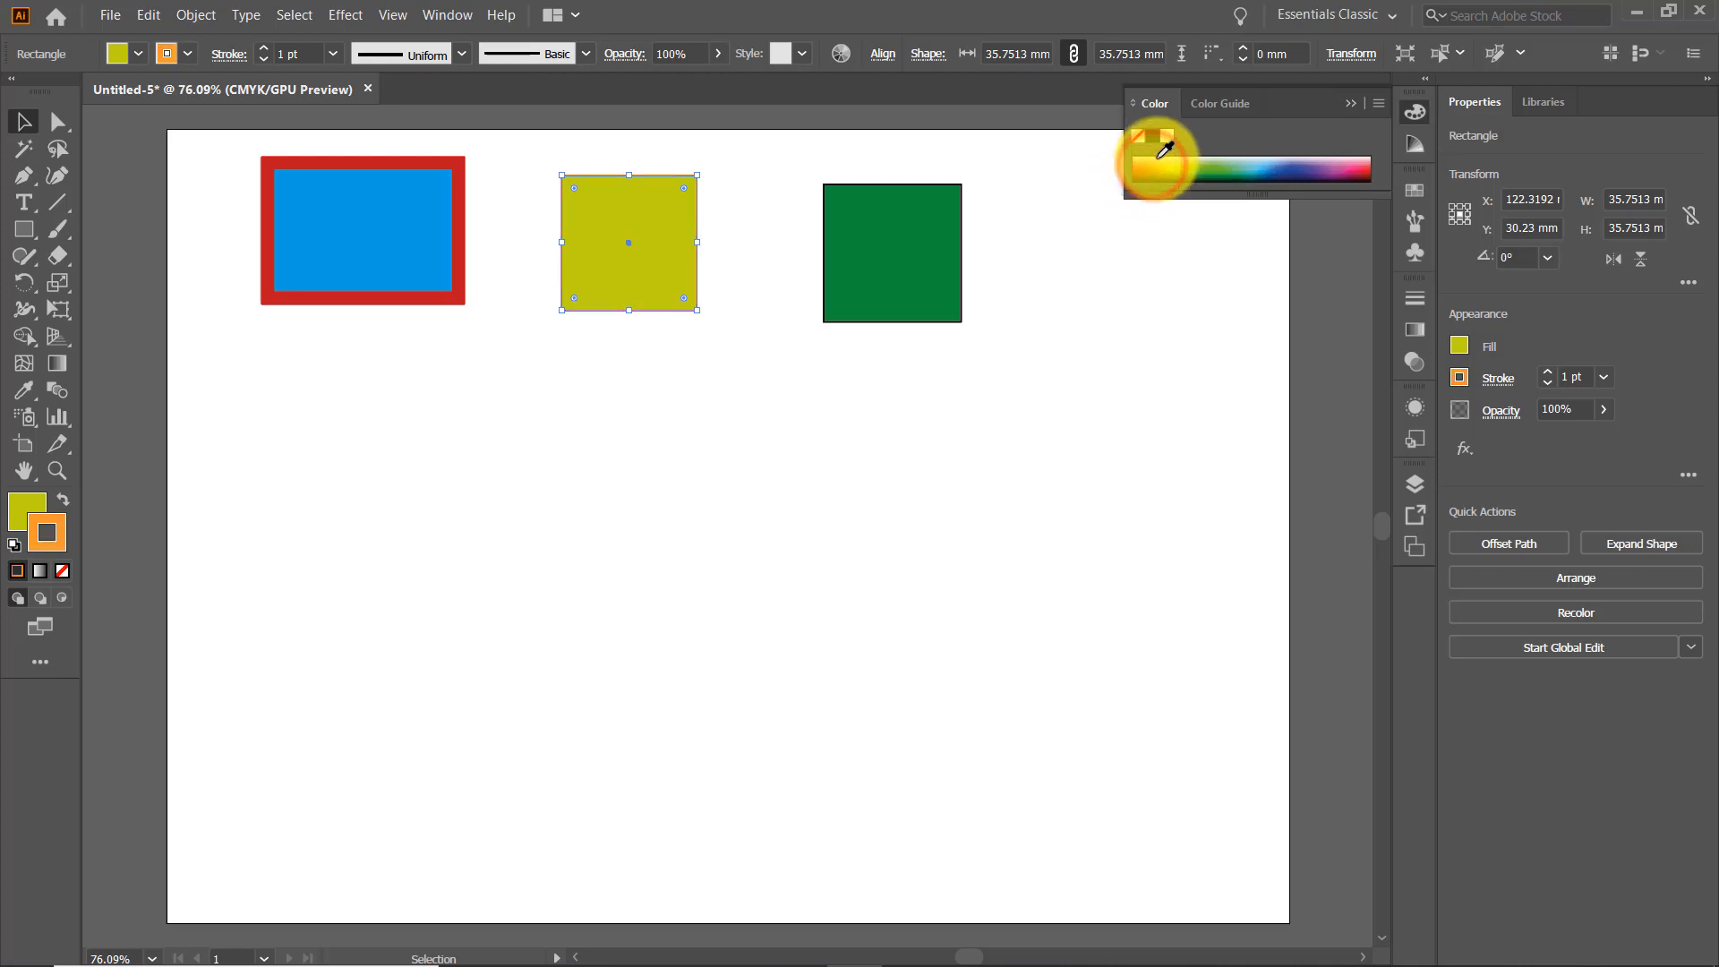
left_click(1153, 136)
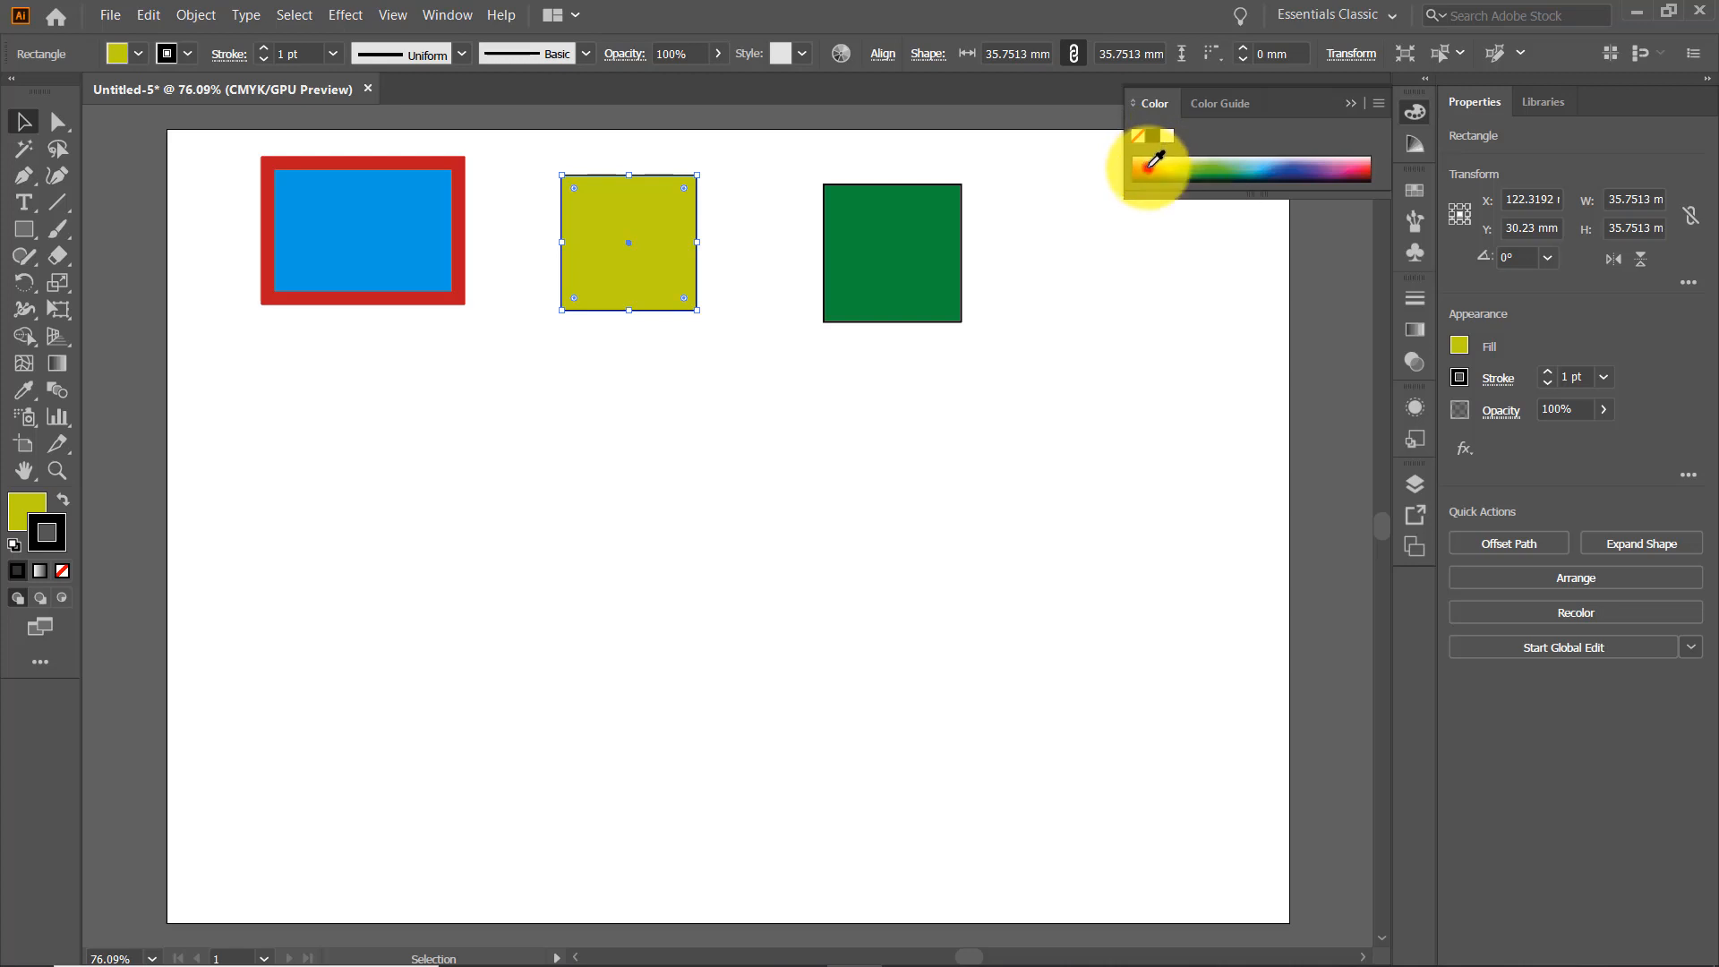
left_click(1156, 160)
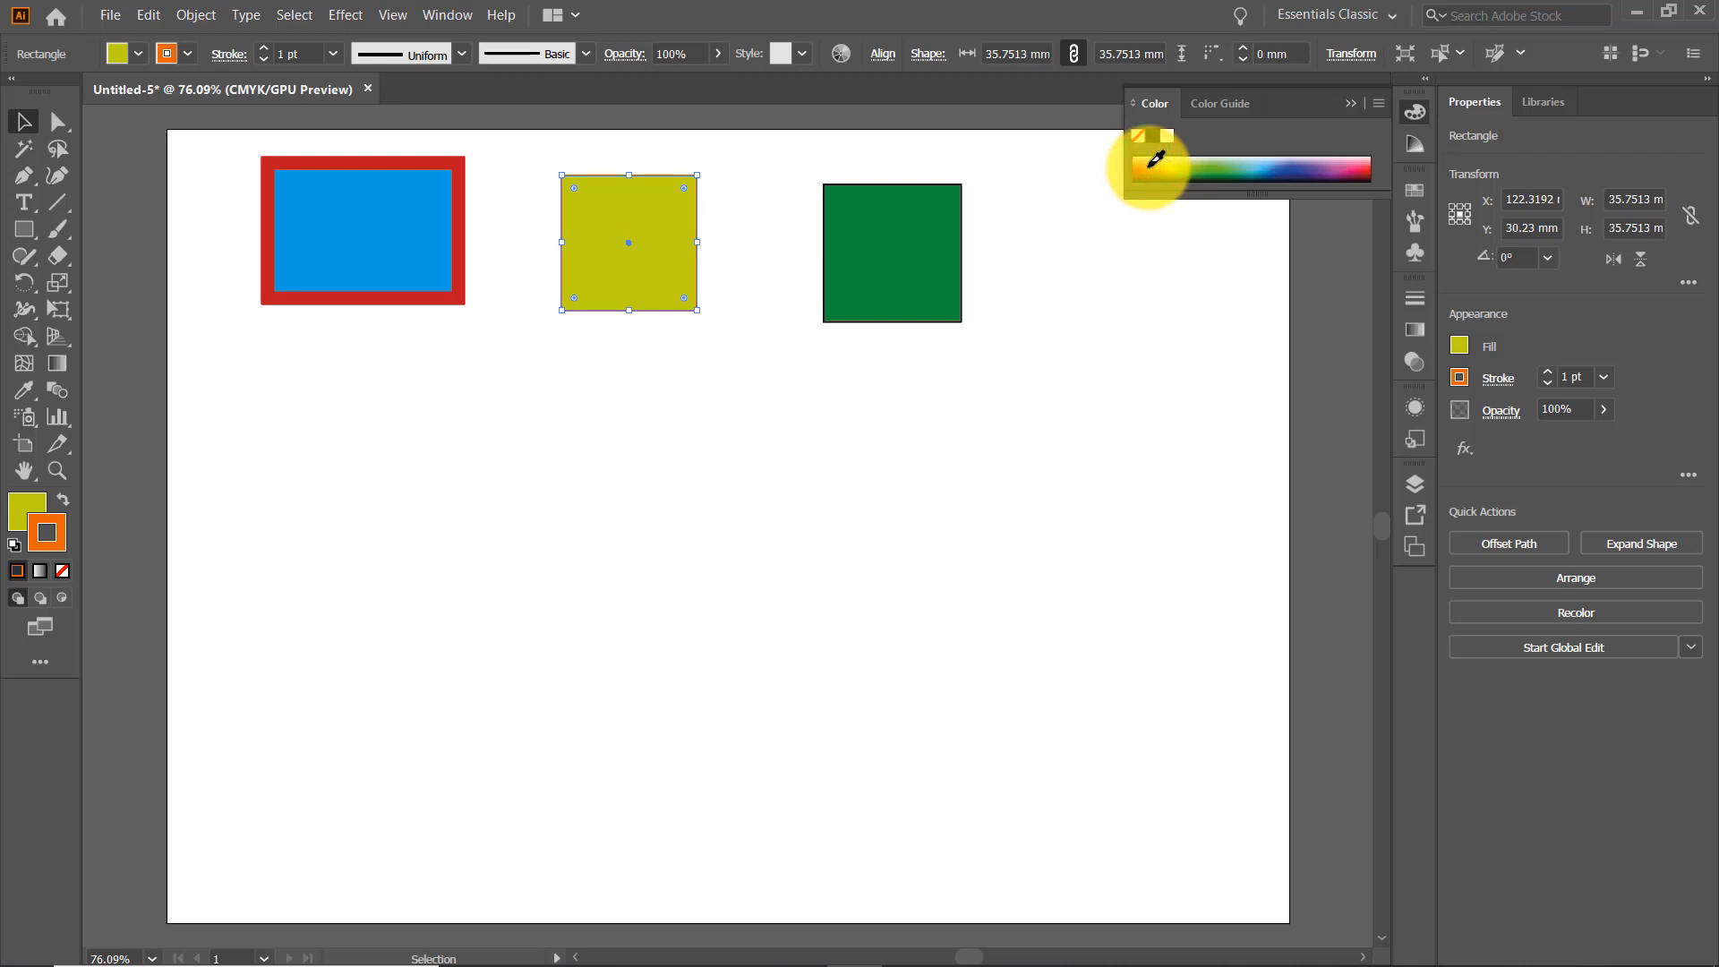
Set the olive square's stroke weight to 10 pt and collapse the color settings.
left_click(1604, 378)
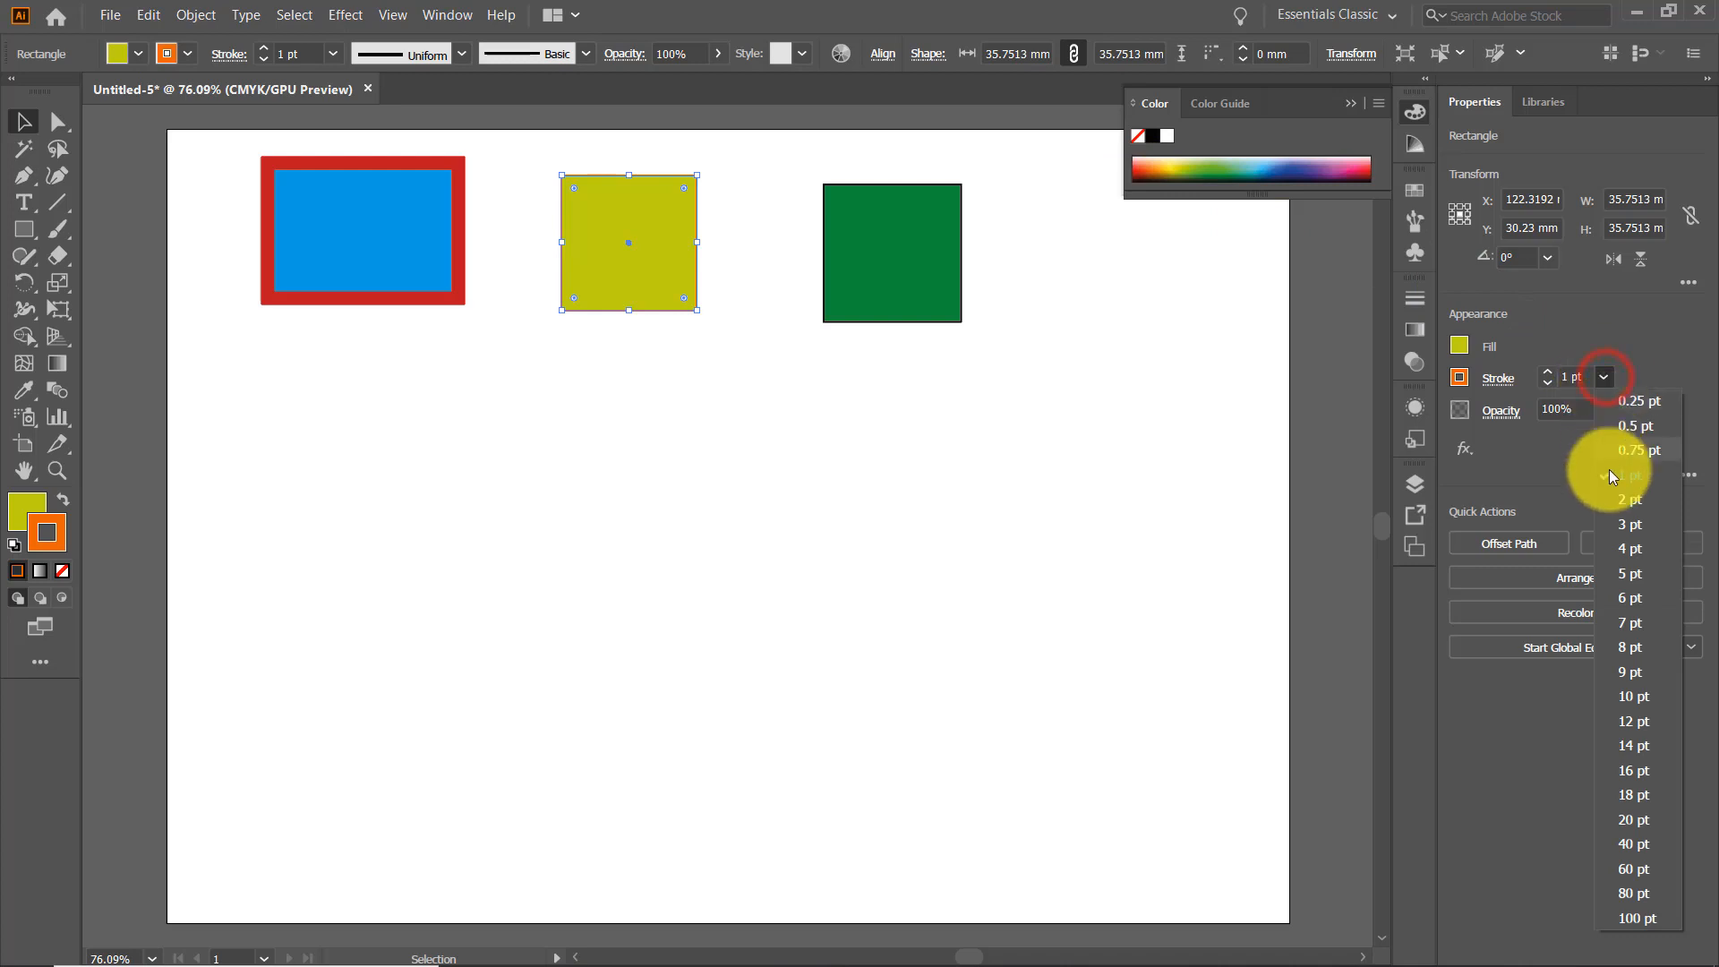
left_click(1640, 695)
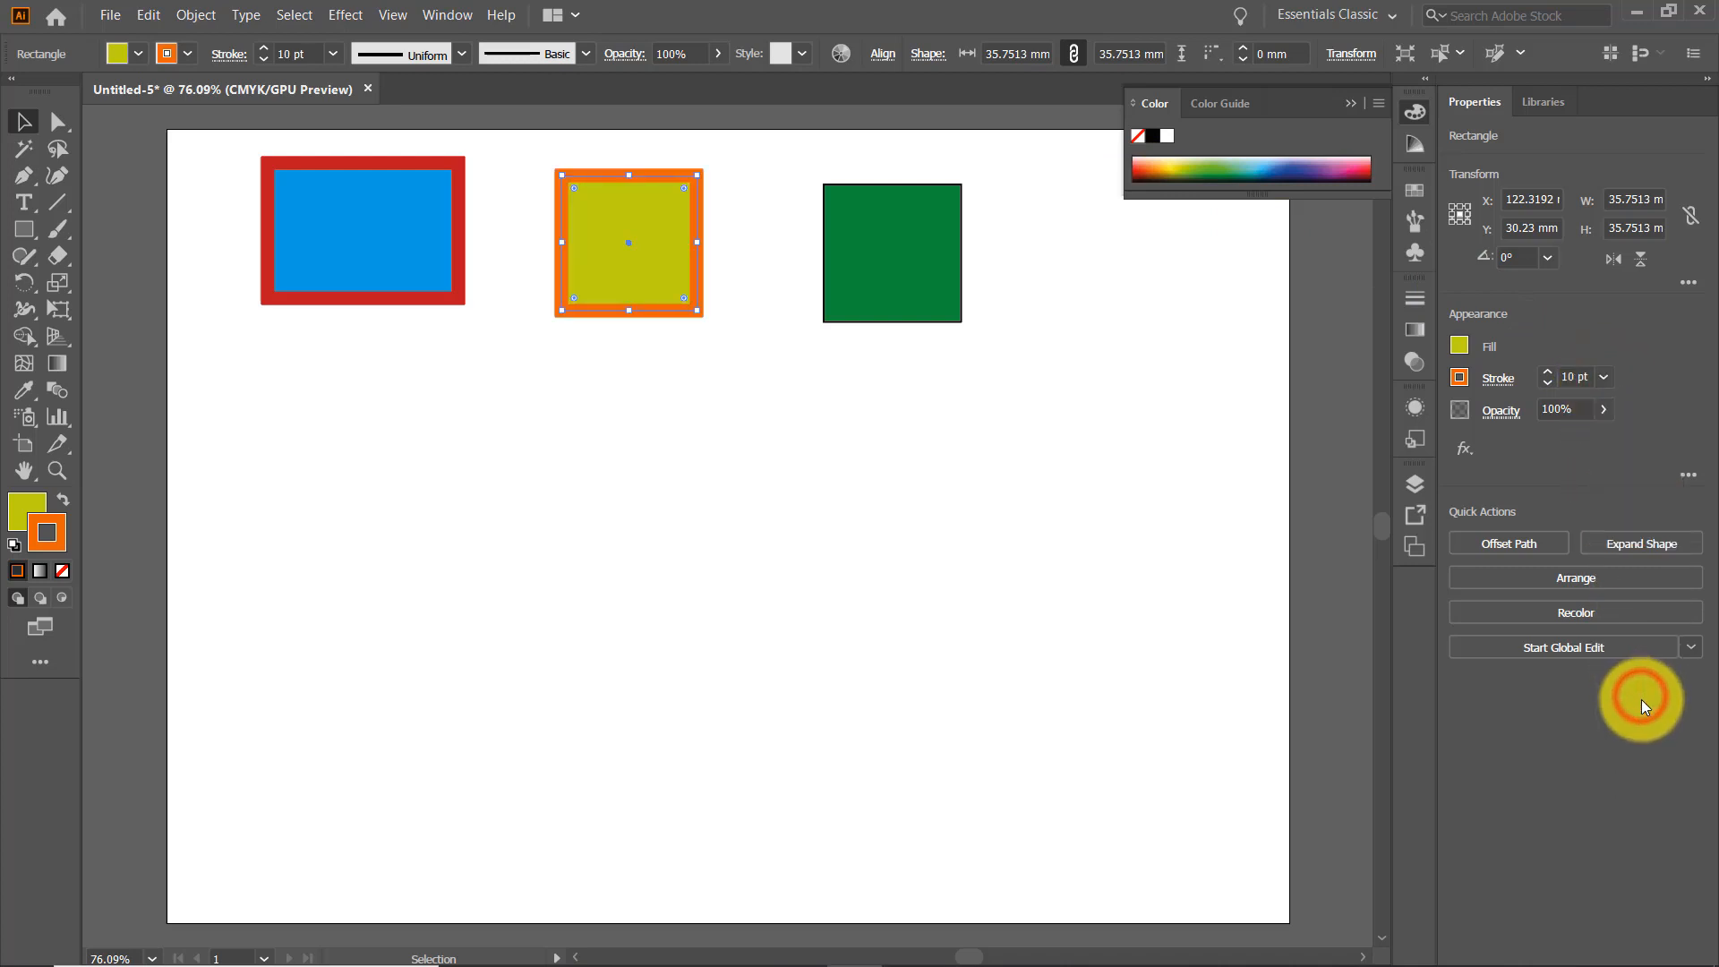
left_click(1352, 104)
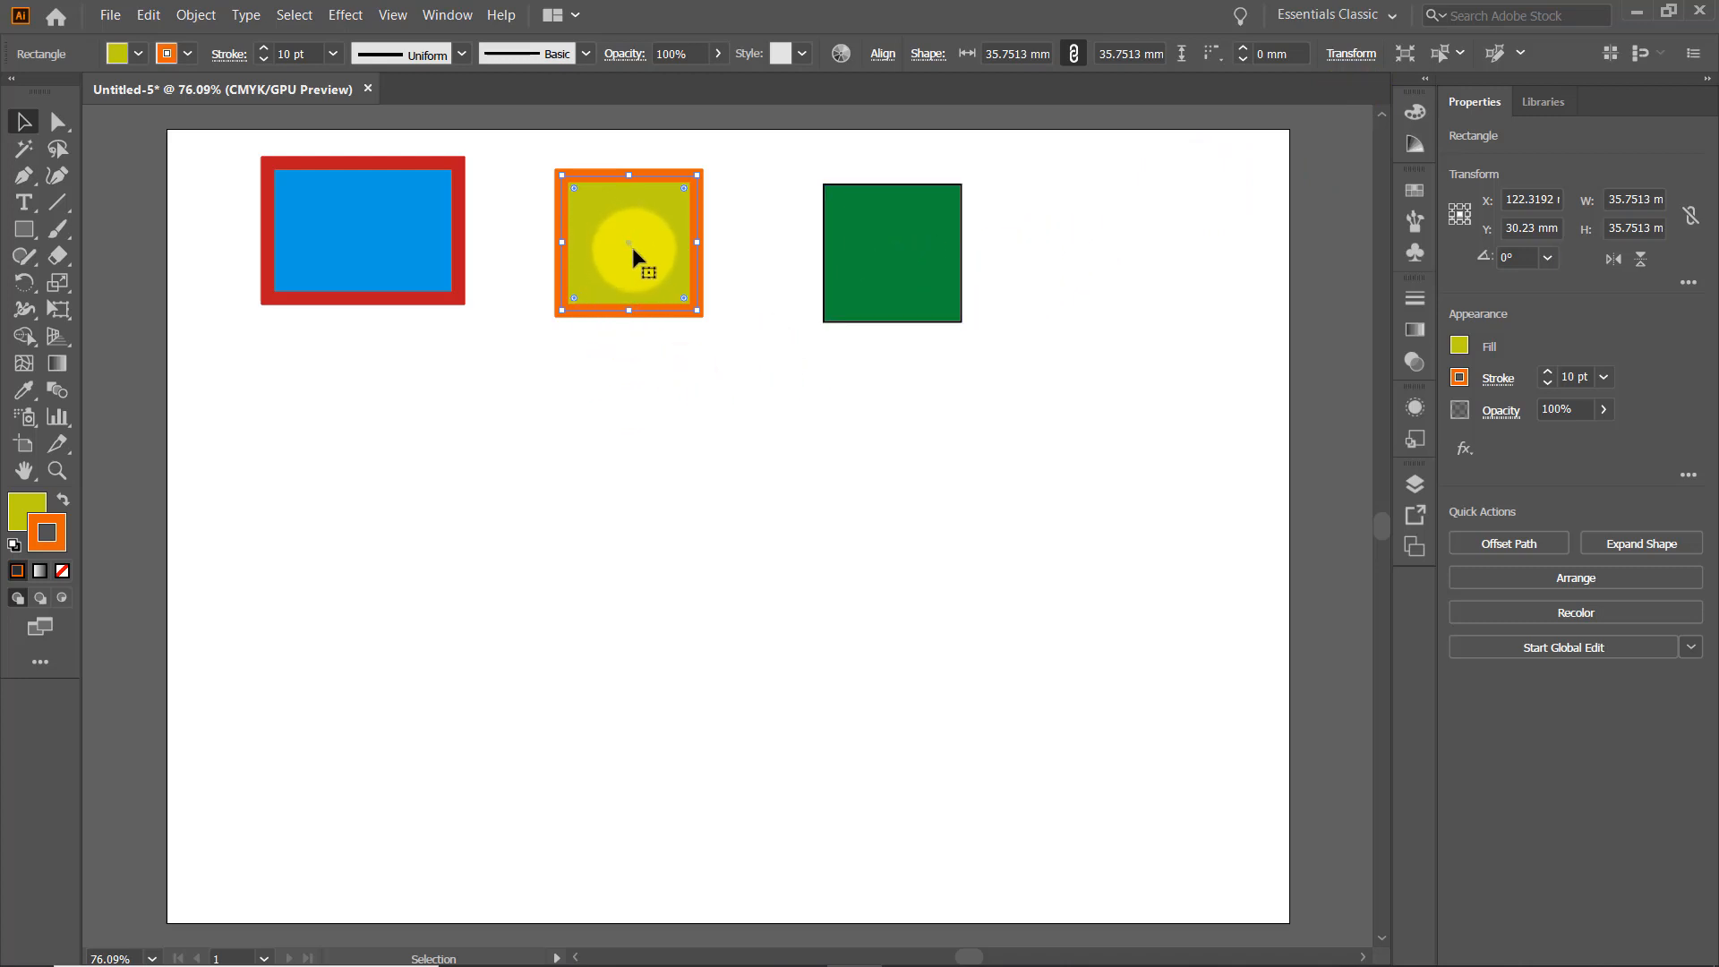
Move the olive square over the blue rectangle's lower edge and the green square over its right edge, overlapping the olive square's corner.
left_click_drag(632, 243, 362, 320)
left_click_drag(894, 258, 475, 253)
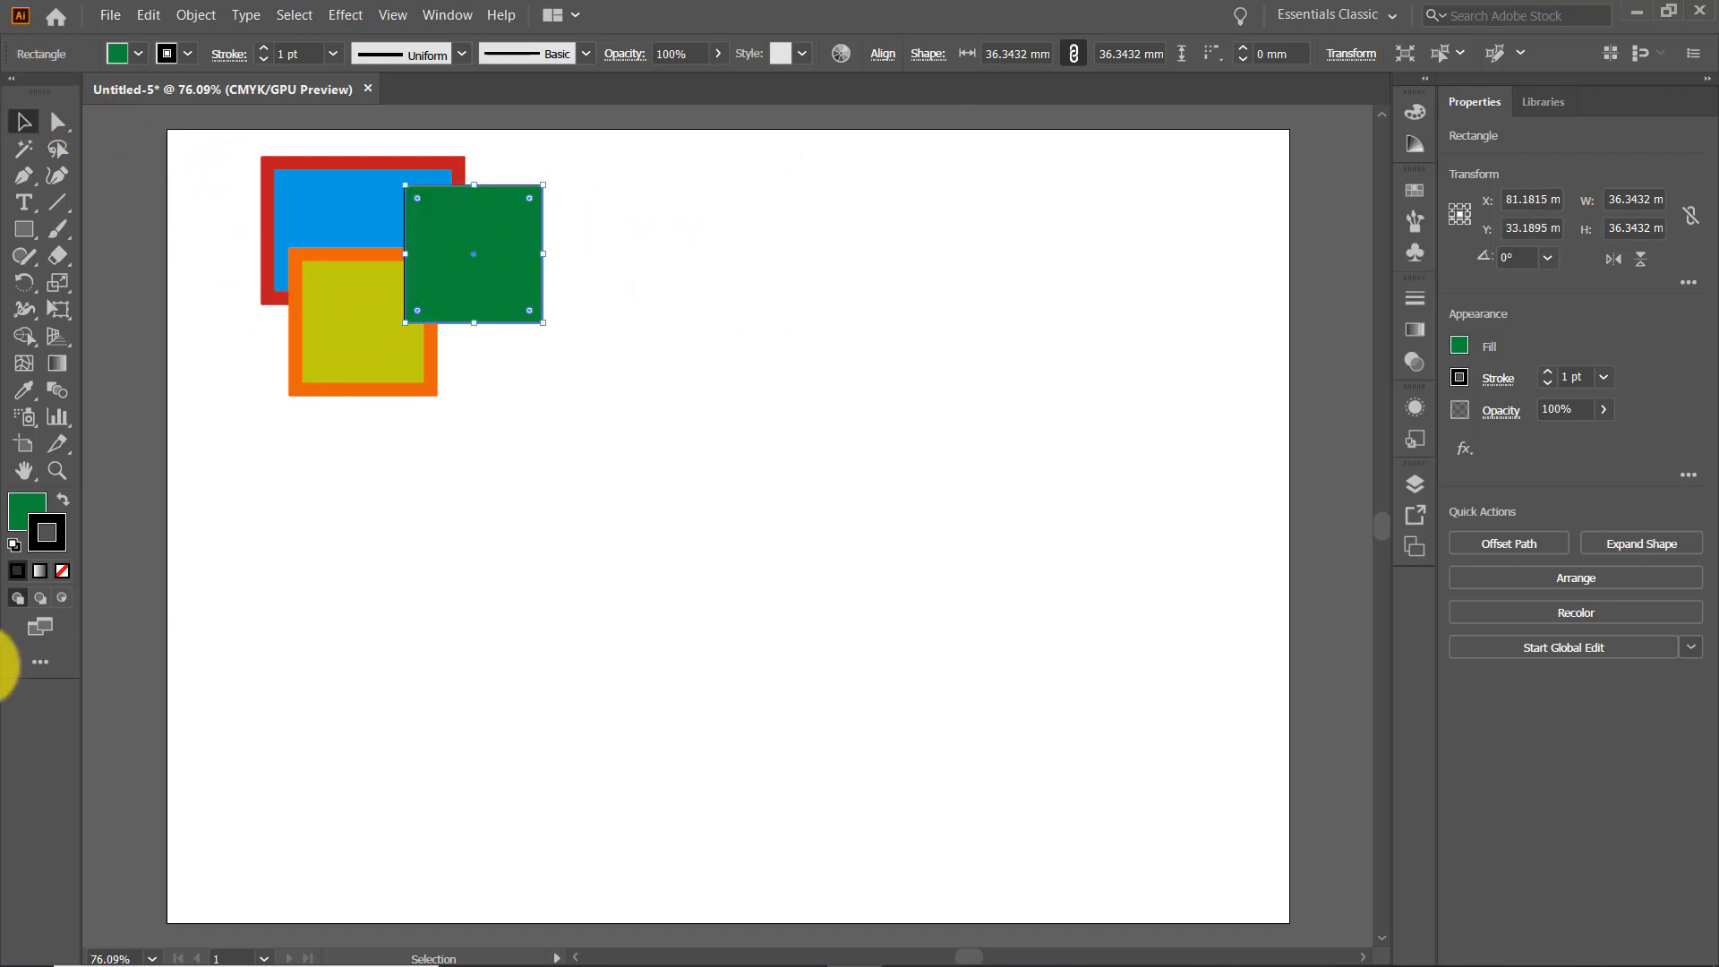
Select all three overlapping shapes together and move them about 4 mm right and 7.5 mm down.
left_click(23, 119)
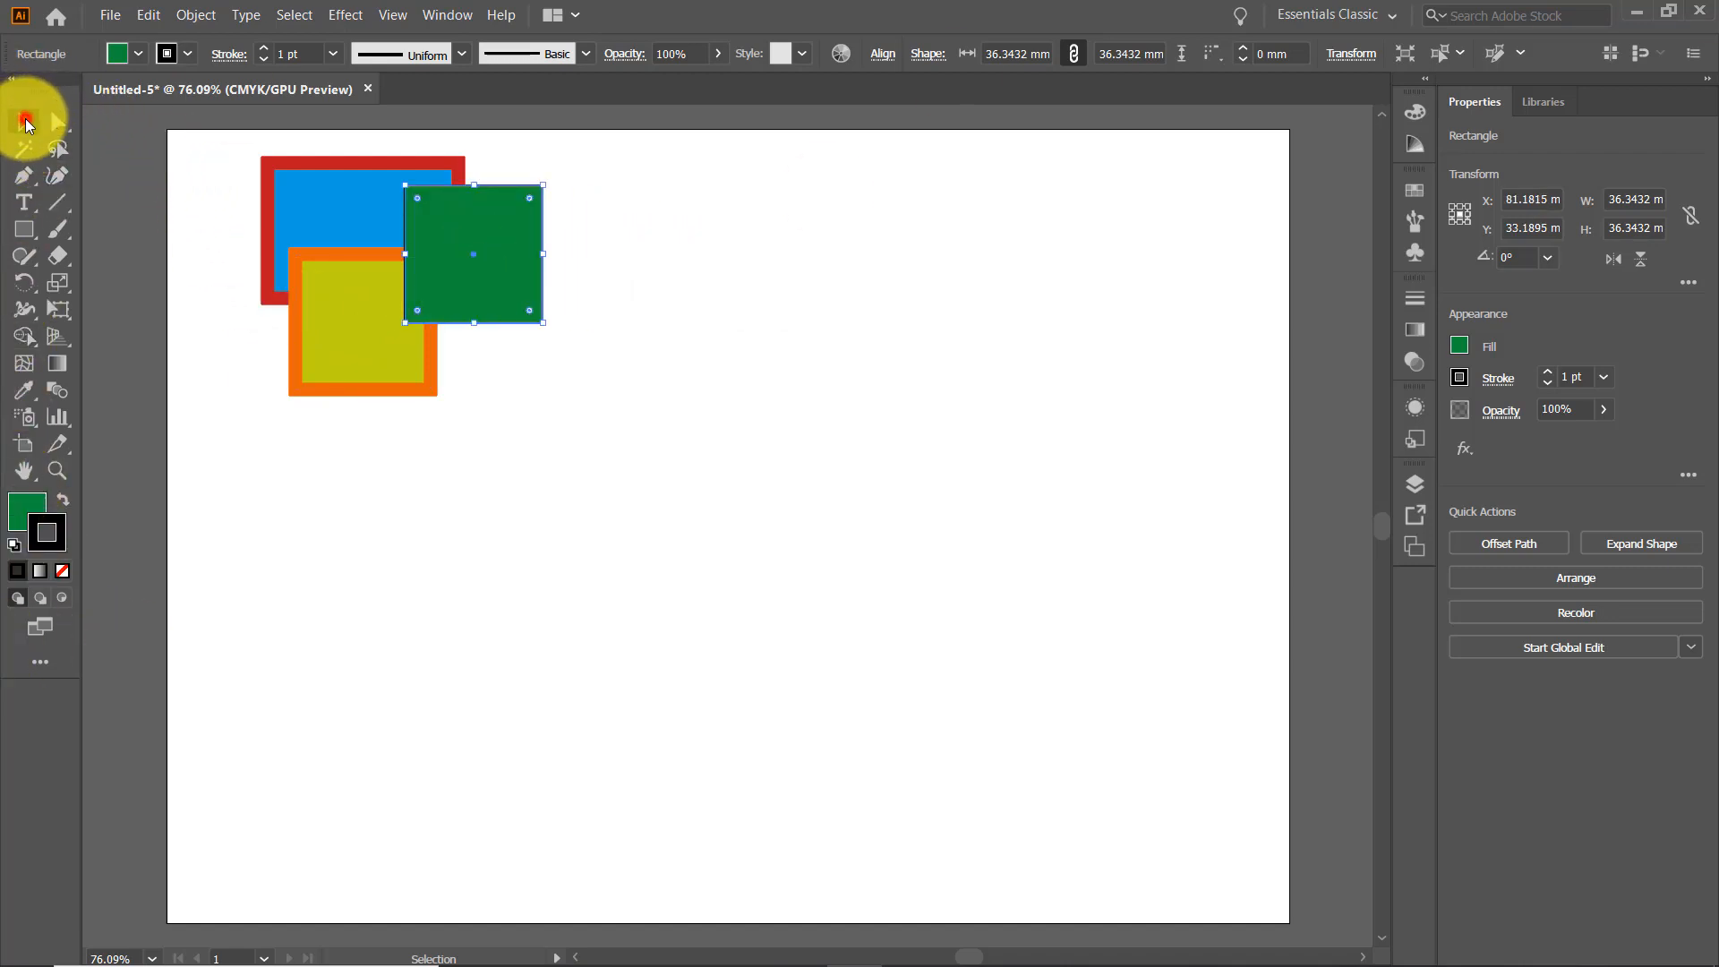
left_click_drag(212, 149, 684, 432)
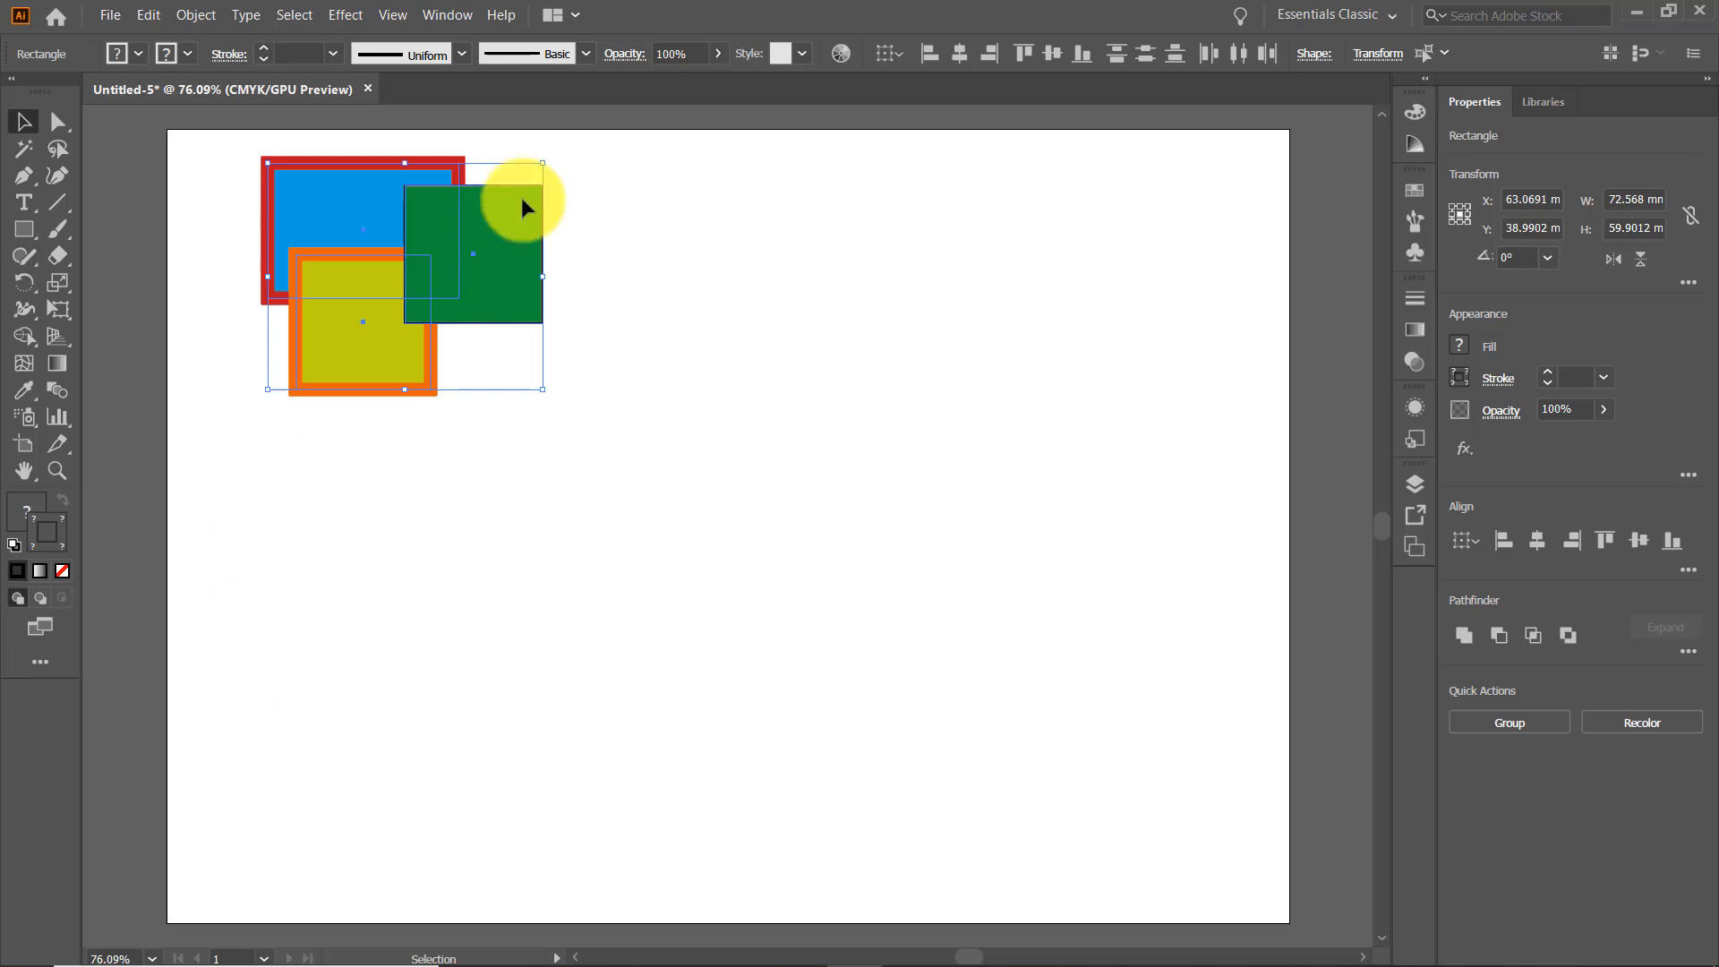
left_click_drag(363, 231, 378, 265)
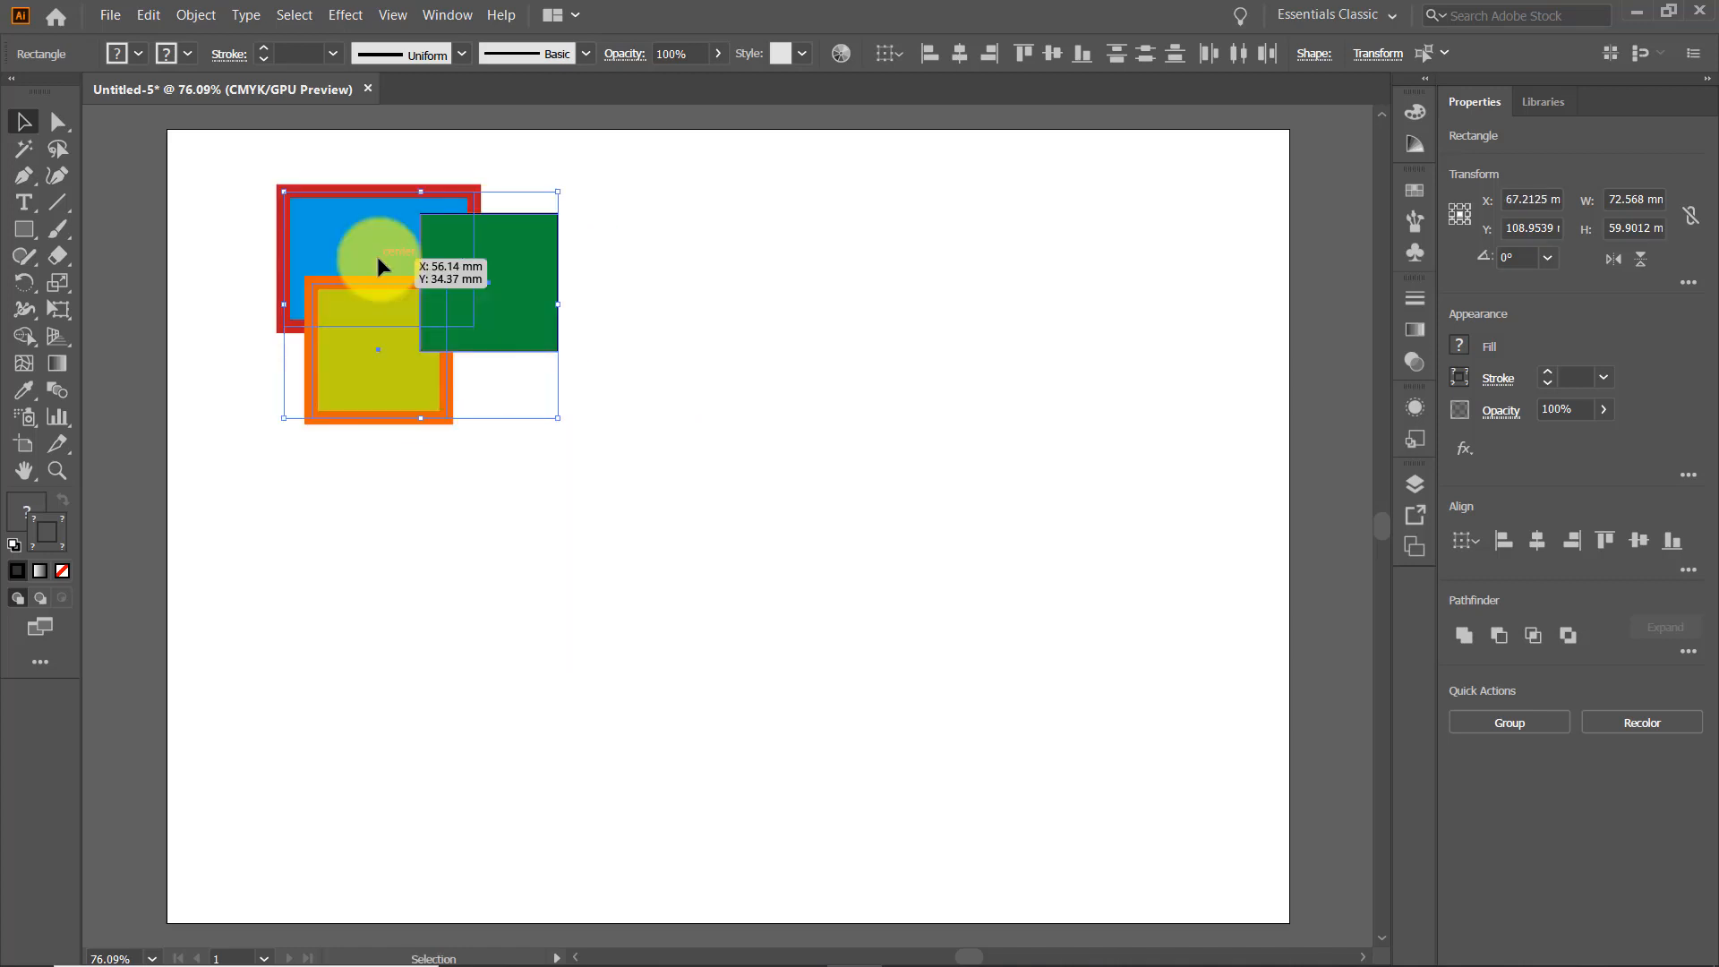
Fill all three selected shapes with bright pink, recolor their strokes dark blue, and deselect them.
left_click(124, 52)
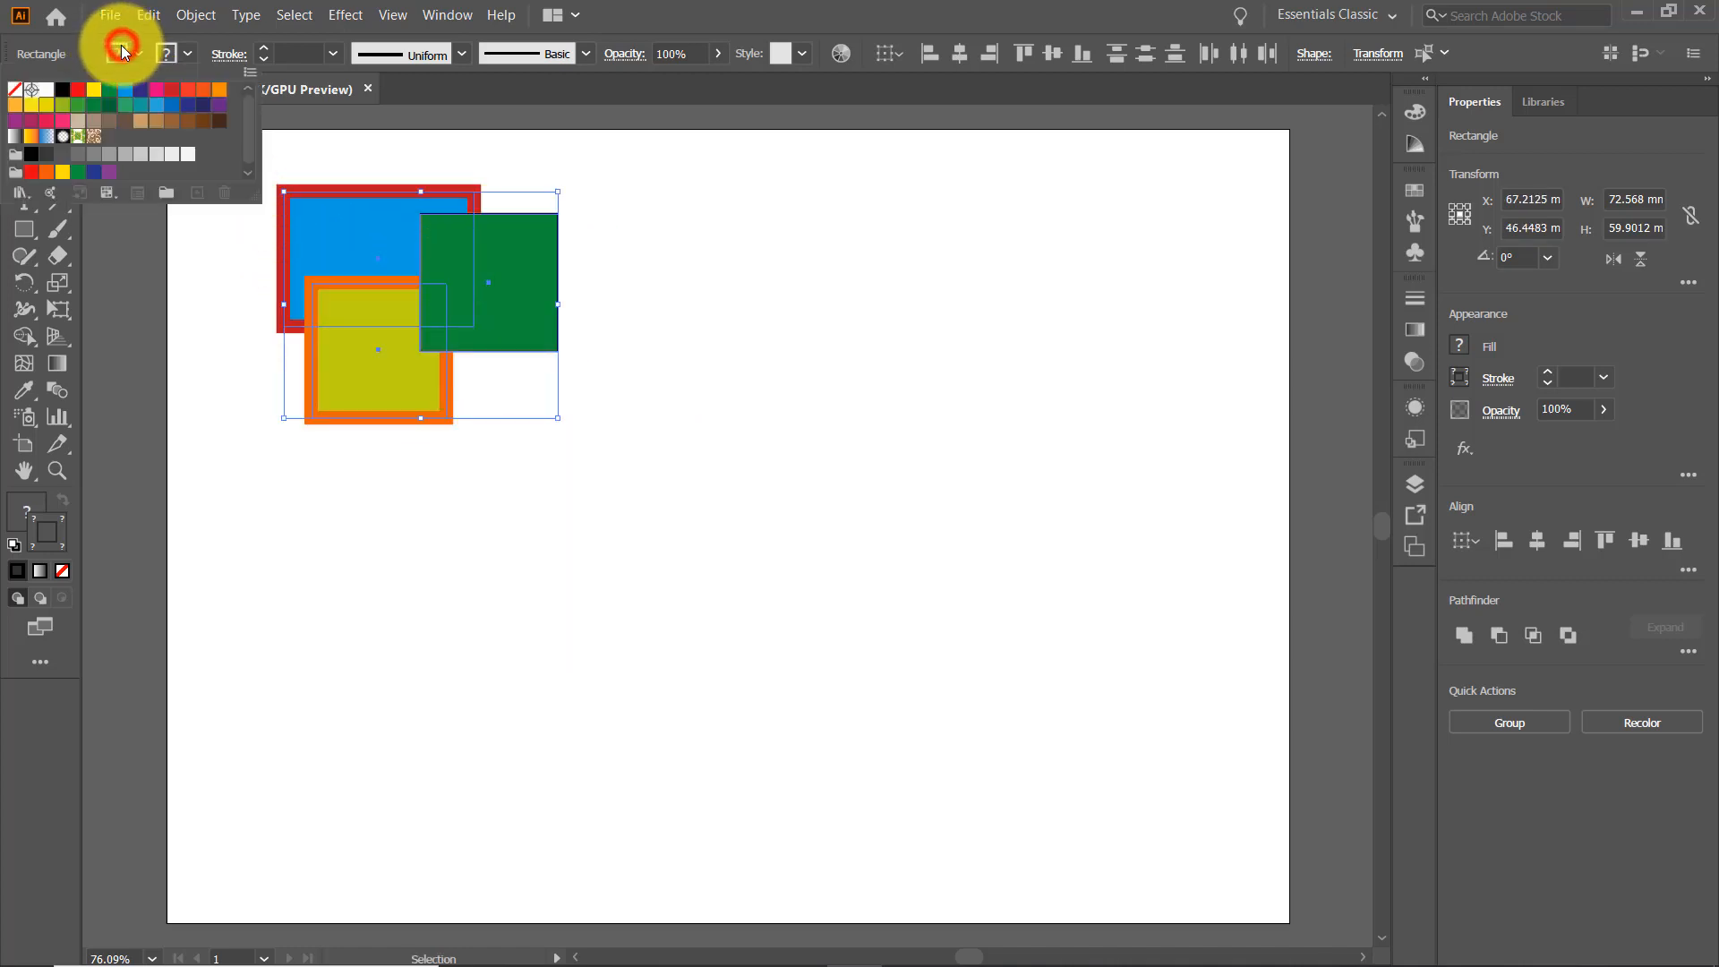
left_click(156, 92)
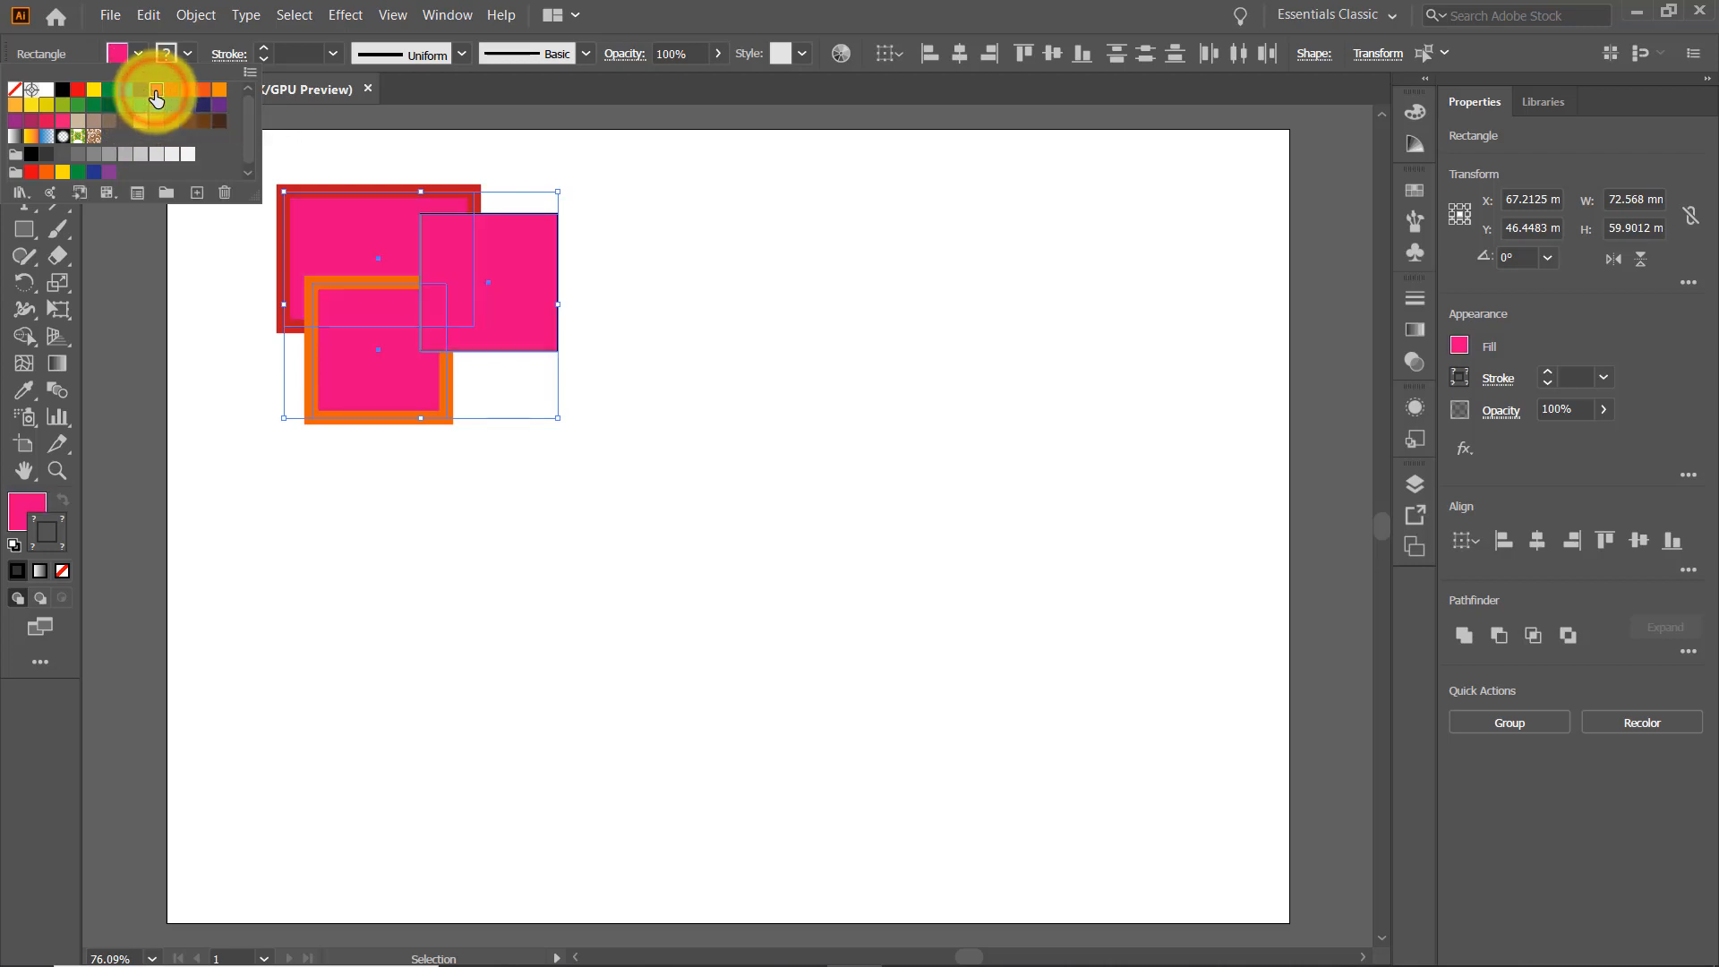
left_click(186, 50)
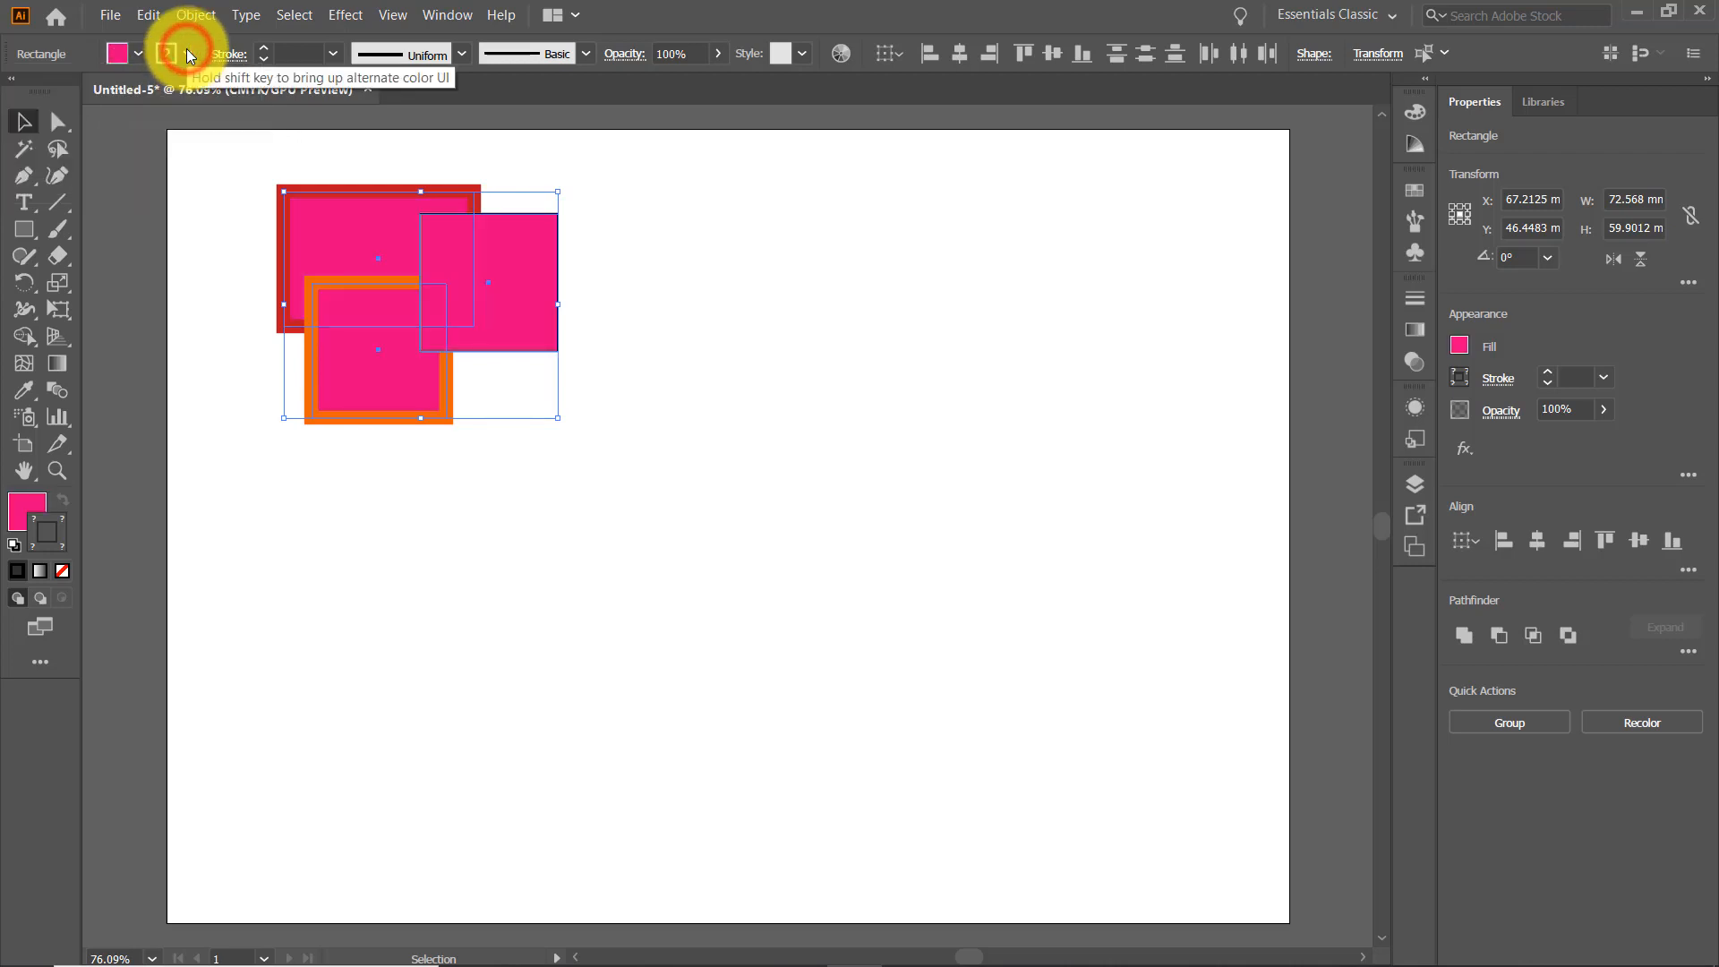
left_click(186, 50)
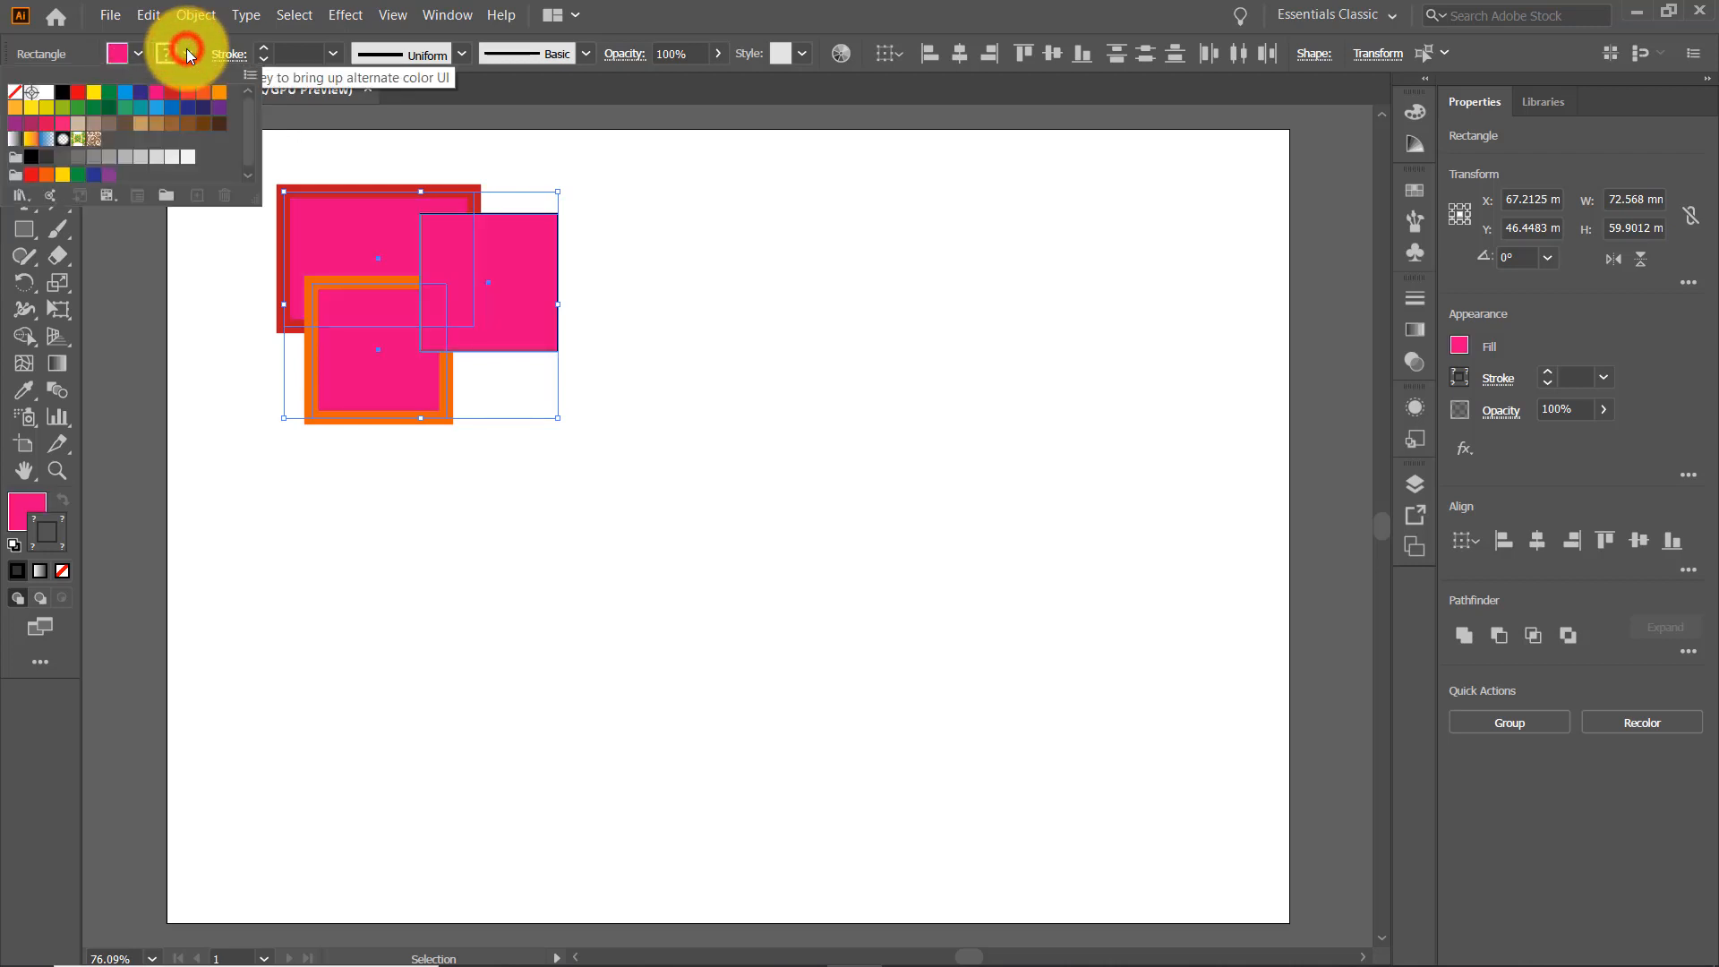
left_click(141, 93)
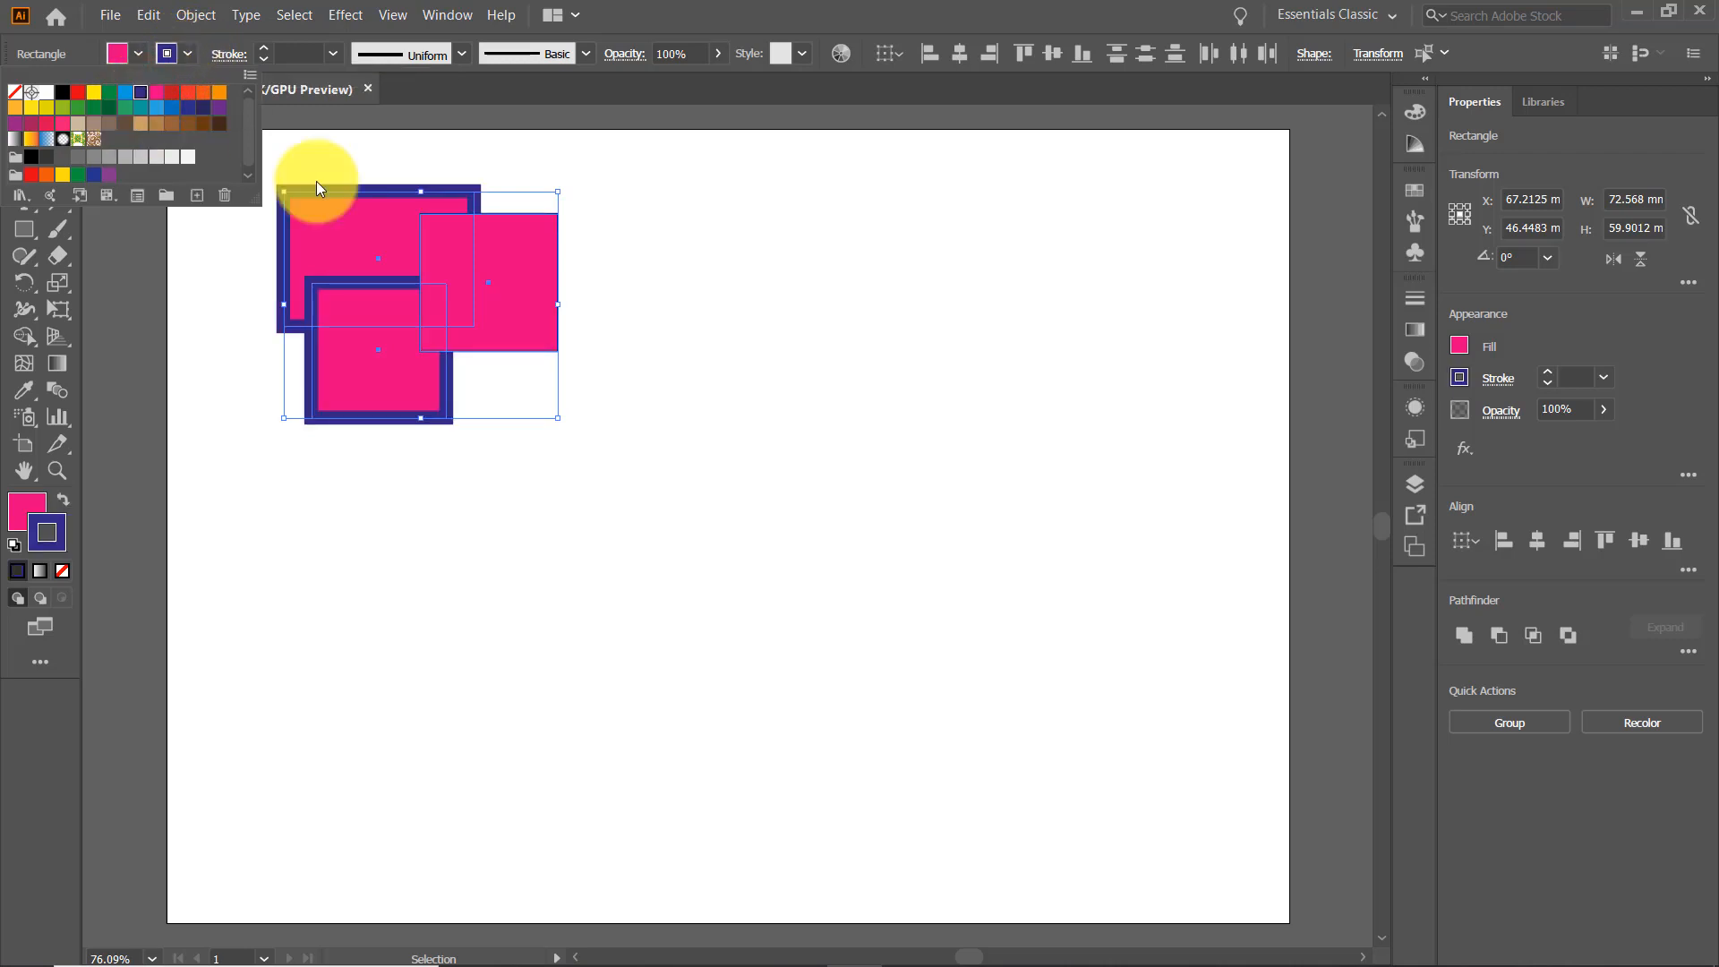
left_click(704, 394)
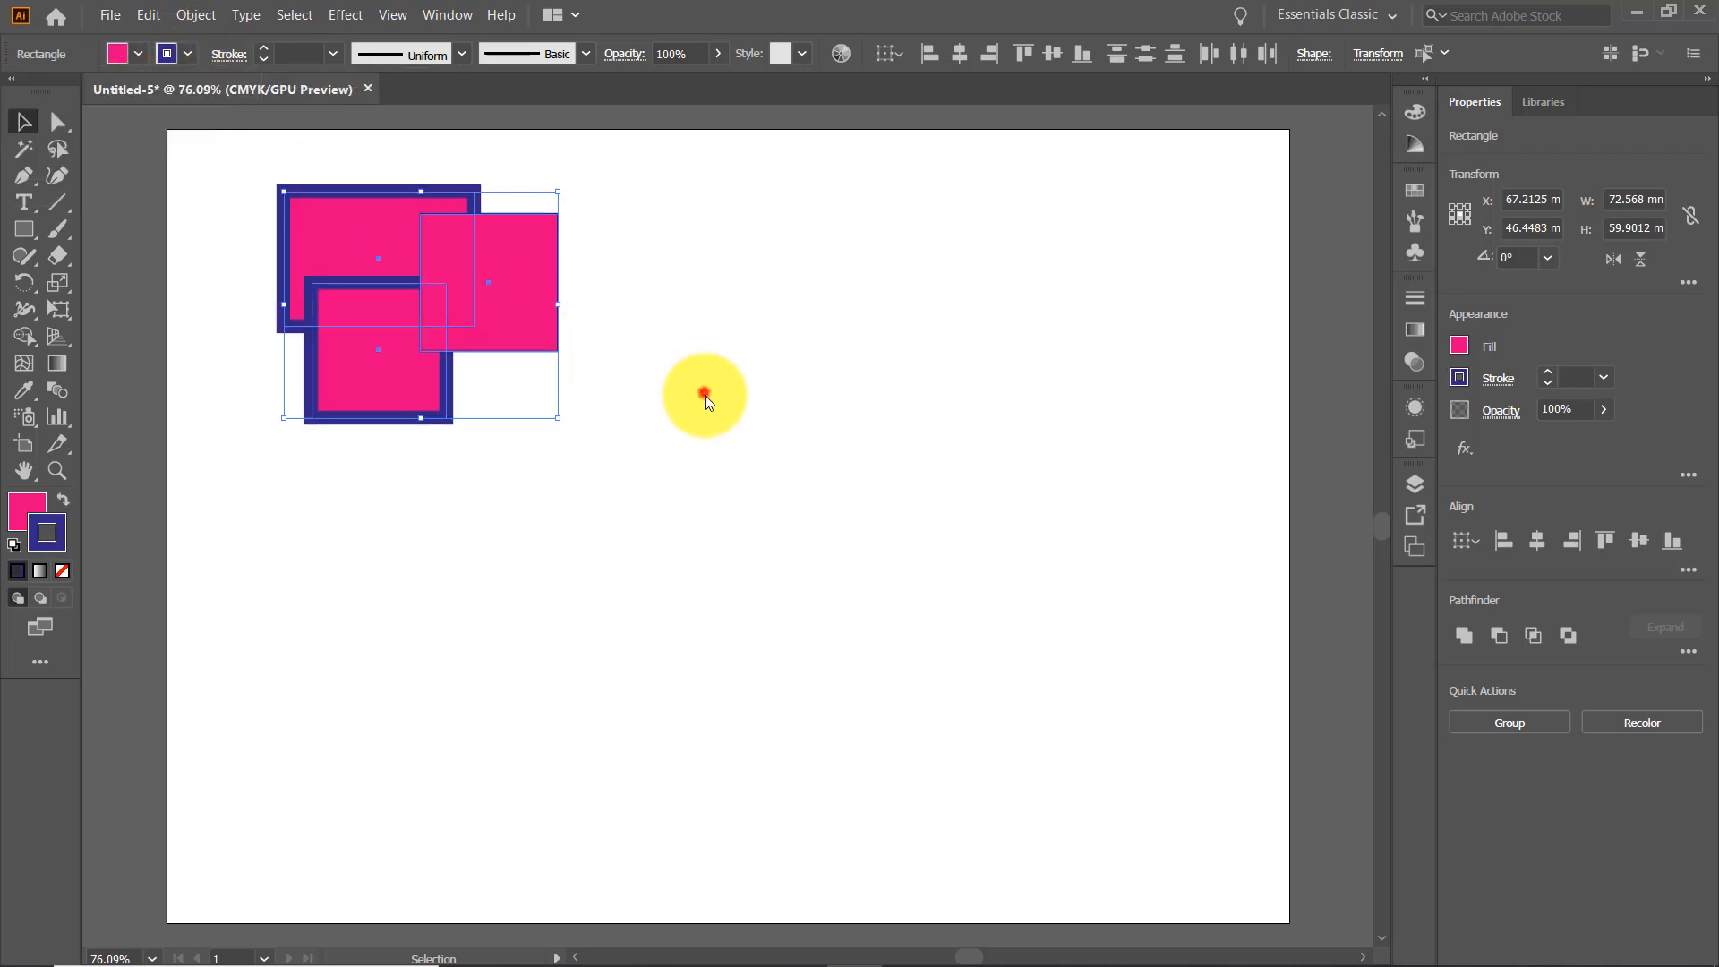
left_click(517, 465)
Set the stroke weight of the thin-outlined square on the right to 10 pt and deselect it.
left_click(471, 273)
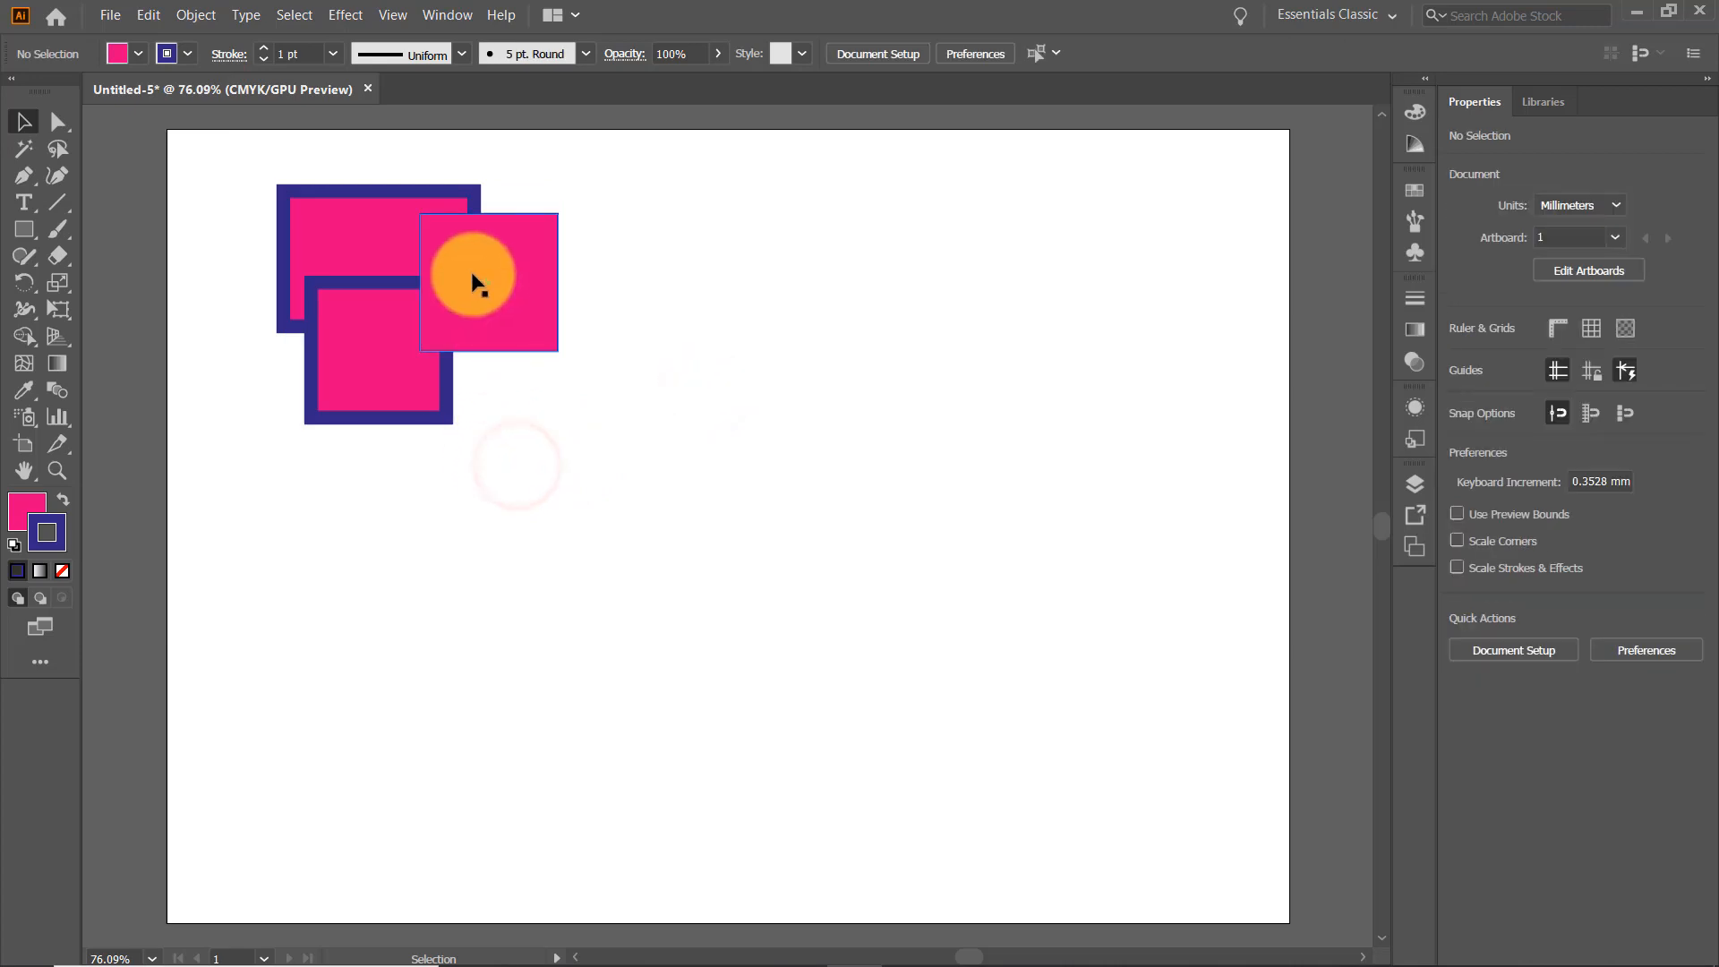
left_click(733, 295)
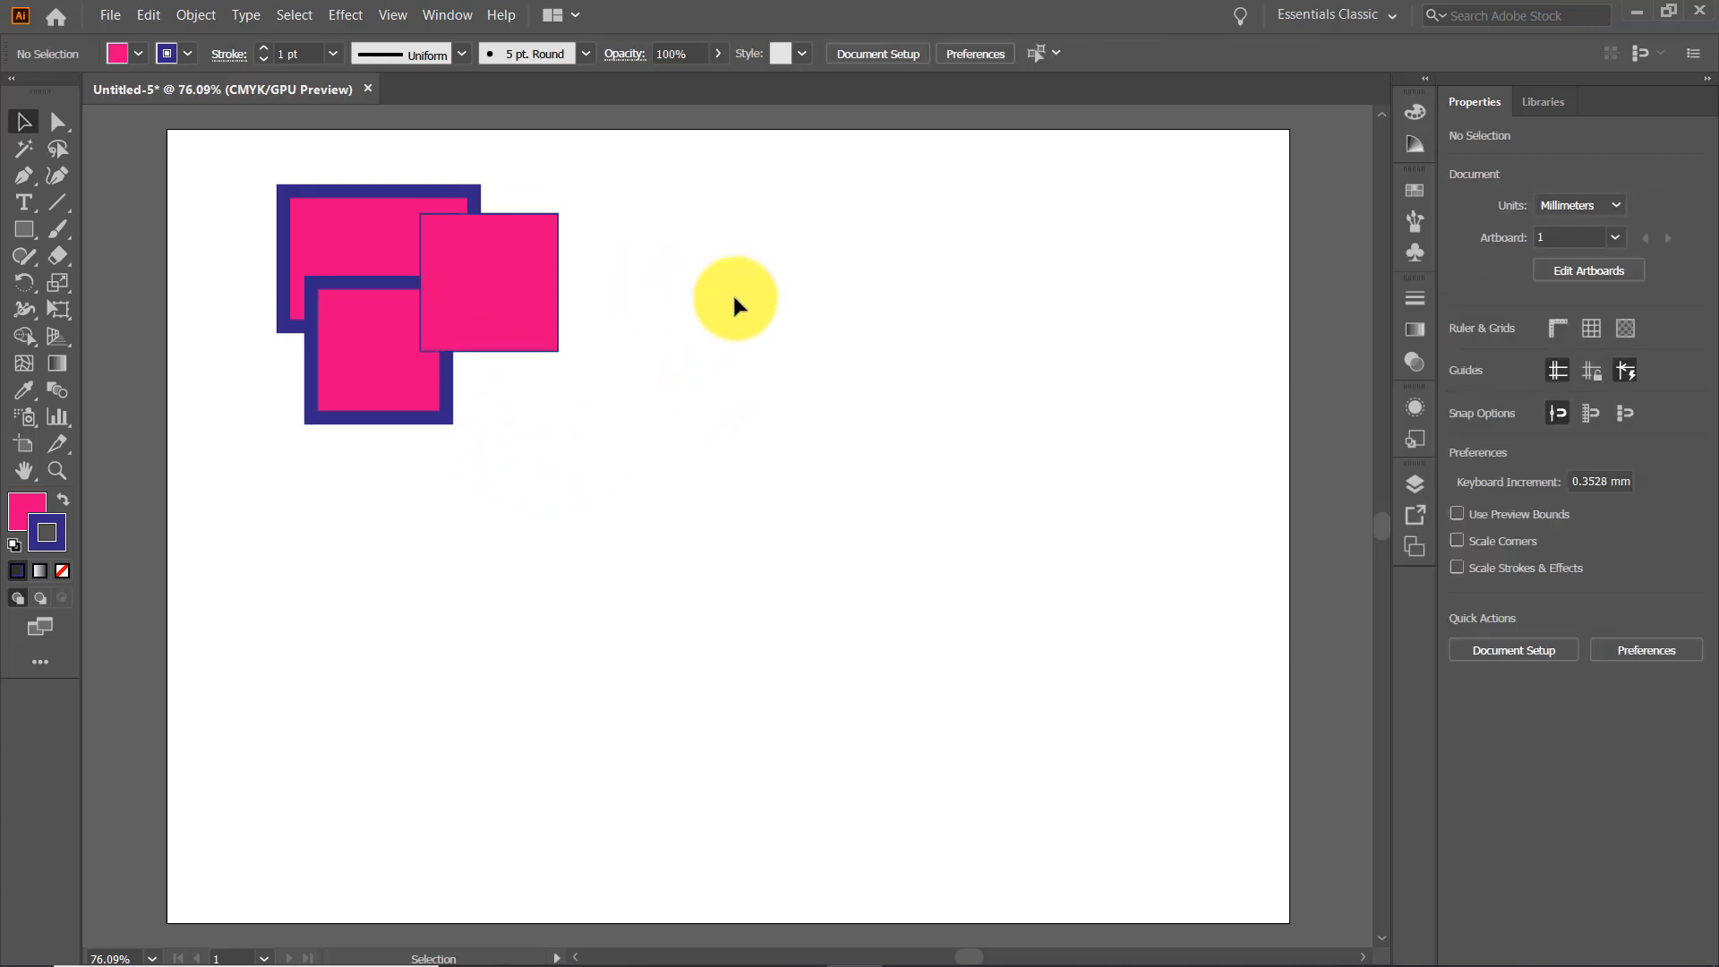
left_click(500, 286)
left_click(1611, 383)
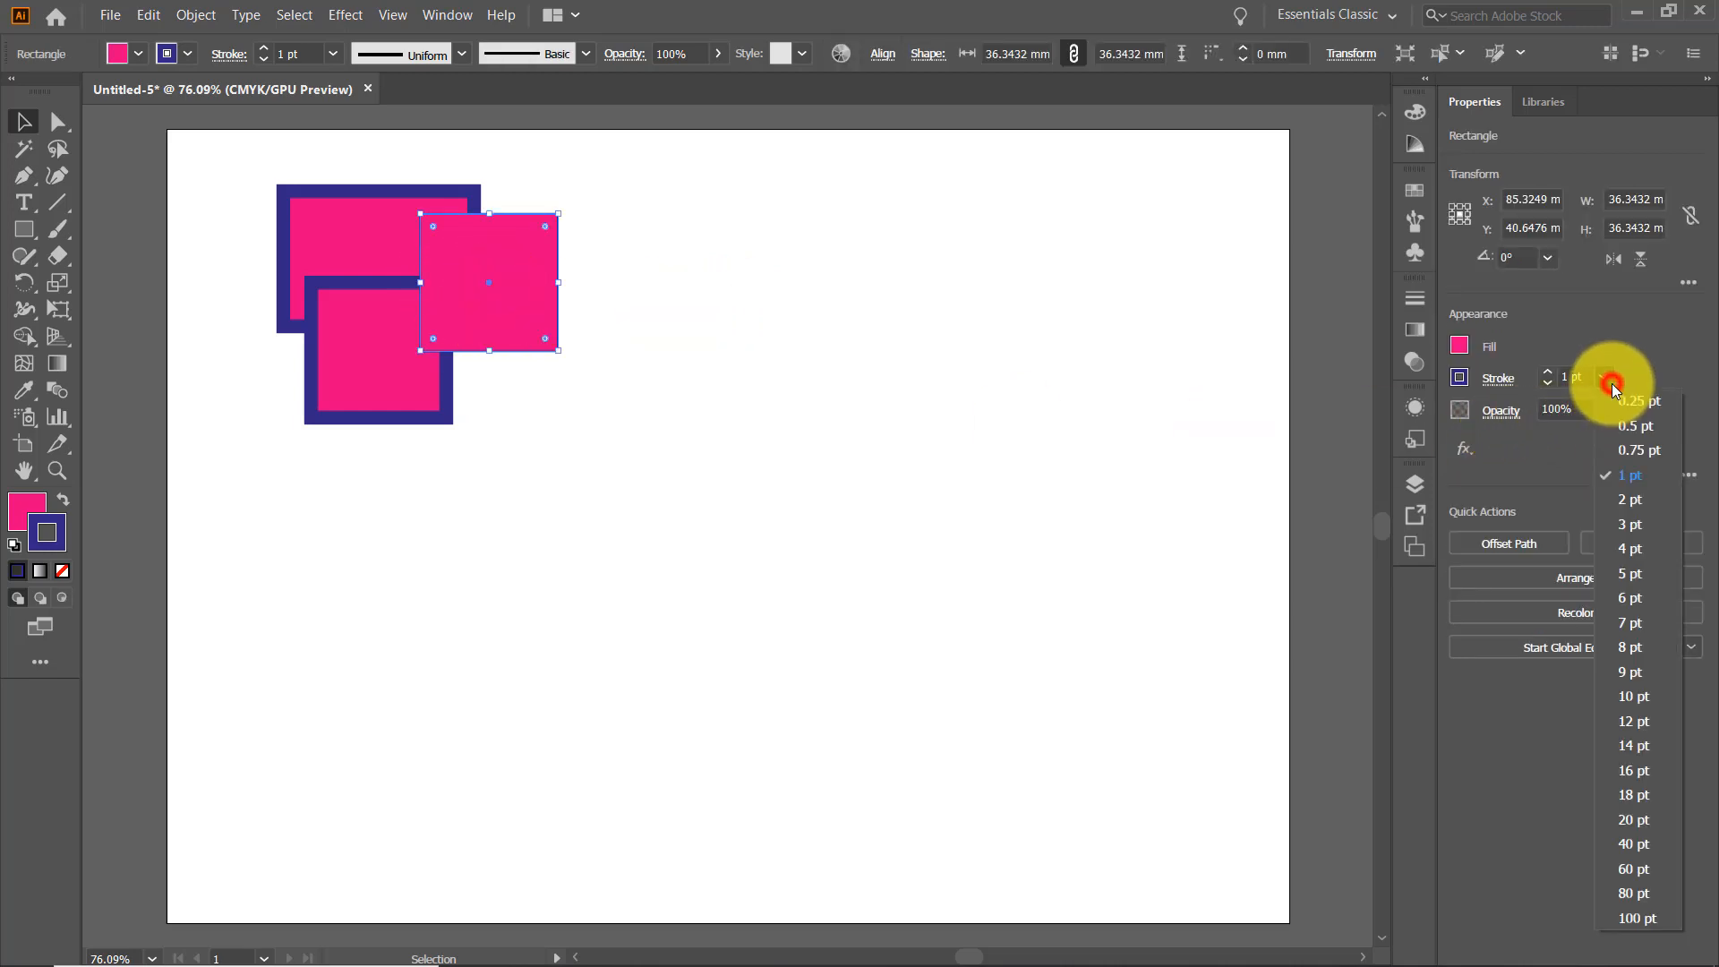
left_click(1639, 692)
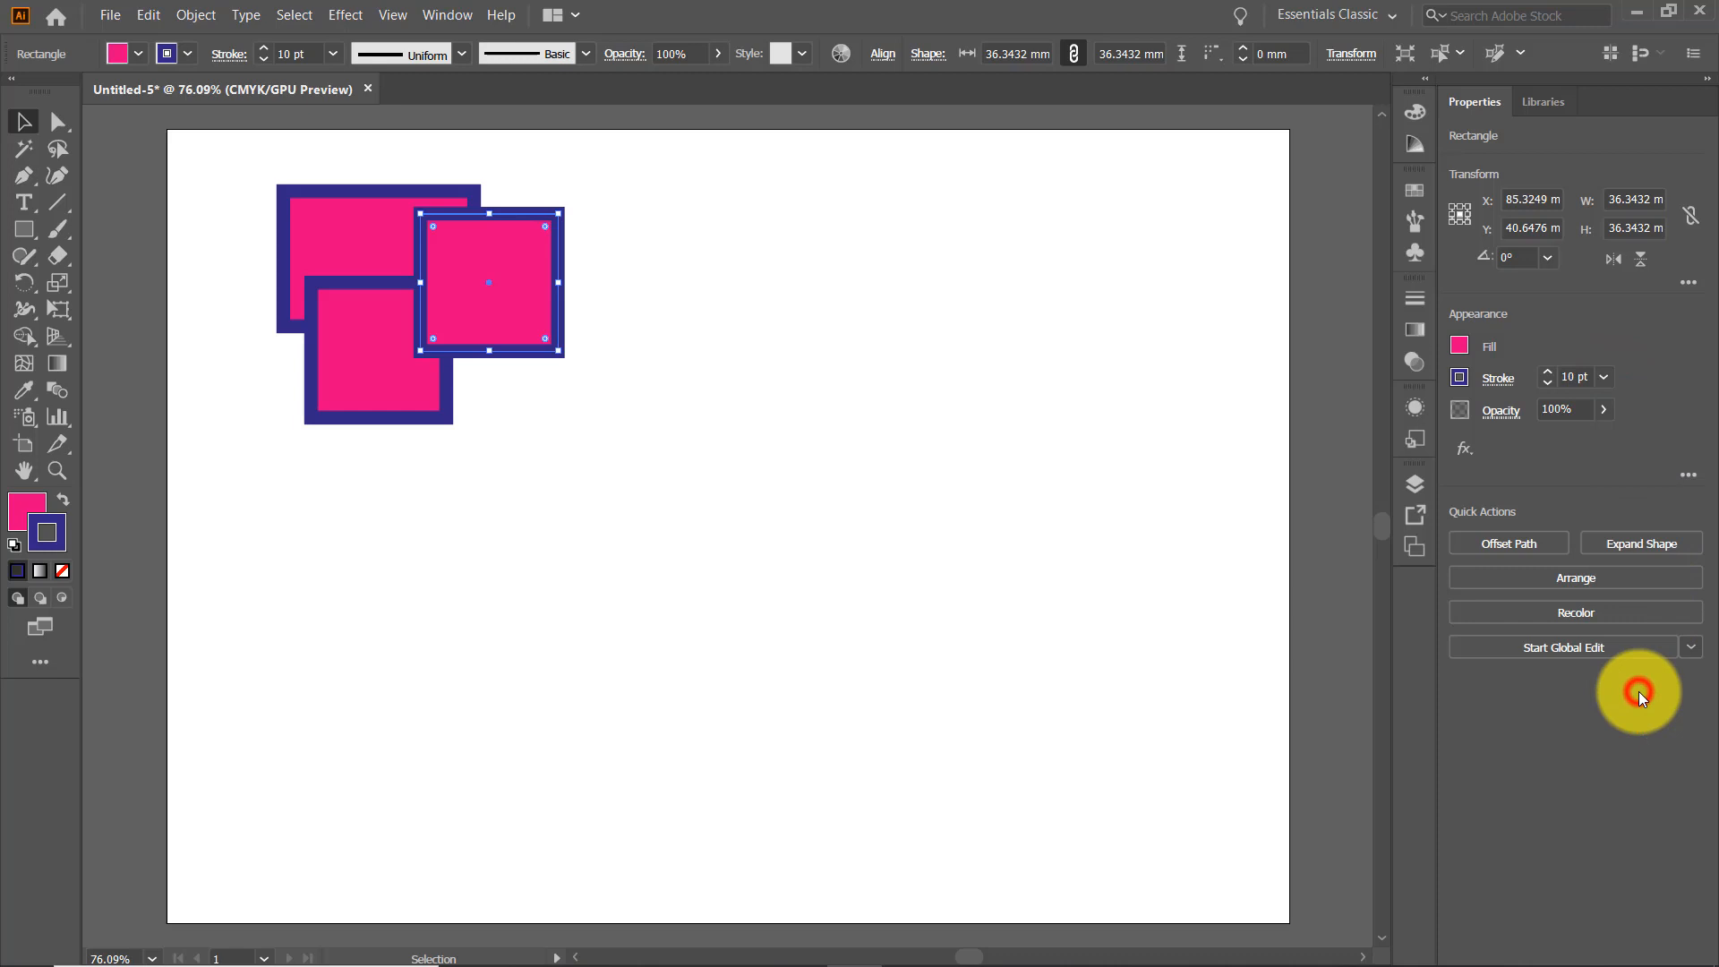
left_click(806, 401)
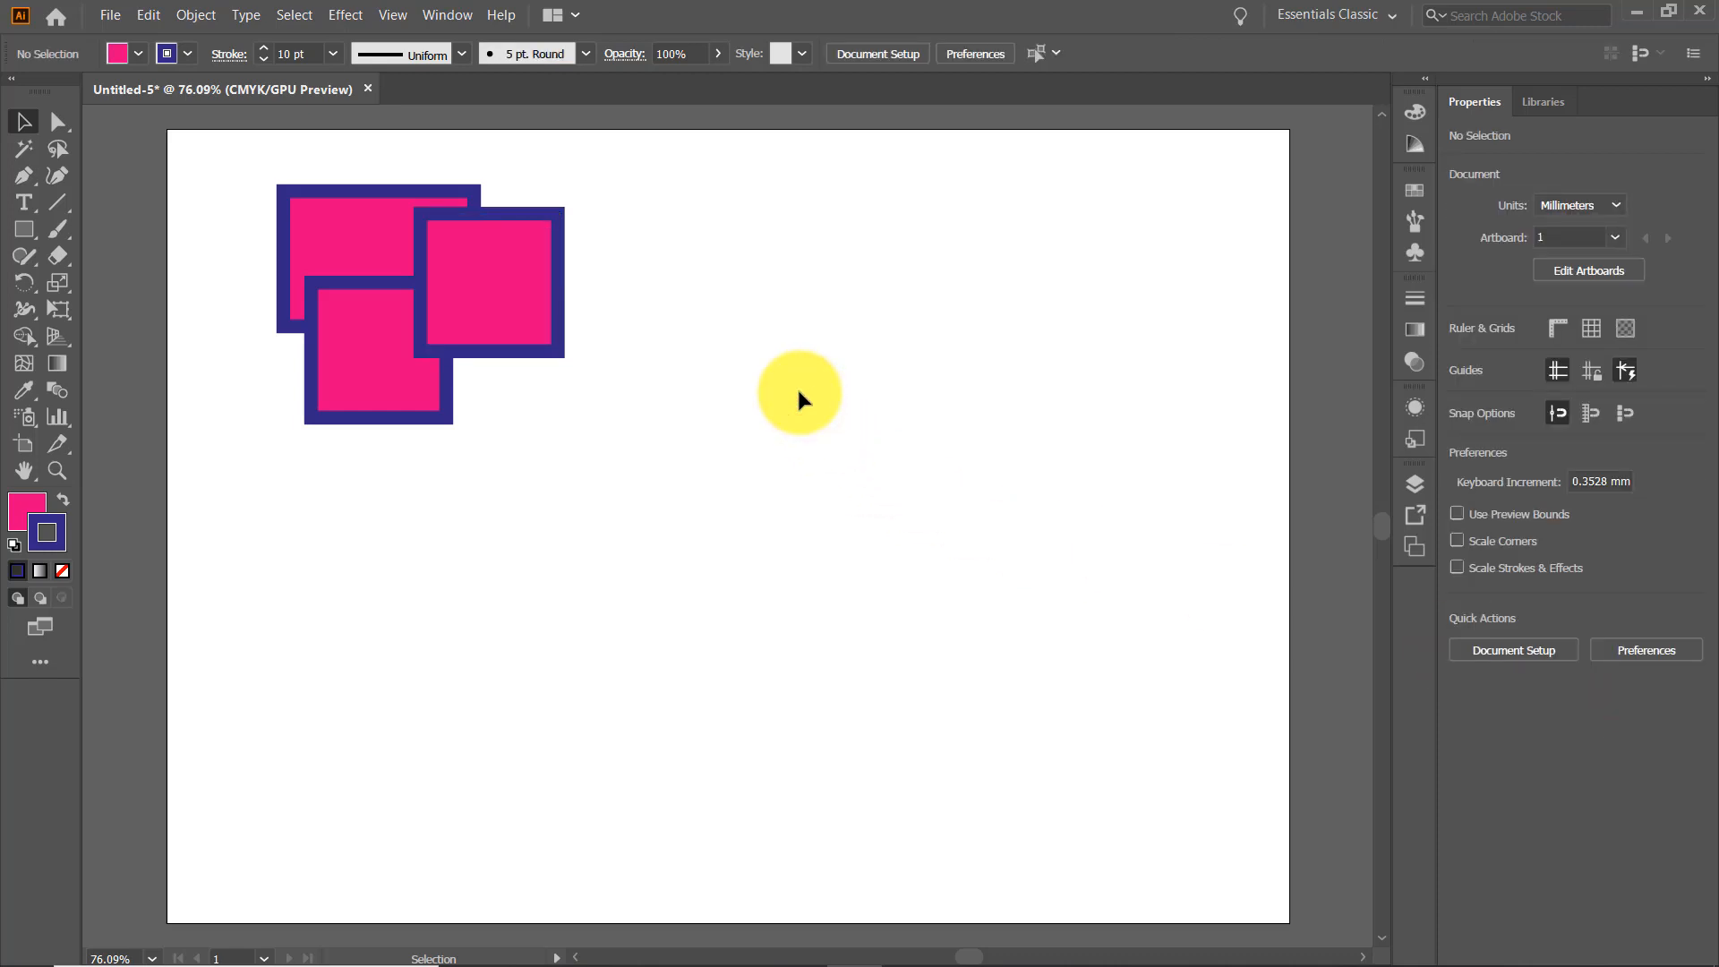
Draw a rounded rectangle about 62.5 by 17 mm to the right of the shapes, increasing its corner radius to fully rounded ends.
left_click(34, 235)
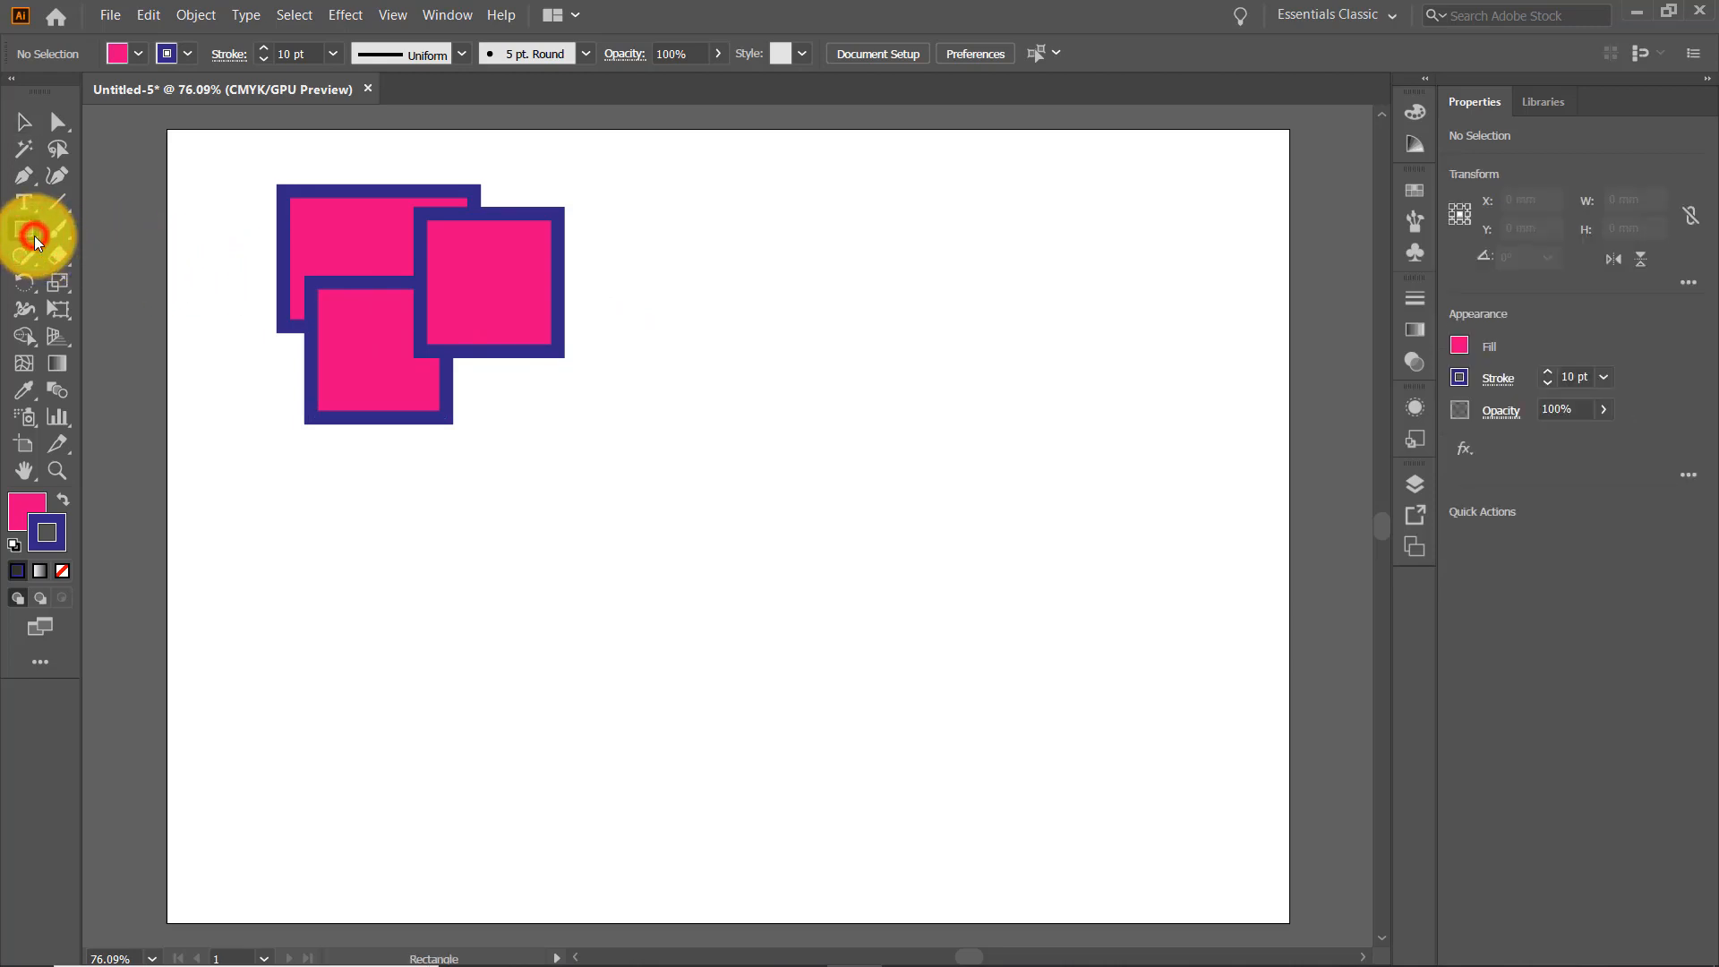
left_click(36, 237)
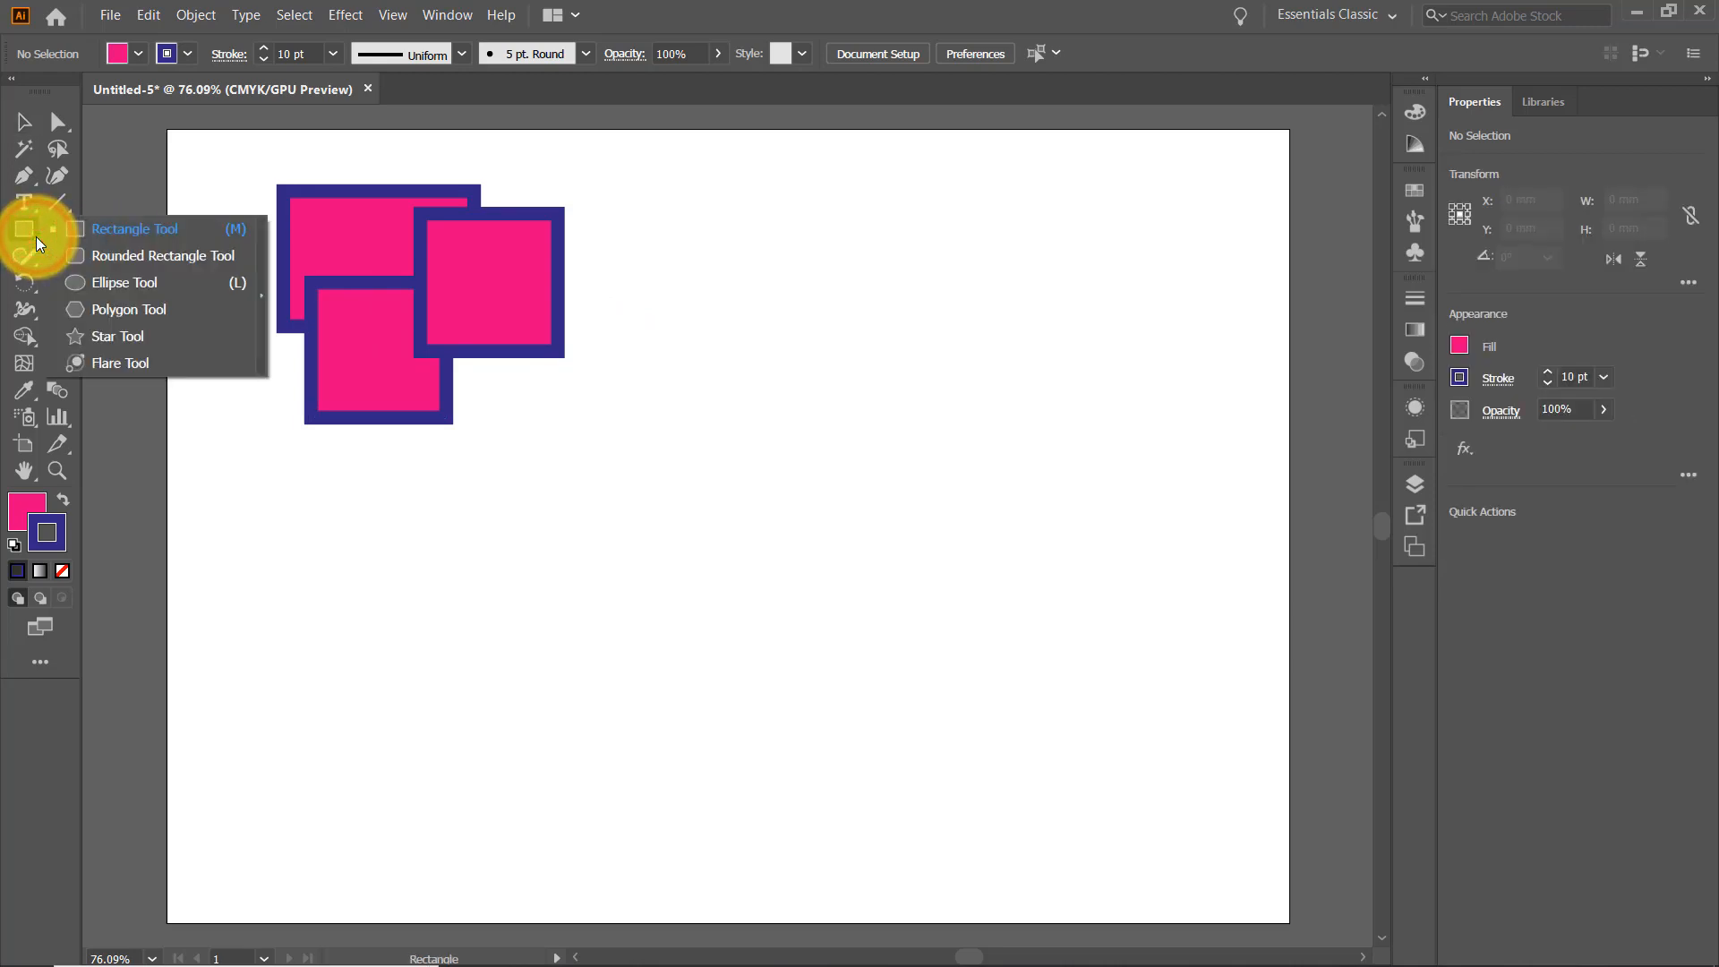
left_click(167, 256)
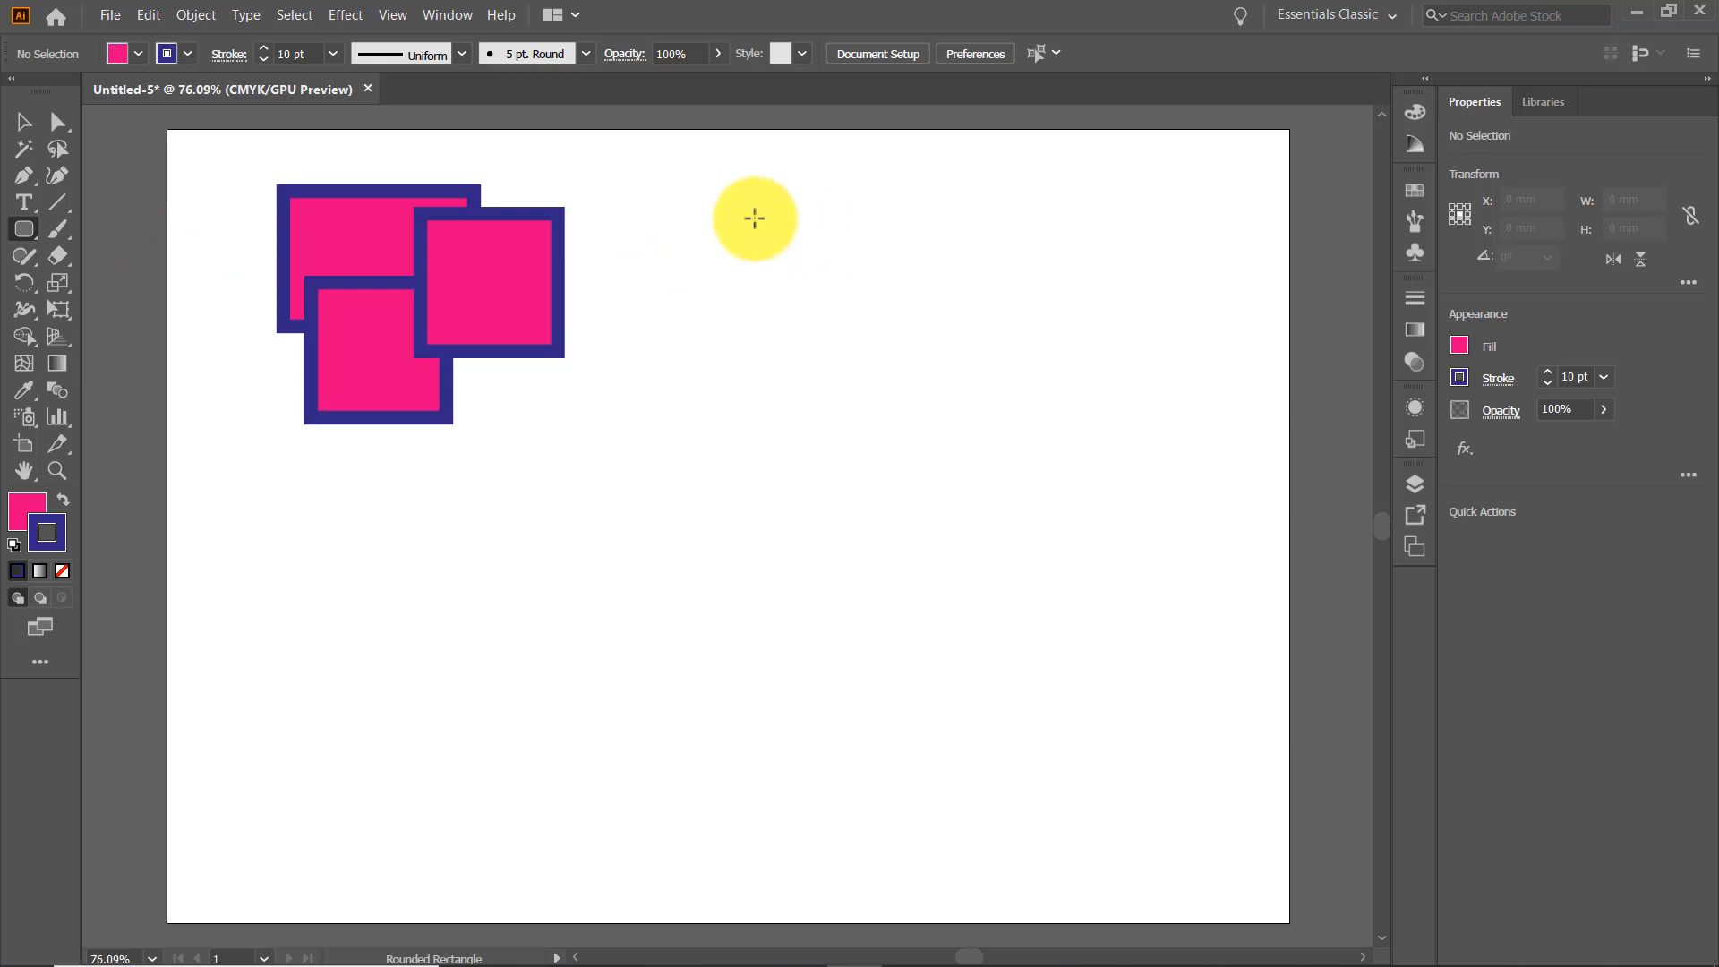
mouse_move(728, 230)
left_mouse_down()
mouse_move(725, 277)
mouse_move(764, 319)
mouse_move(957, 320)
mouse_move(963, 291)
left_mouse_up()
key("Up")
key("Up")
key("Up")
key("Up")
key("Up")
key("Up")
key("Up")
key("Up")
key("Up")
key("Up")
key("Up")
key("Up")
key("Up")
key("Up")
key("Up")
key("Up")
key("Up")
key("Up")
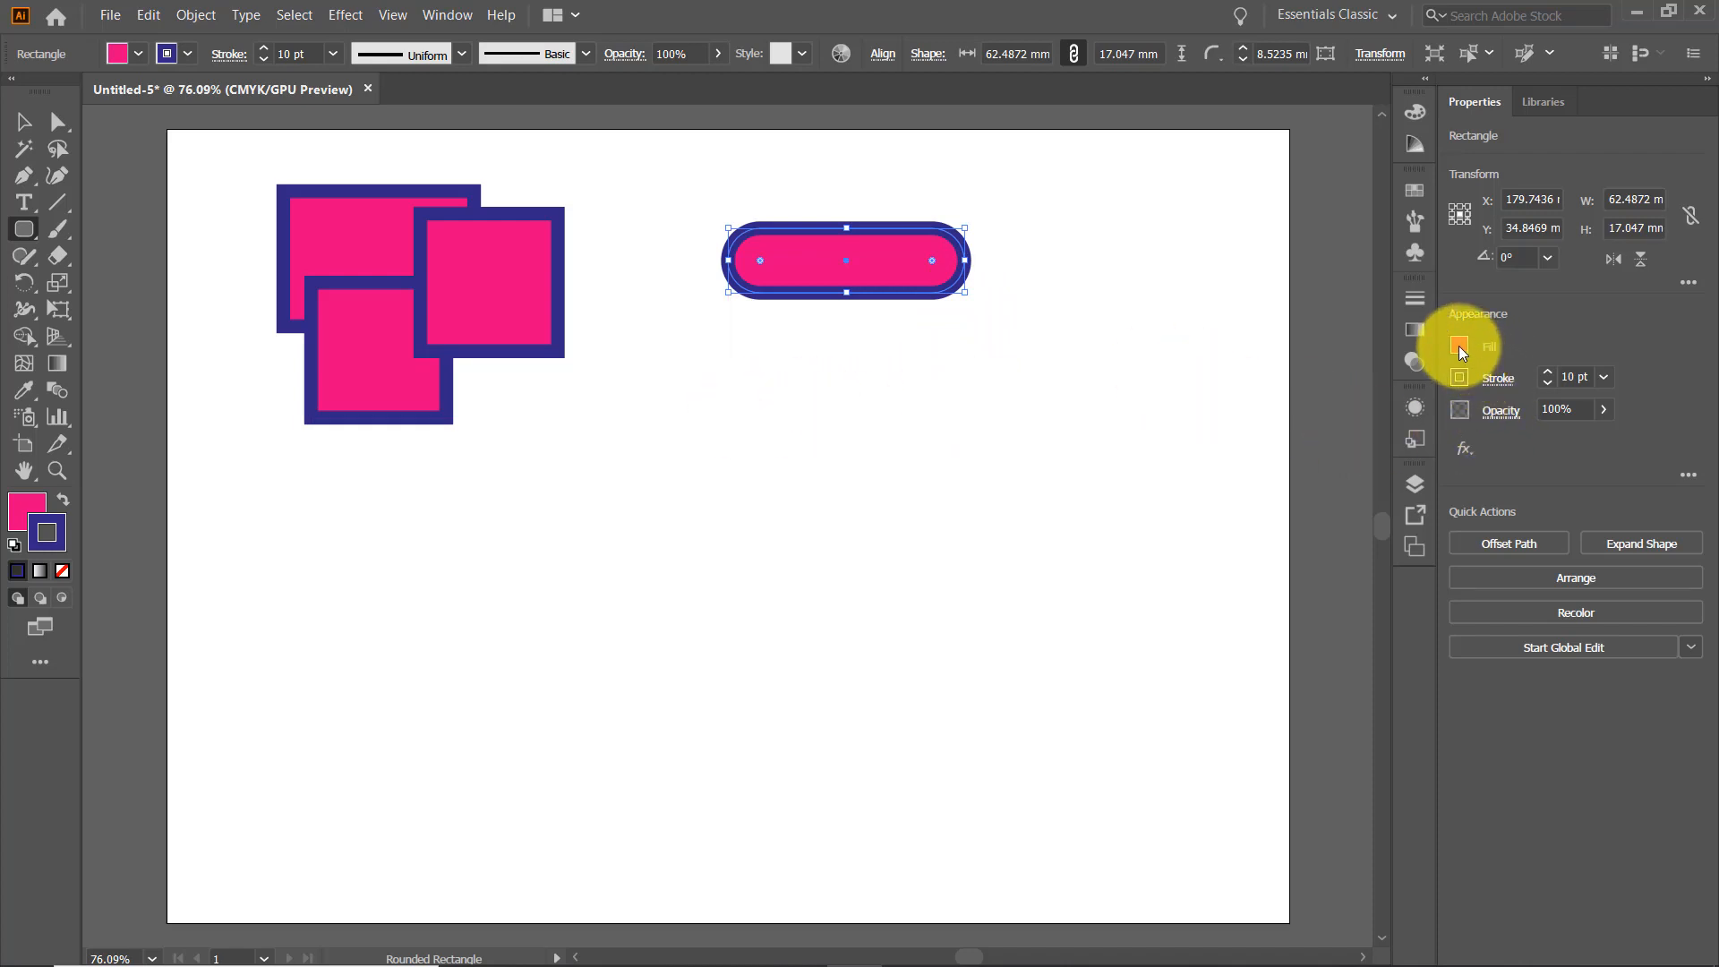
Draw a second rounded rectangle about 63 by 24 mm below the first, reducing its corner radius to about 0.35 mm.
mouse_move(749, 357)
left_mouse_down()
mouse_move(764, 411)
mouse_move(979, 453)
mouse_move(988, 418)
mouse_move(988, 442)
left_mouse_up()
key("Down")
key("Down")
key("Down")
key("Down")
key("Down")
key("Down")
key("Down")
key("Down")
key("Down")
key("Down")
key("Down")
key("Down")
key("Down")
key("Down")
key("Down")
key("Down")
key("Down")
key("Down")
key("Down")
key("Down")
key("Down")
key("Down")
key("Down")
key("Down")
key("Down")
key("Down")
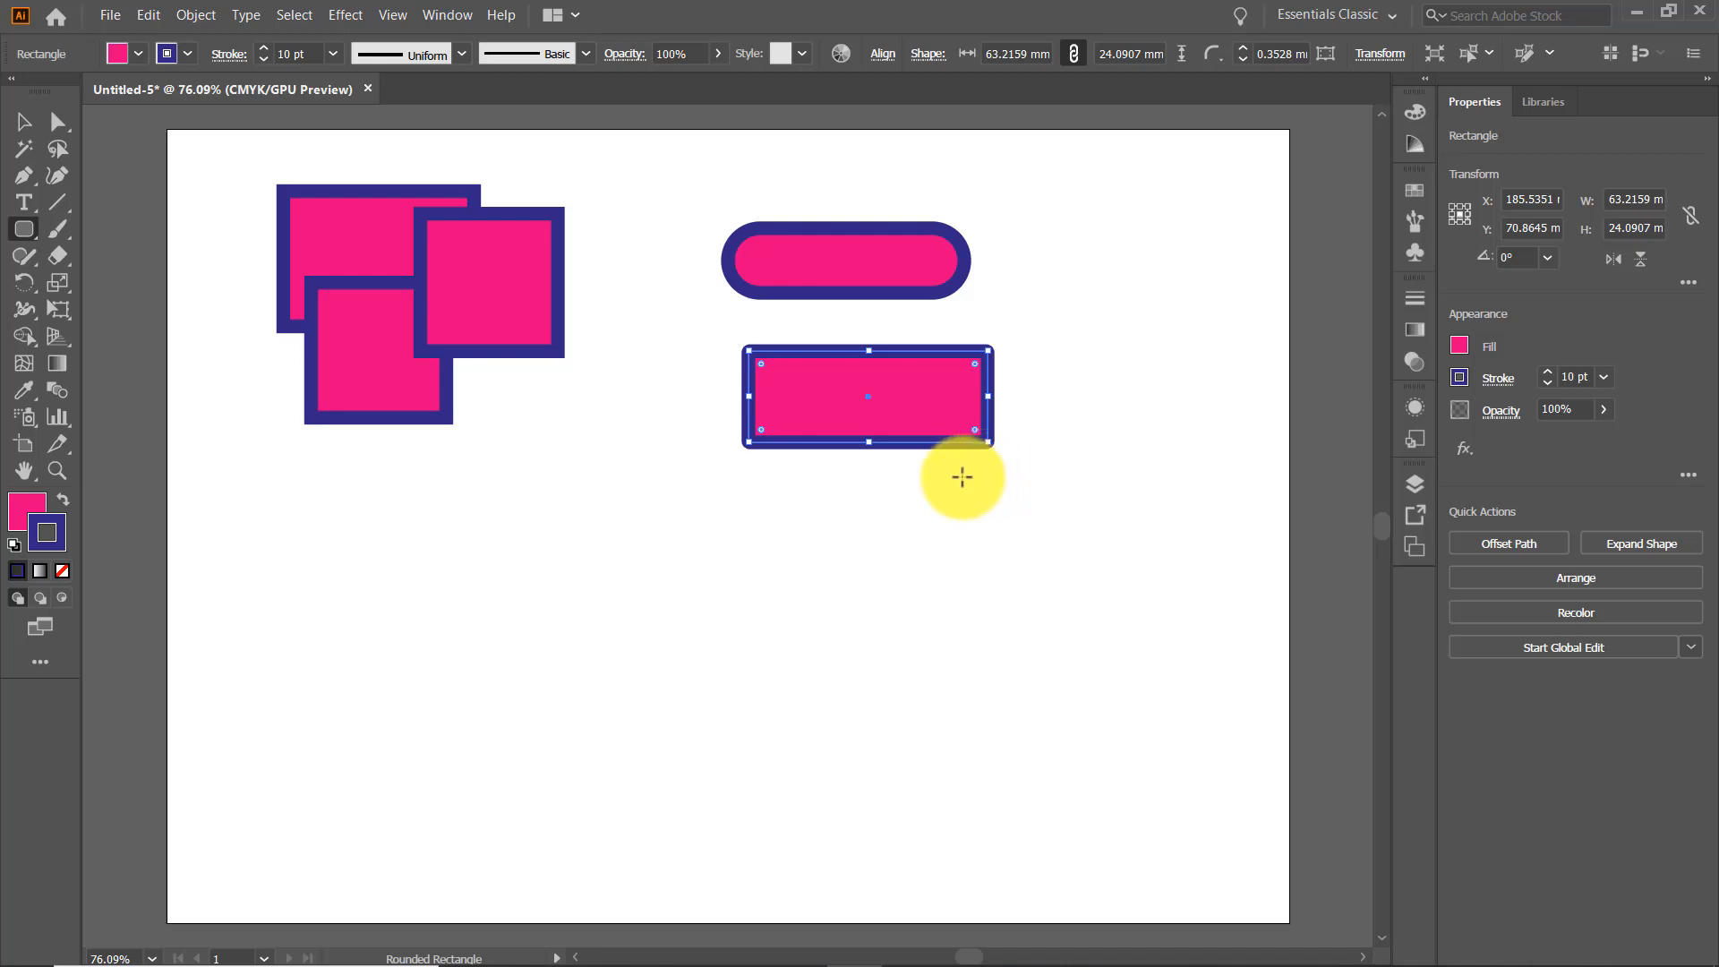
Draw a nearly circular ellipse about 36 by 34 mm below the group of overlapping squares.
left_click_drag(34, 236, 126, 288)
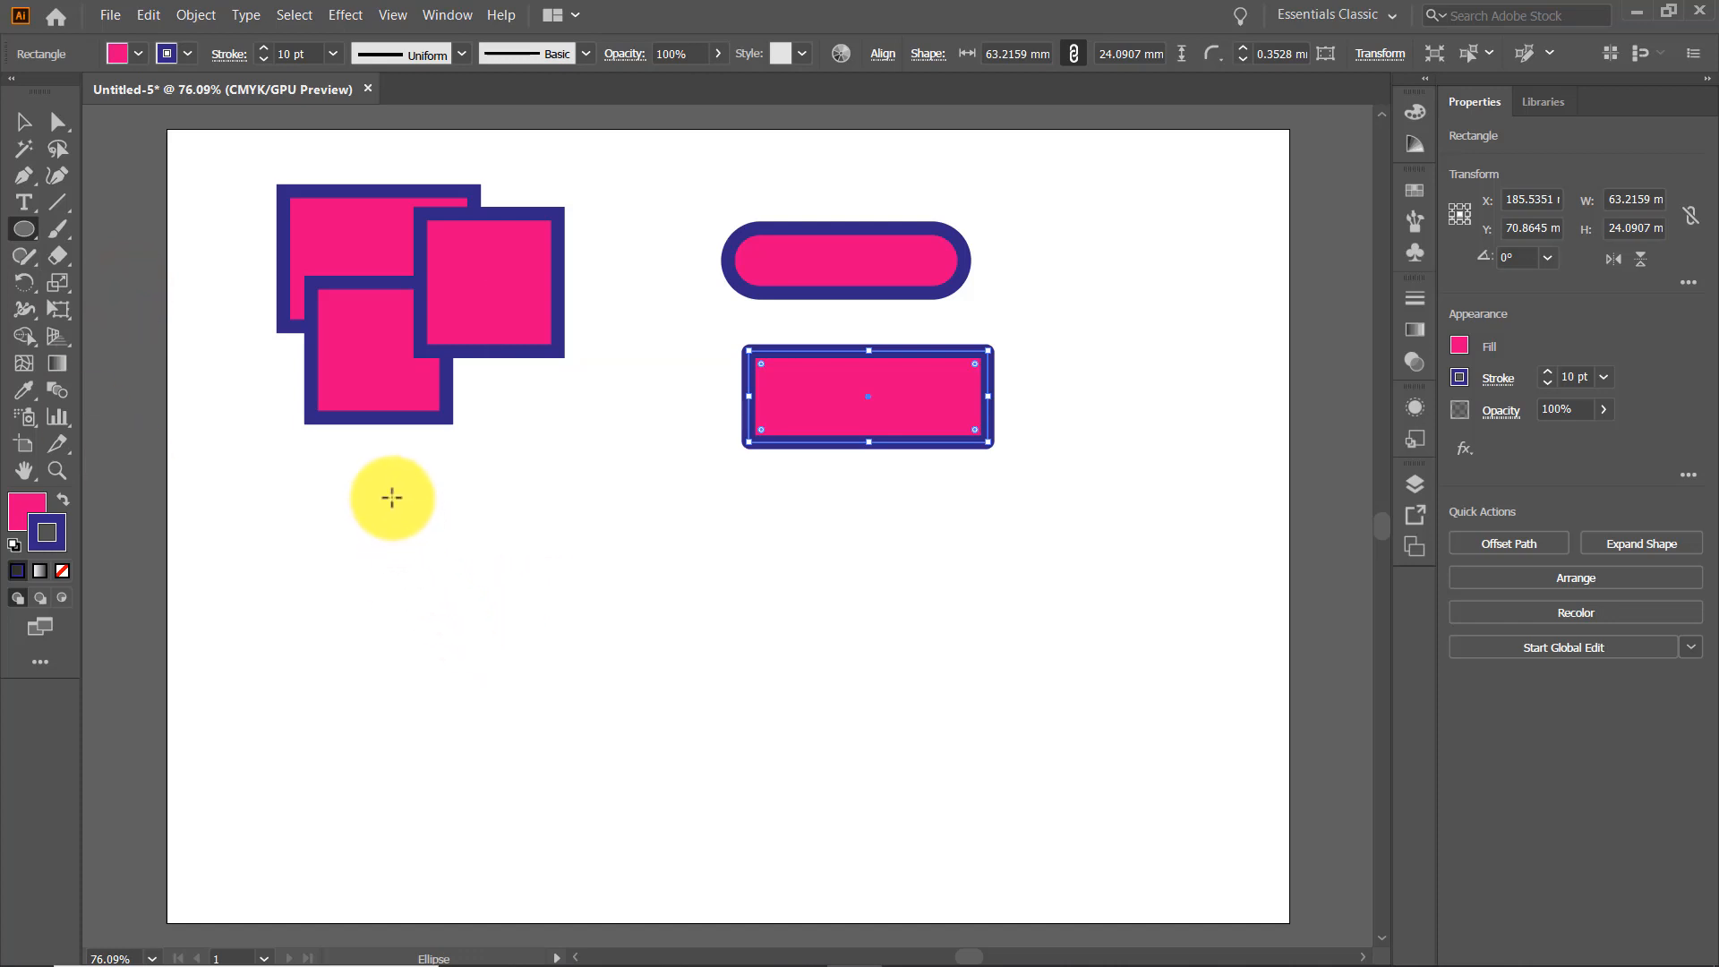
left_click_drag(392, 497, 469, 629)
left_click_drag(493, 630, 527, 629)
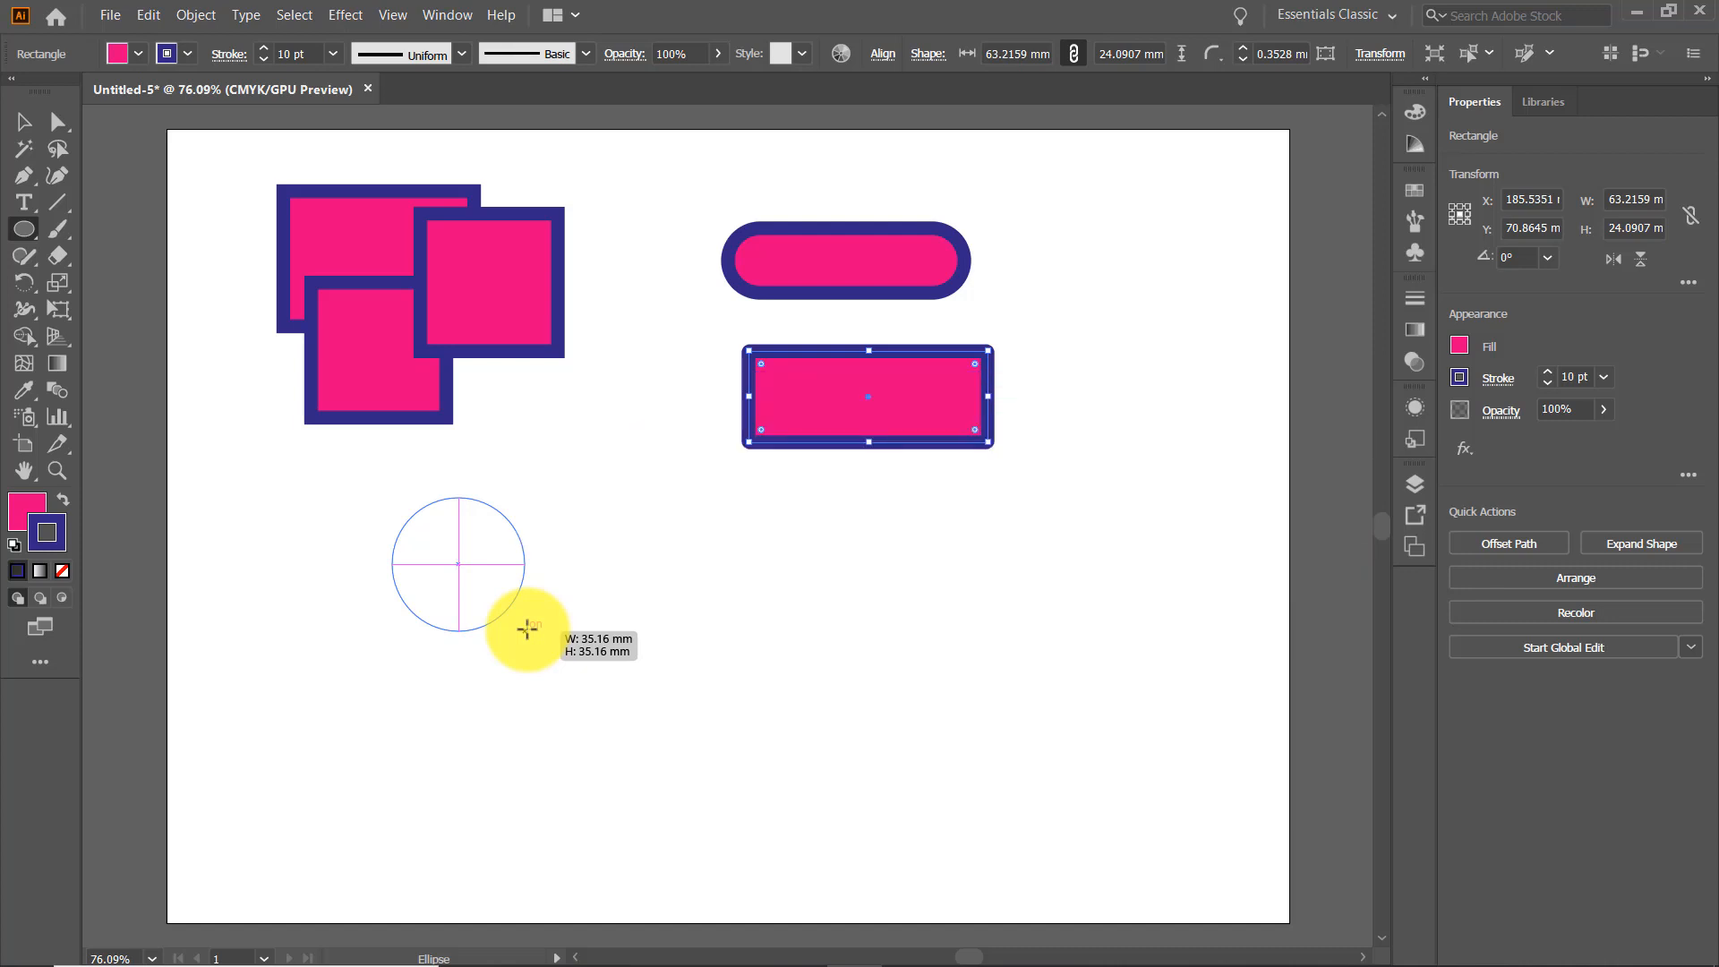
left_click_drag(528, 629, 528, 627)
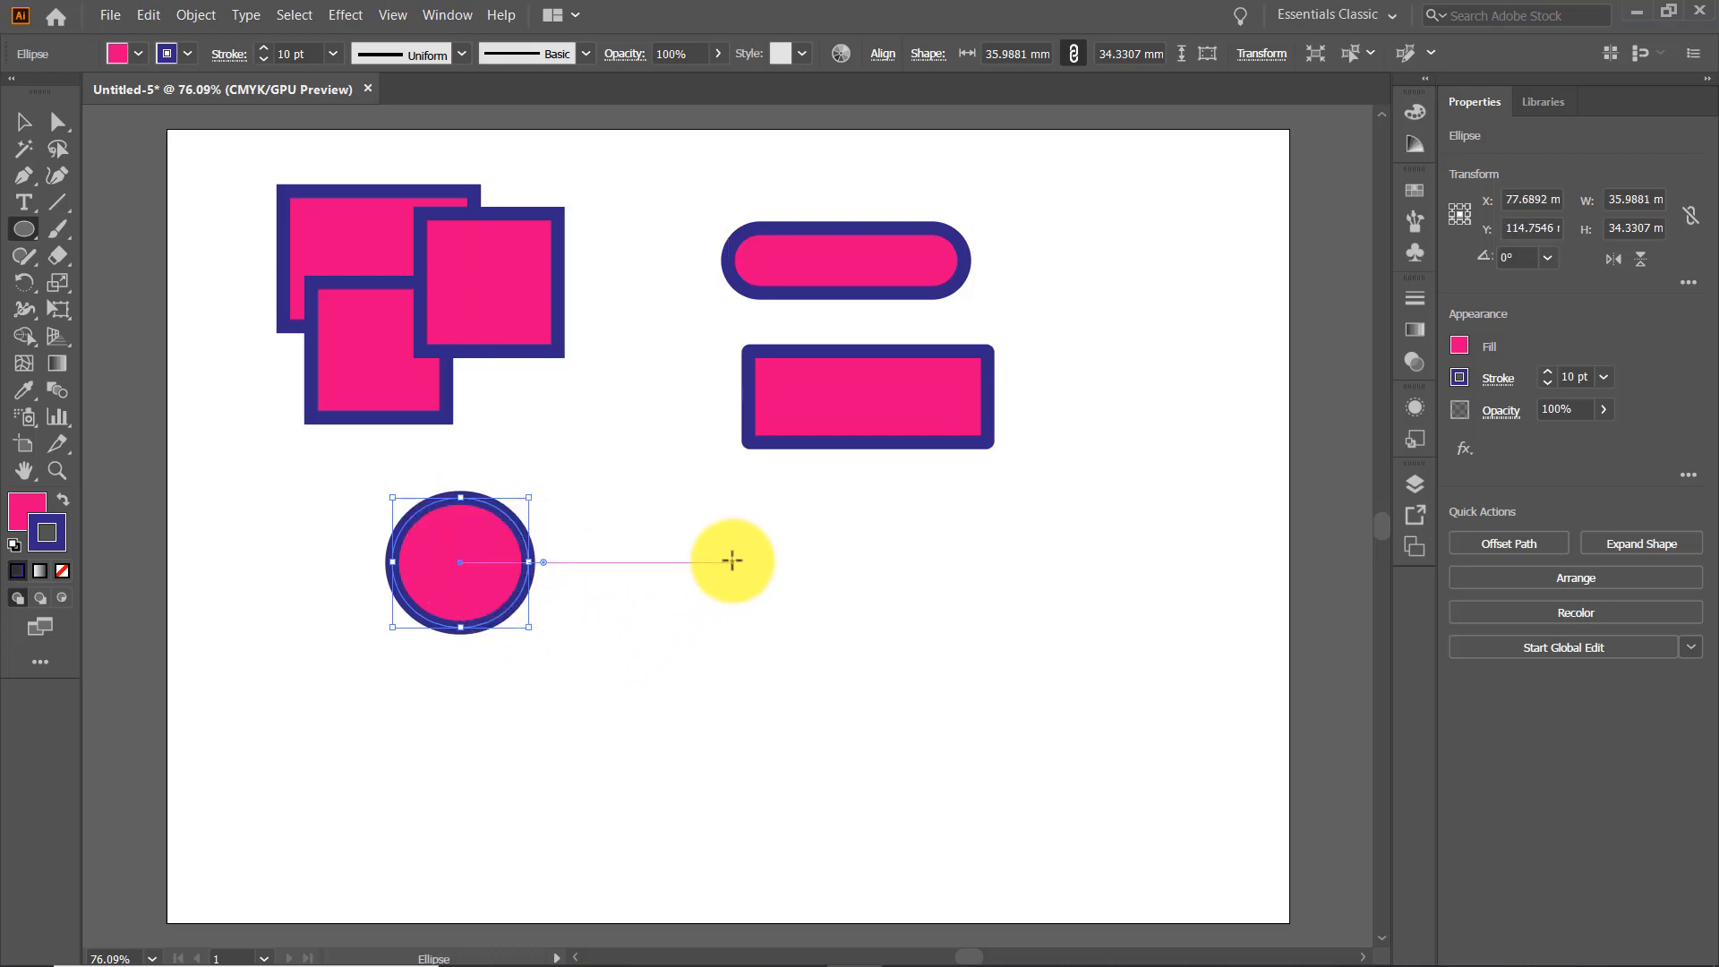
Draw a perfect circle about 60 mm across and place it overlapping the lower part of the small ellipse, with their centres vertically aligned.
mouse_move(692, 546)
left_mouse_down()
mouse_move(746, 646)
mouse_move(848, 704)
mouse_move(873, 684)
mouse_move(845, 641)
mouse_move(760, 581)
mouse_move(785, 568)
mouse_move(919, 625)
left_mouse_up()
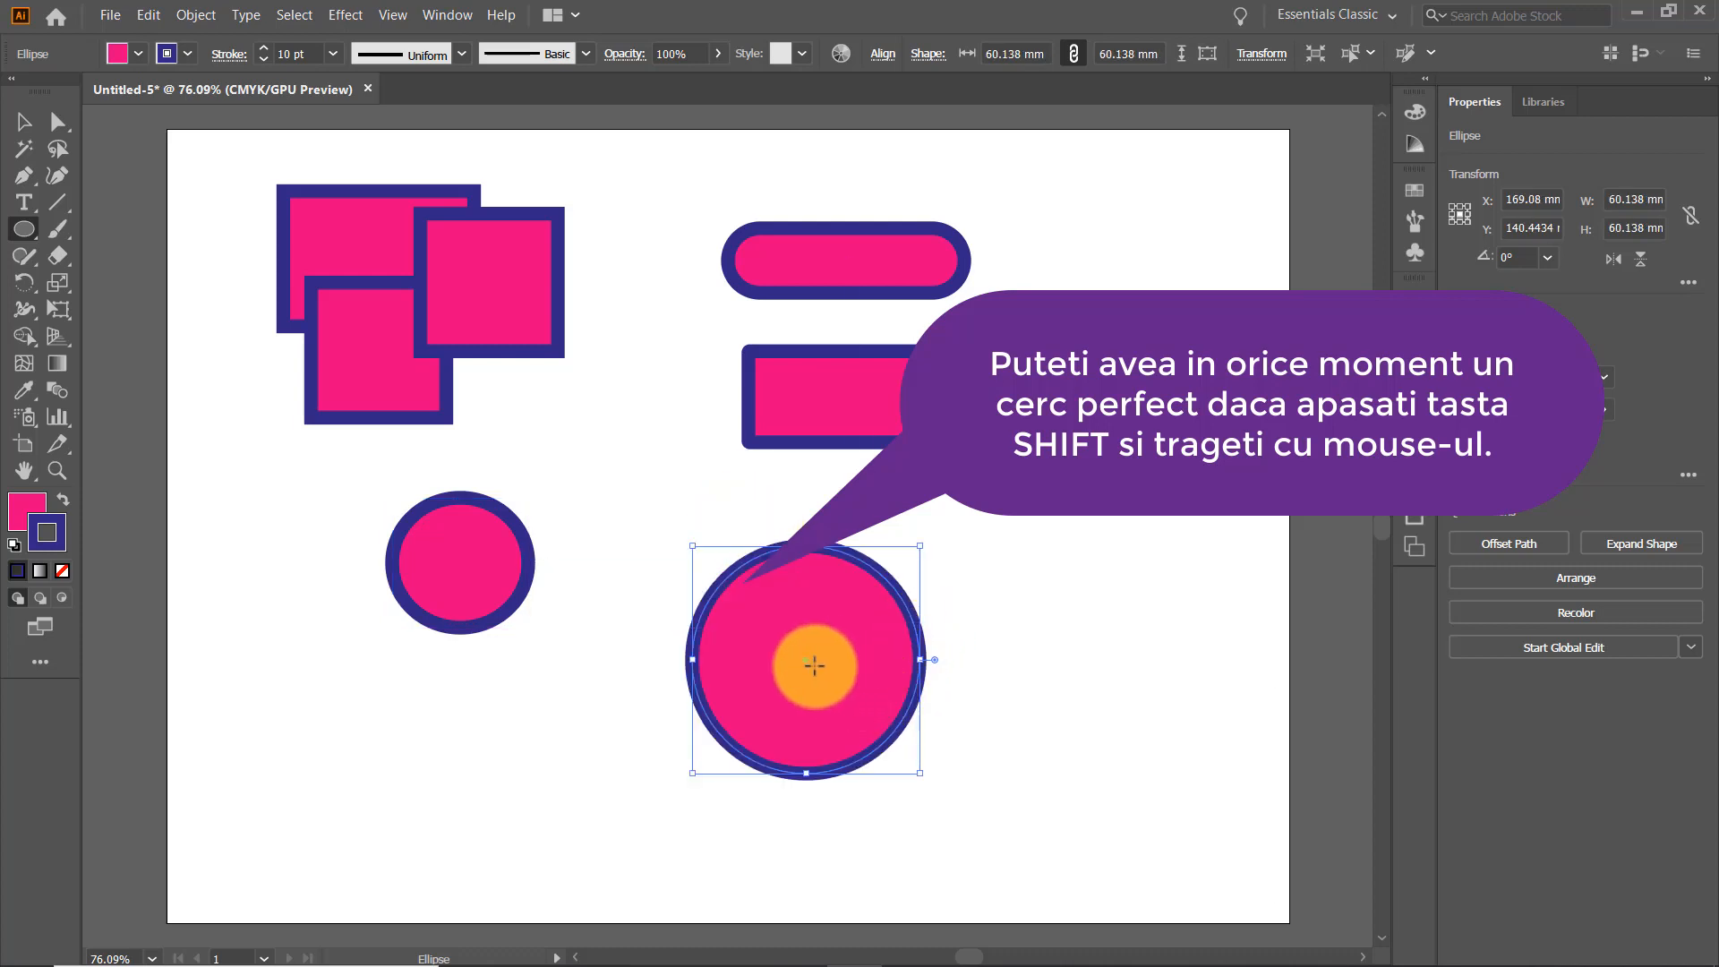
left_click_drag(808, 660, 462, 683)
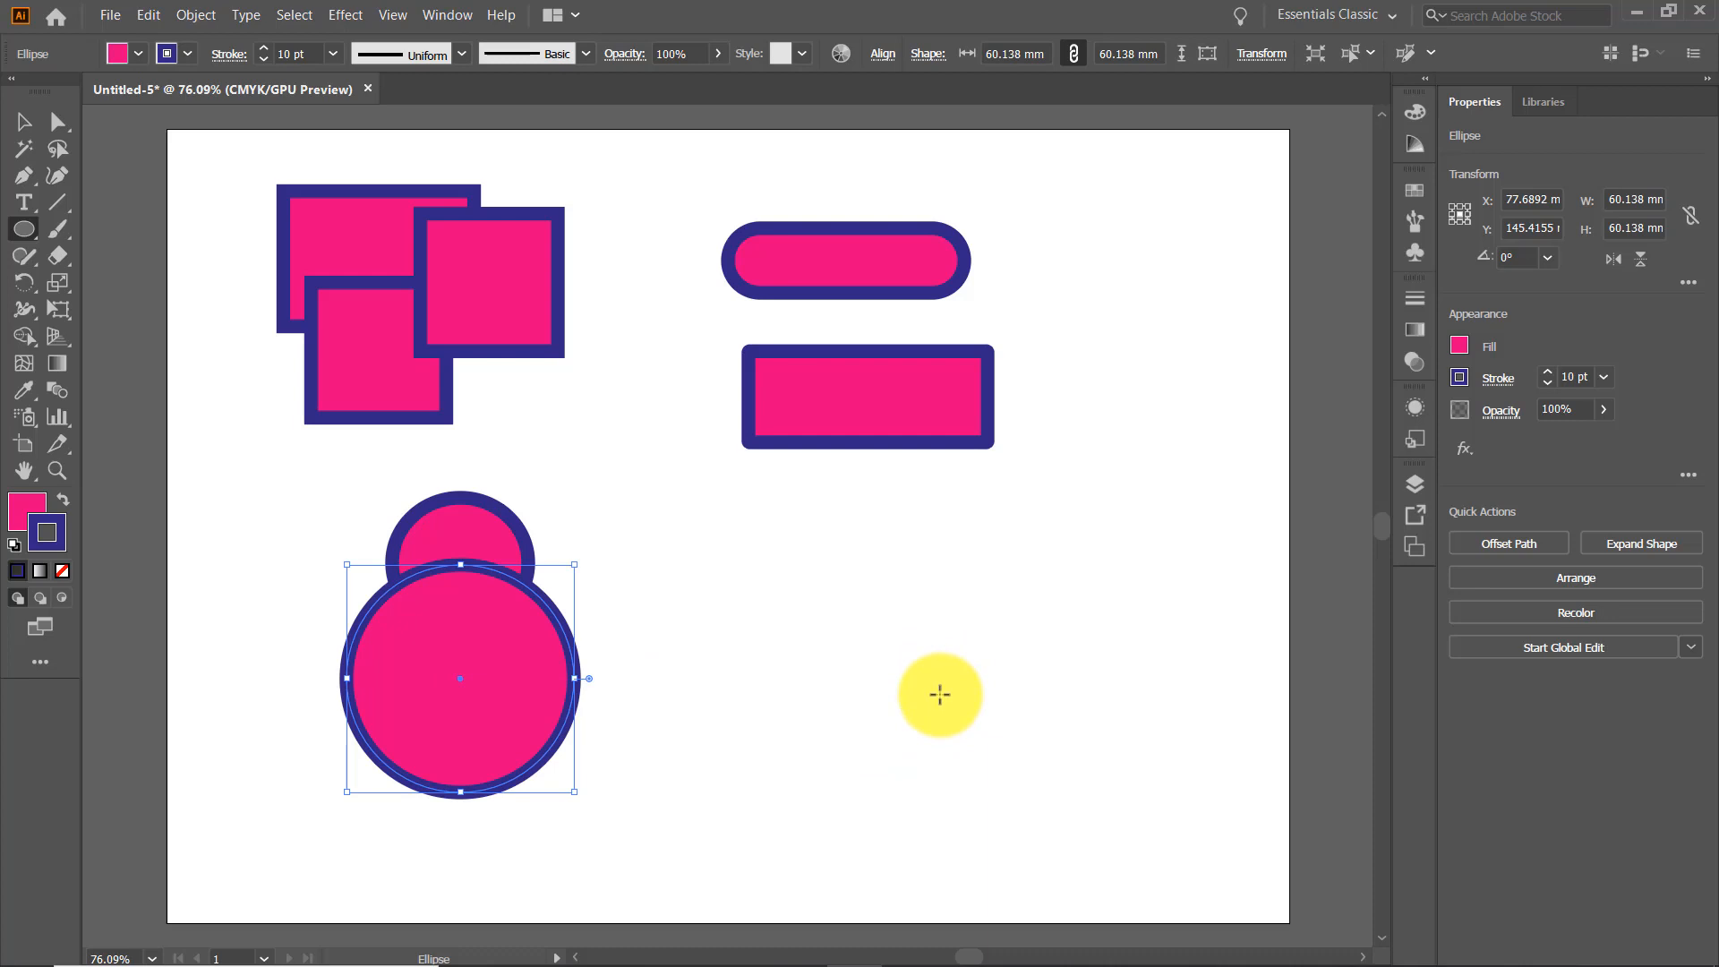
Draw an ellipse about 37 by 30 mm overlapping the lower edge of the second rounded rectangle, centred on it.
mouse_move(817, 557)
left_mouse_down()
mouse_move(859, 627)
mouse_move(956, 672)
mouse_move(1027, 602)
mouse_move(1105, 465)
mouse_move(1144, 284)
mouse_move(760, 272)
mouse_move(619, 416)
mouse_move(752, 740)
mouse_move(1194, 461)
mouse_move(594, 223)
mouse_move(684, 286)
mouse_move(1117, 448)
mouse_move(1010, 564)
mouse_move(949, 537)
mouse_move(938, 509)
left_mouse_up()
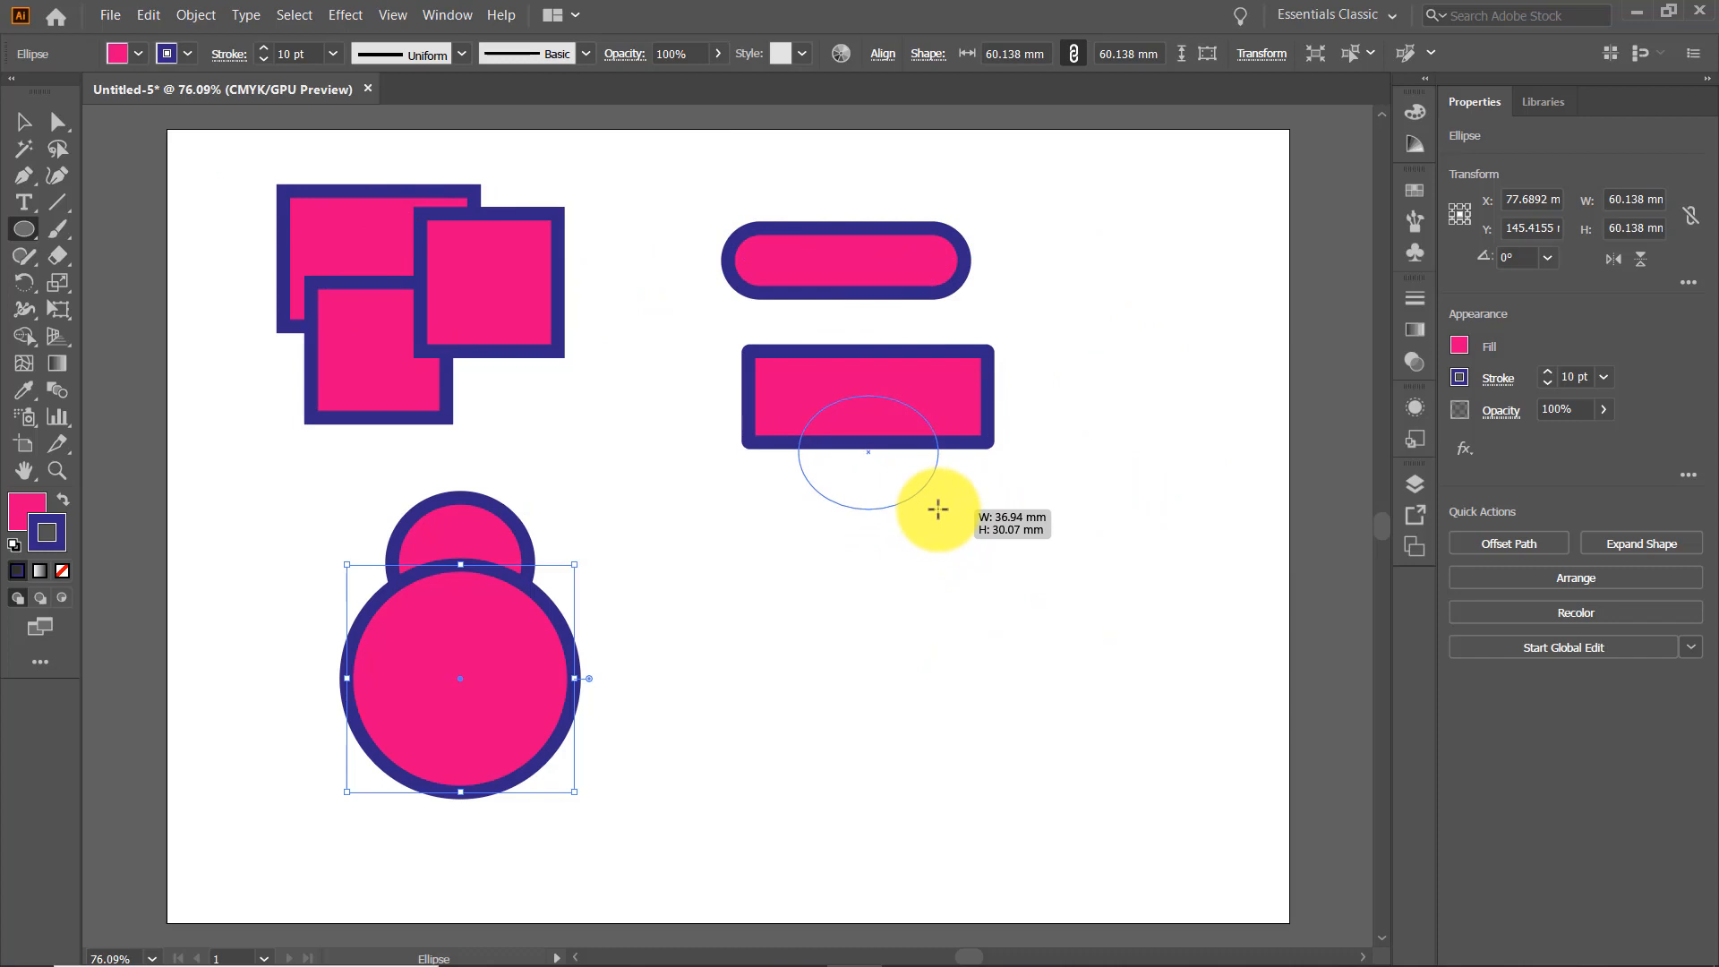
left_click_drag(938, 508, 938, 509)
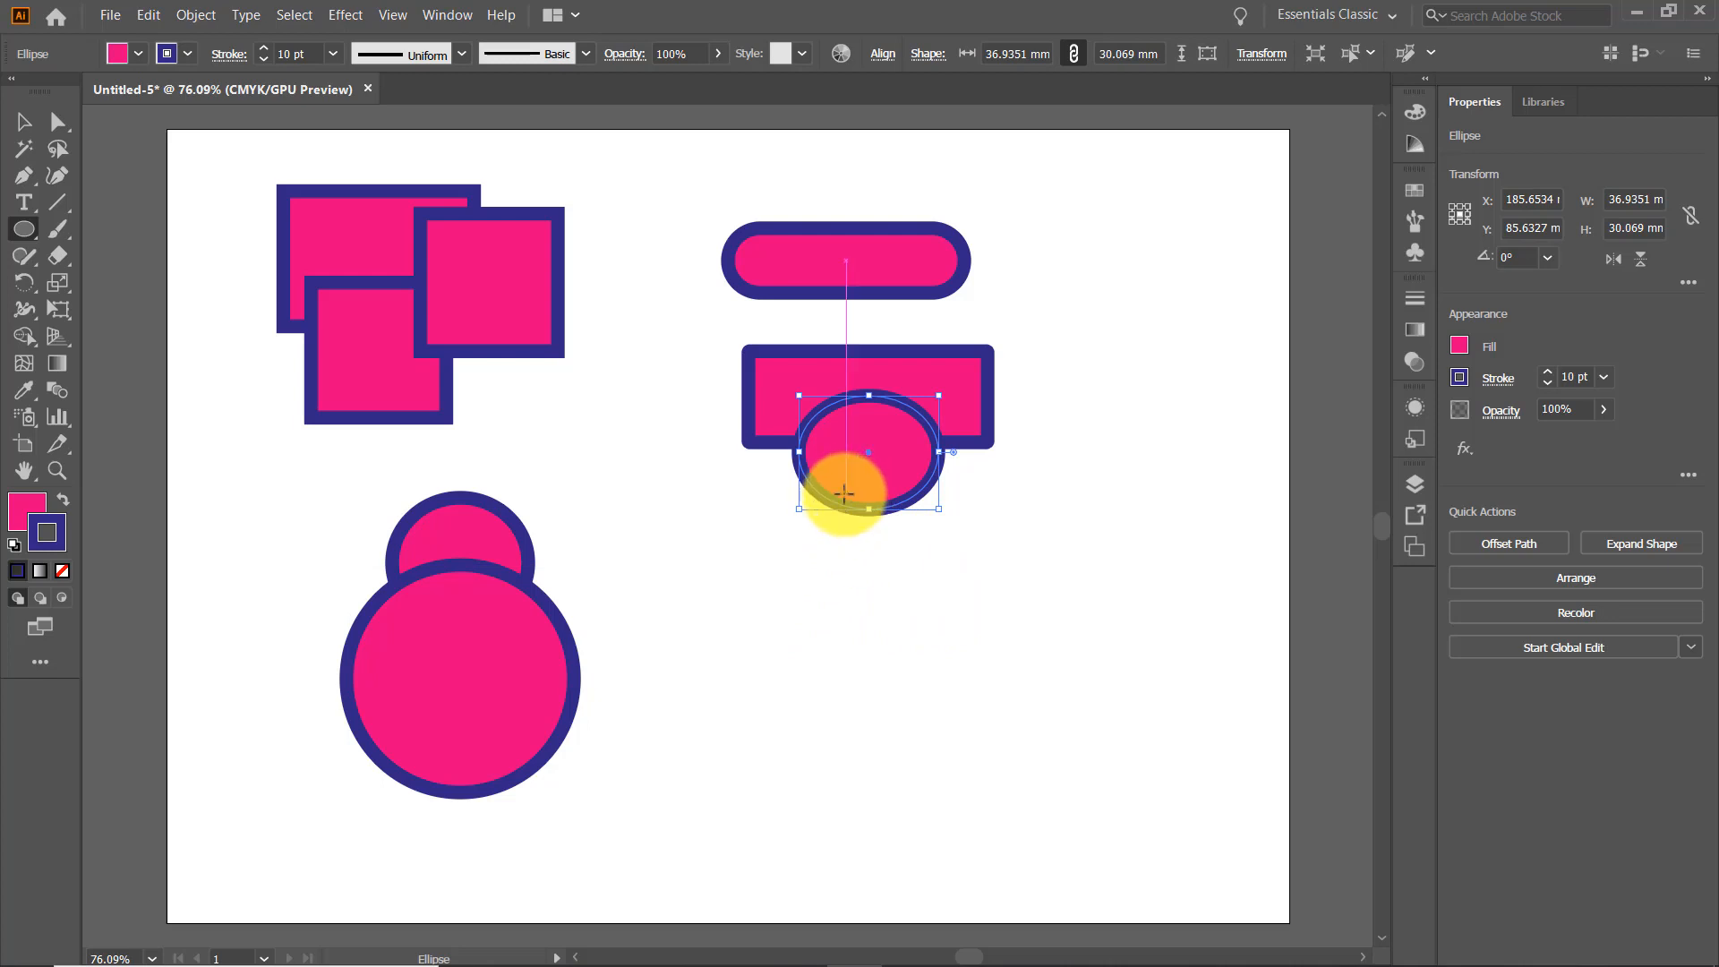
left_click_drag(787, 629, 932, 729)
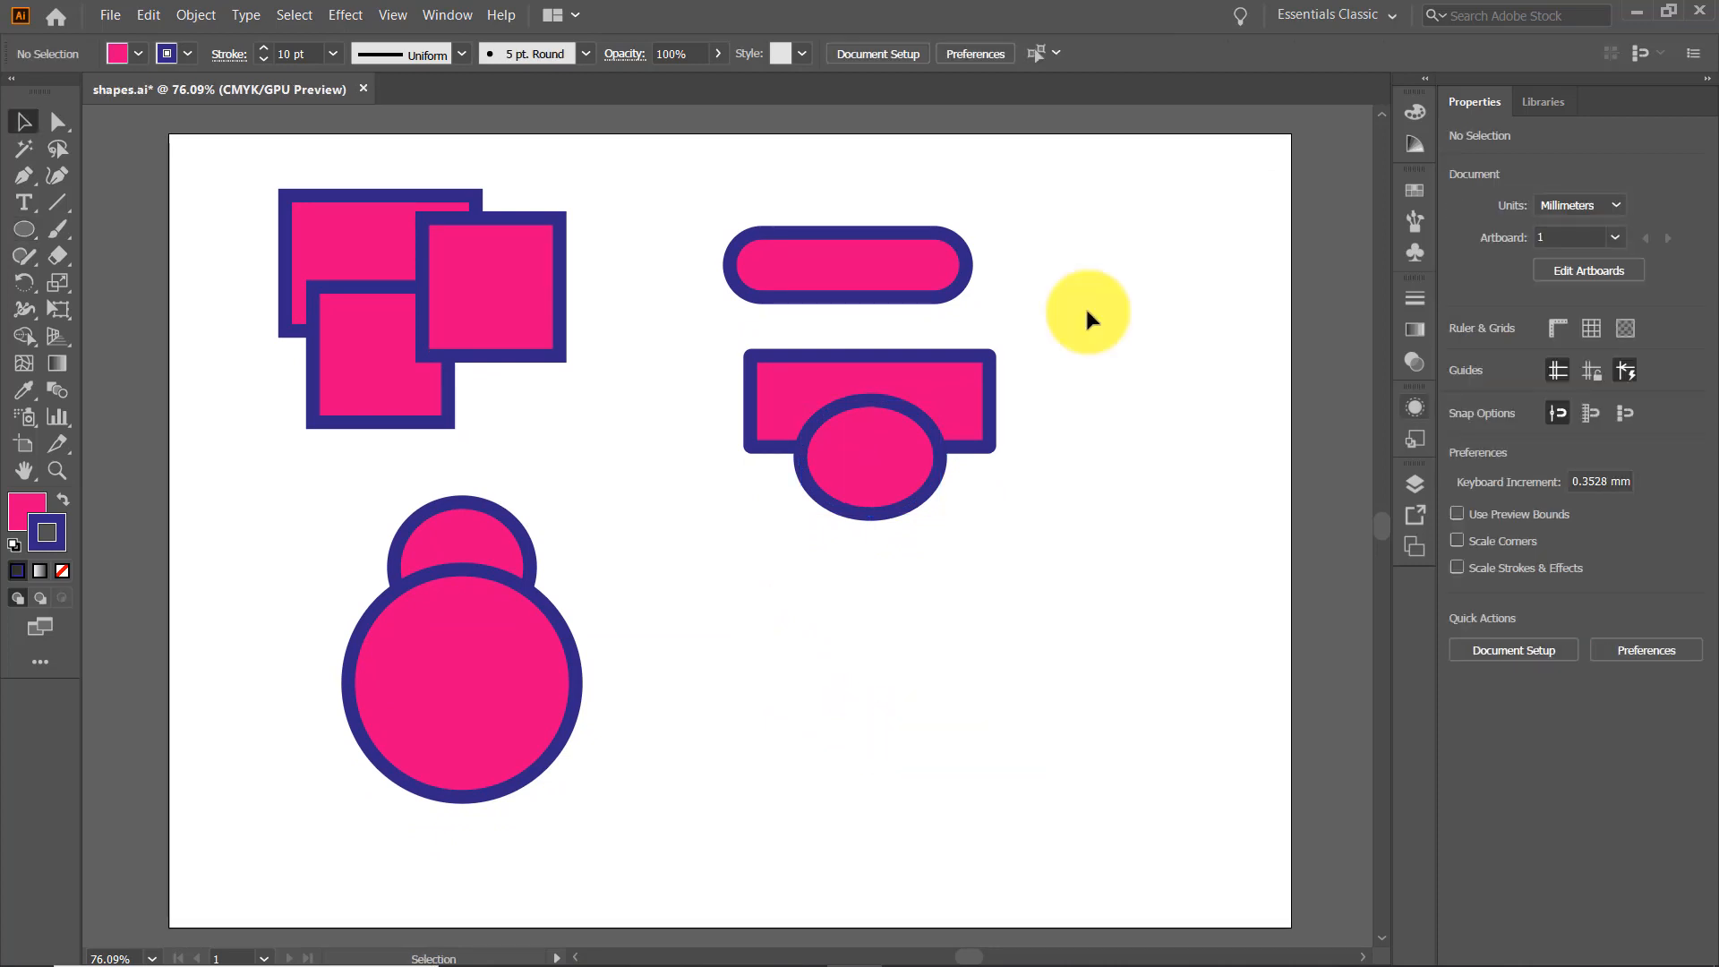
Draw a tilted pentagon about 56 by 55 mm with the Polygon tool, to the right of the large circle.
left_click(36, 236)
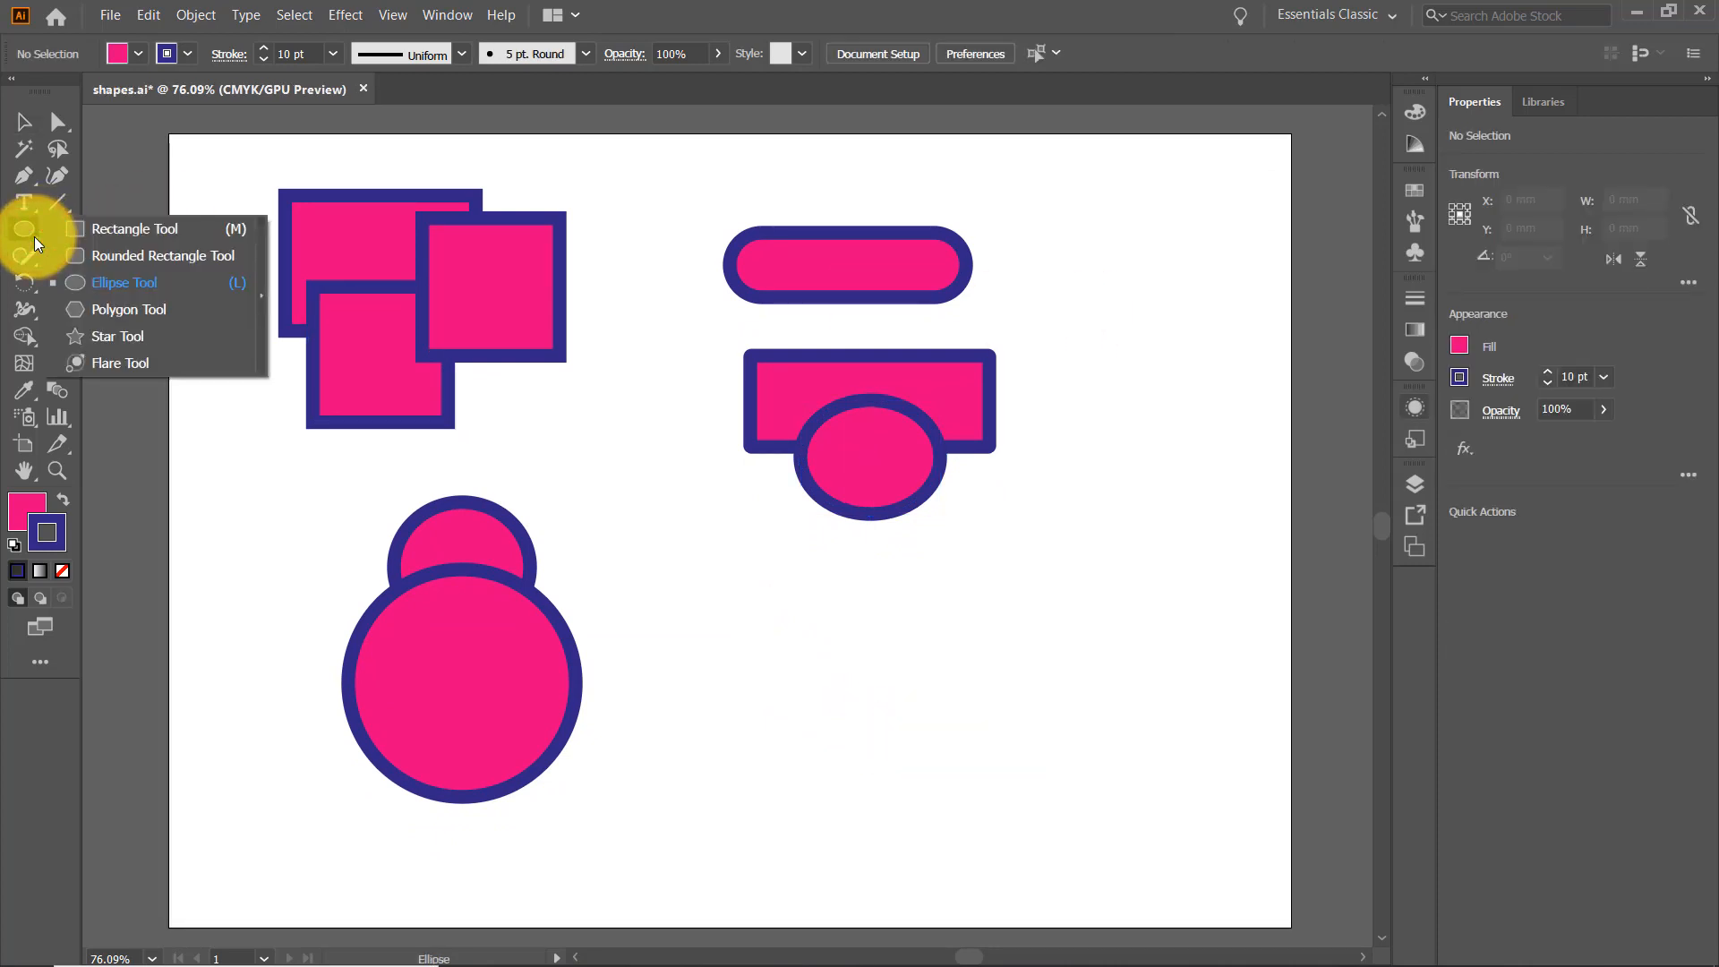
left_click(145, 305)
mouse_move(740, 602)
left_mouse_down()
mouse_move(775, 672)
mouse_move(812, 688)
left_mouse_up()
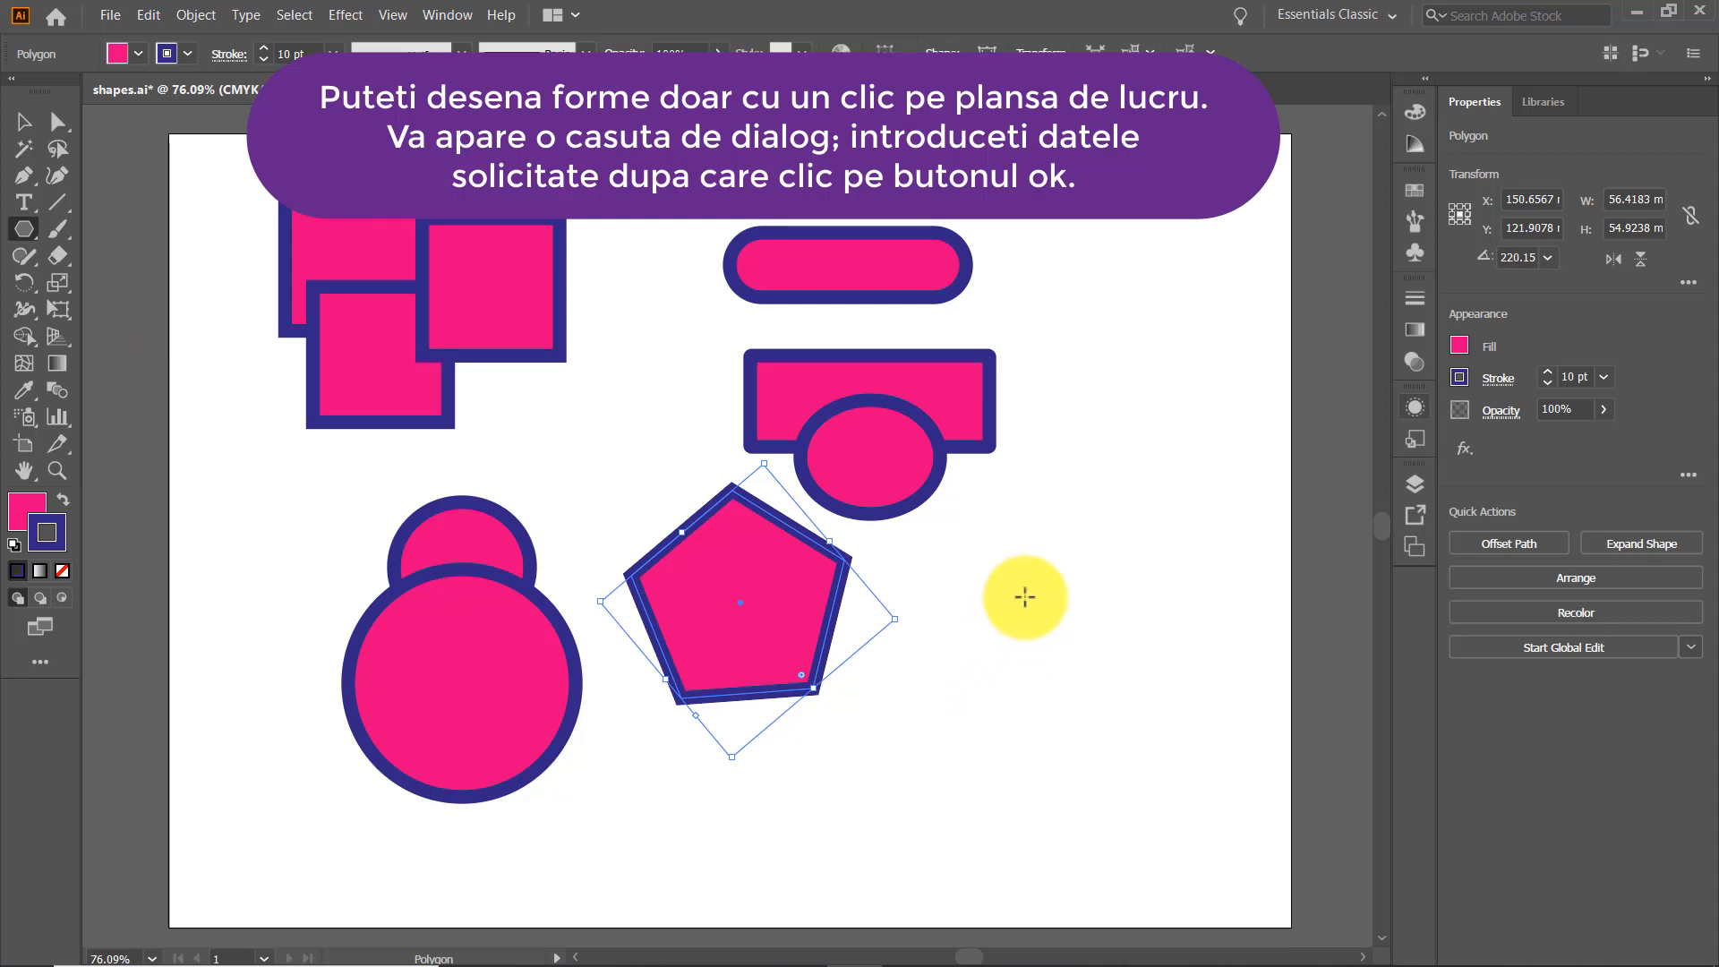
Create a 9-sided polygon with a 29.7391 mm radius to the right of the pentagon, and delete it.
left_click(1025, 597)
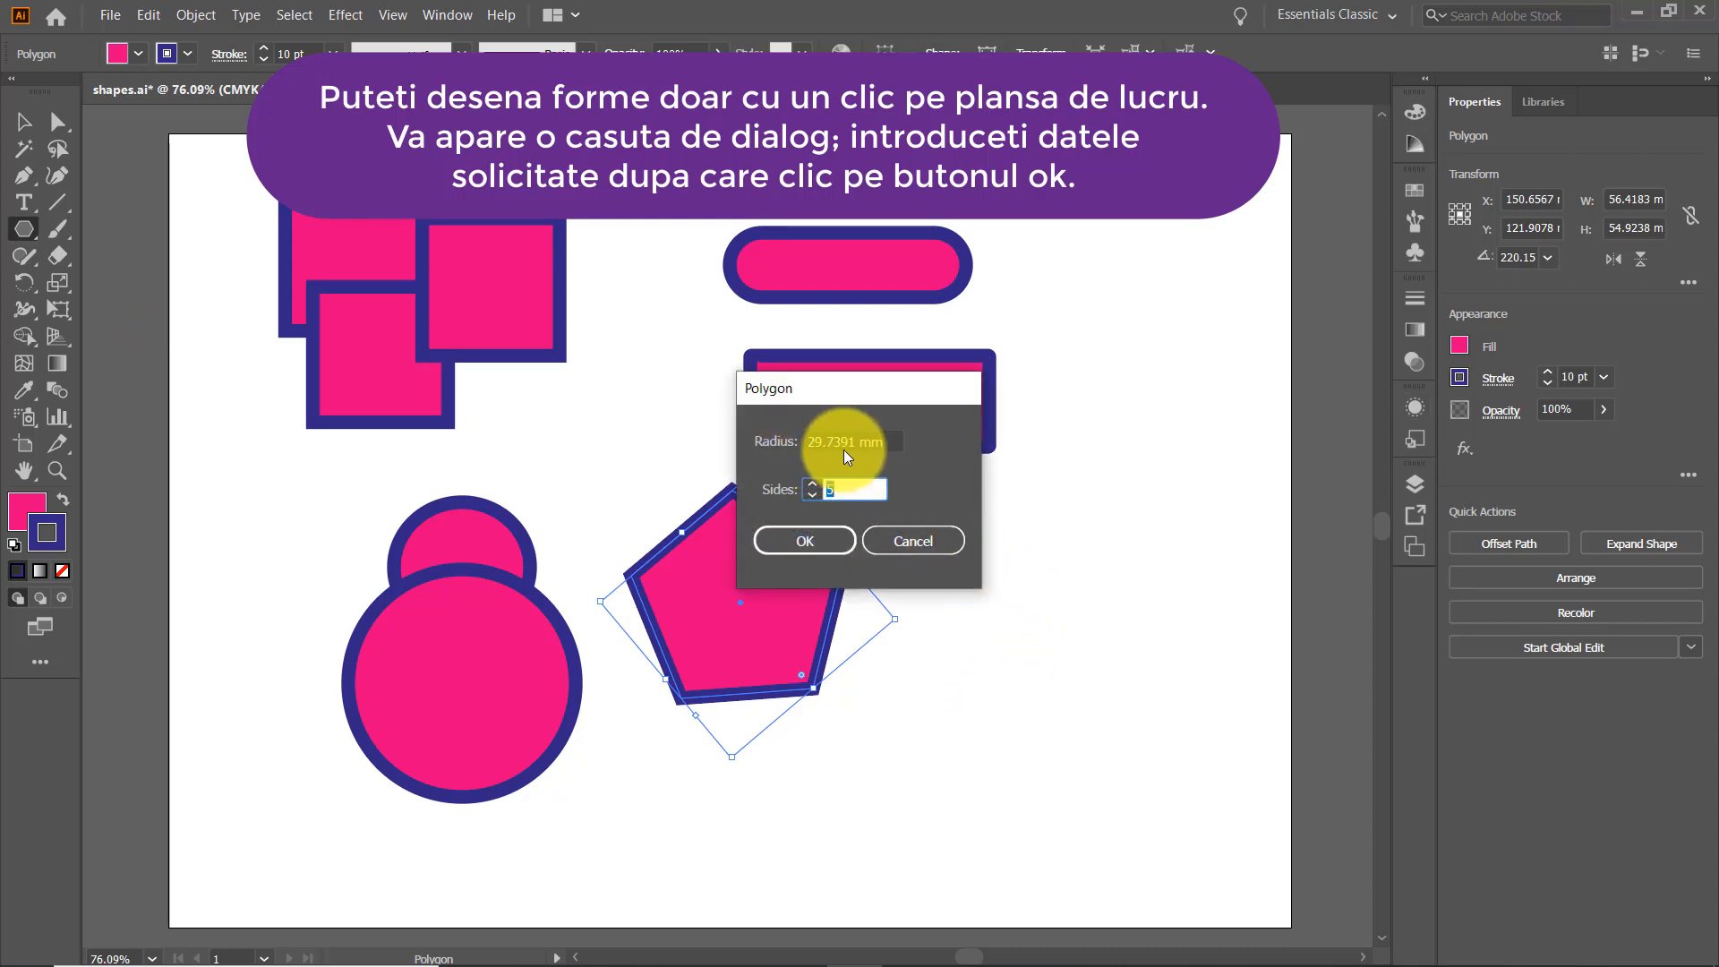
type("9")
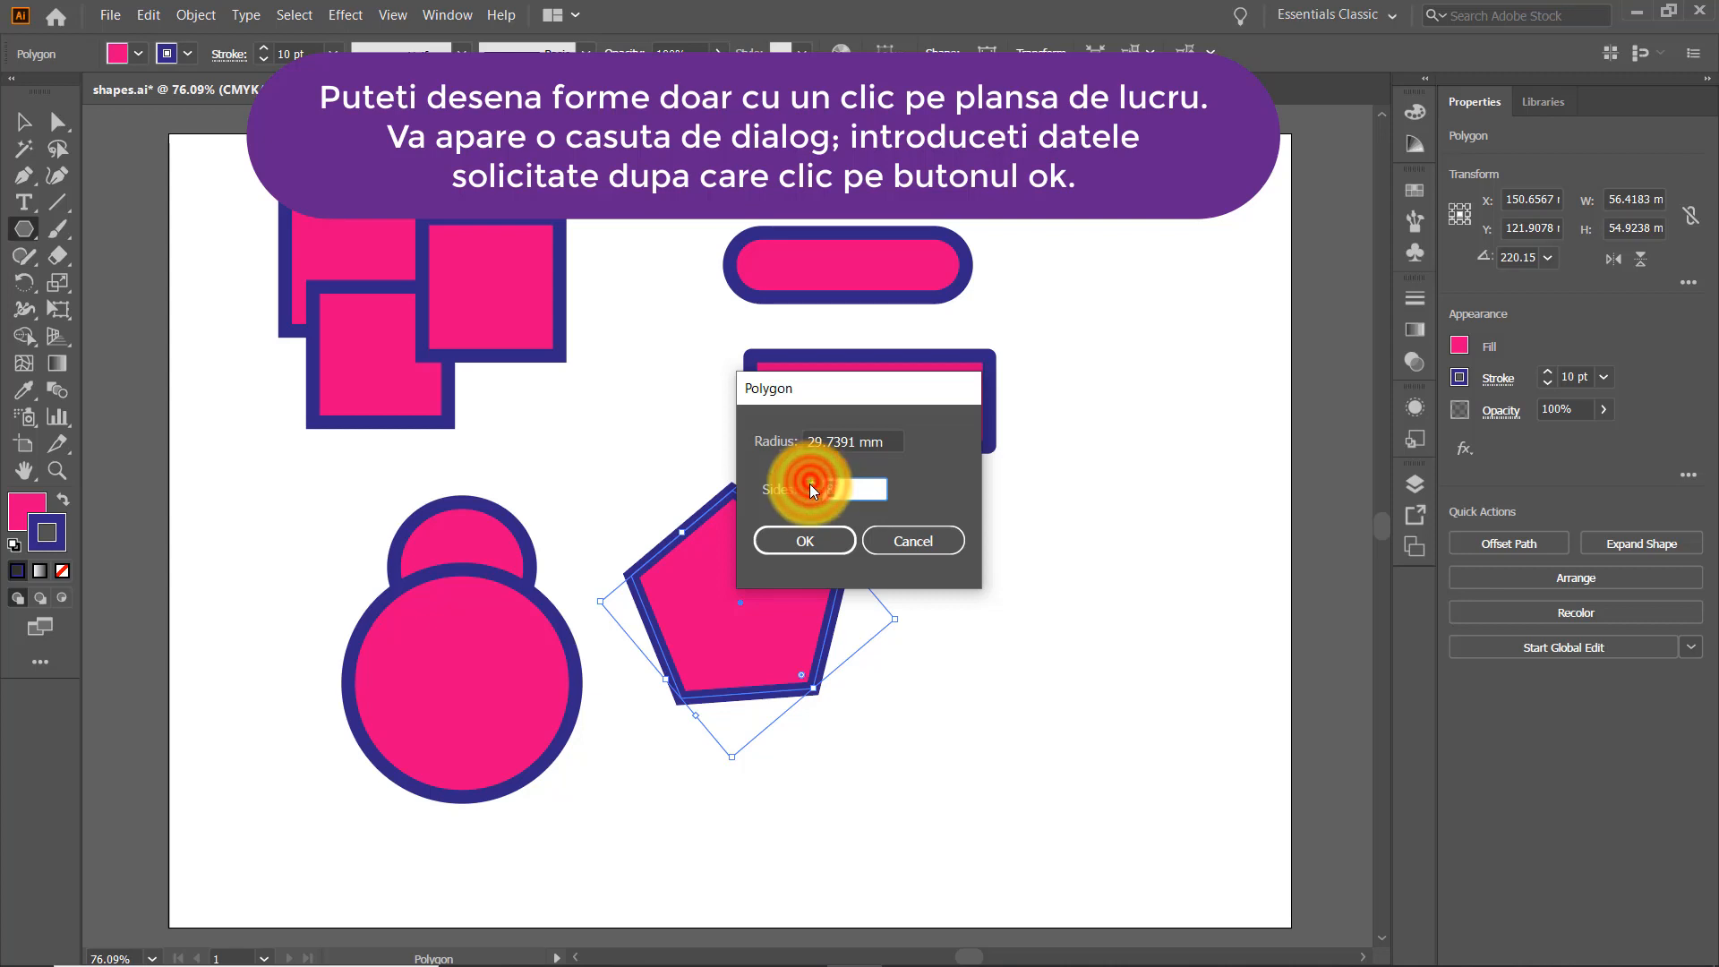
left_click(826, 536)
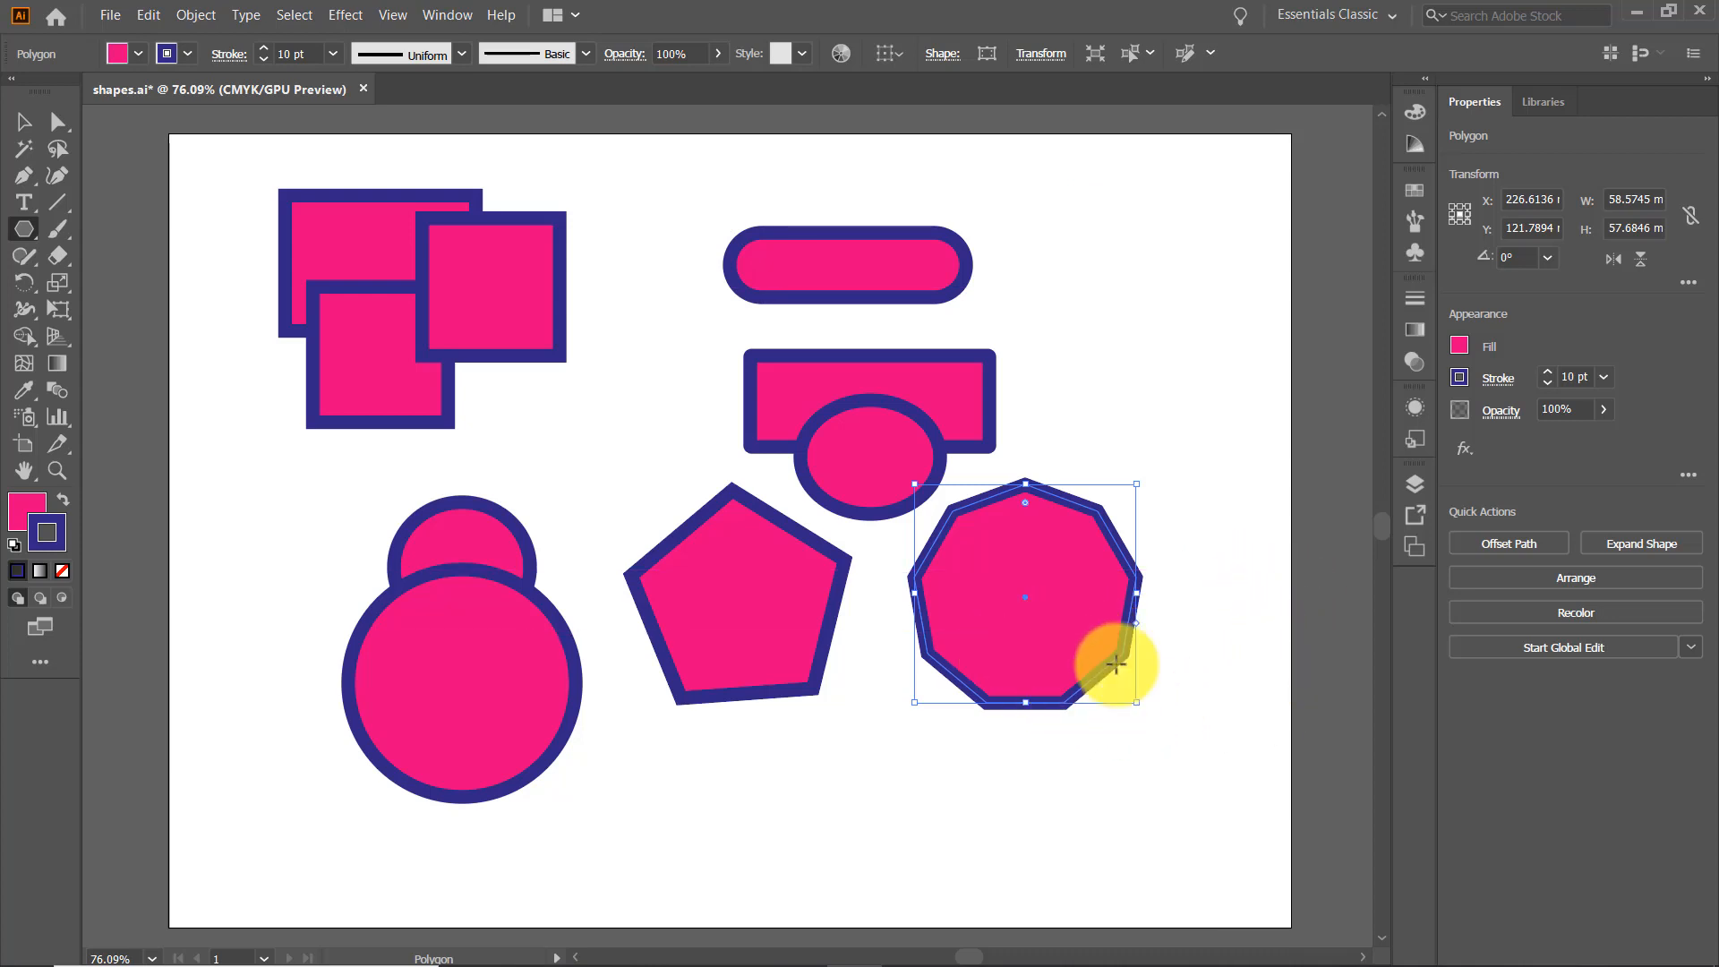
key("Delete")
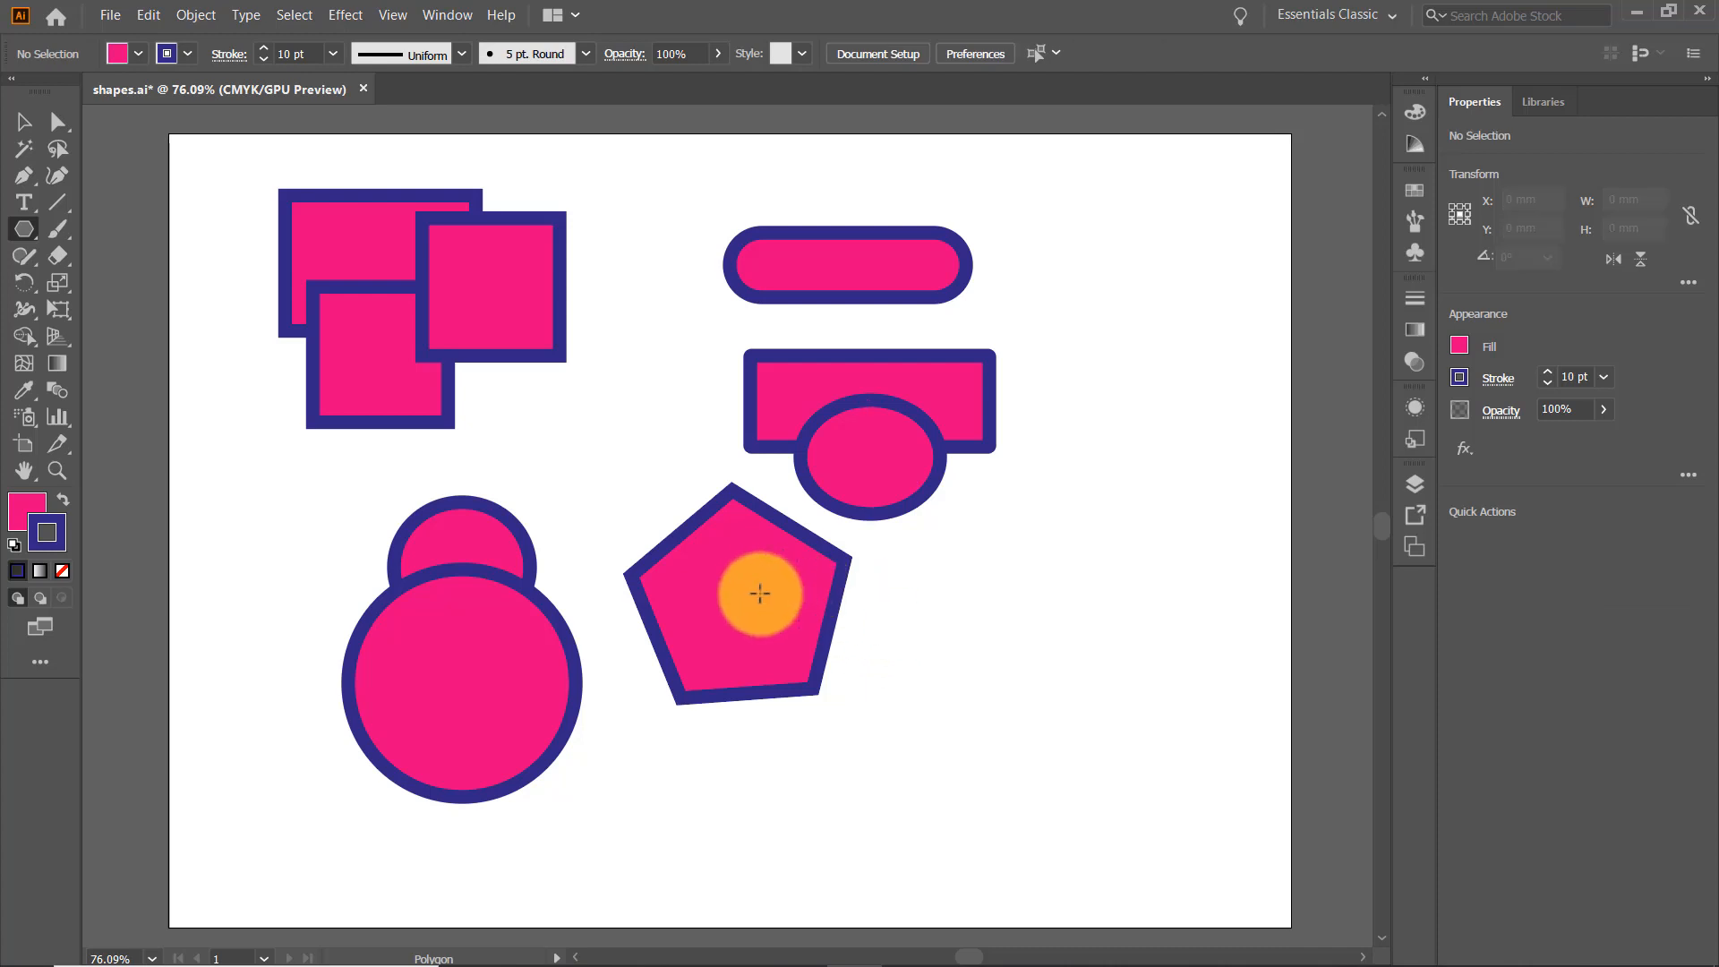
Select the pentagon and delete it.
left_click(715, 506)
left_click(910, 543)
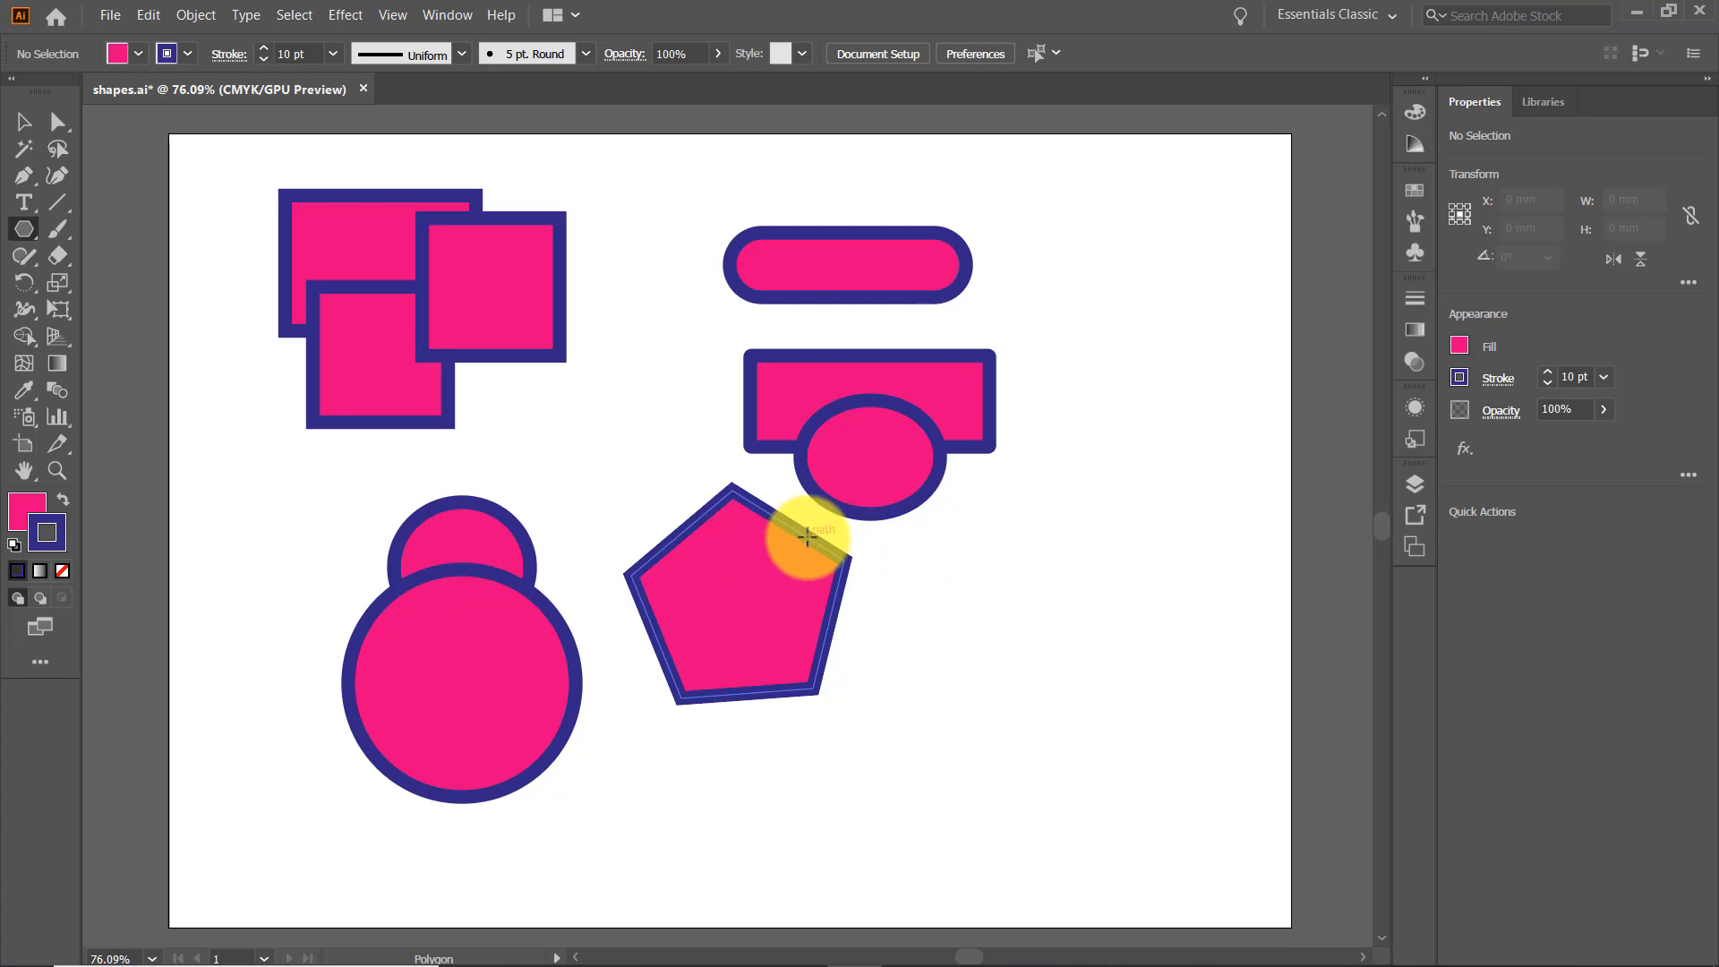
left_click(20, 122)
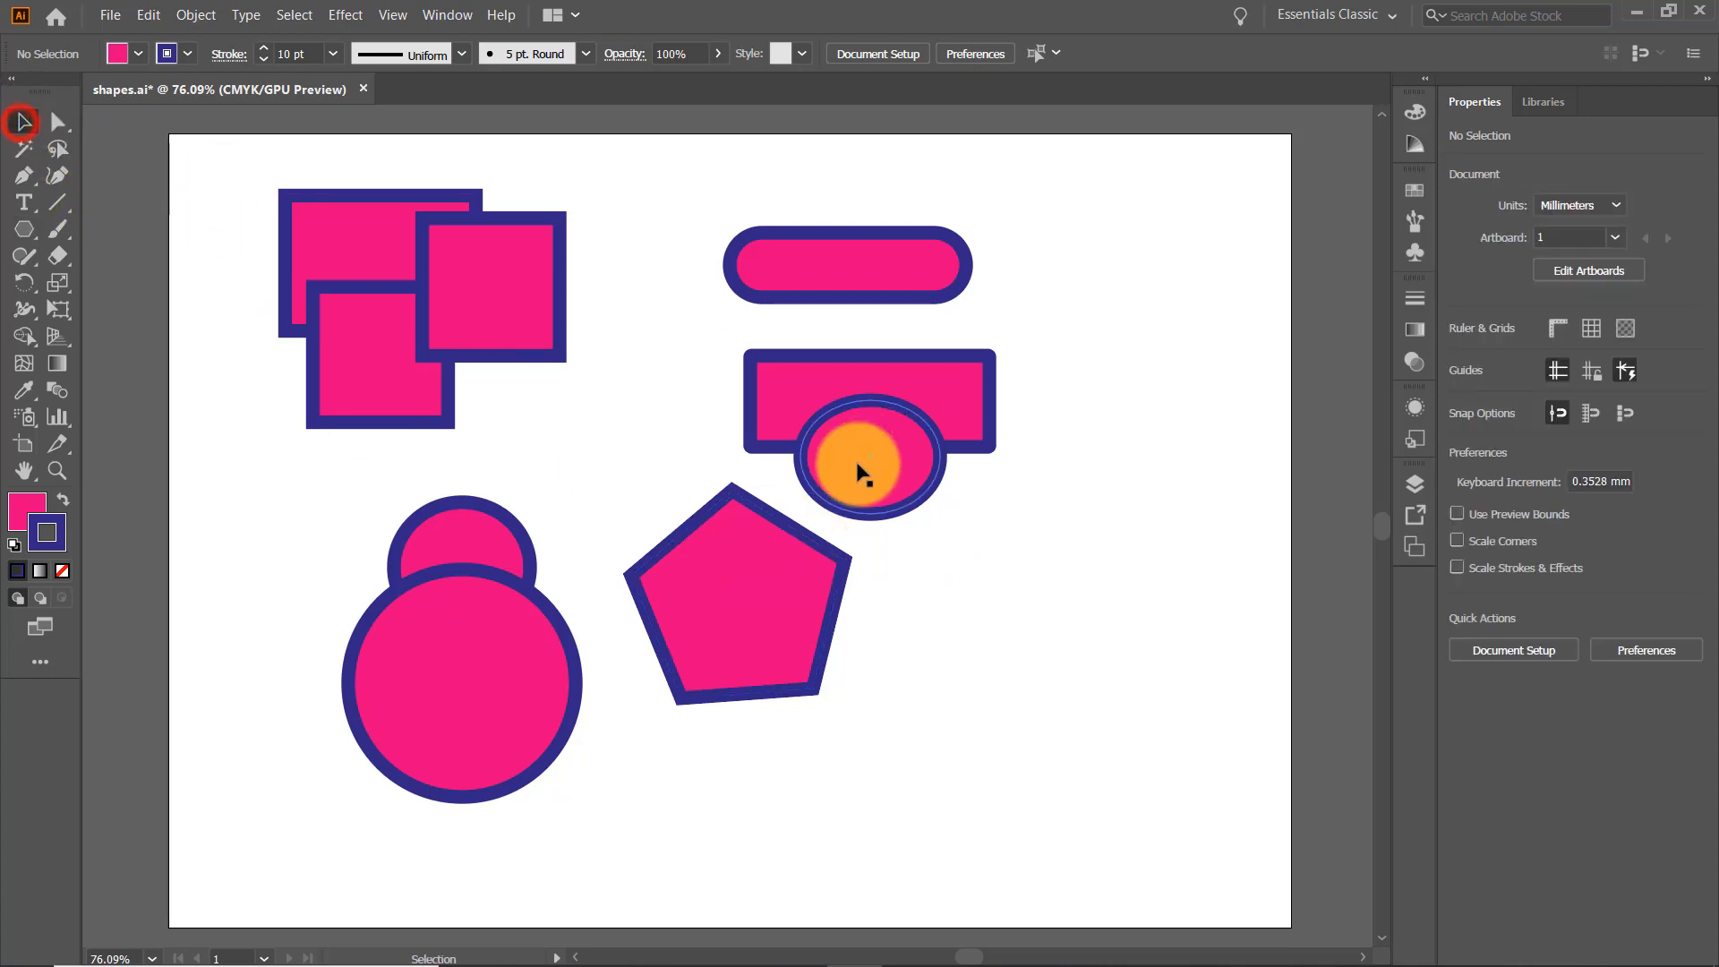
left_click(772, 514)
key("Delete")
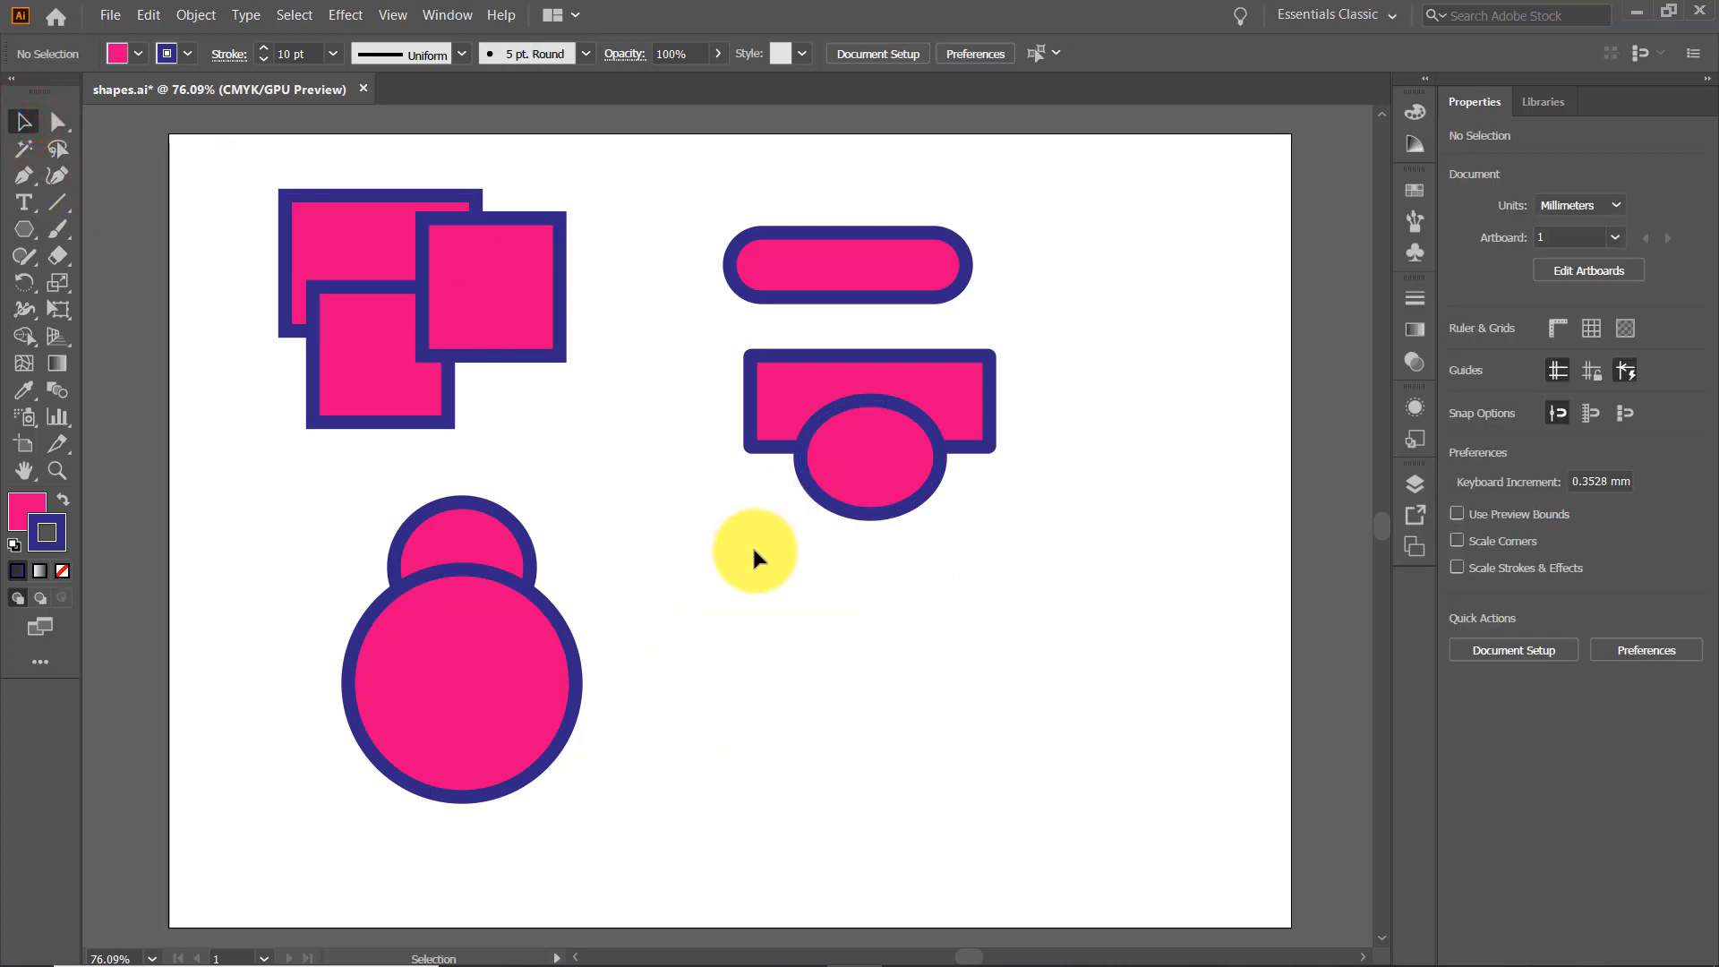
Draw a polygon about 75 by 74 mm right of the large circle, reducing it to three sides and ending with nine while drawing.
left_click(25, 235)
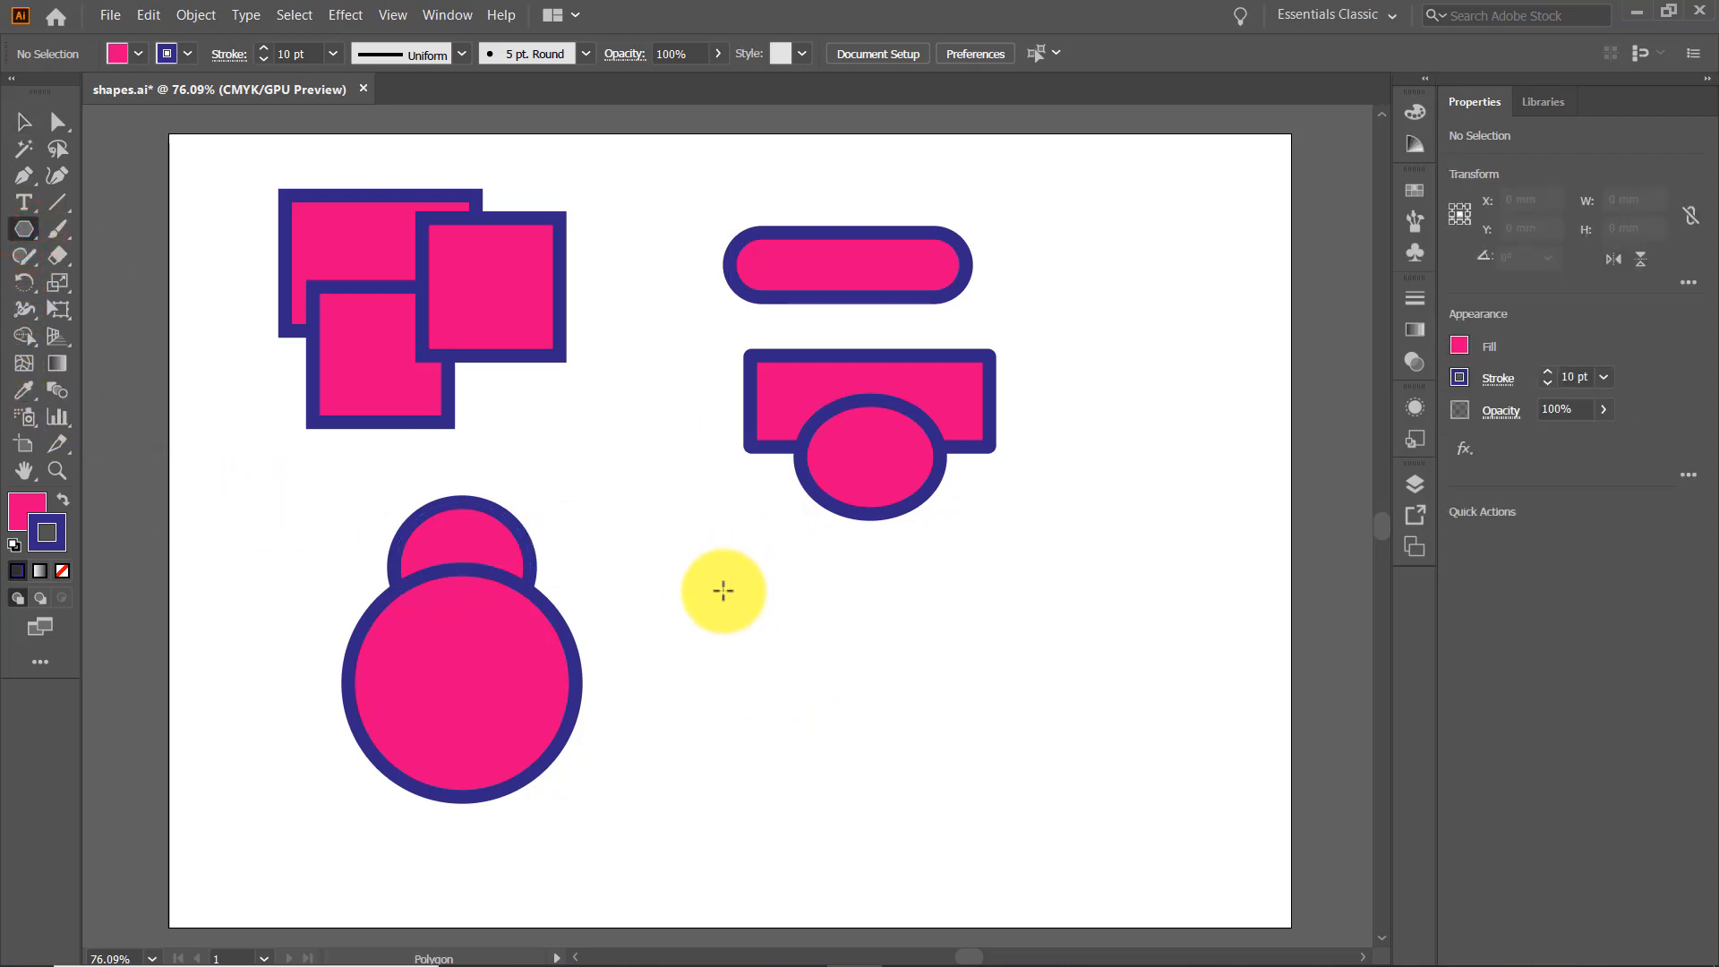
left_click_drag(722, 591, 815, 699)
key("Down")
key("Down")
key("Down")
key("Down")
key("Down")
key("Down")
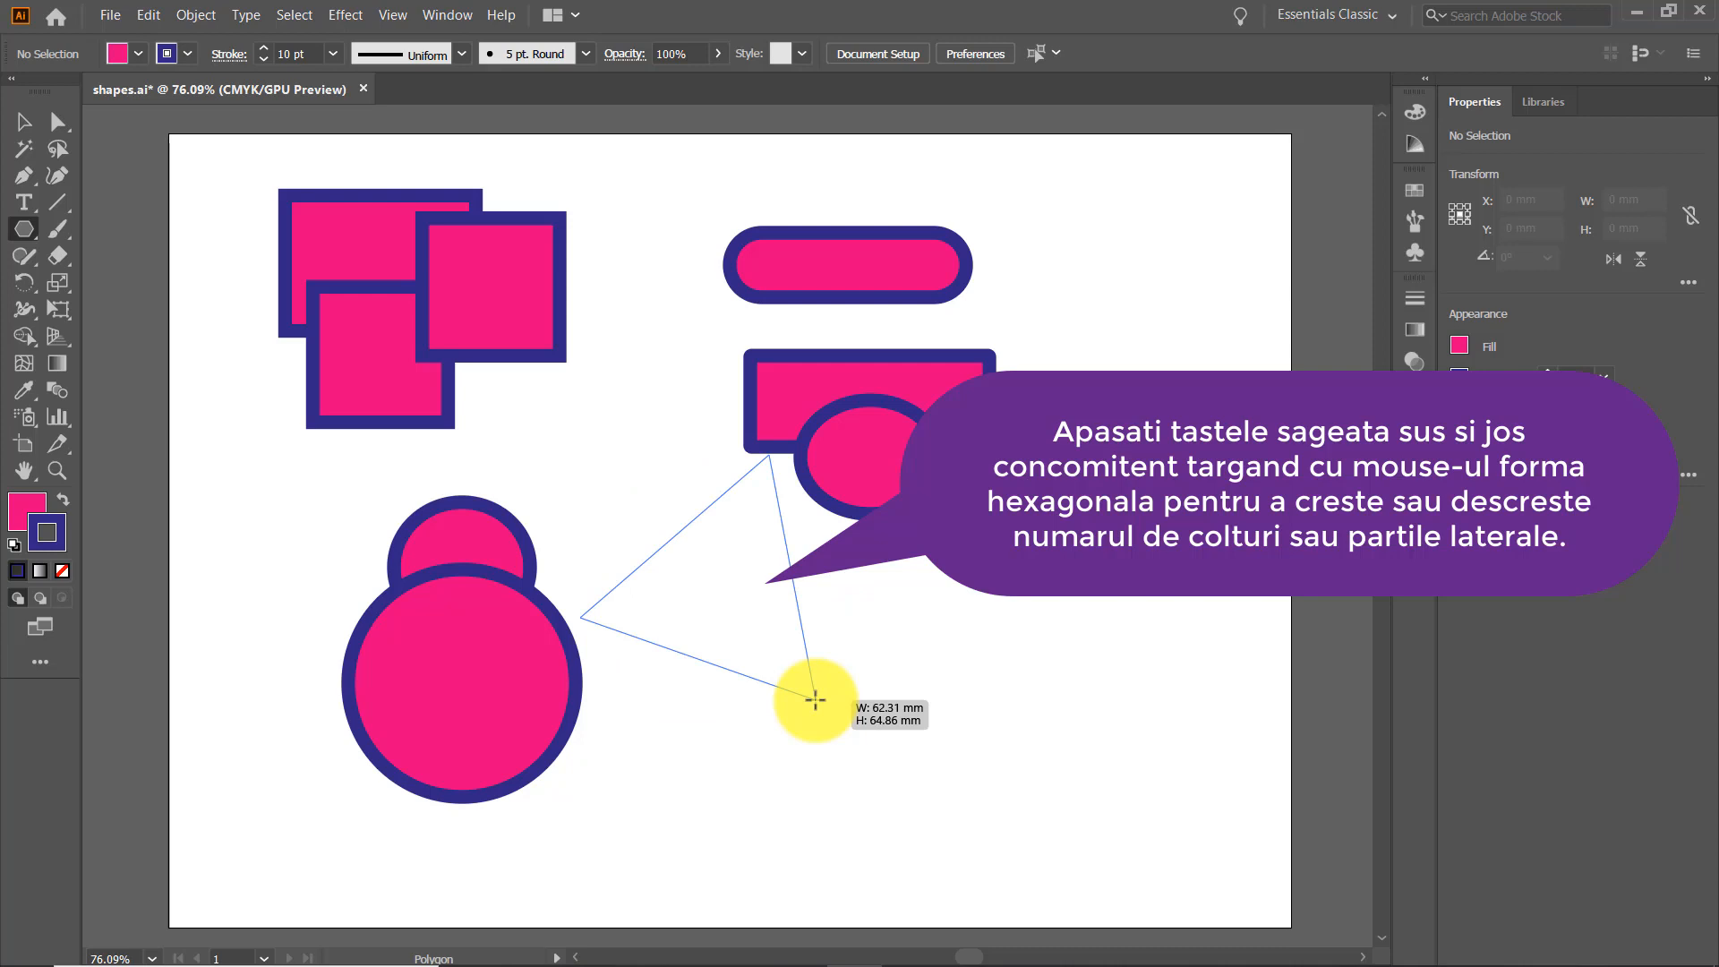
key("Up")
key("Up")
key("Up")
left_click_drag(815, 699, 815, 699)
key("Up")
key("Up")
key("Up")
key("Up")
key("Down")
key("Down")
key("Down")
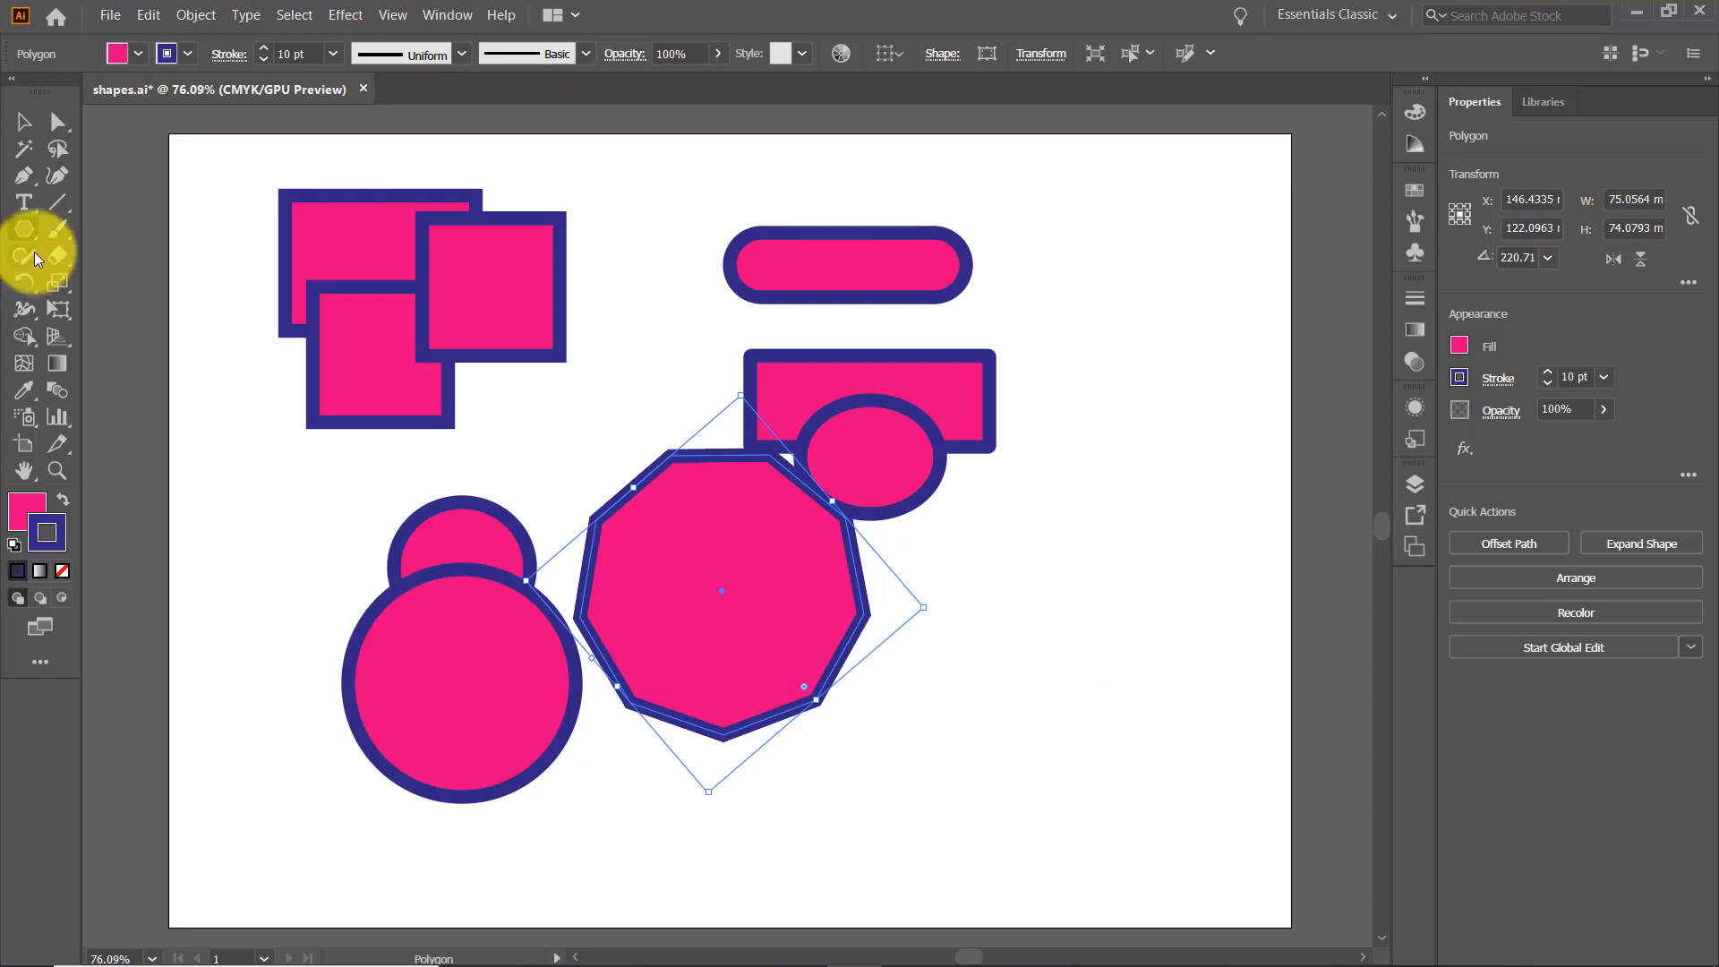
Draw a tilted four-pointed star about 60.5 mm wide with the Star tool, to the right of the nine-sided polygon.
left_click(24, 229)
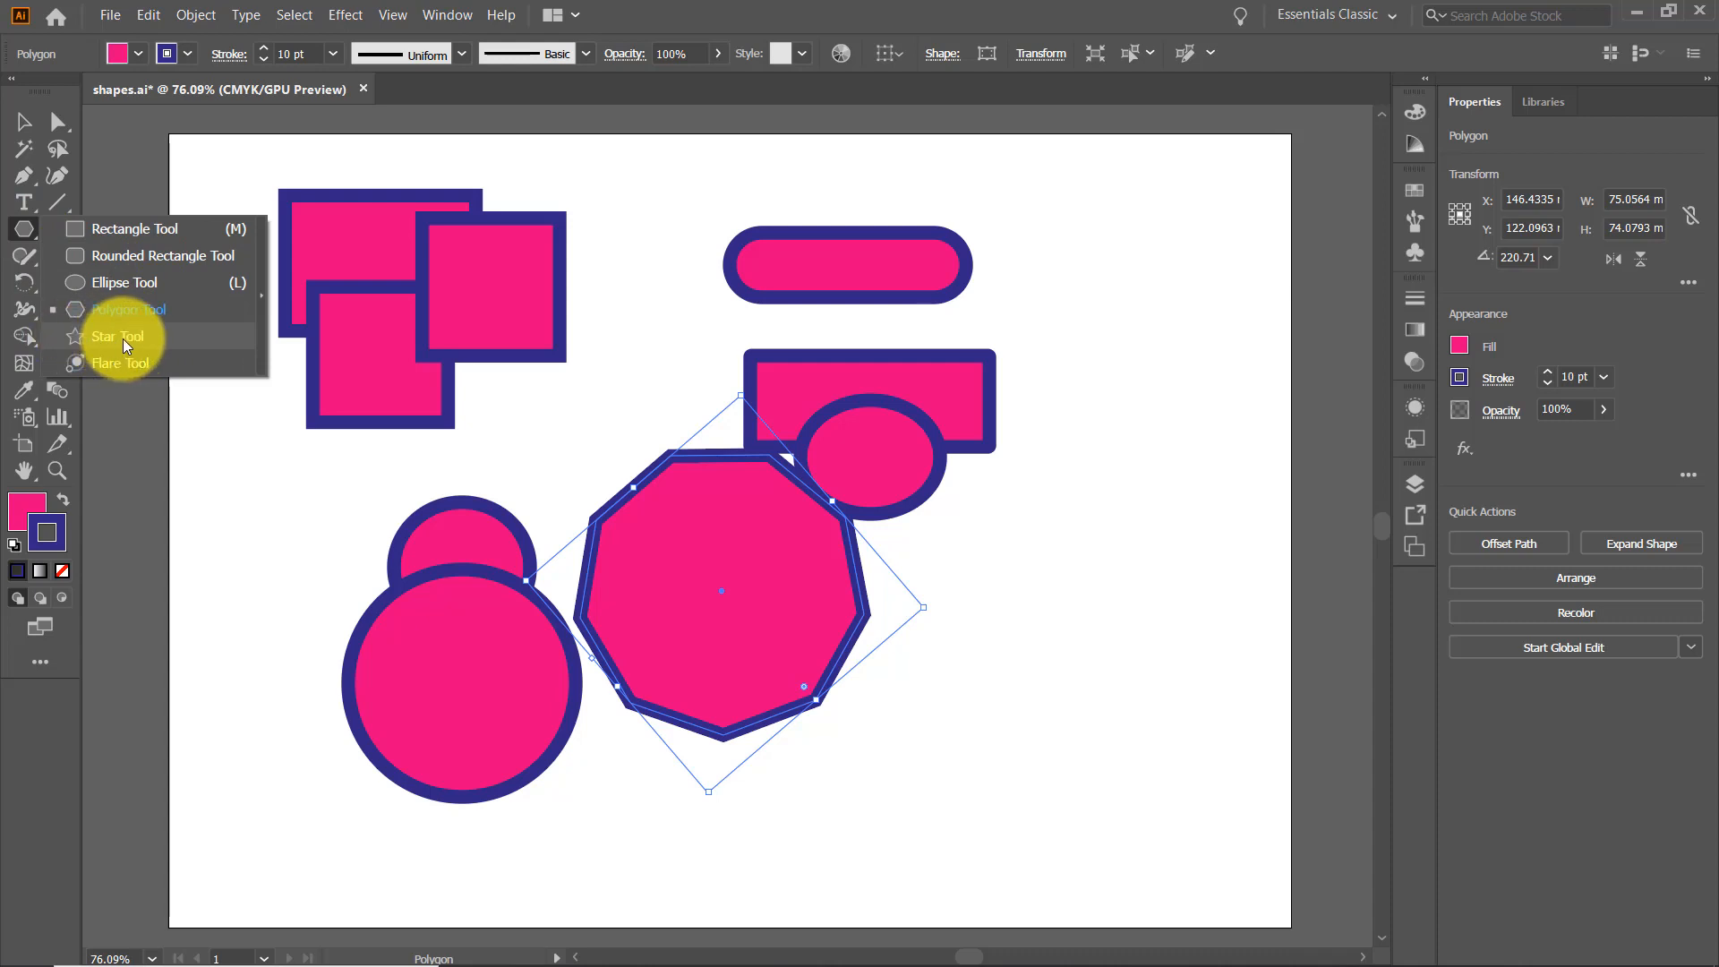
left_click(122, 338)
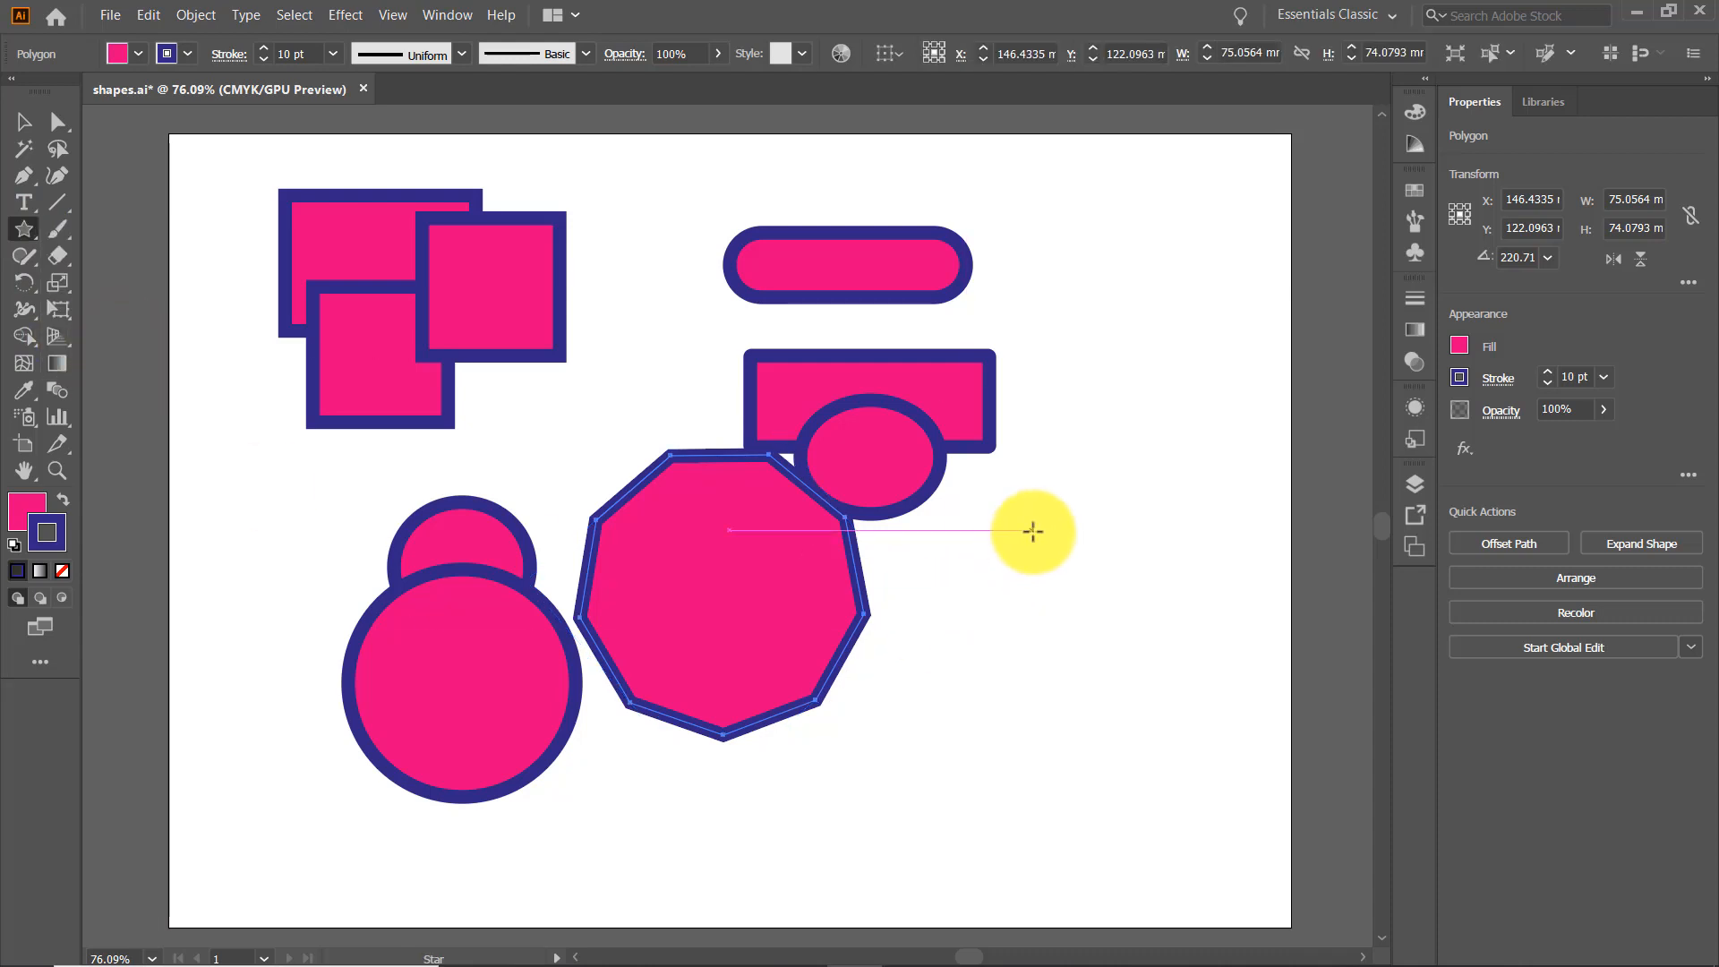
mouse_move(1036, 532)
left_mouse_down()
mouse_move(1070, 692)
mouse_move(1081, 639)
left_mouse_up()
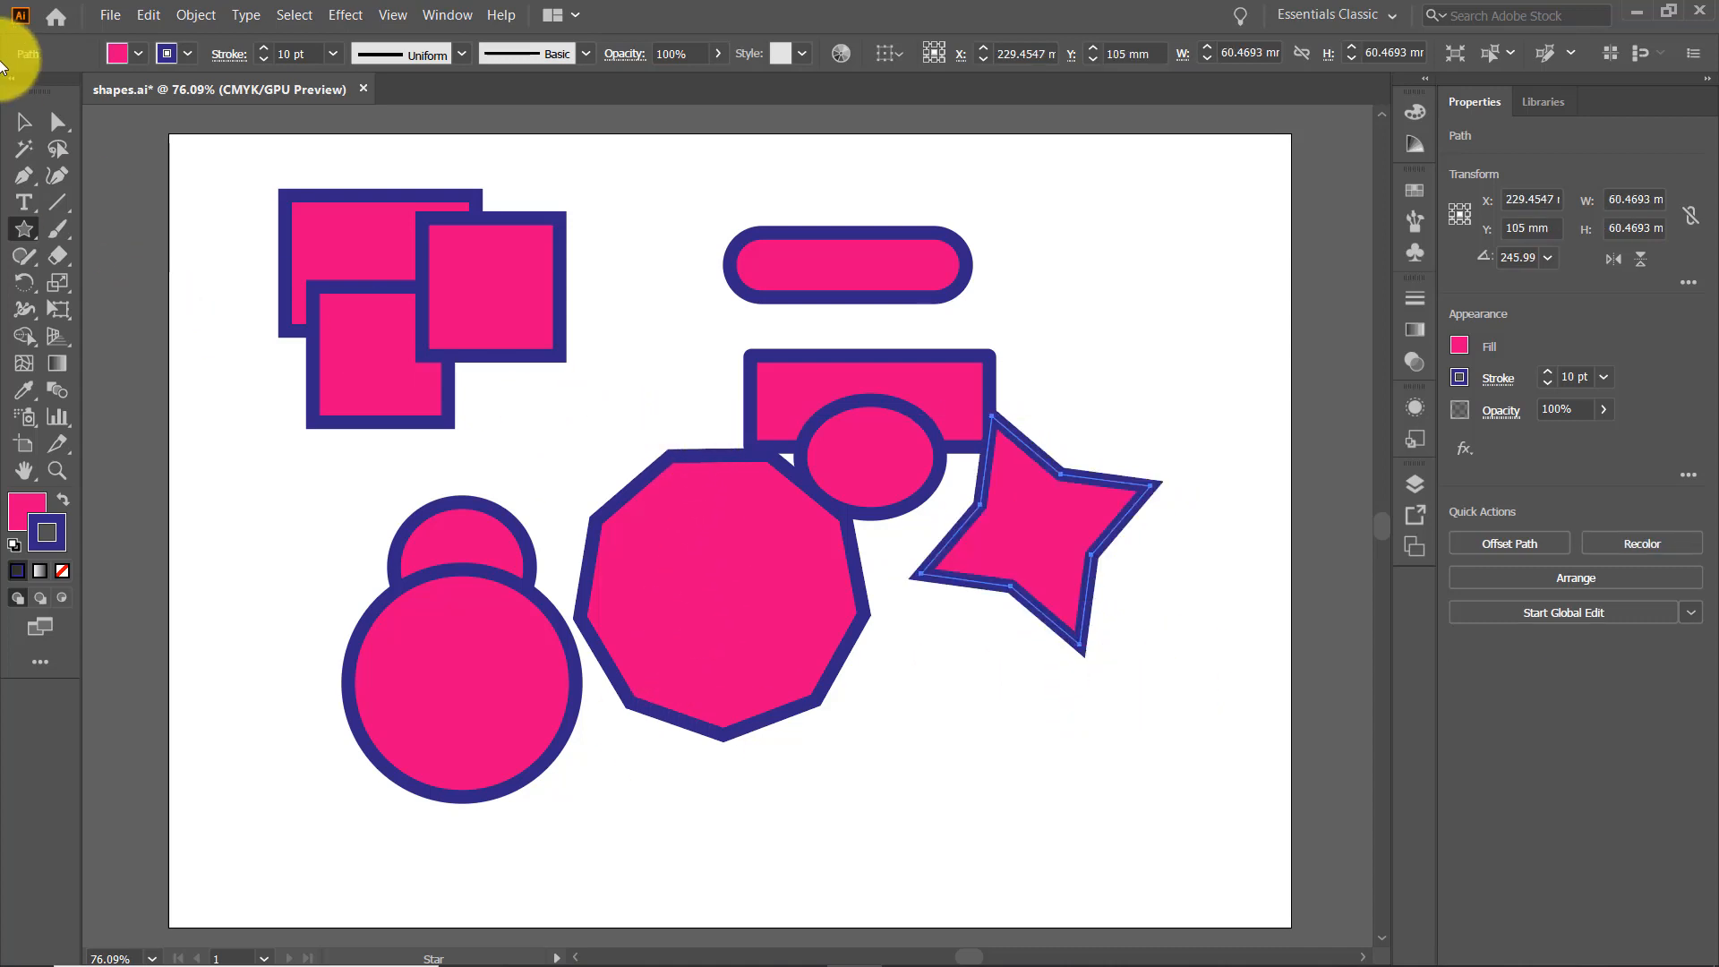
Delete the nine-sided polygon and the four-pointed star, leaving the circles and rectangles in place.
left_click(24, 121)
left_click(679, 461)
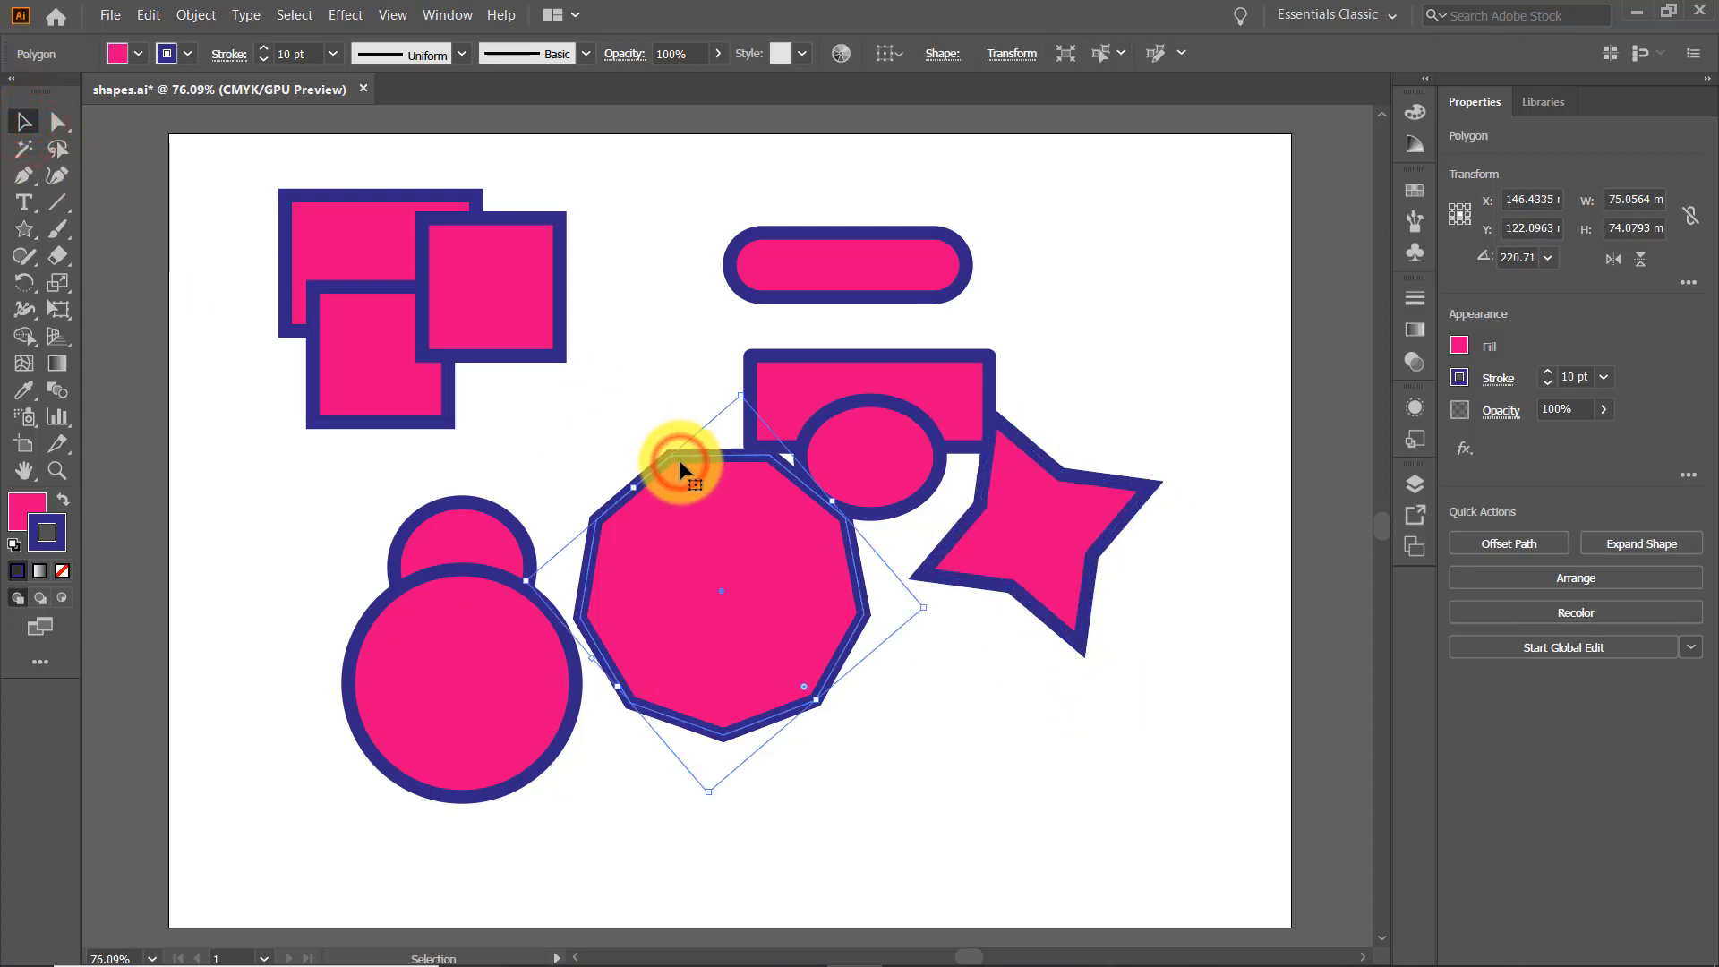
key("Delete")
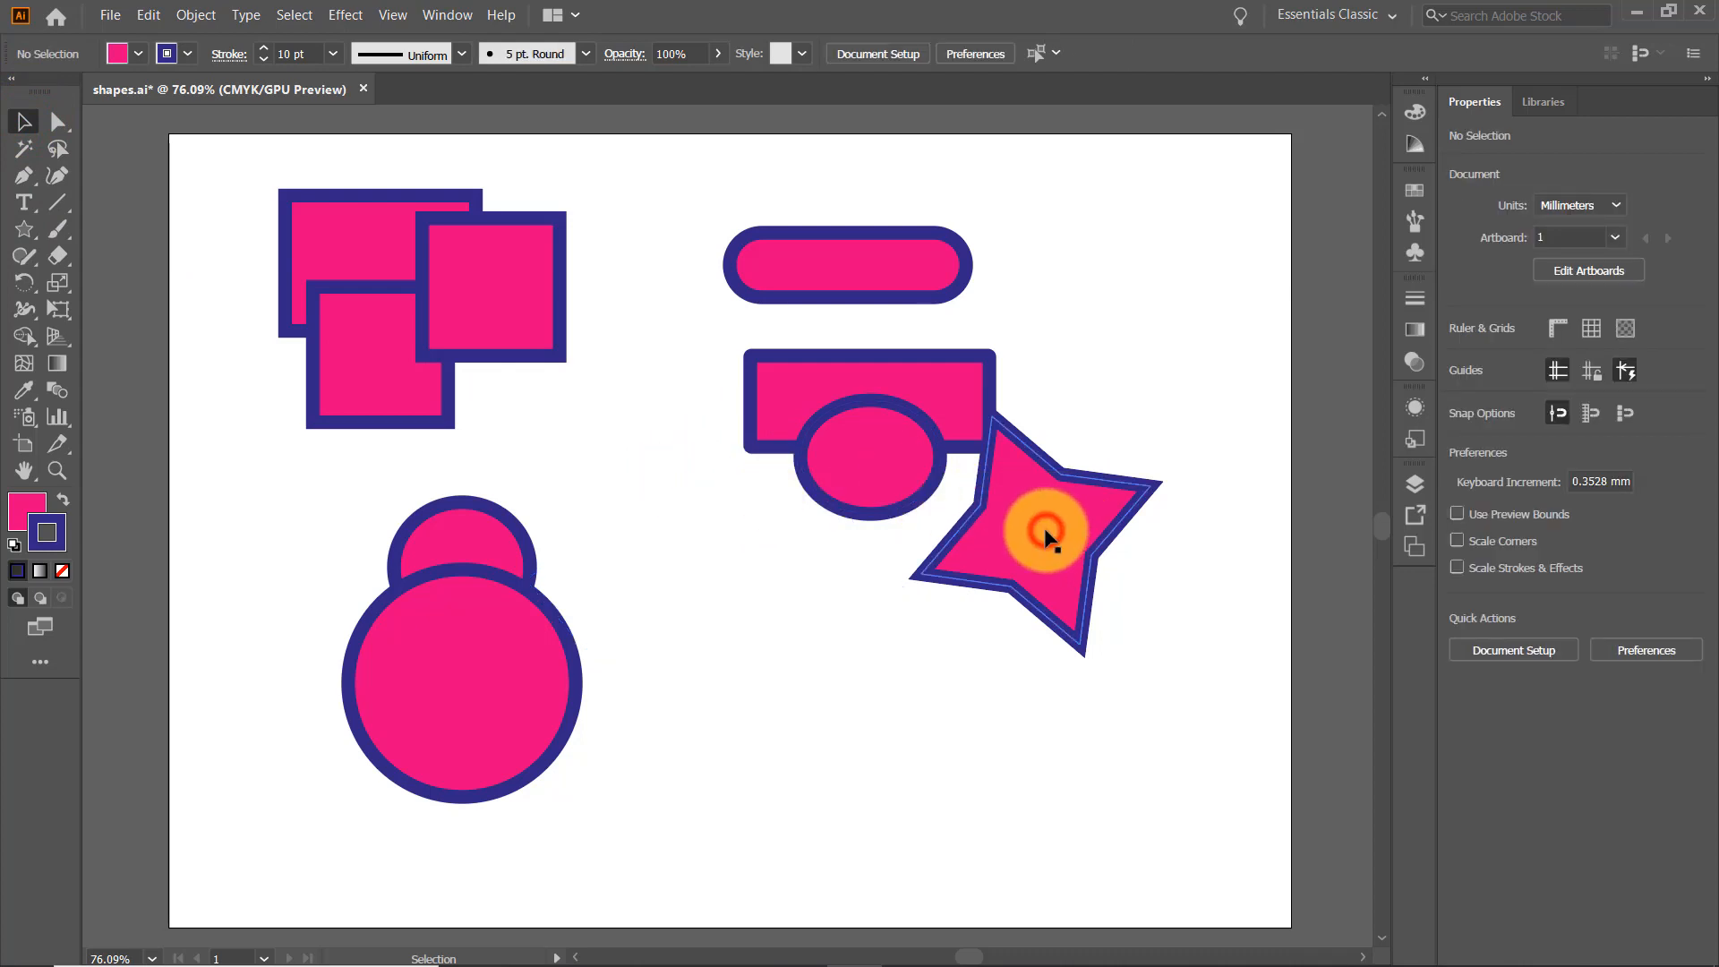
left_click_drag(1046, 535, 867, 692)
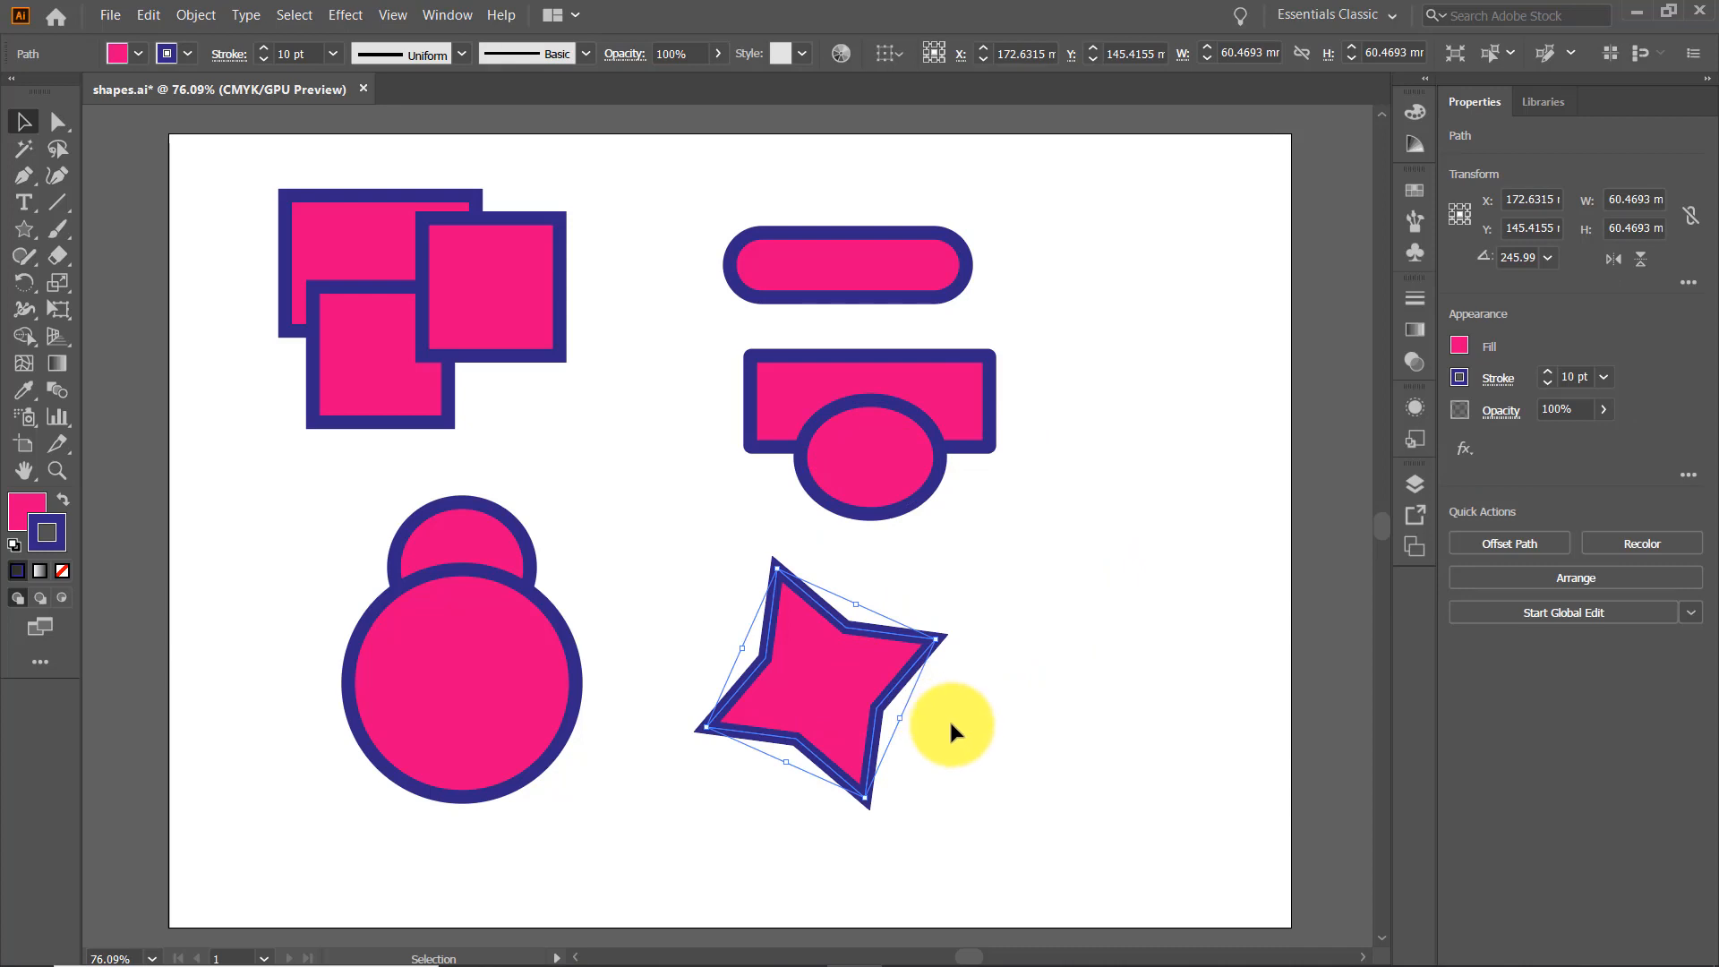
key("Delete")
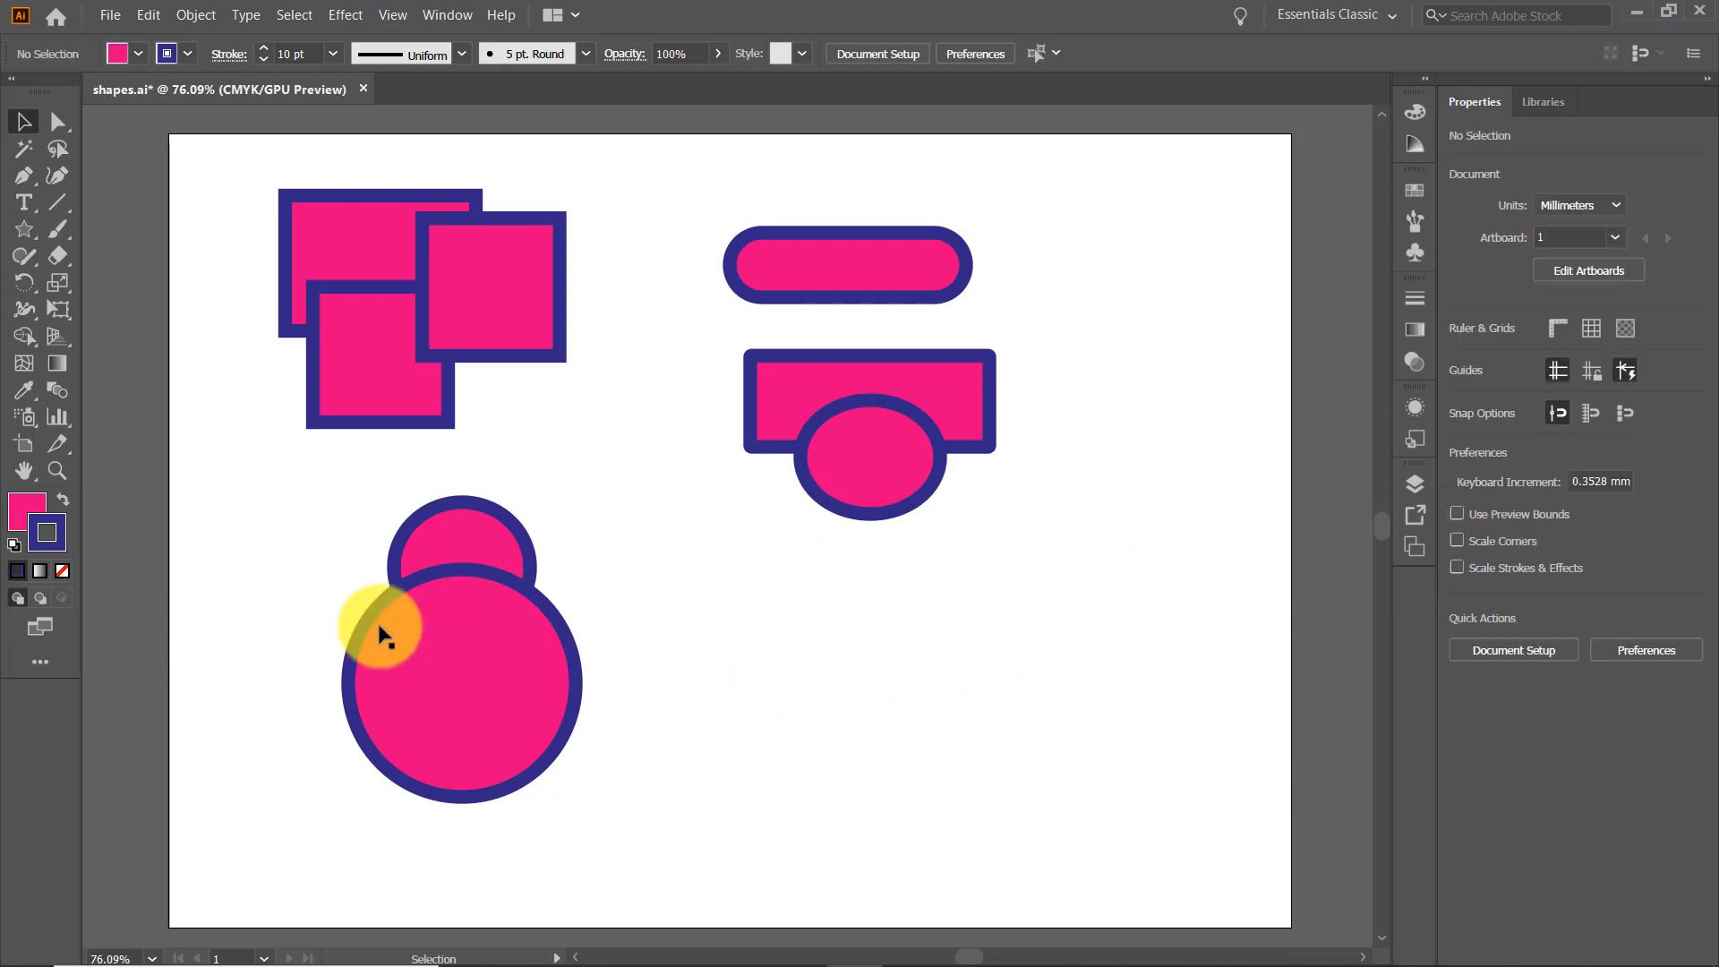
Draw a star about 88.6 mm wide below the ellipse, varying its points from three up to a dense ring of spikes while drawing.
left_click(28, 231)
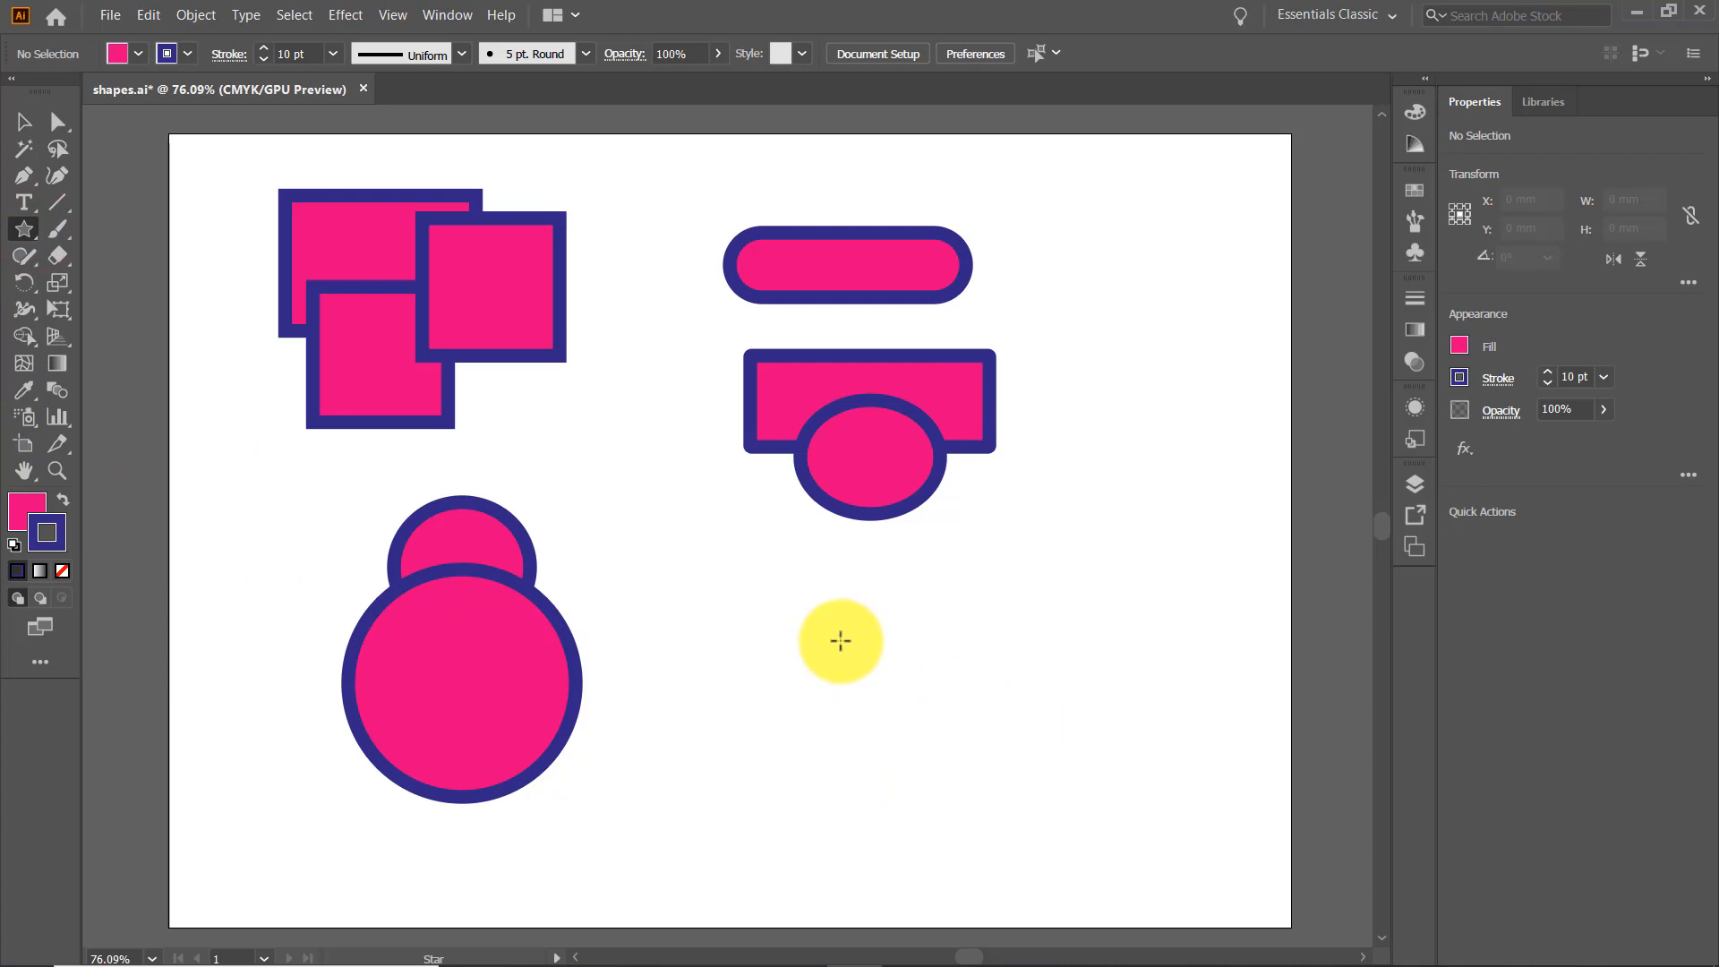
left_click_drag(837, 638, 889, 793)
key("Down")
key("Down")
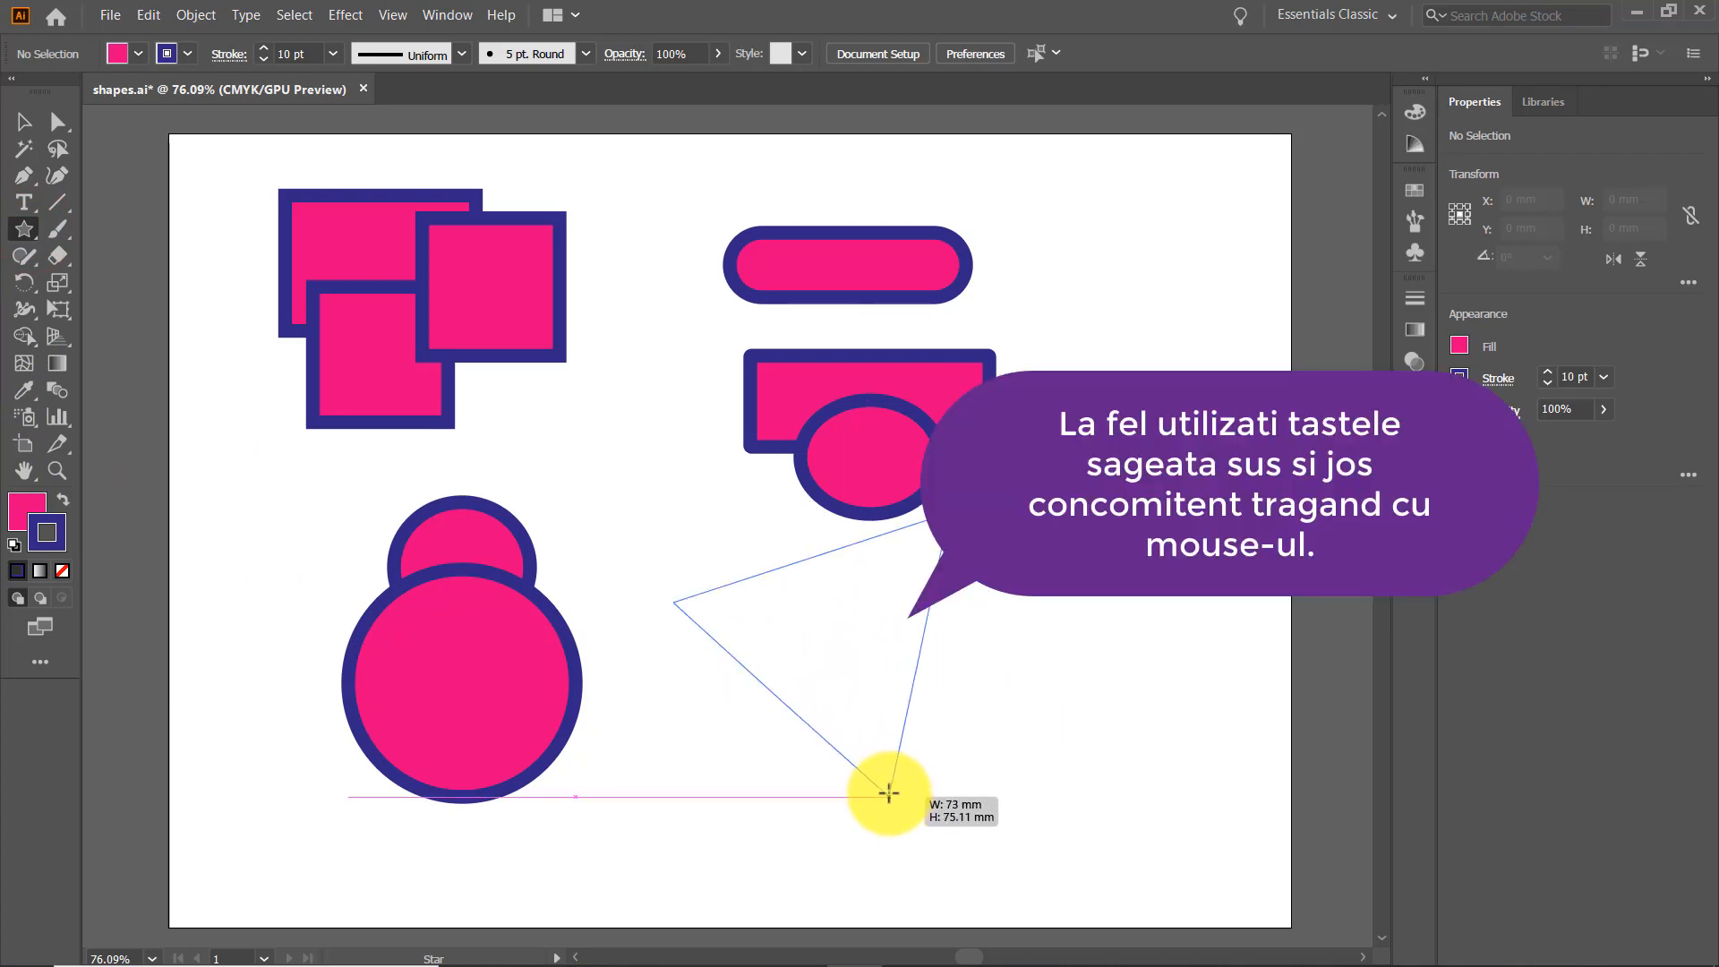
key("Up")
key("Up")
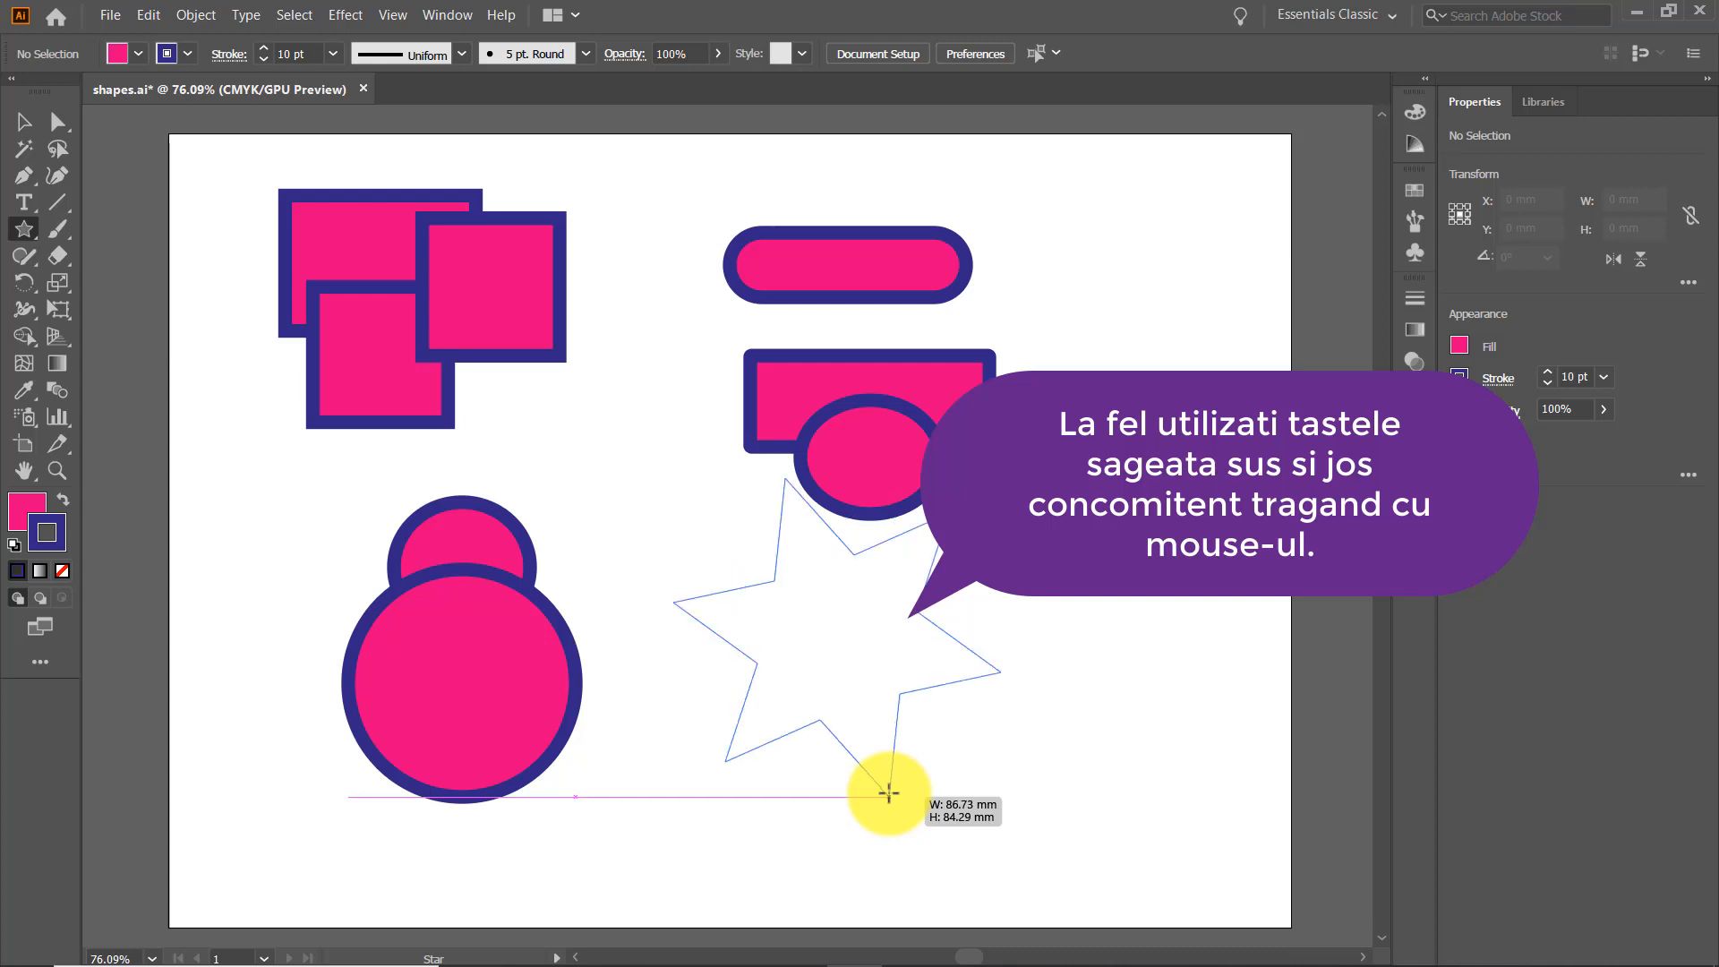
key("Down")
key("Down")
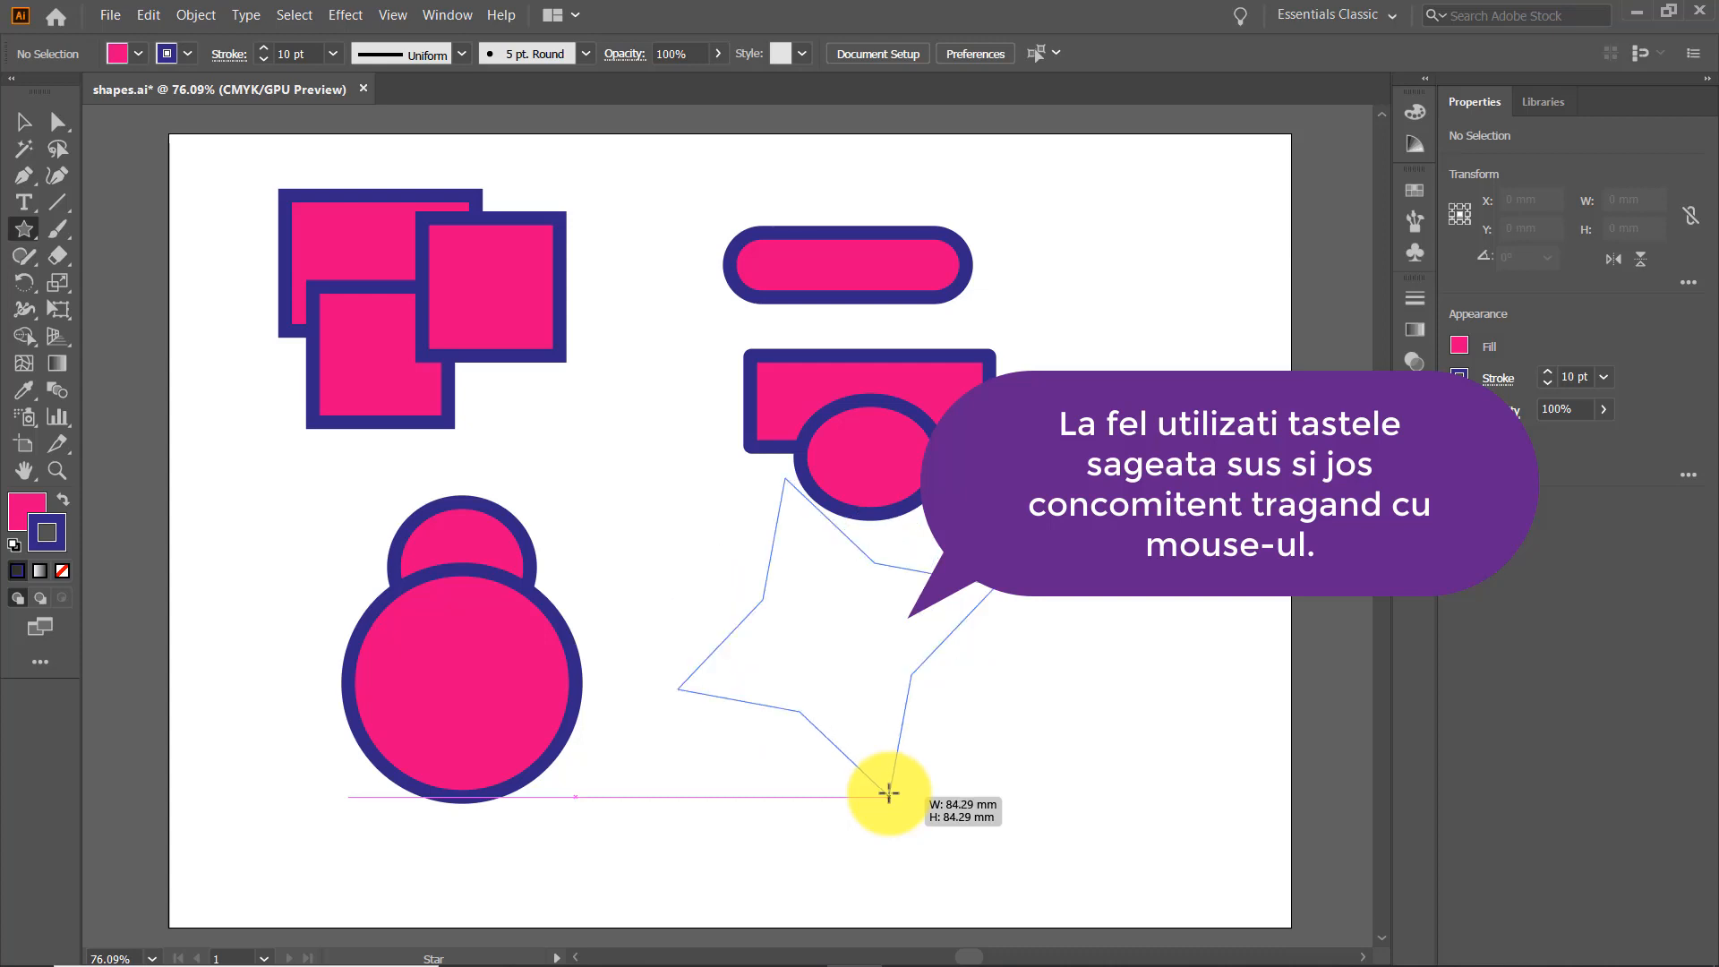
key("Up")
key("Up")
key("Up")
key("Up")
key("Up")
key("Up")
key("Up")
key("Up")
key("Up")
key("Up")
key("Up")
key("Up")
key("Up")
key("Up")
key("Up")
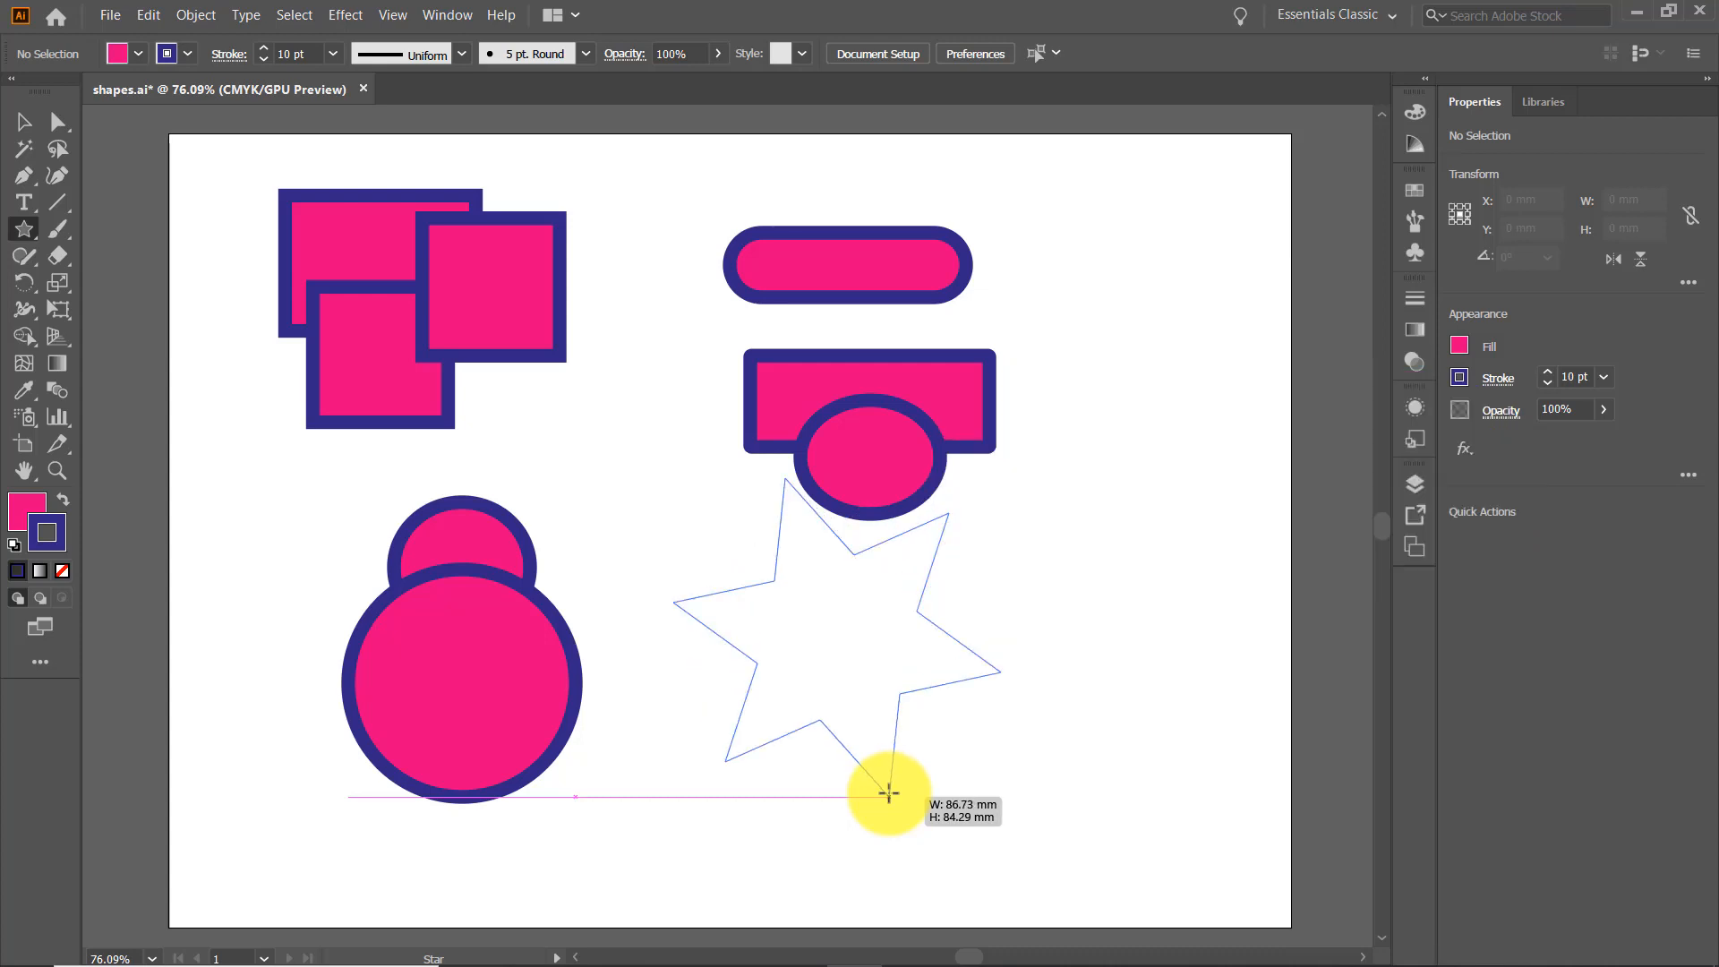
key("Up")
key("Up")
key("Up")
key("Up")
key("Up")
key("Up")
key("Up")
key("Up")
key("Up")
key("Up")
key("Up")
key("Up")
key("Up")
key("Up")
key("Up")
key("Up")
key("Up")
key("Up")
key("Up")
key("Up")
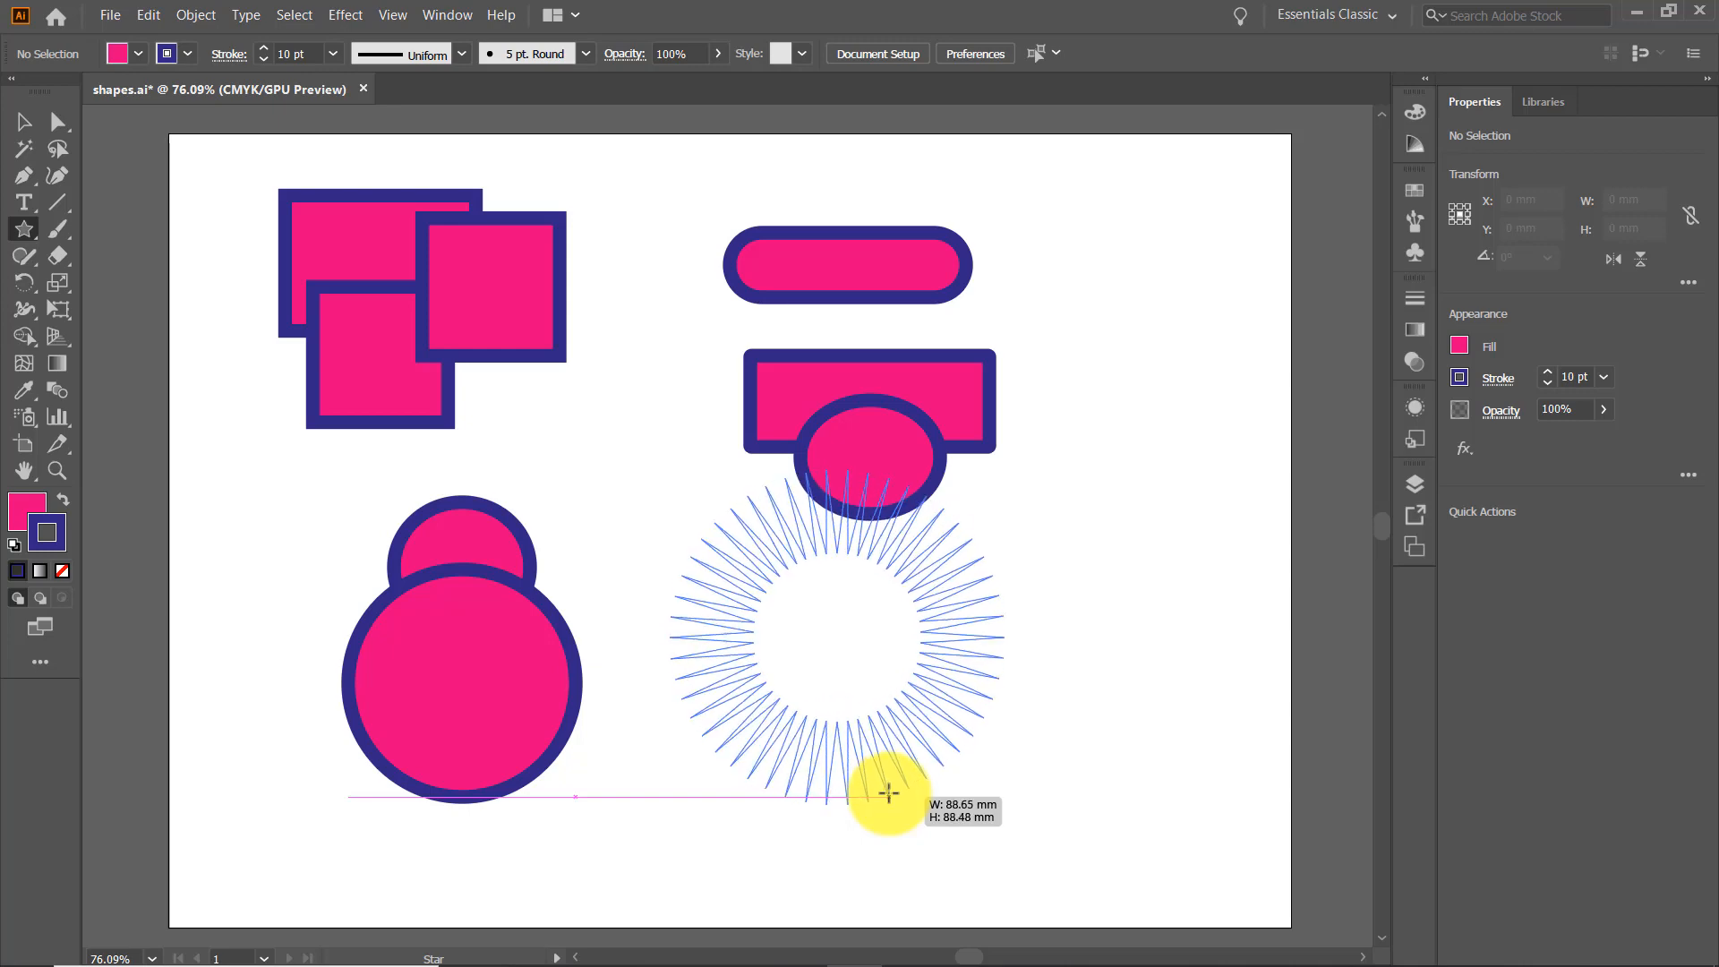
key("Up")
key("Up")
key("Up")
key("Up")
key("Up")
key("Up")
key("Up")
key("Up")
key("Up")
key("Up")
key("Up")
key("Up")
key("Up")
key("Up")
key("Up")
key("Up")
key("Up")
key("Up")
key("Up")
key("Up")
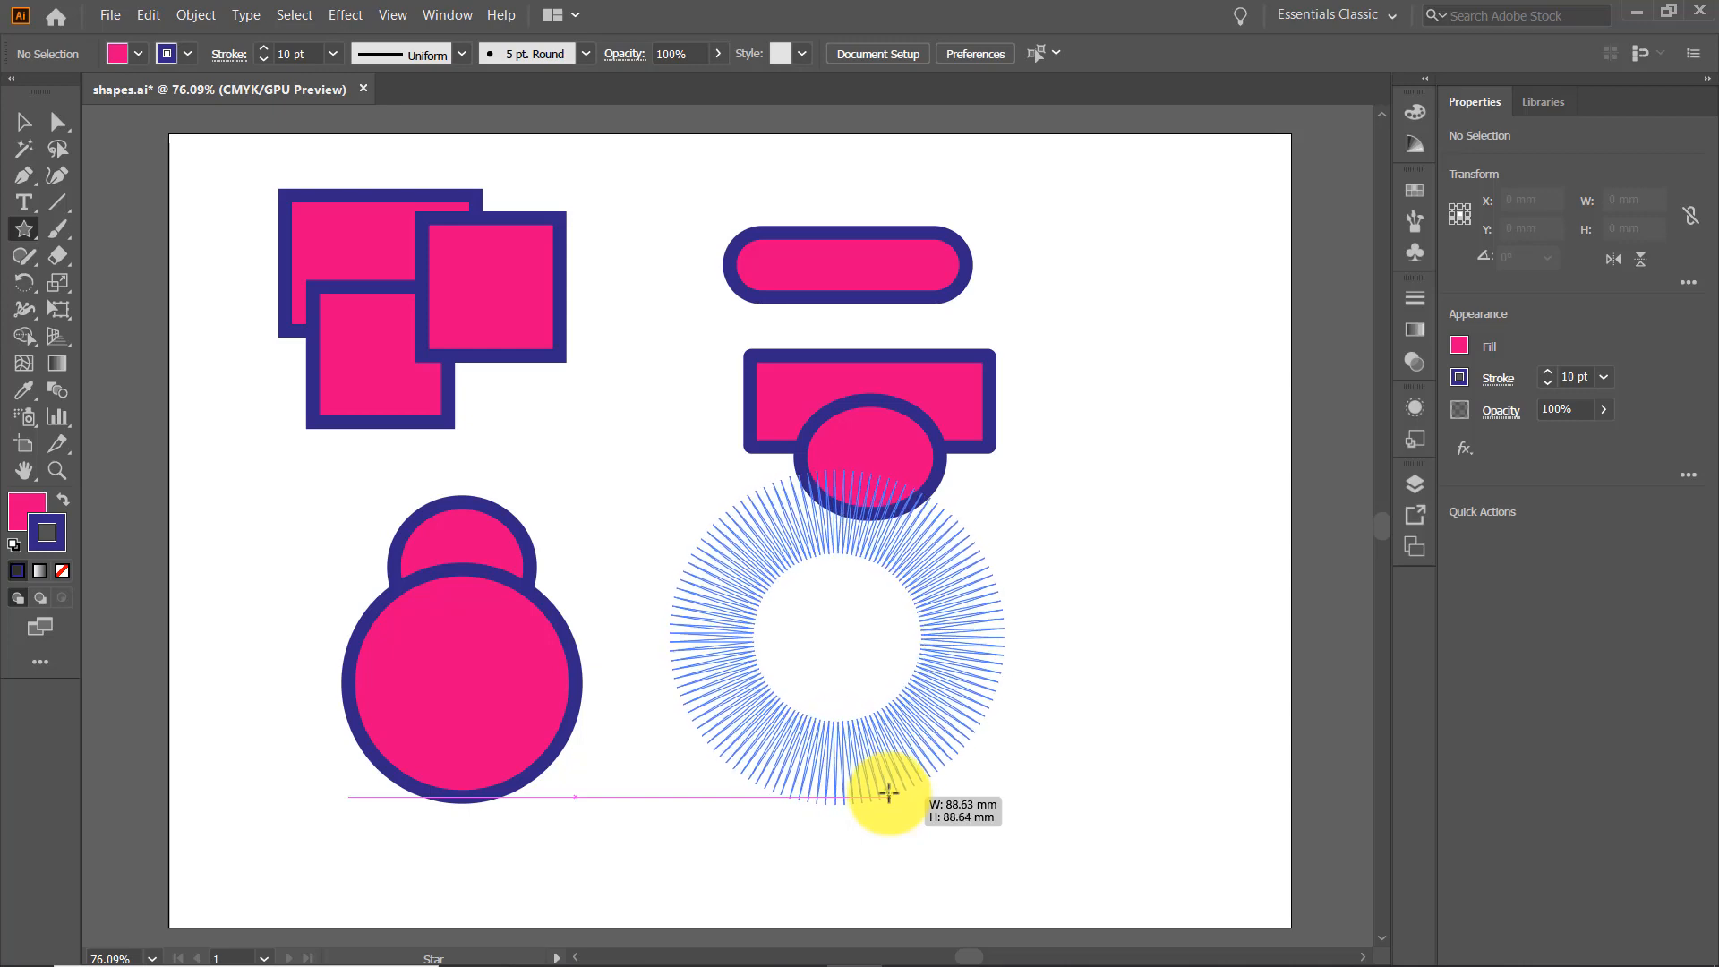
key("Up")
key("Up")
key("Up")
key("Up")
key("Up")
key("Up")
key("Up")
key("Up")
key("Up")
key("Up")
key("Up")
key("Up")
key("Up")
key("Up")
key("Up")
key("Up")
key("Up")
key("Up")
key("Up")
key("Up")
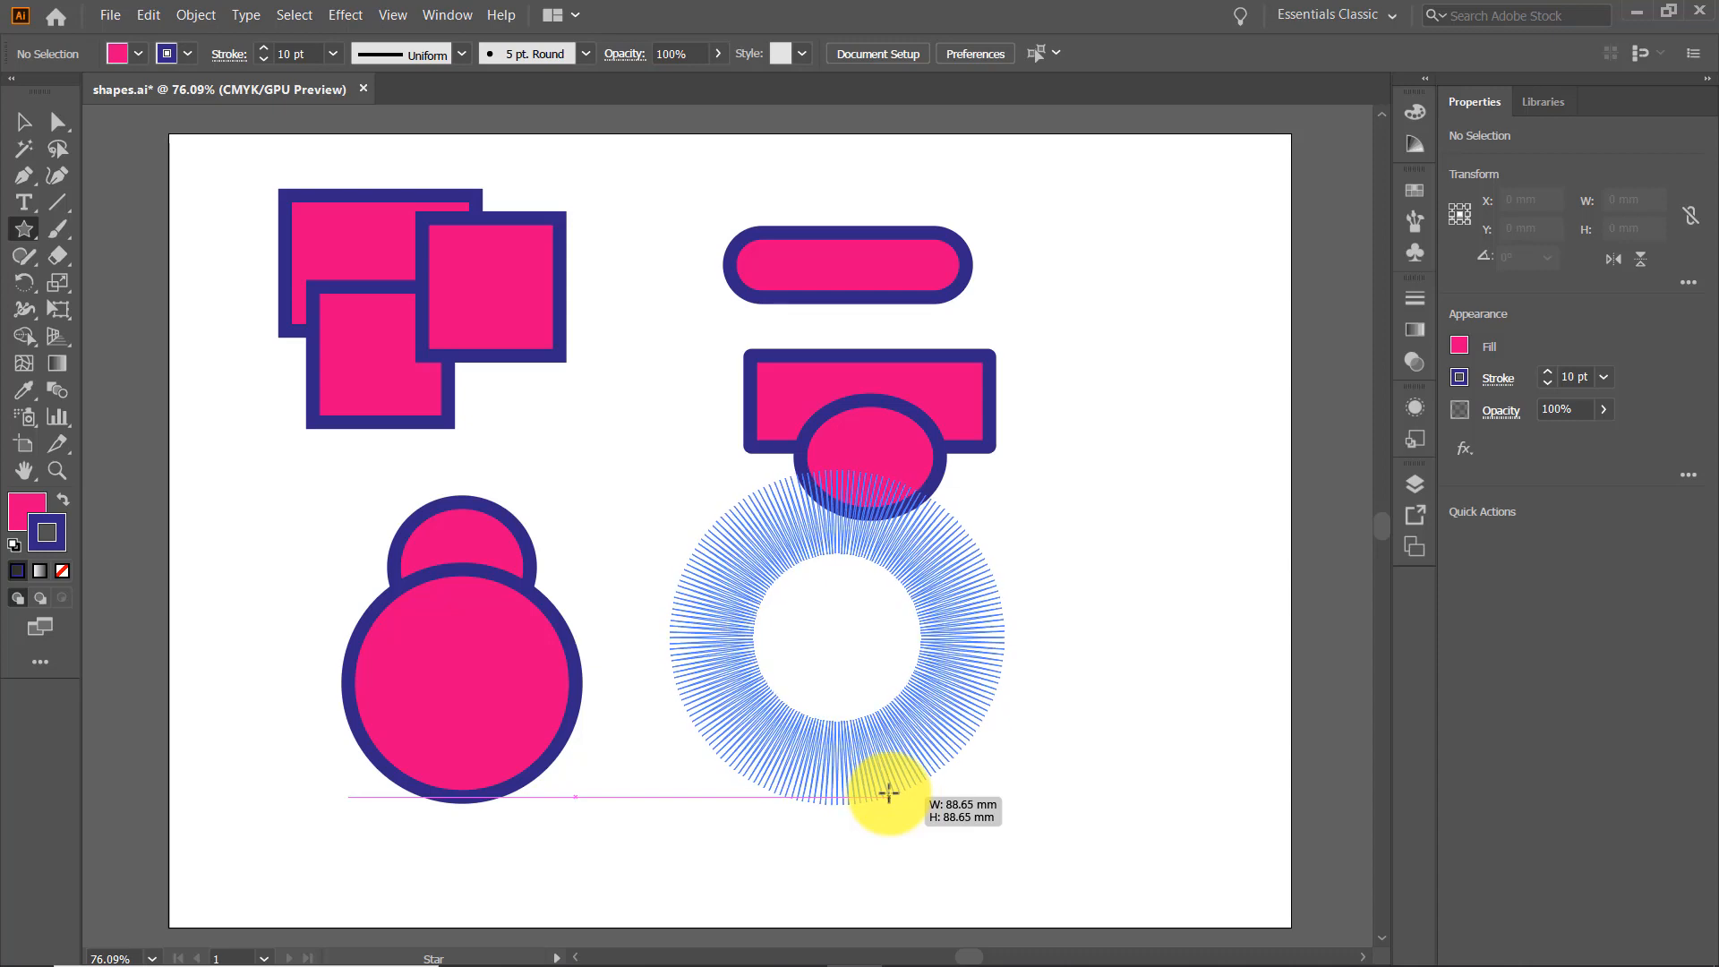
left_click_drag(889, 794, 888, 794)
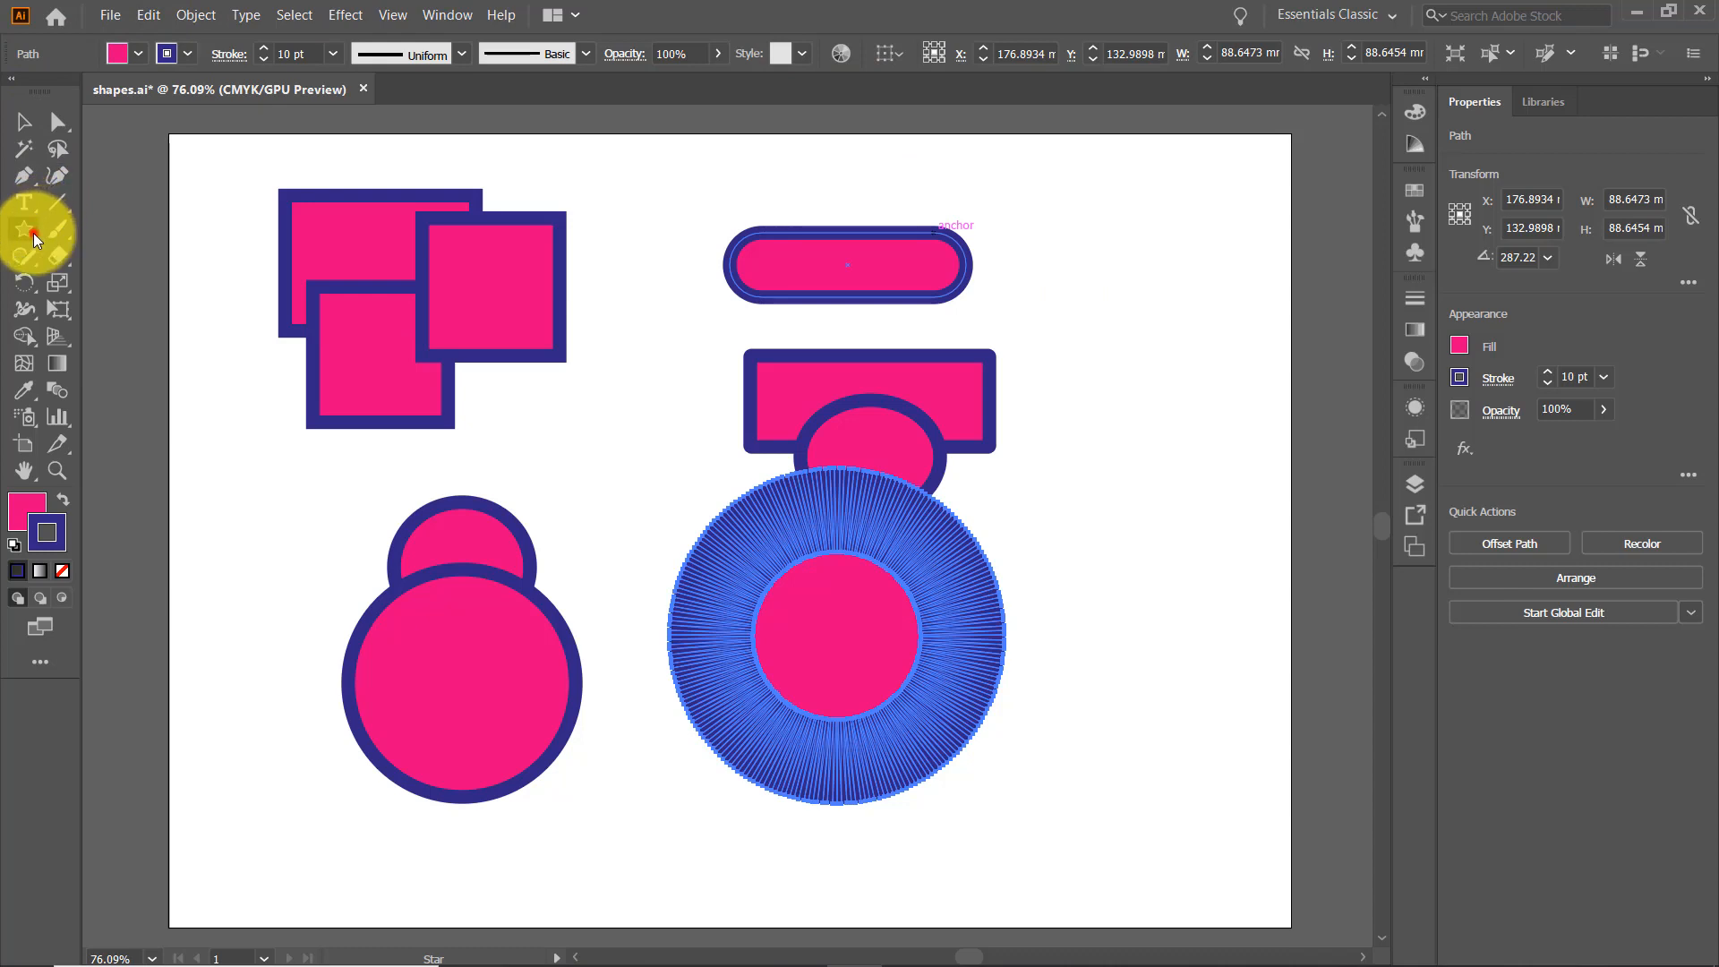
Draw an eight-sided polygon about 61.4 mm in size near the artboard's upper-right corner, reducing the side count while drawing.
left_click_drag(34, 233, 130, 304)
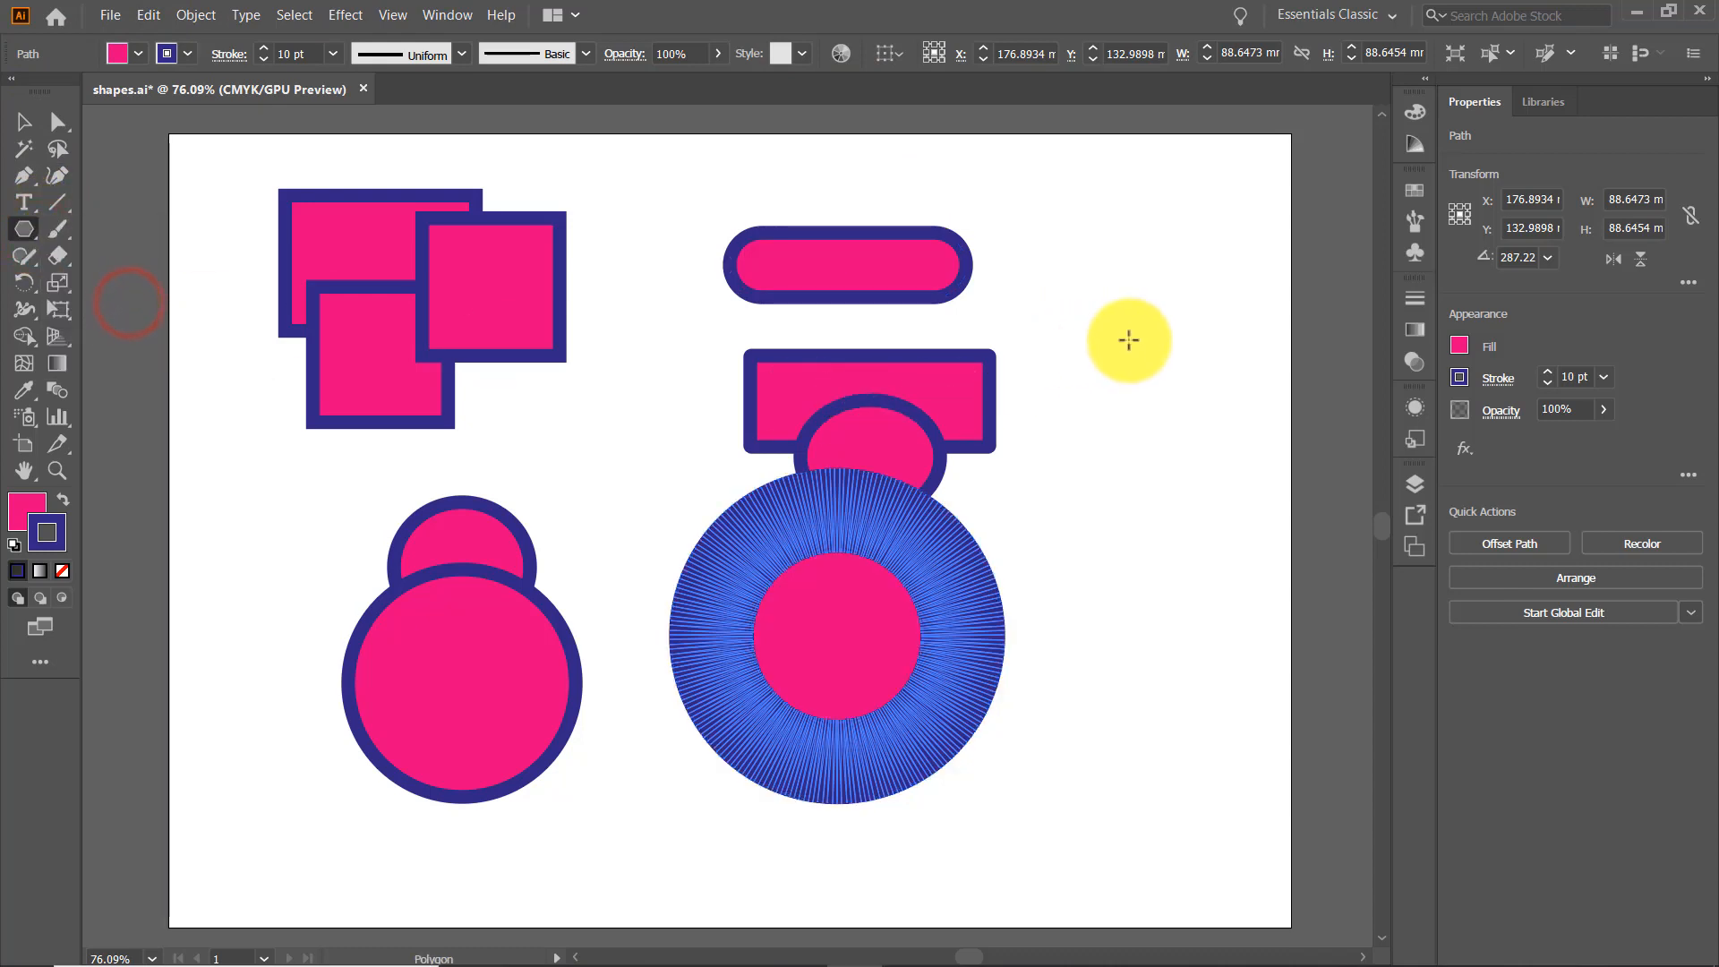
left_click_drag(1109, 328, 1157, 445)
key("Down")
key("Down")
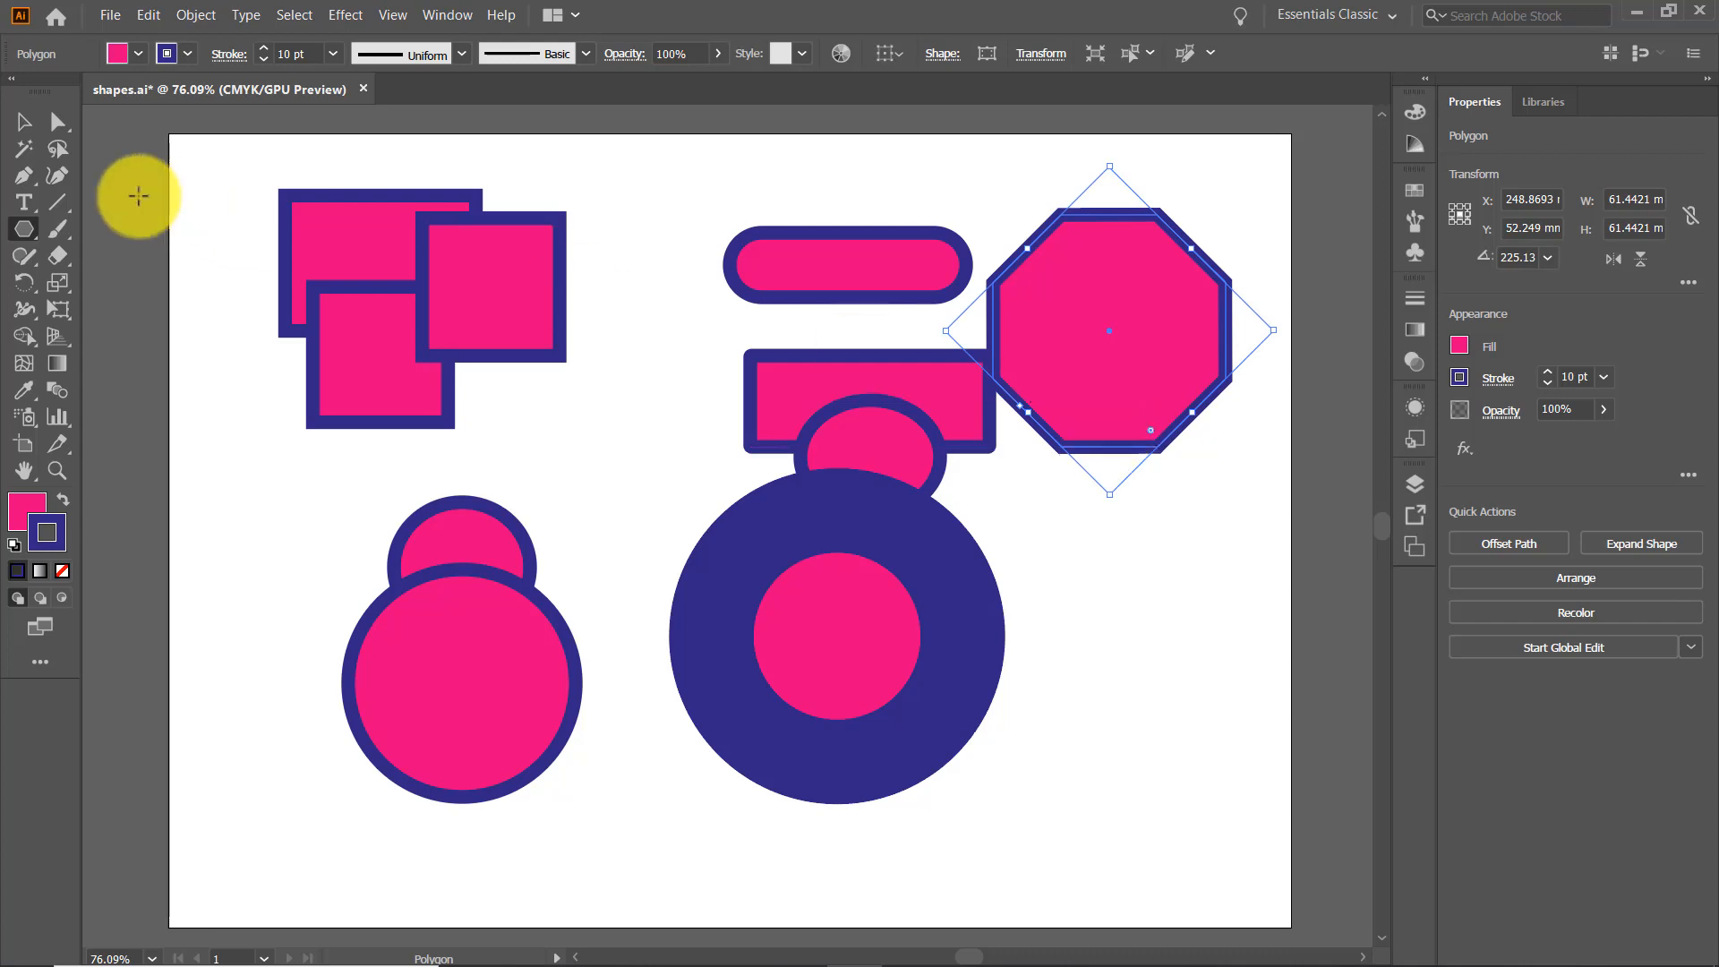
With Direct Selection, move the octagon's upper-right anchor point about 20 mm left and 51 mm down to cut a deep notch.
left_click(55, 121)
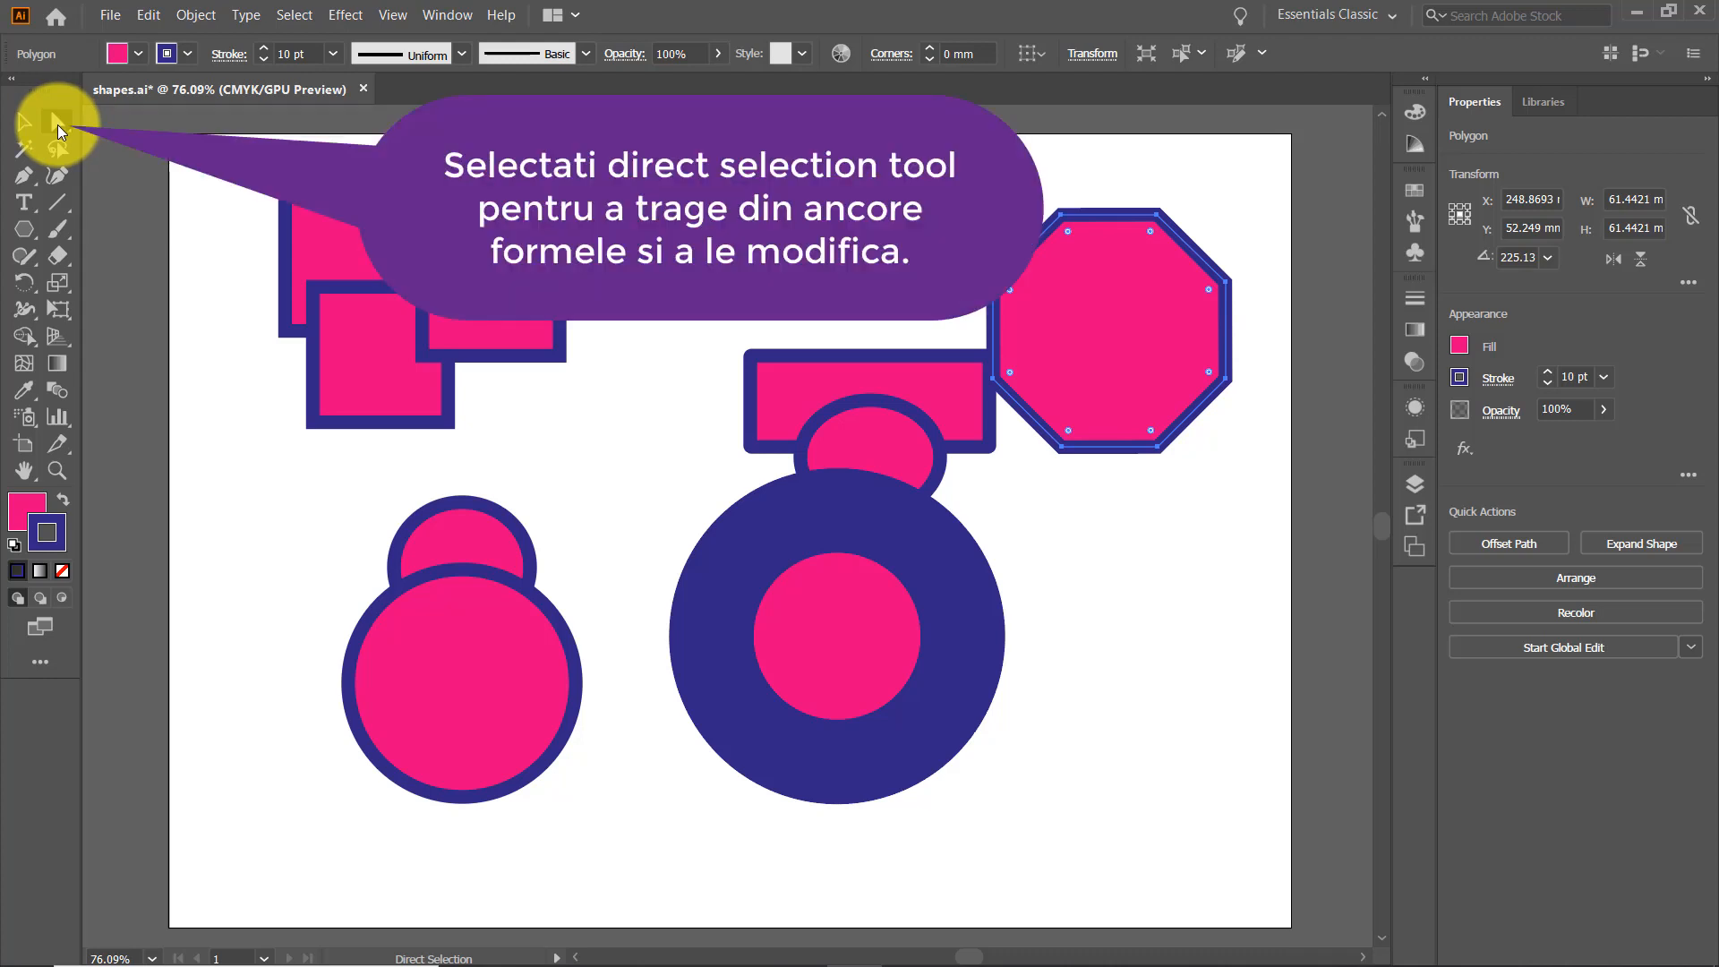
left_click(1157, 215)
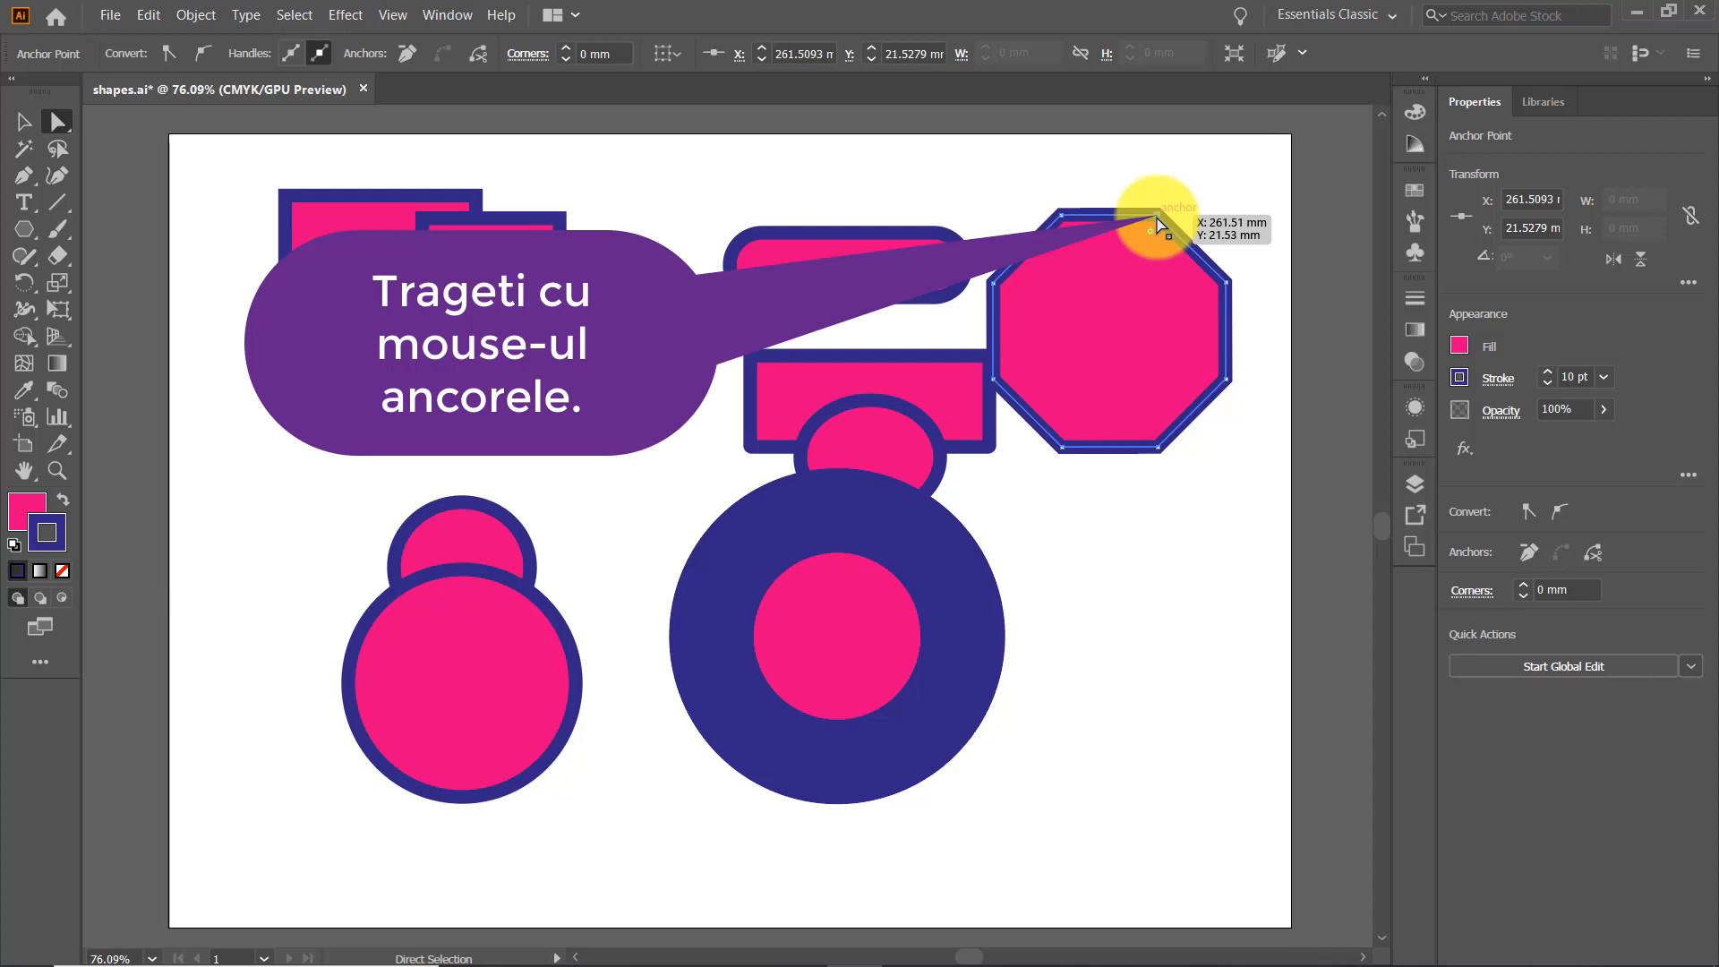
left_click_drag(1157, 217, 1080, 405)
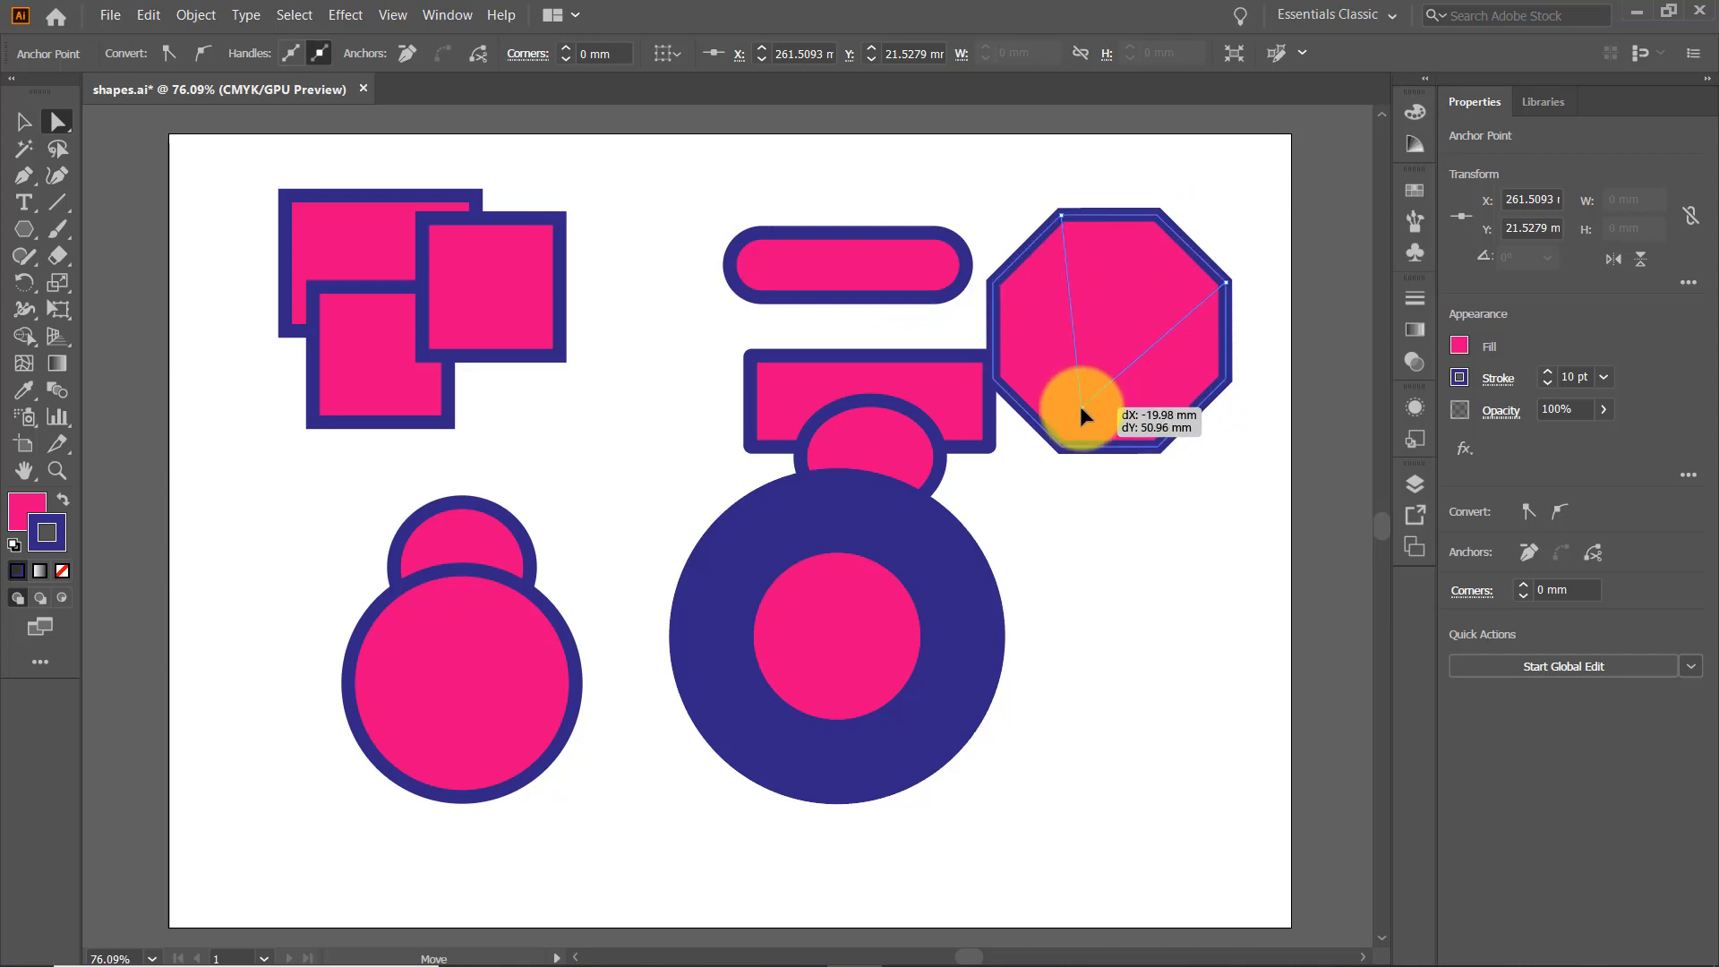
left_click_drag(1079, 406, 1081, 405)
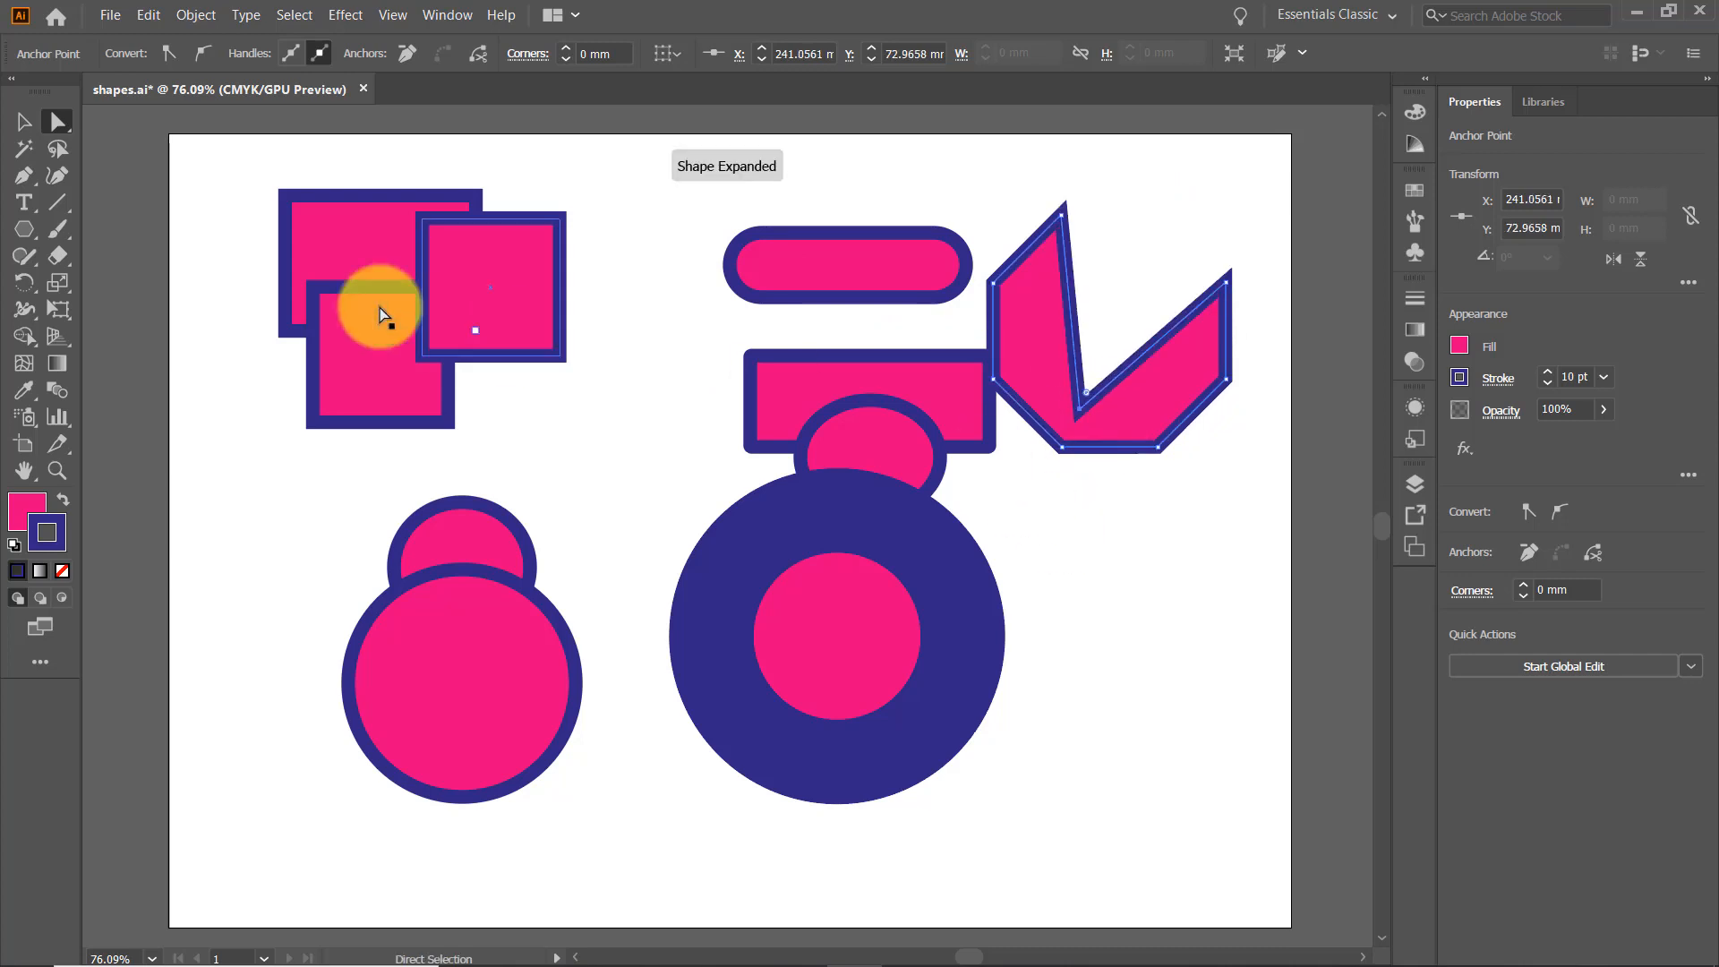
Move the upper-right anchor of the frontmost square inward to about X 86.9 mm, Y 40.6 mm, turning it into a triangle.
left_click(560, 227)
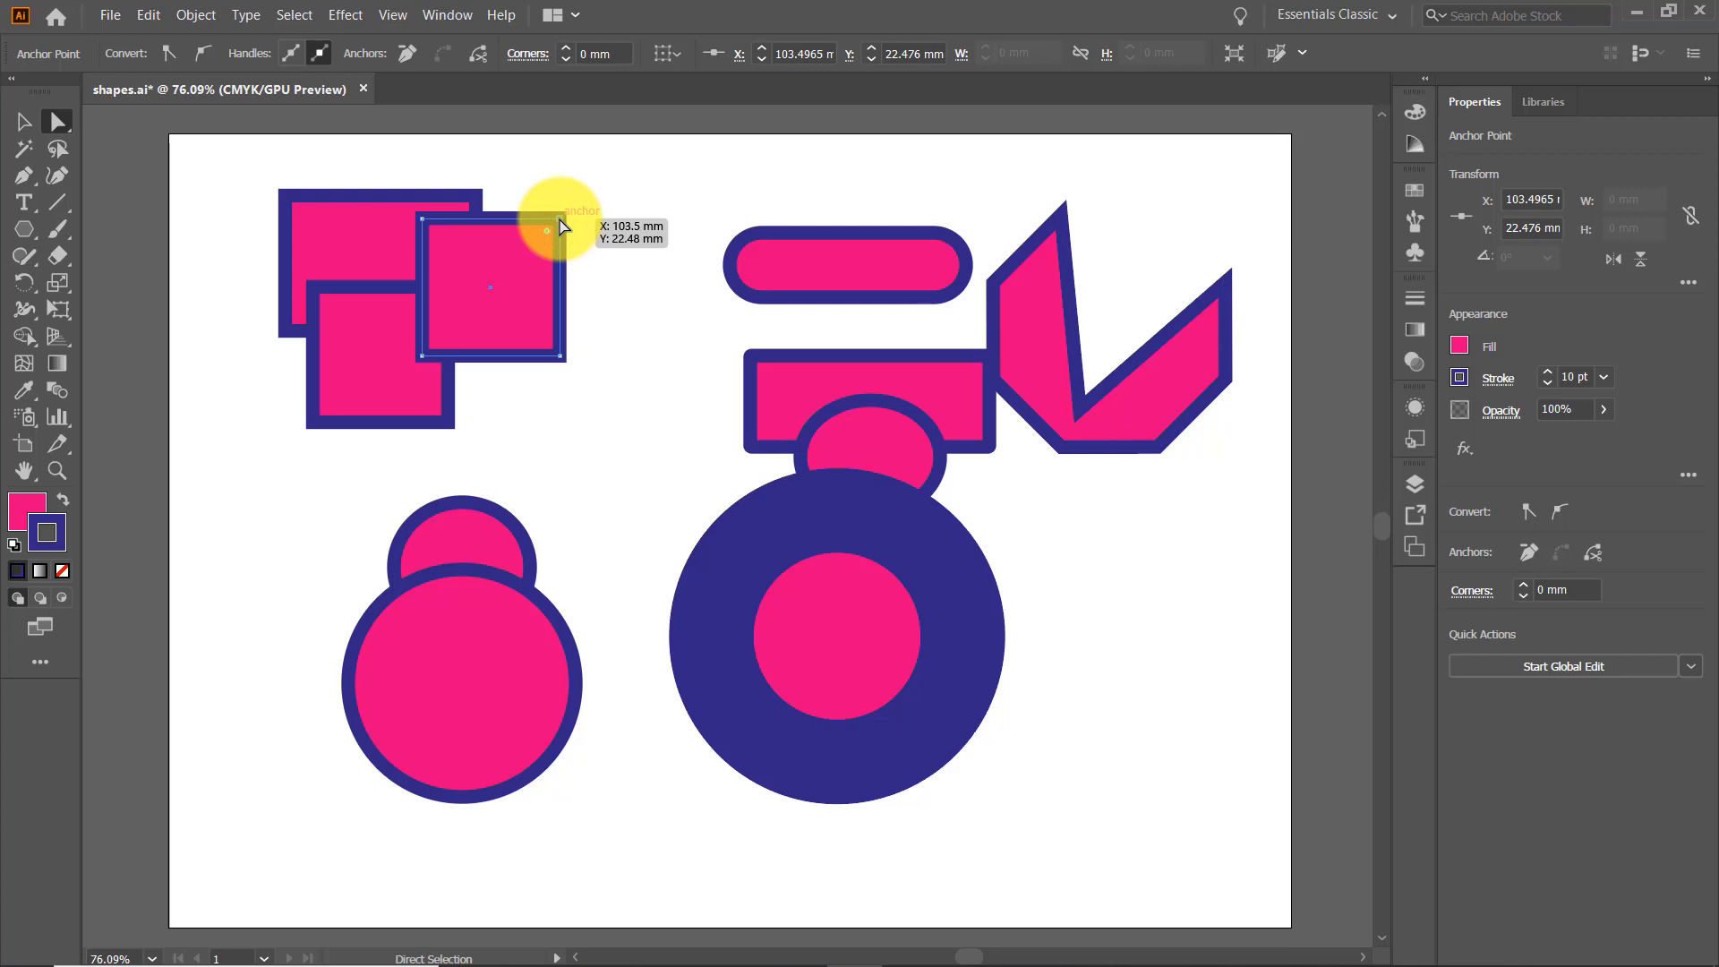
left_click_drag(560, 227, 496, 288)
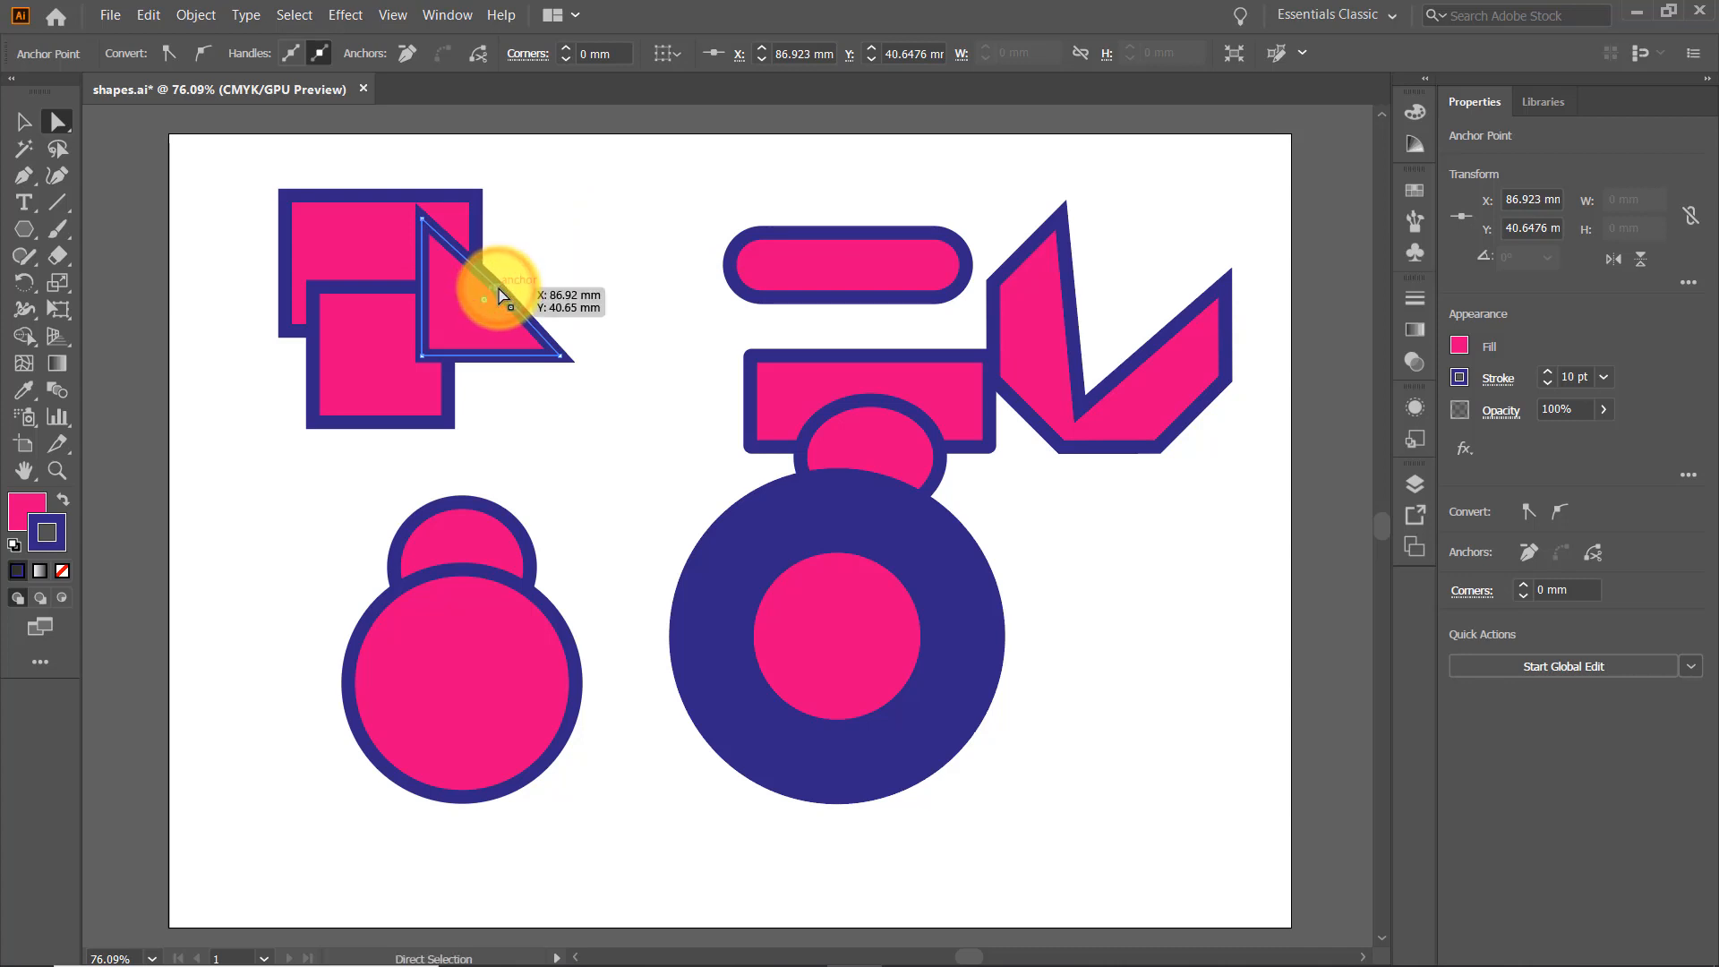
left_click(498, 287)
left_click(498, 290)
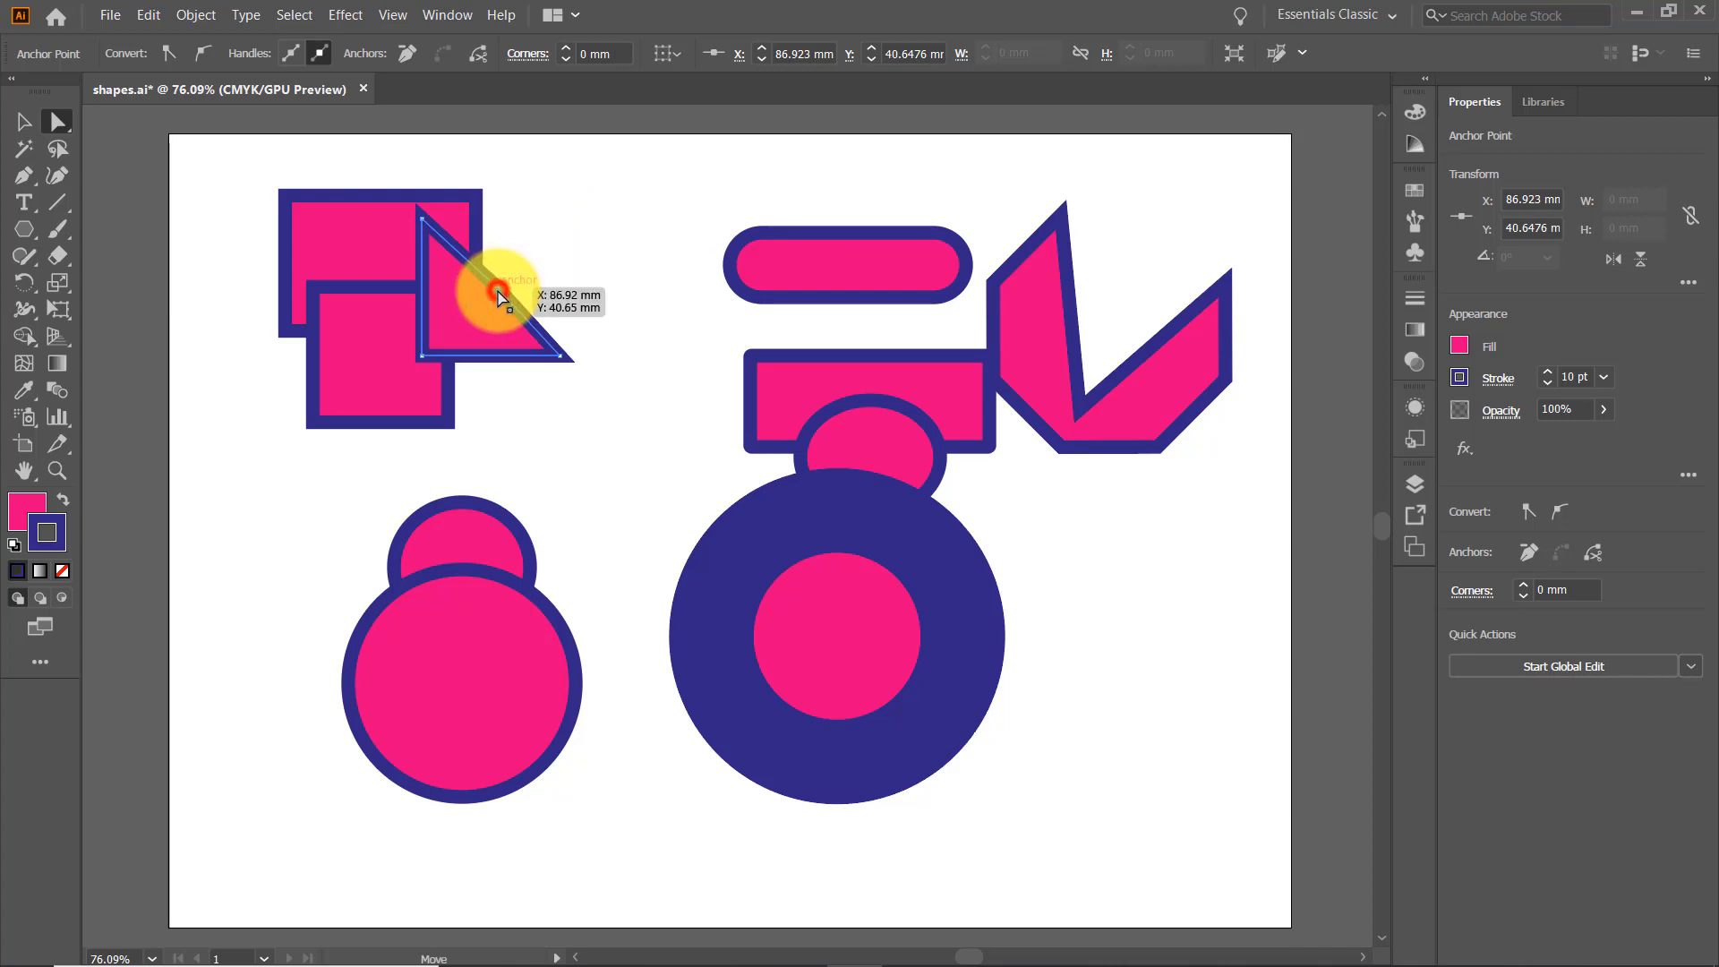
left_click_drag(498, 292, 497, 294)
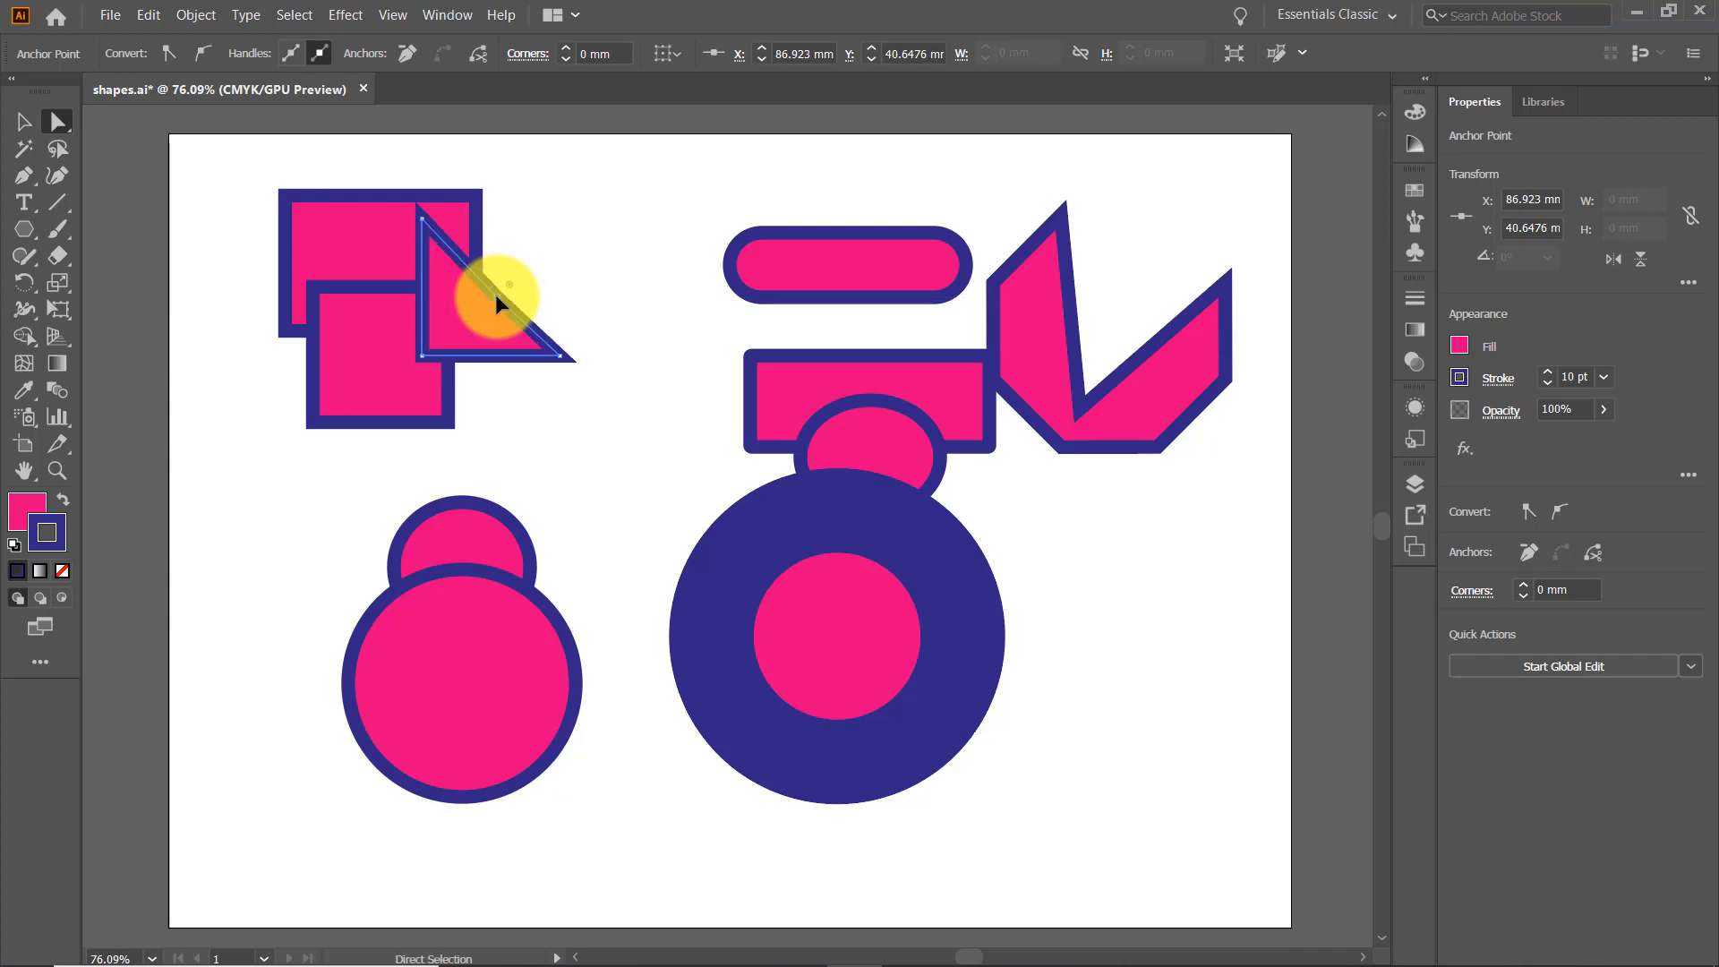
Delete the small circle behind the large one and reposition the large circle in the artboard's lower-left area.
left_click(21, 120)
left_click_drag(459, 683, 524, 774)
left_click(441, 564)
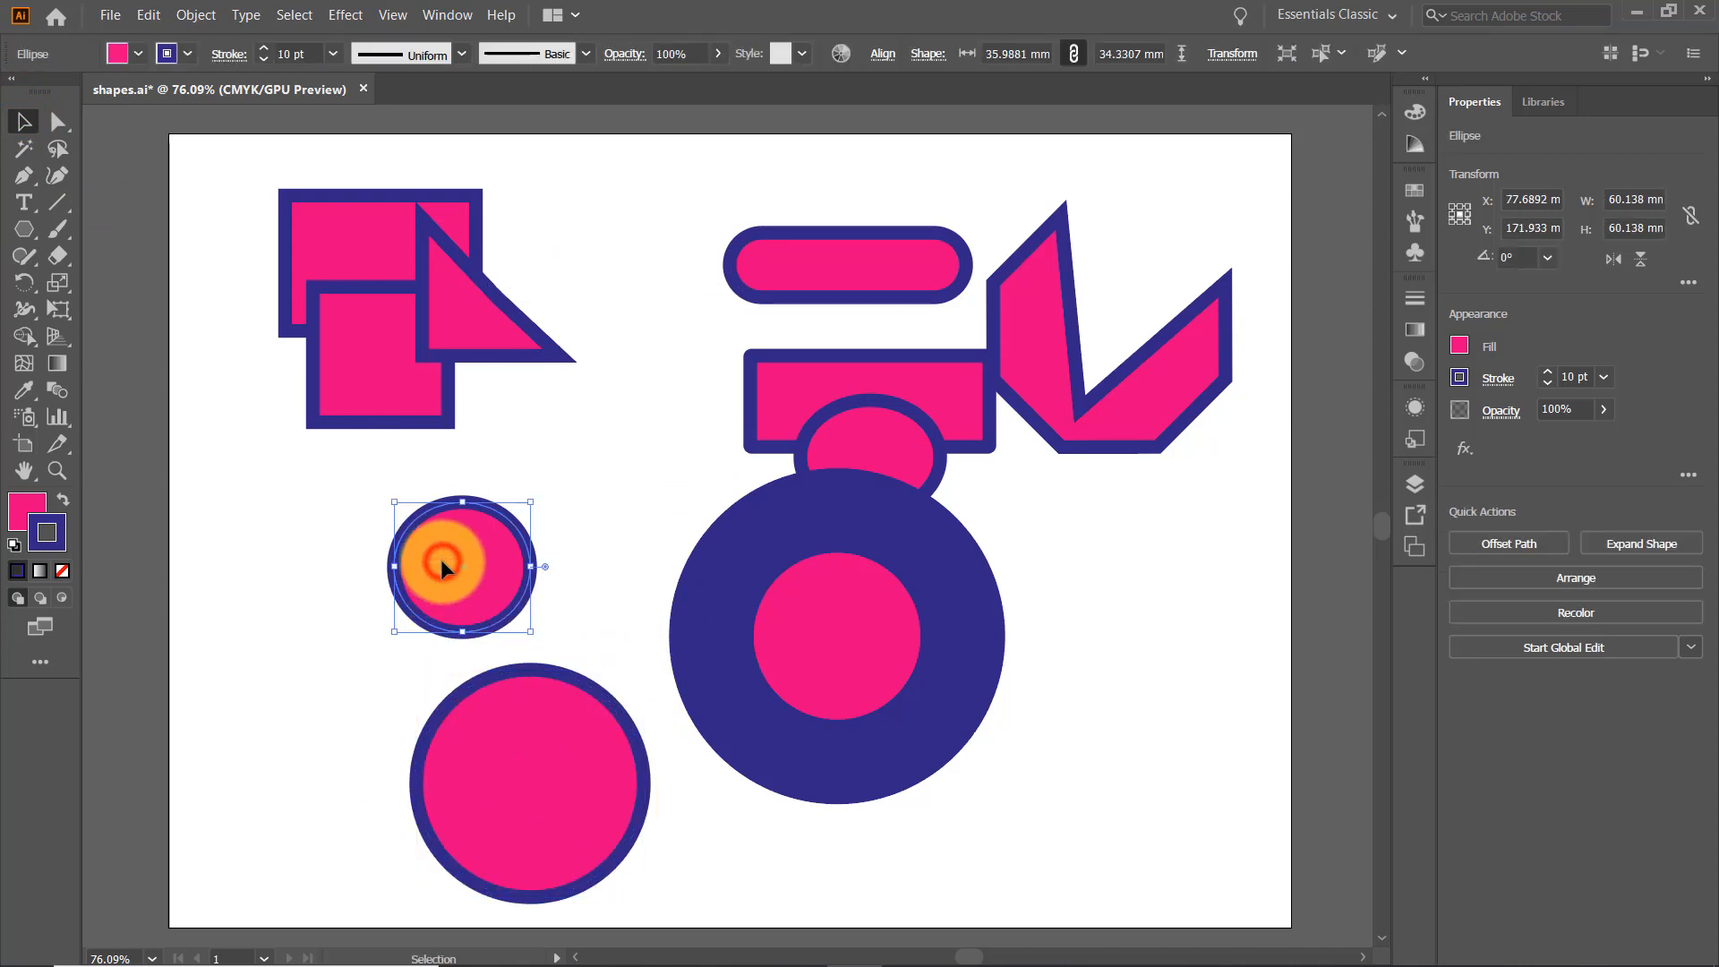
key("Delete")
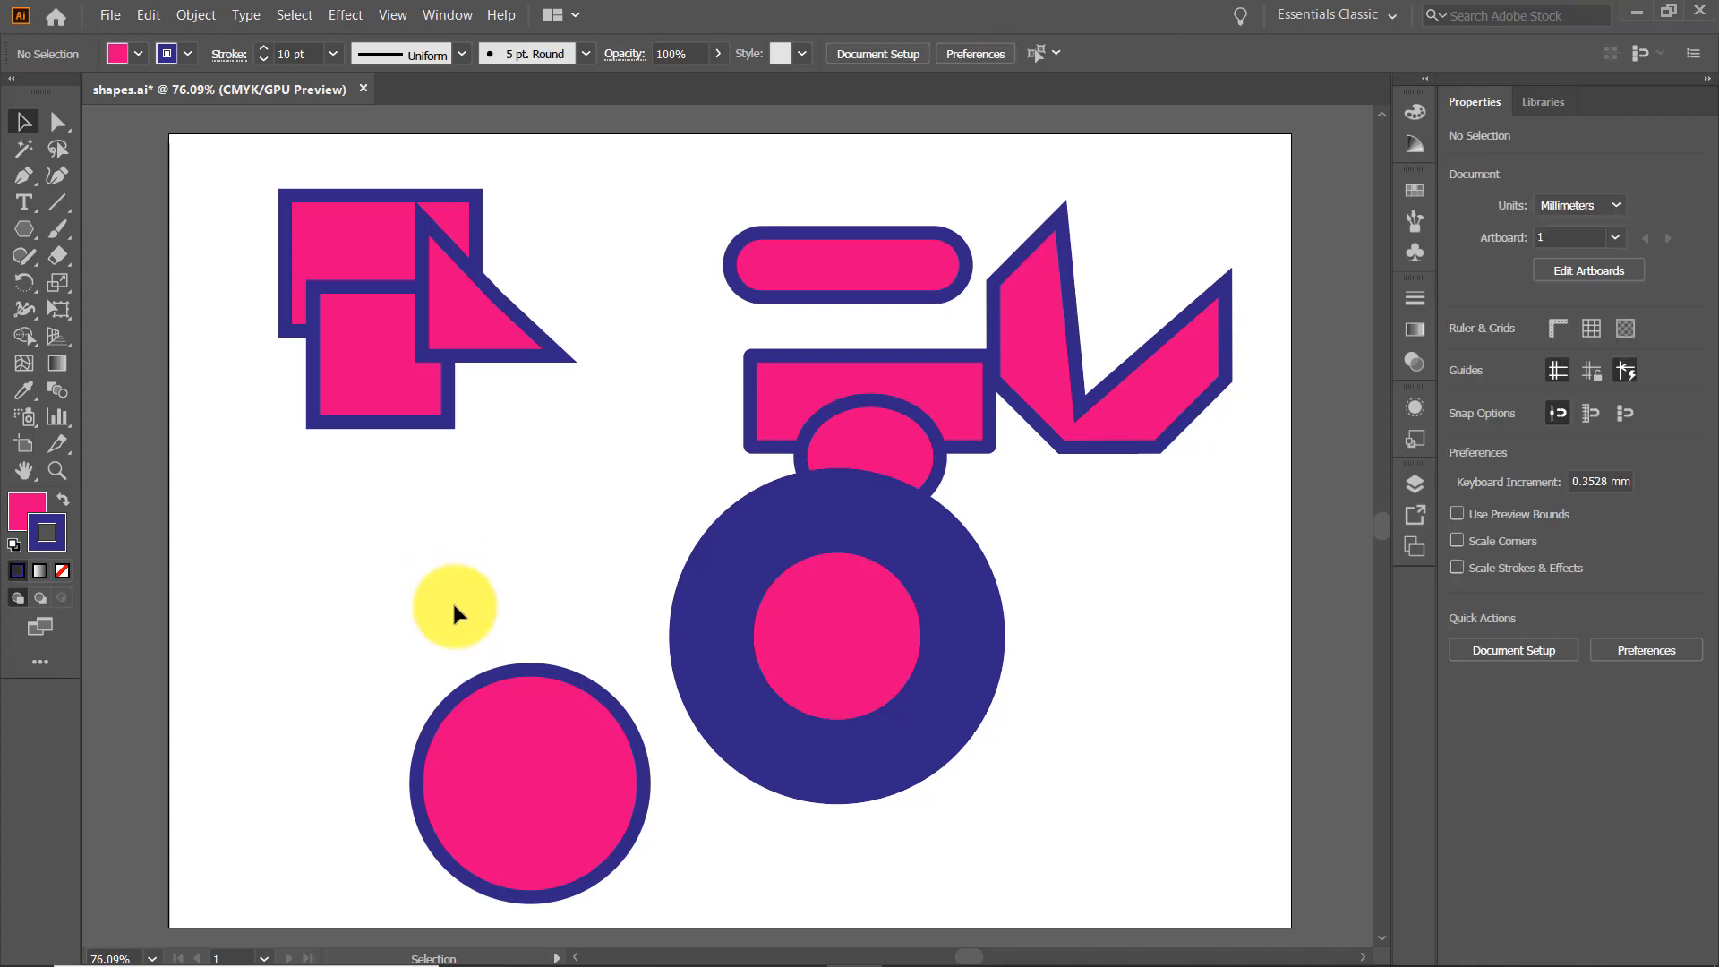
left_click(499, 682)
left_click_drag(531, 781, 464, 715)
With Direct Selection, pull the circle's top anchor point straight up to Y 105 mm to form an egg shape.
left_click(57, 121)
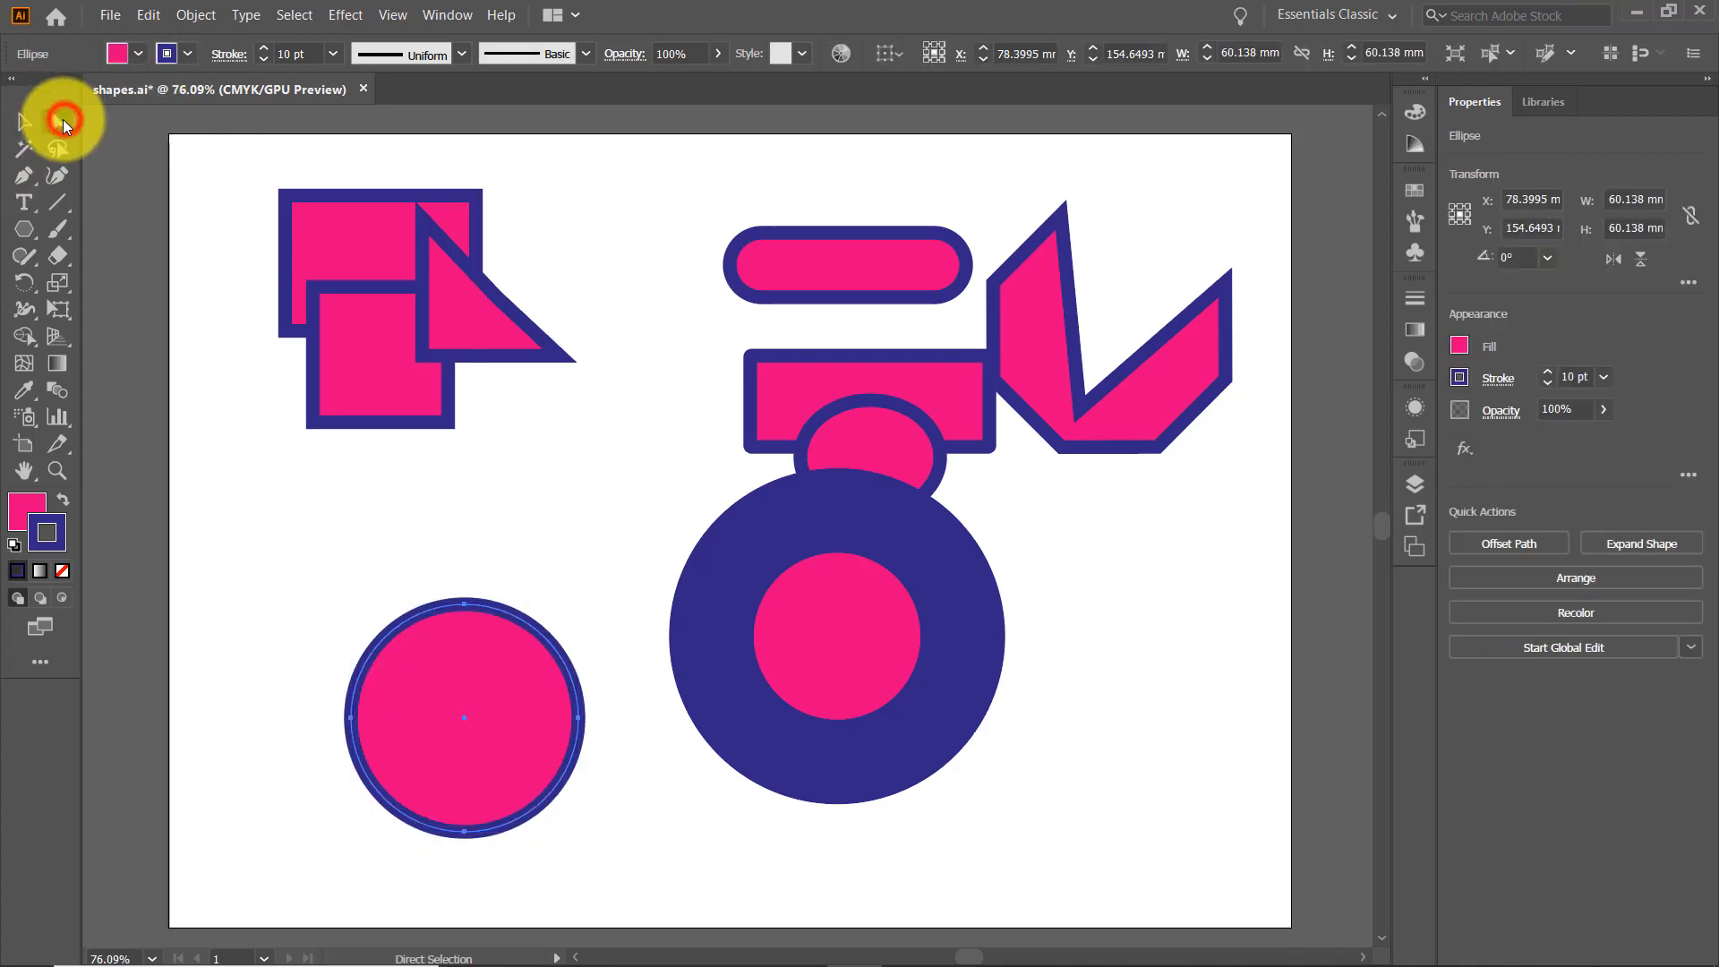
left_click(468, 609)
left_click(467, 606)
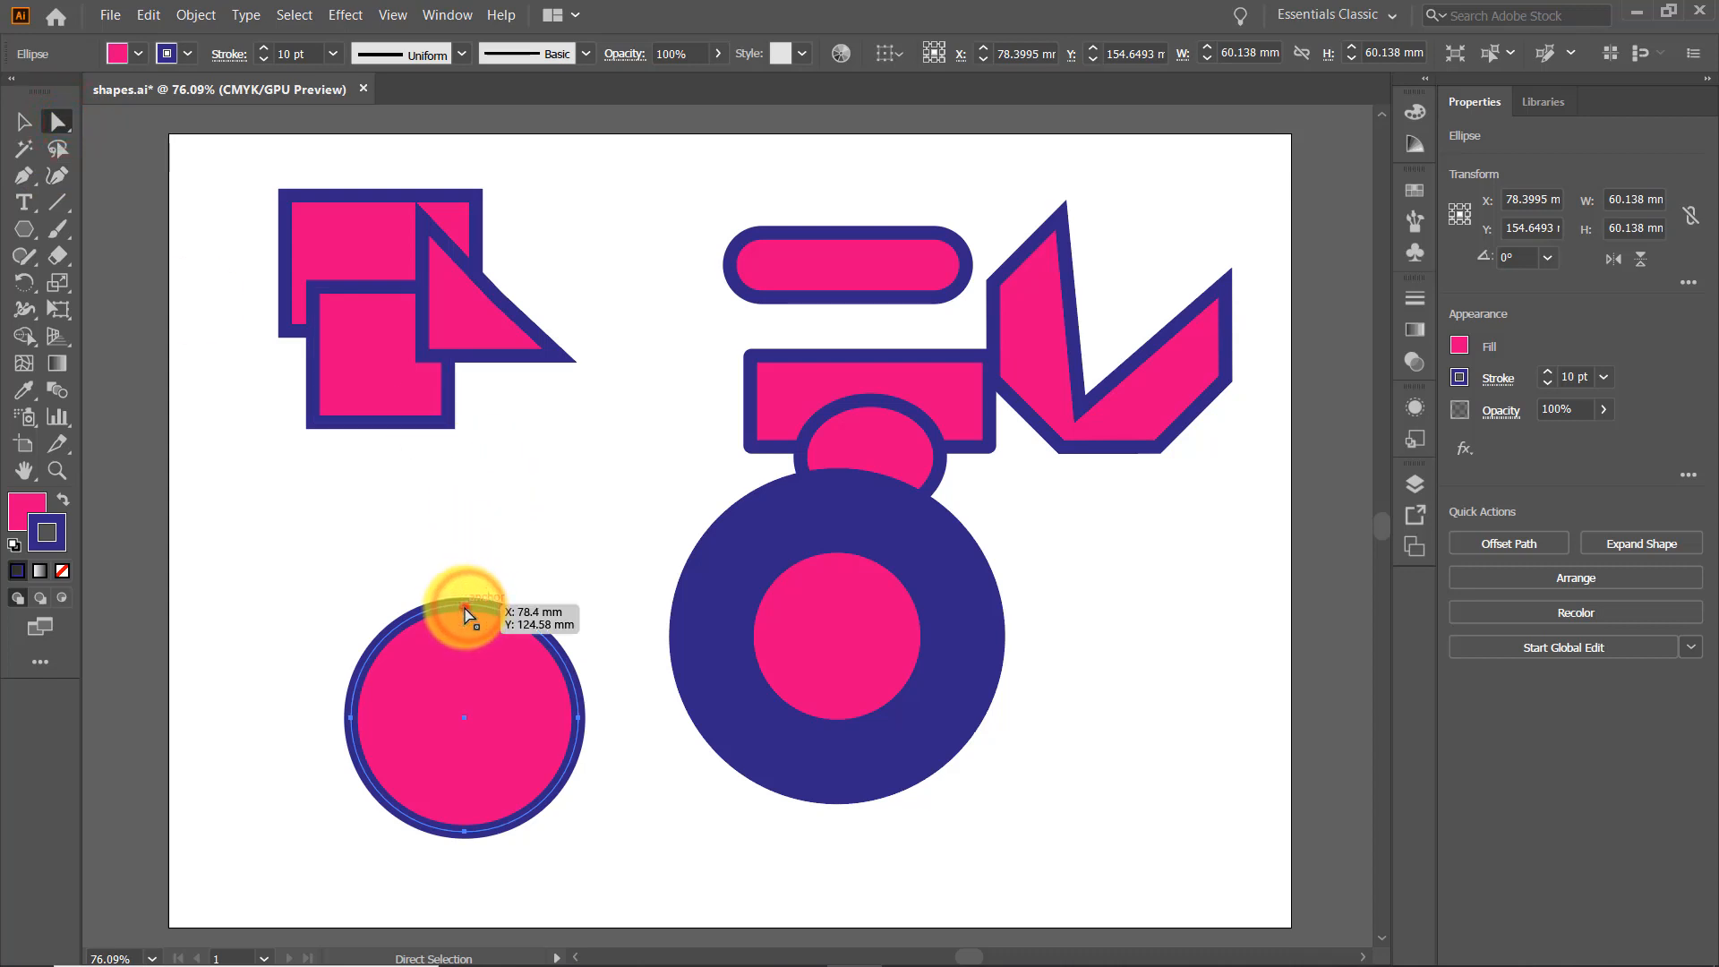
left_click(466, 608)
left_click_drag(465, 616, 465, 533)
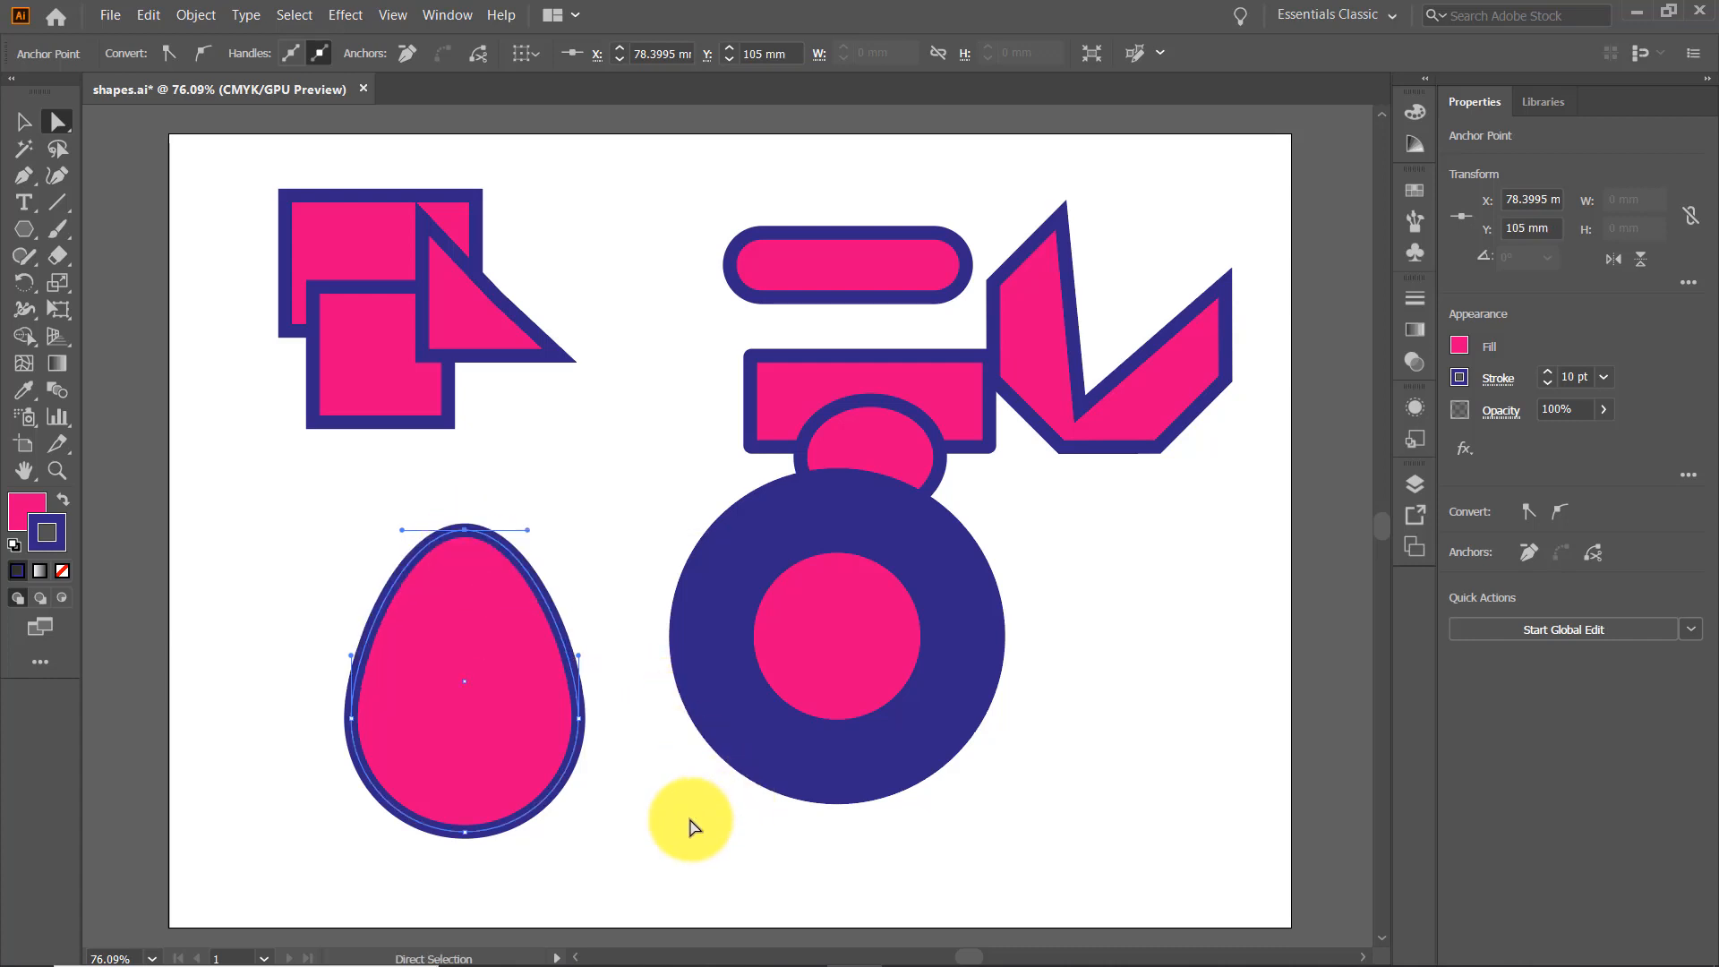
Detach the shape tools as a floating toolbar and place it above the rounded rectangle.
left_click(23, 121)
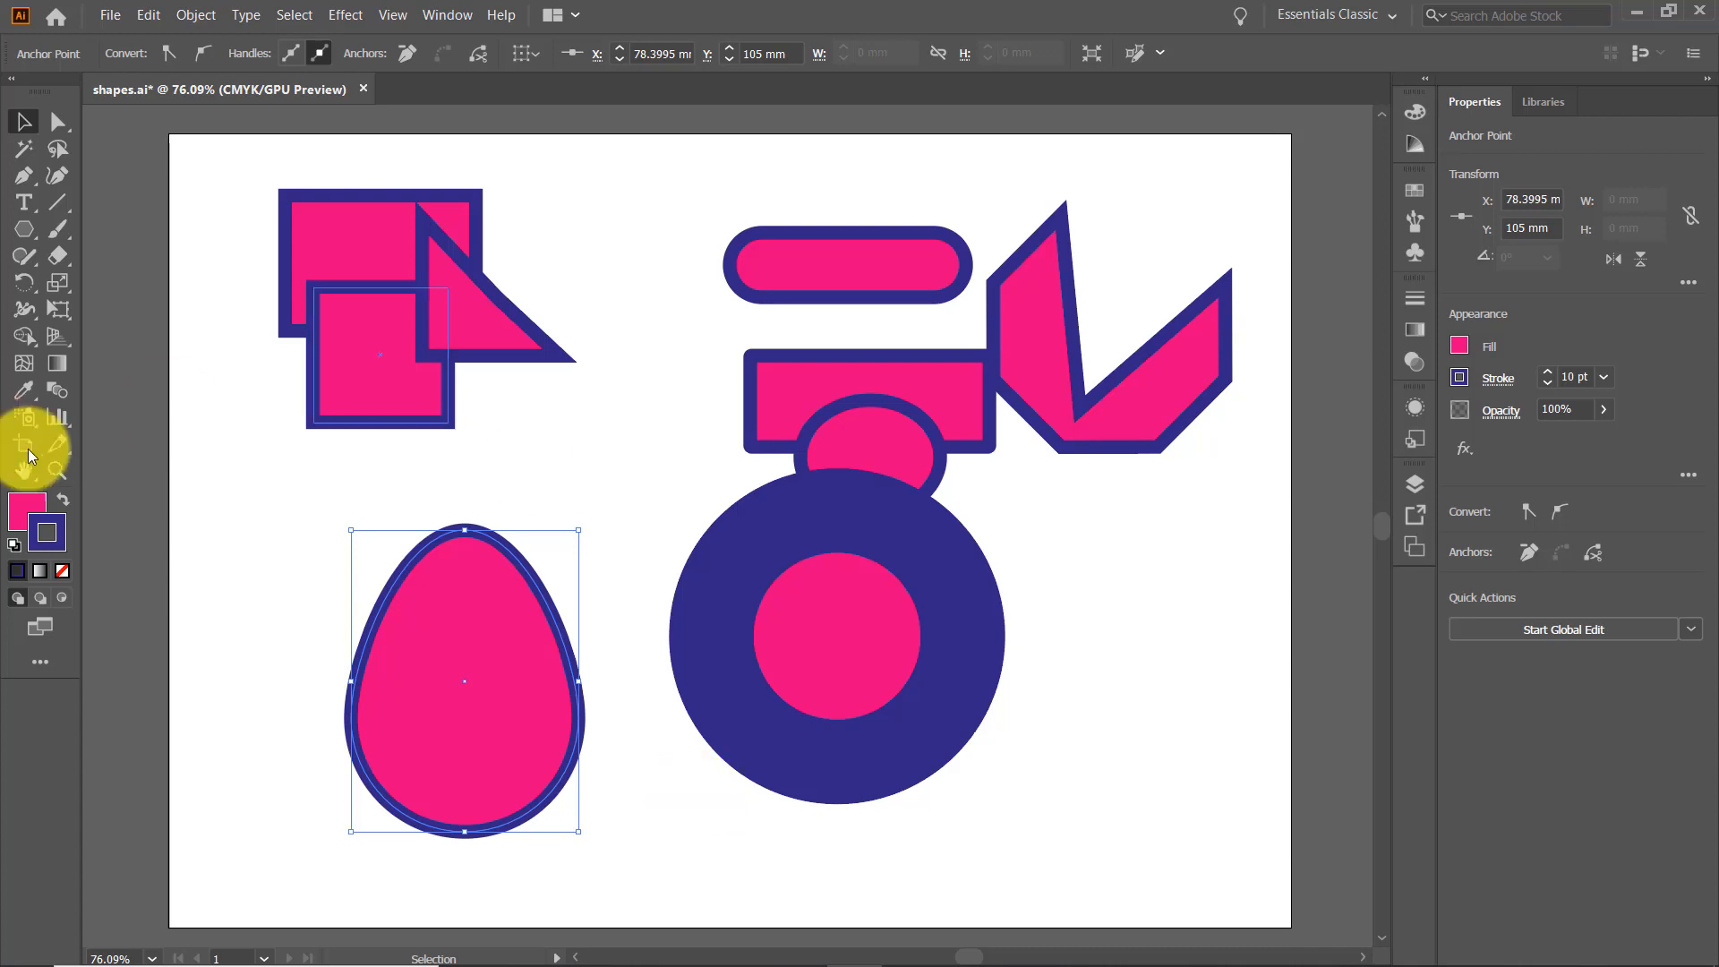
left_click_drag(35, 229, 261, 294)
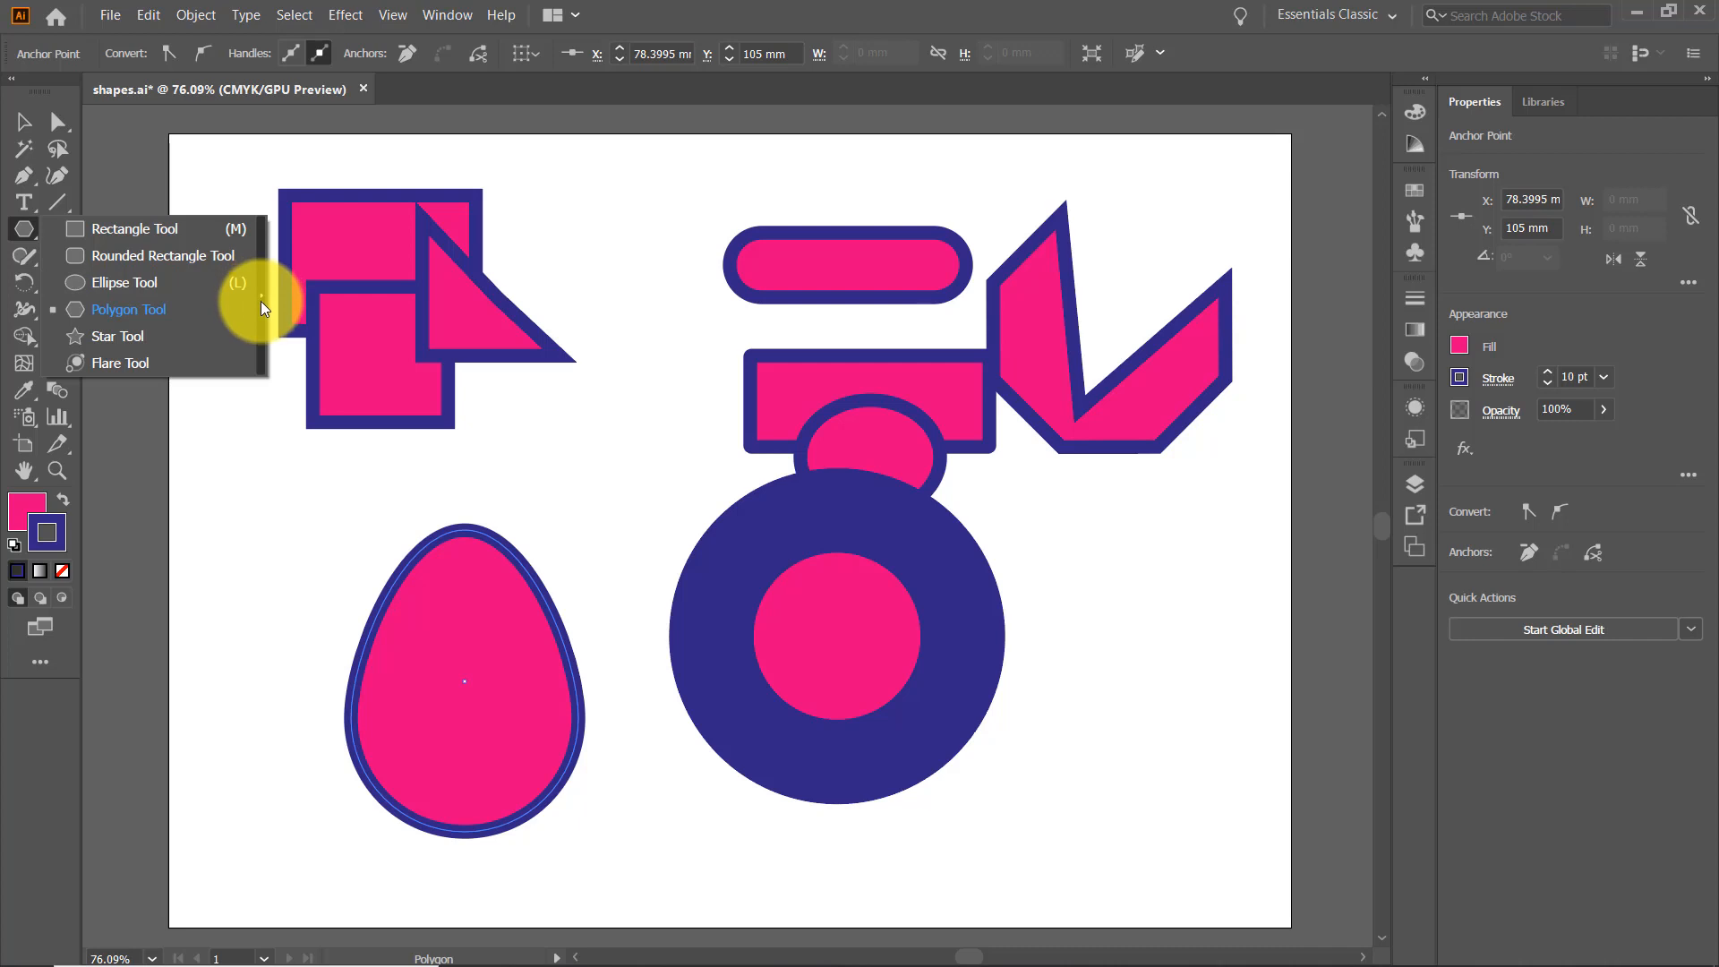
left_click_drag(260, 301, 873, 158)
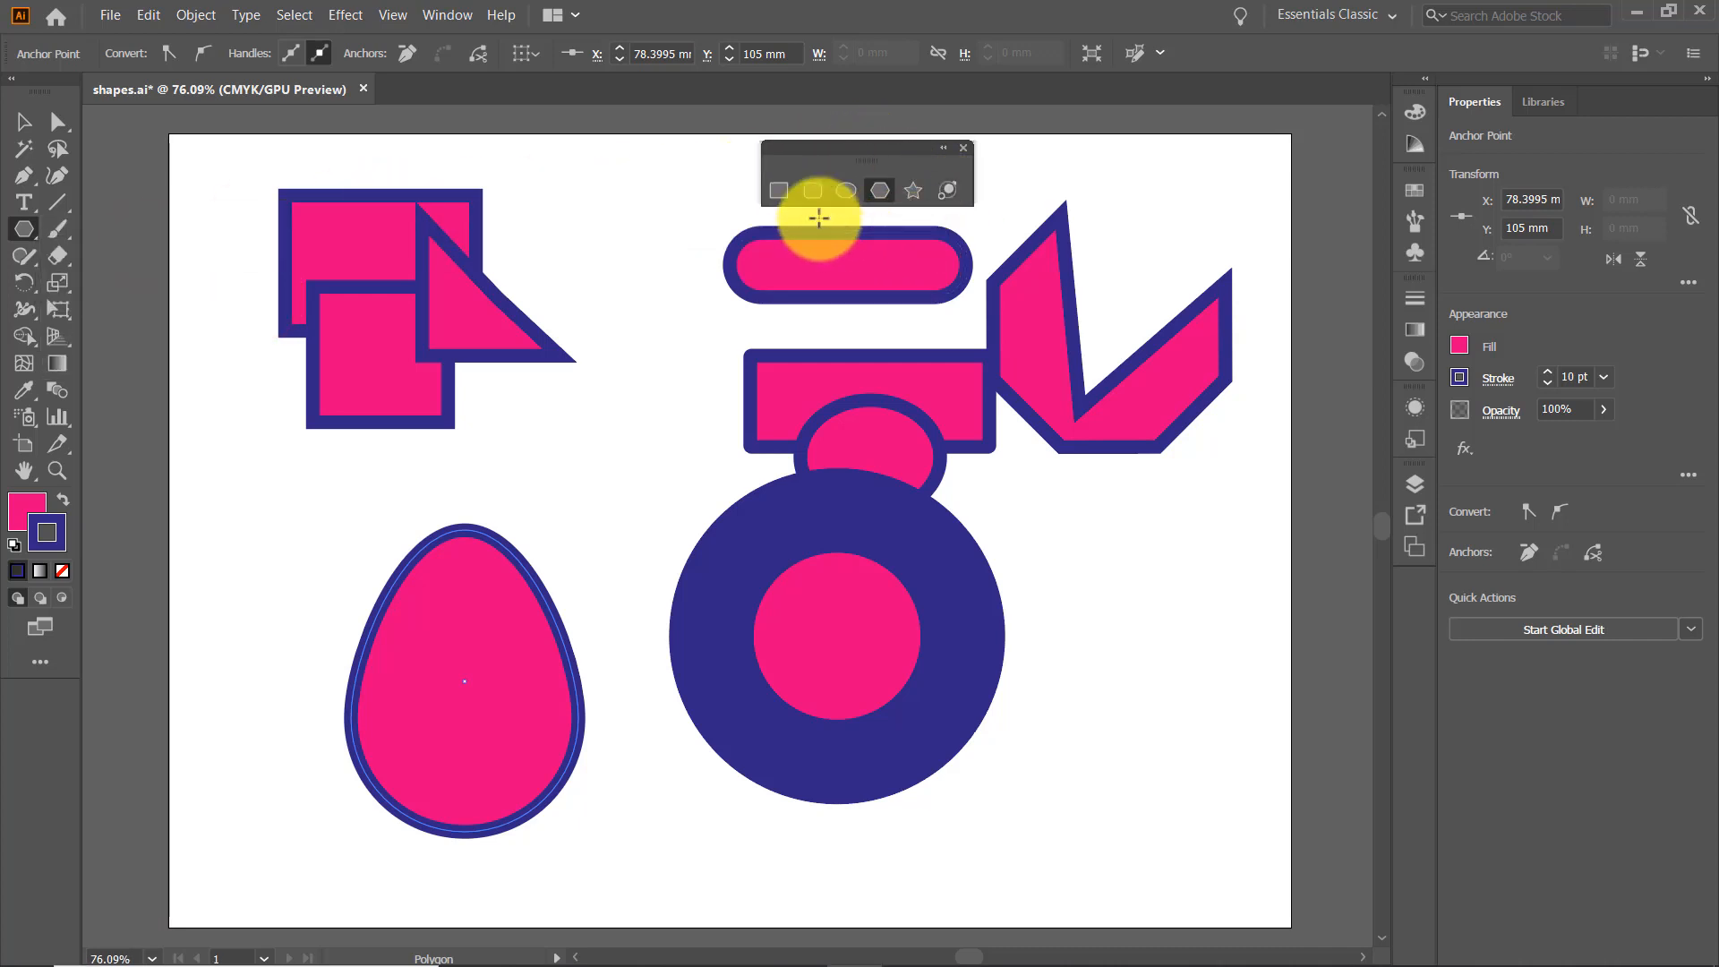
Draw a rectangle about 32.9 by 41.4 mm right of the spiky star, and create a second 32.9101 by 41.4336 mm one beside the egg.
left_click(780, 191)
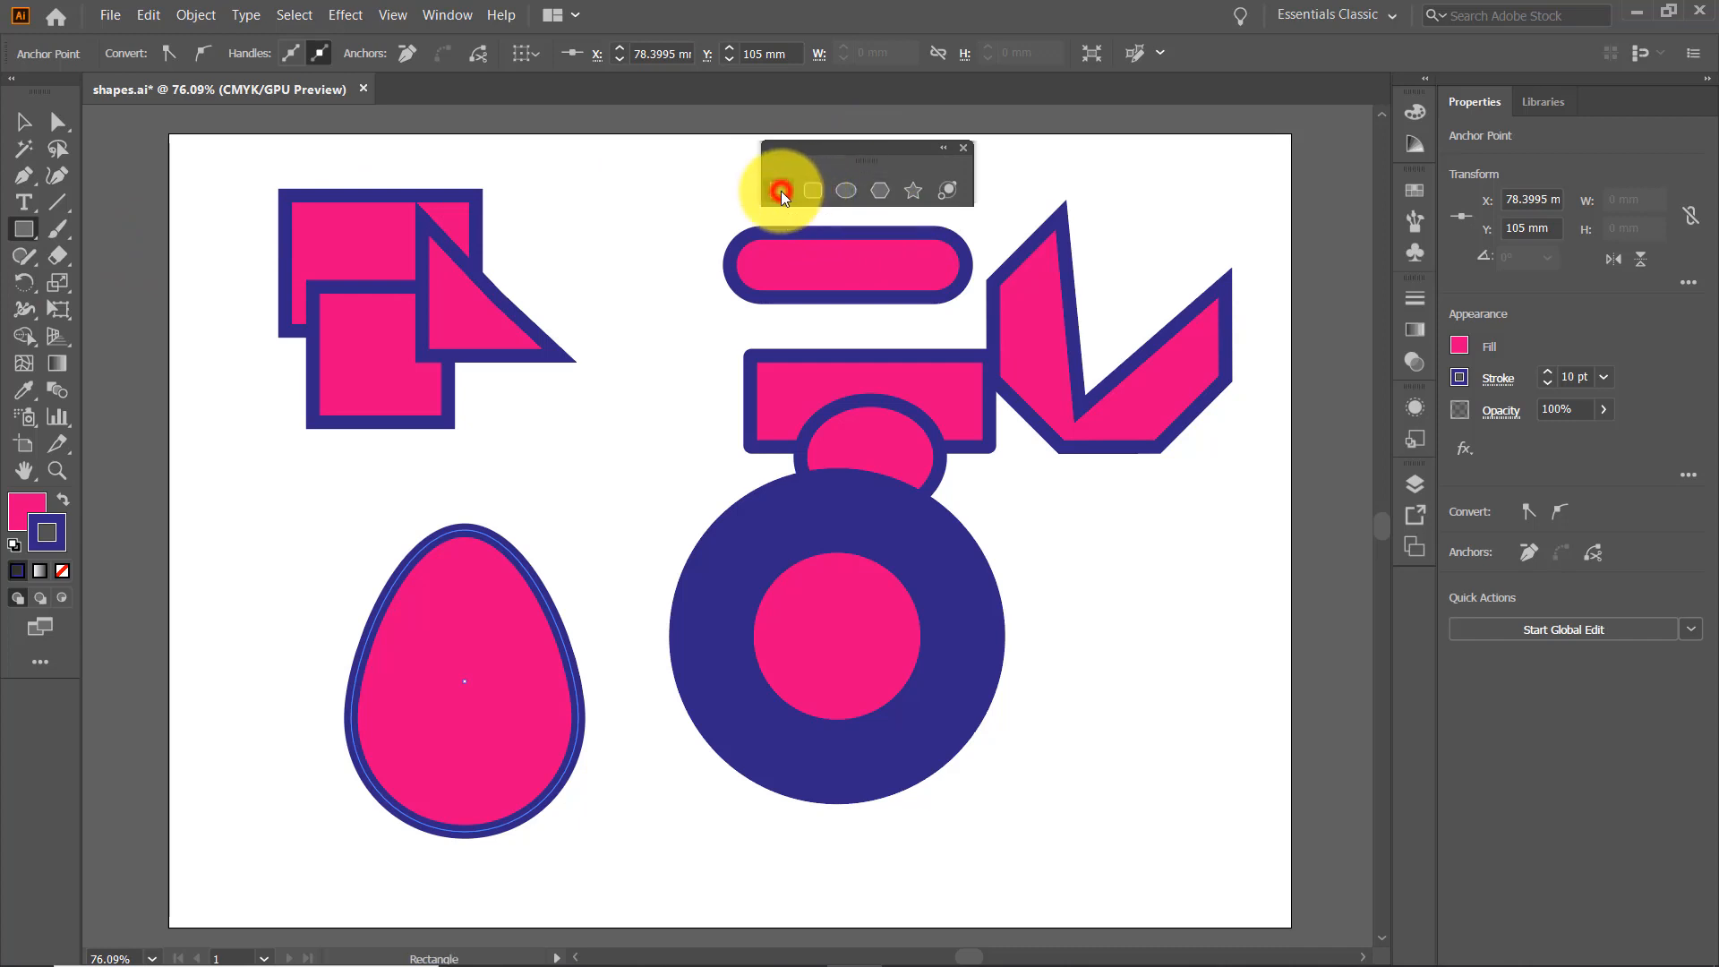
mouse_move(1078, 563)
left_mouse_down()
mouse_move(1120, 675)
mouse_move(1203, 719)
left_mouse_up()
left_click(569, 448)
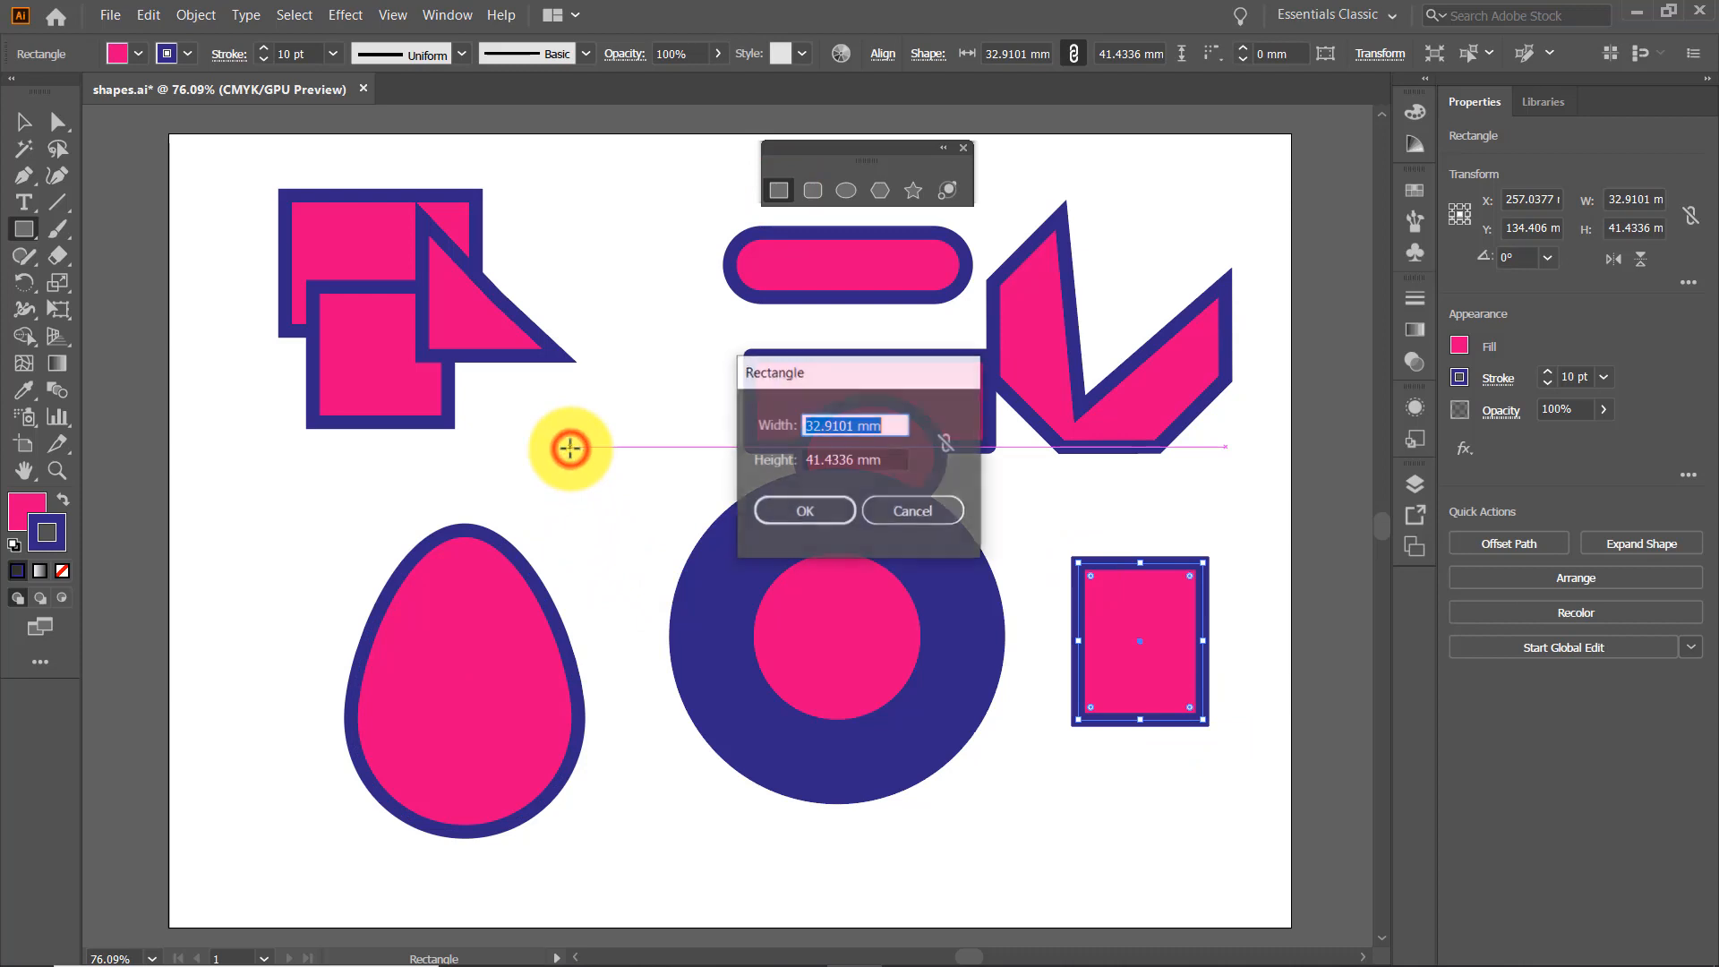
left_click(800, 513)
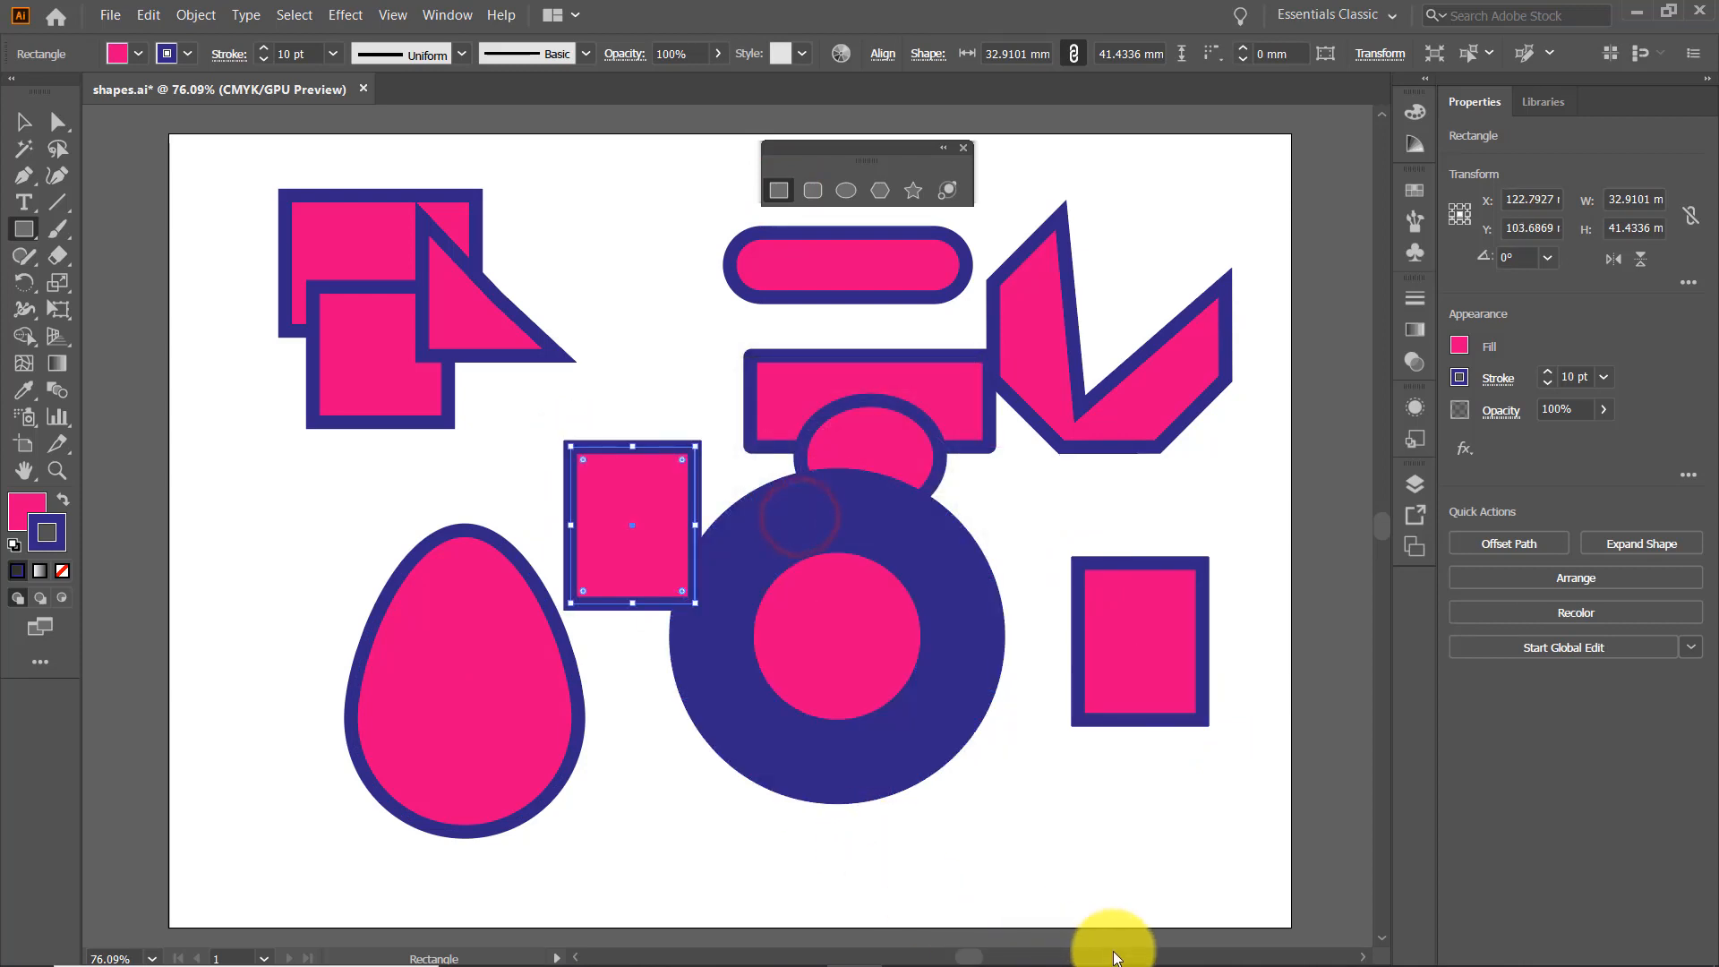